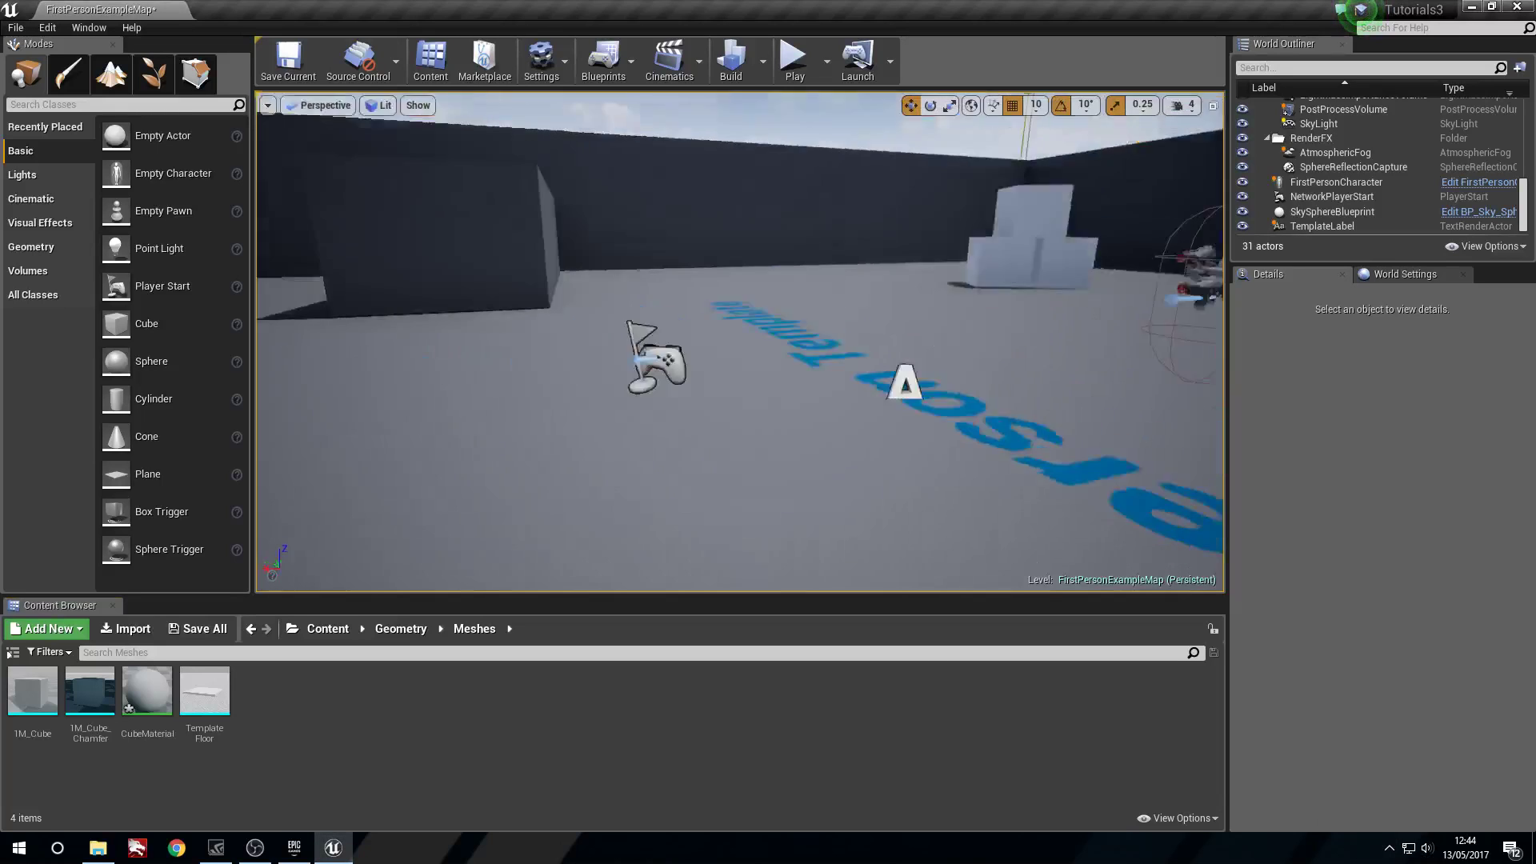
Step: Postpone the pending autosave and look over the cubes placed around the first-person level
right_click_drag(792, 368, 894, 227)
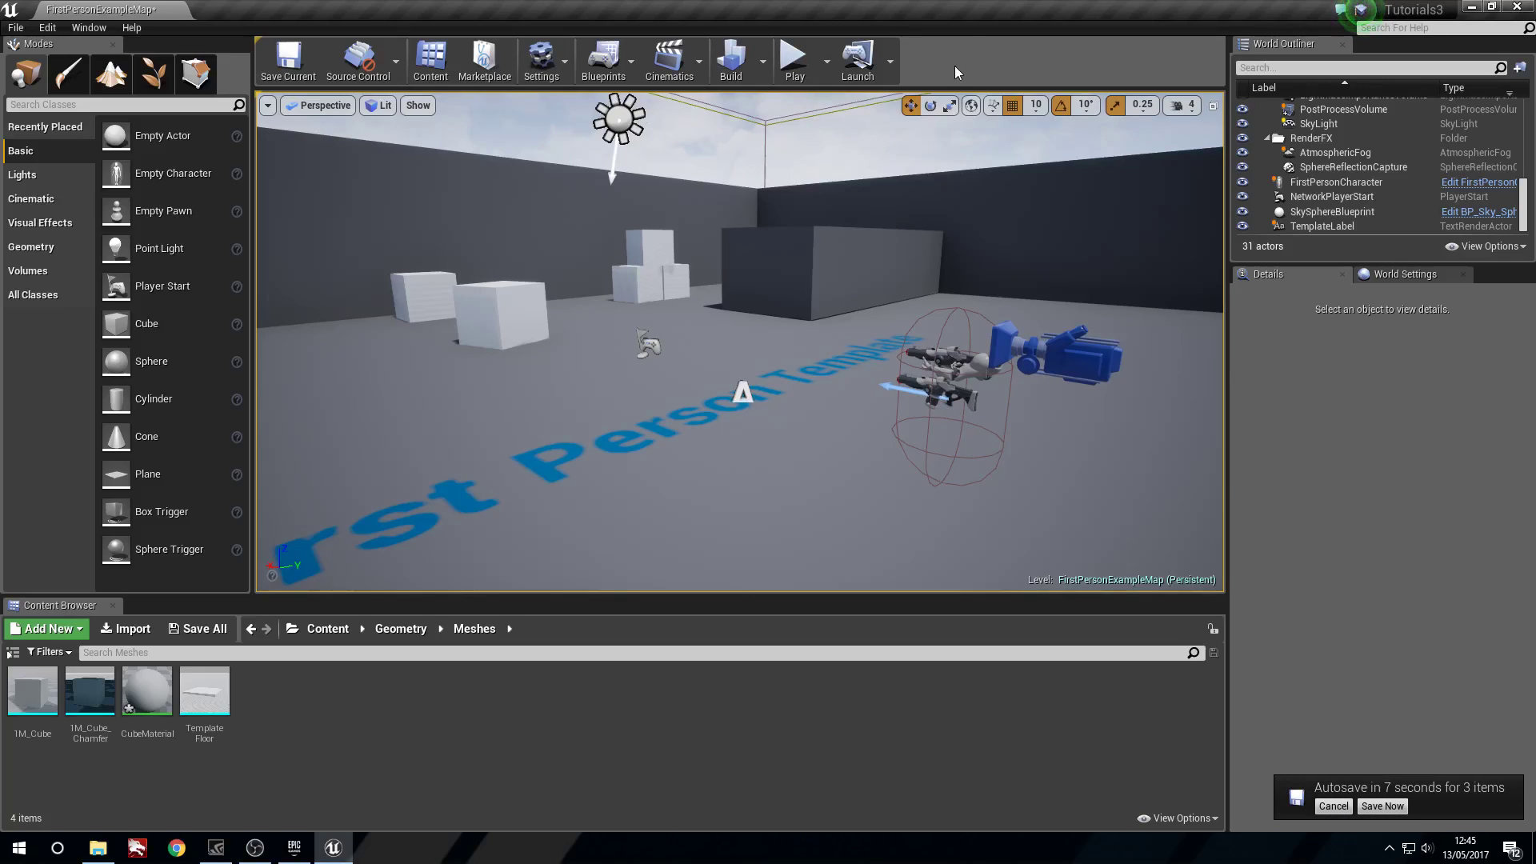
left_click(1333, 806)
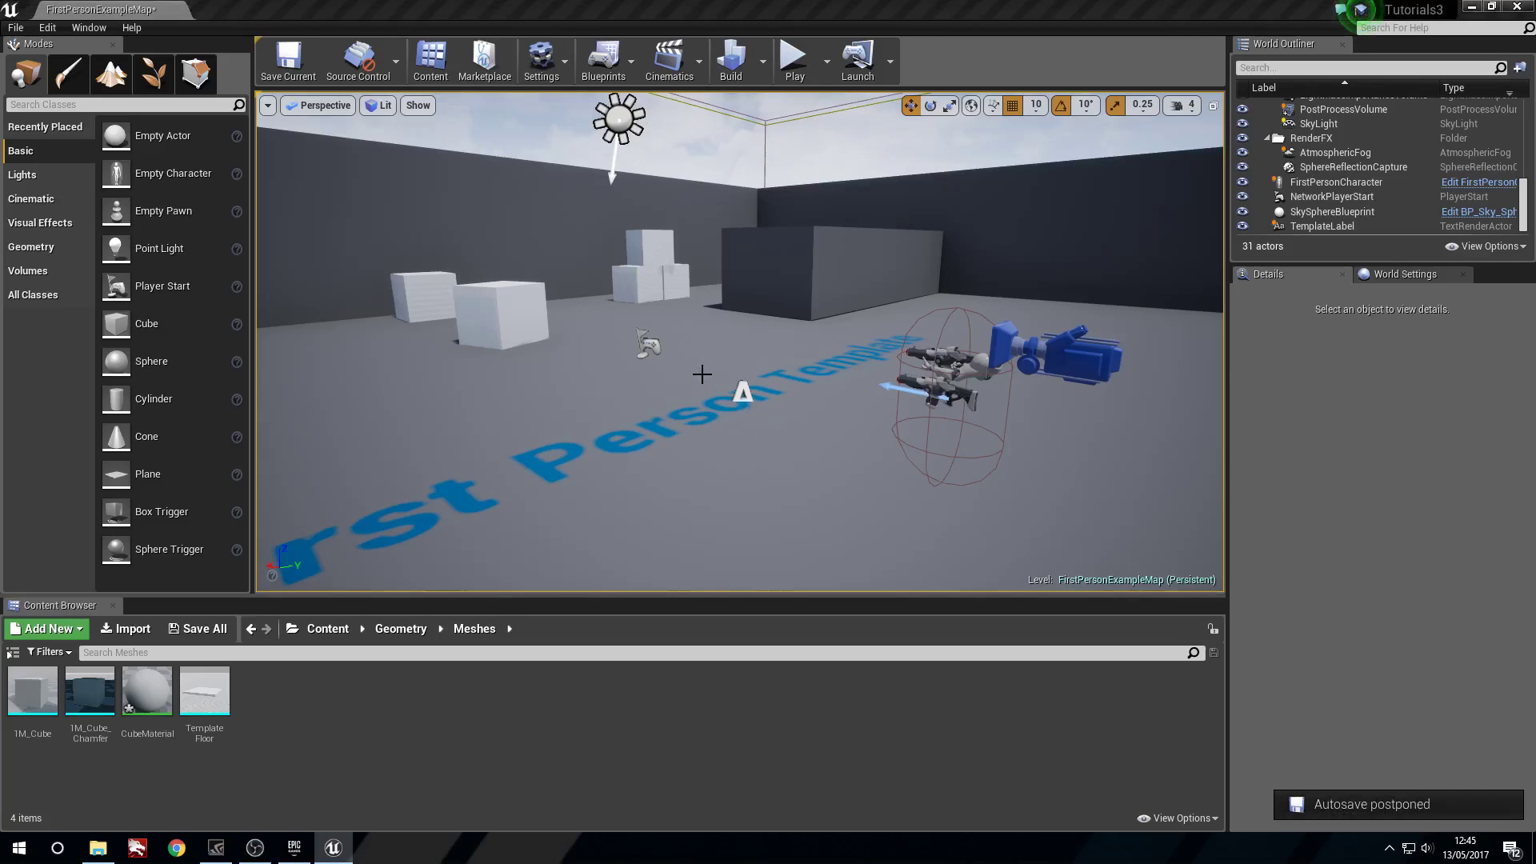
right_click_drag(701, 374, 544, 368)
key("d")
right_click_drag(790, 324, 704, 324)
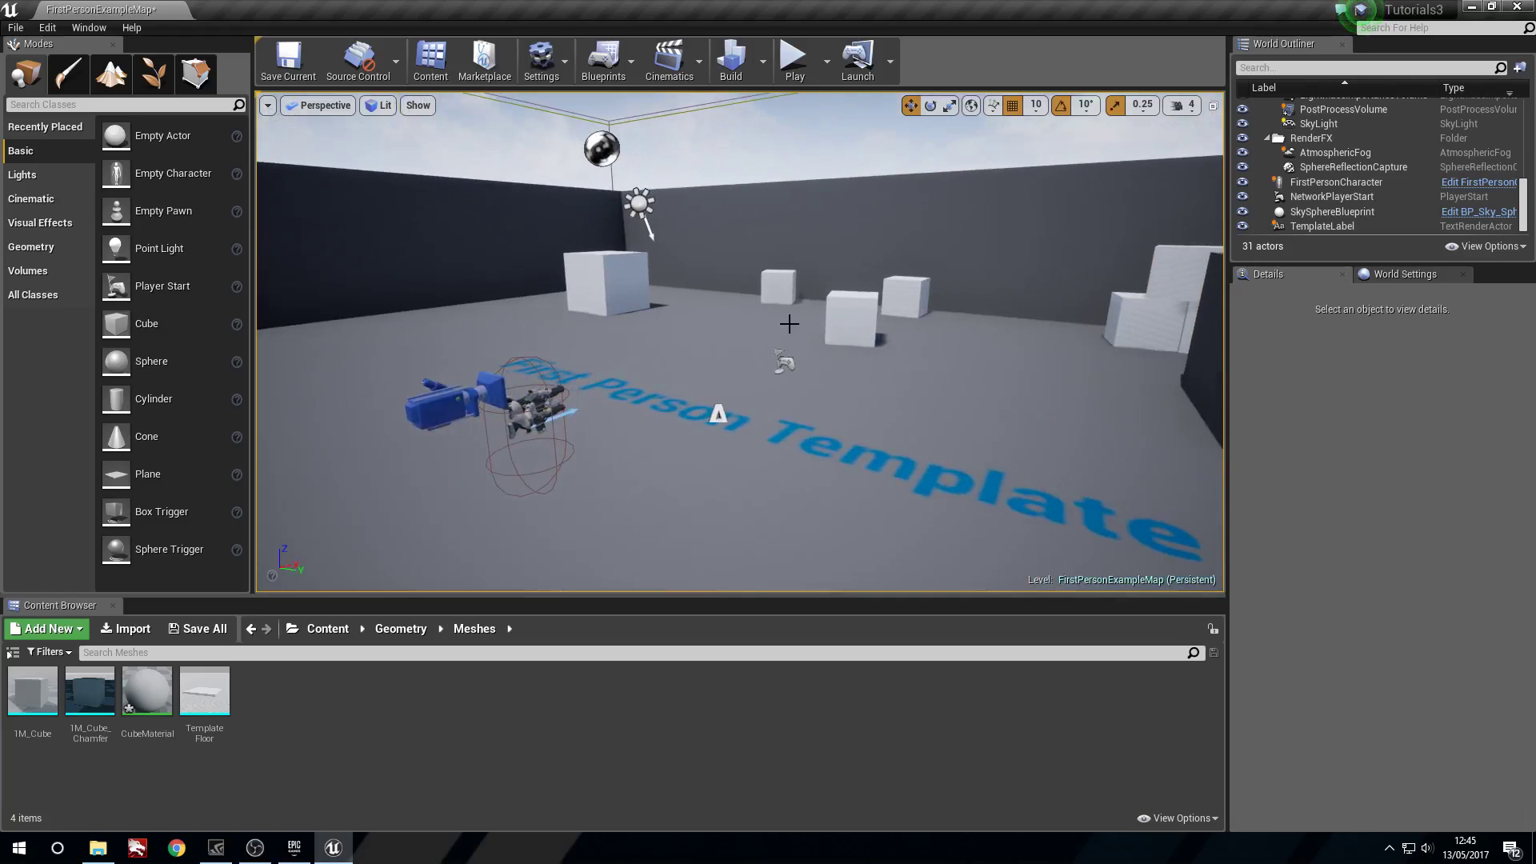
key("d")
right_click_drag(757, 385, 752, 316)
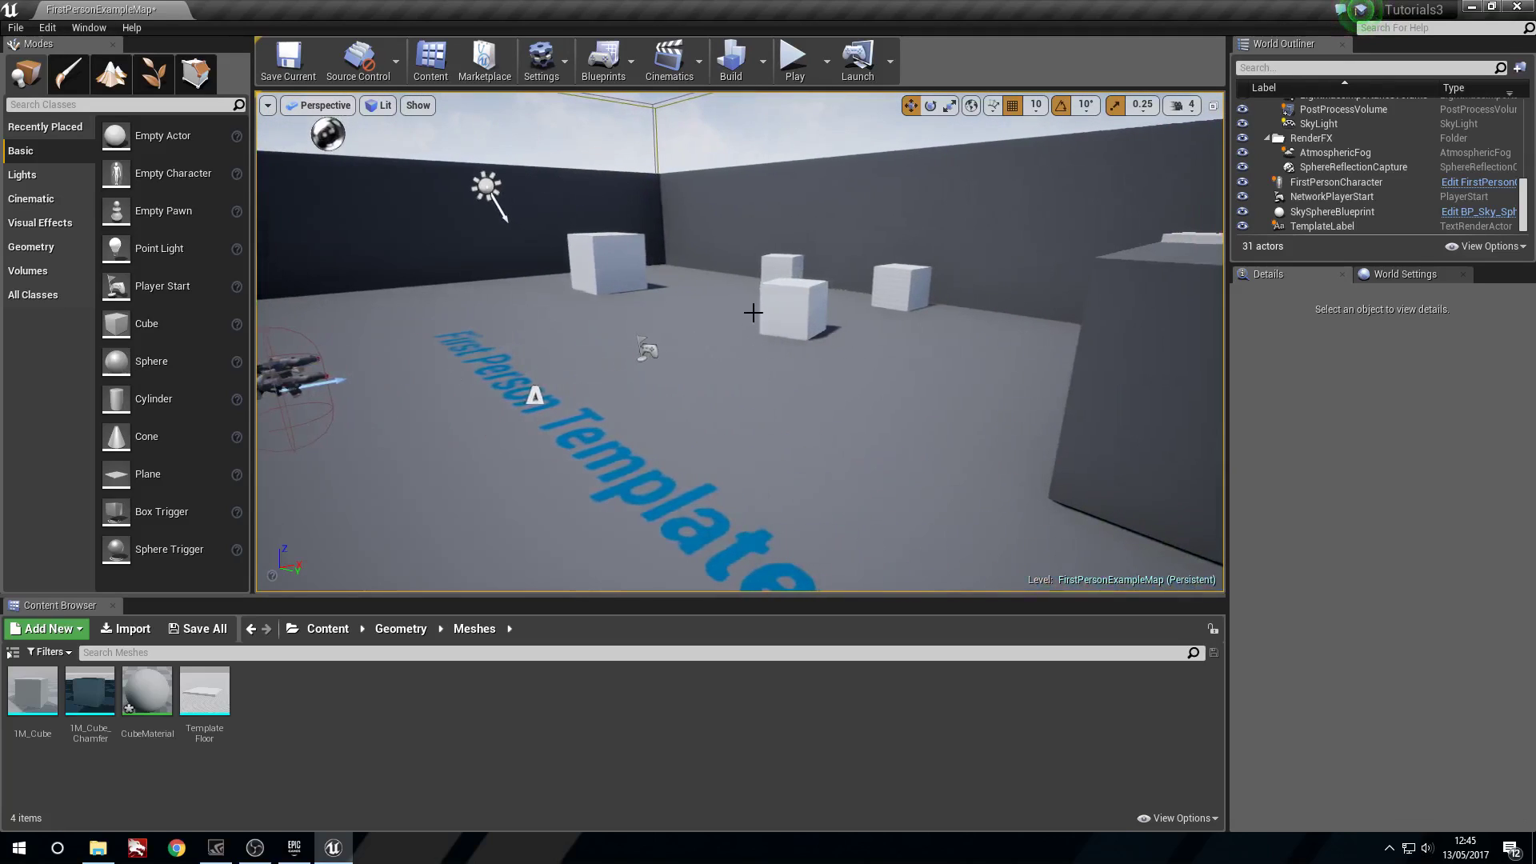
right_click_drag(877, 433, 753, 433)
right_click_drag(720, 316, 860, 382)
Step: Select one of the white cubes in the level and view it from a few angles
left_click(888, 370)
key("w")
key("s")
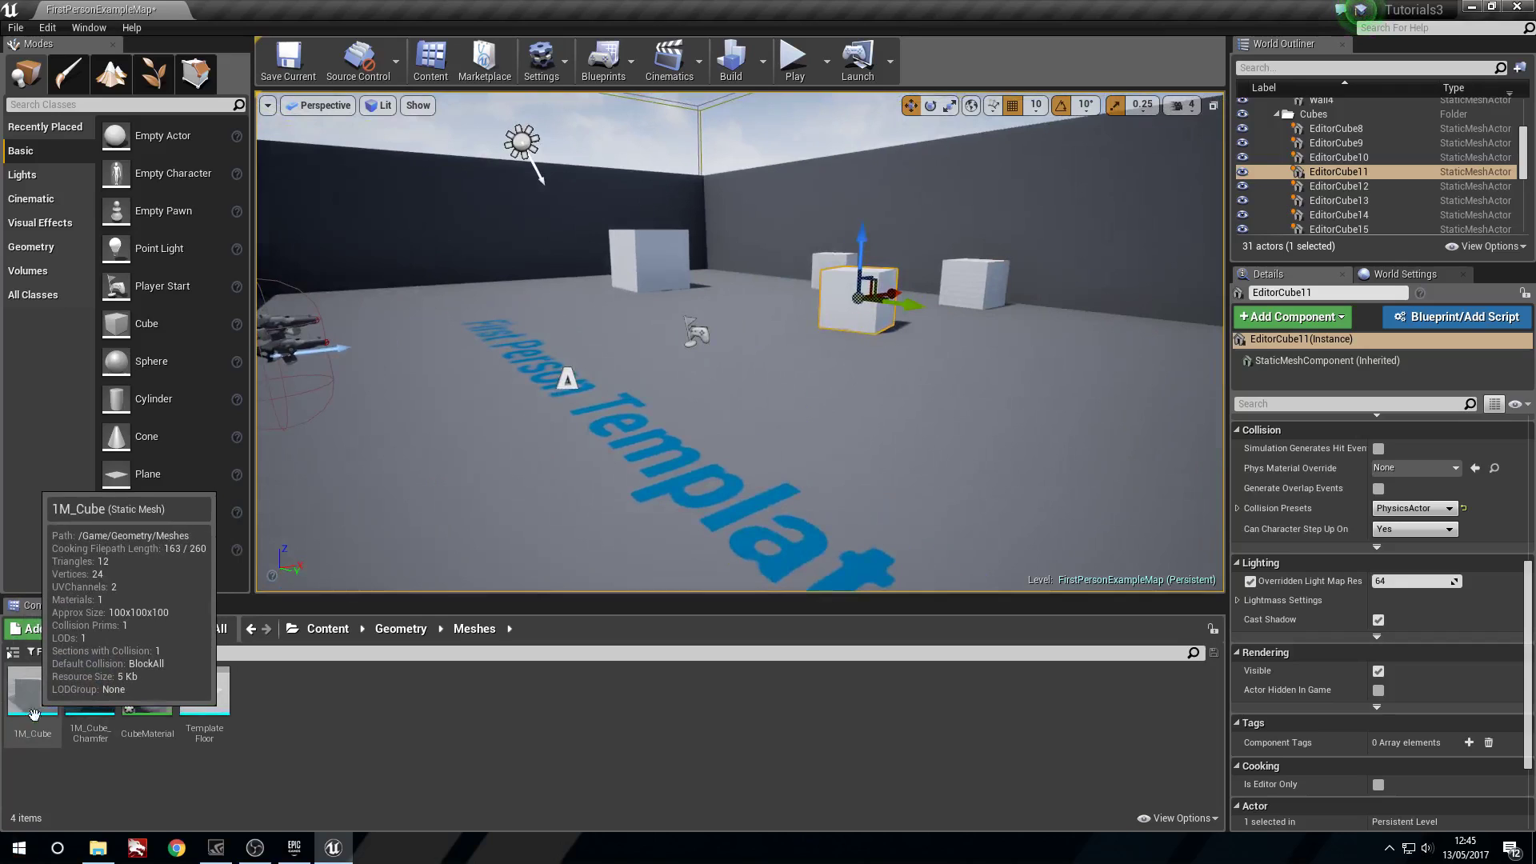
right_click_drag(922, 380, 923, 381)
right_click_drag(662, 418, 662, 418)
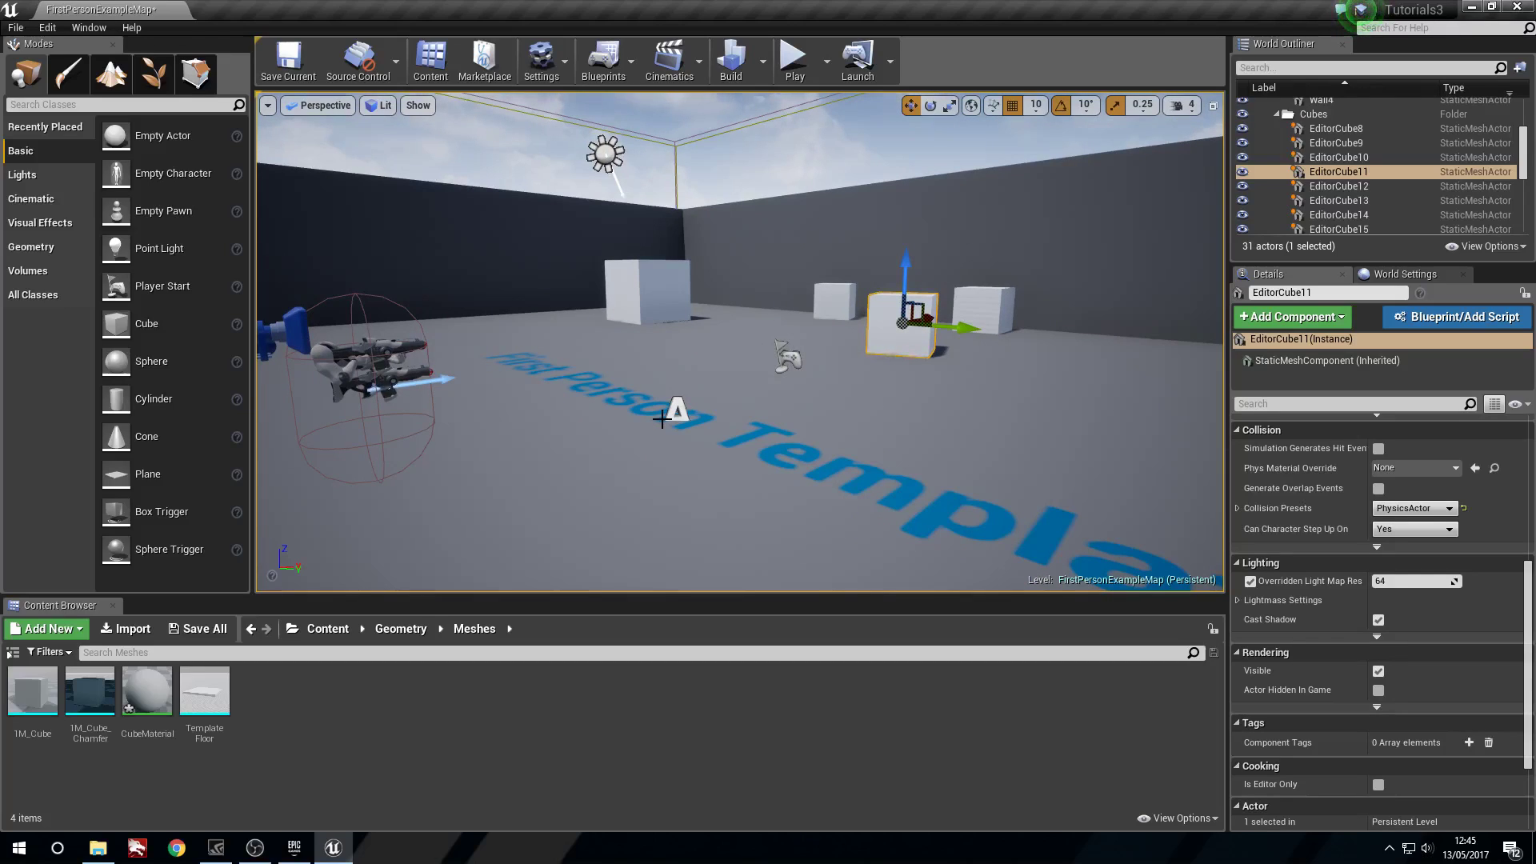
right_click_drag(470, 418, 470, 418)
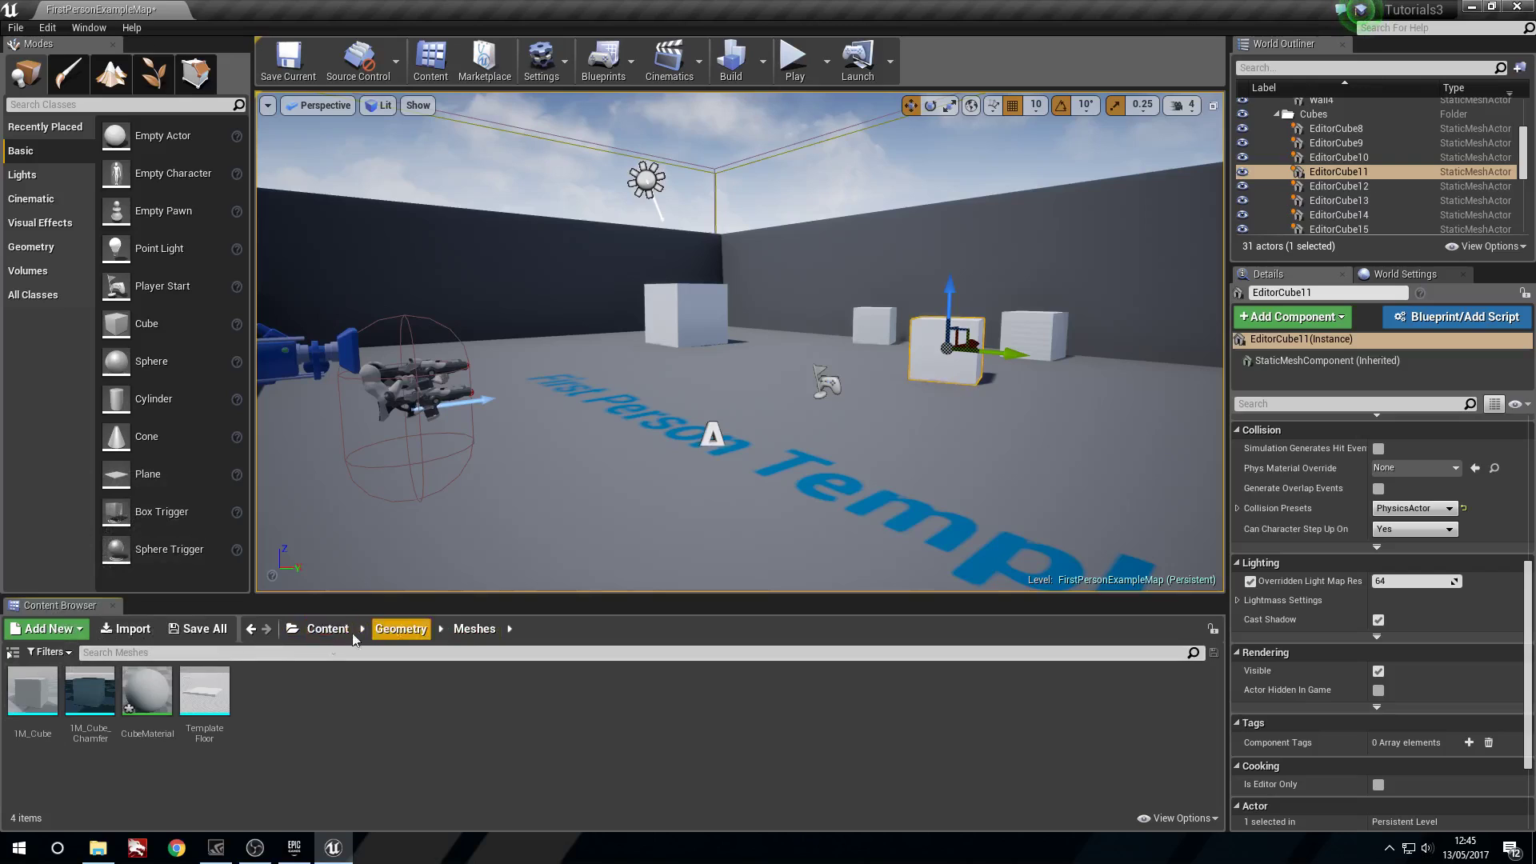
Step: Create a destructible mesh from the 1M_Cube static mesh in the Meshes folder
left_click(28, 704)
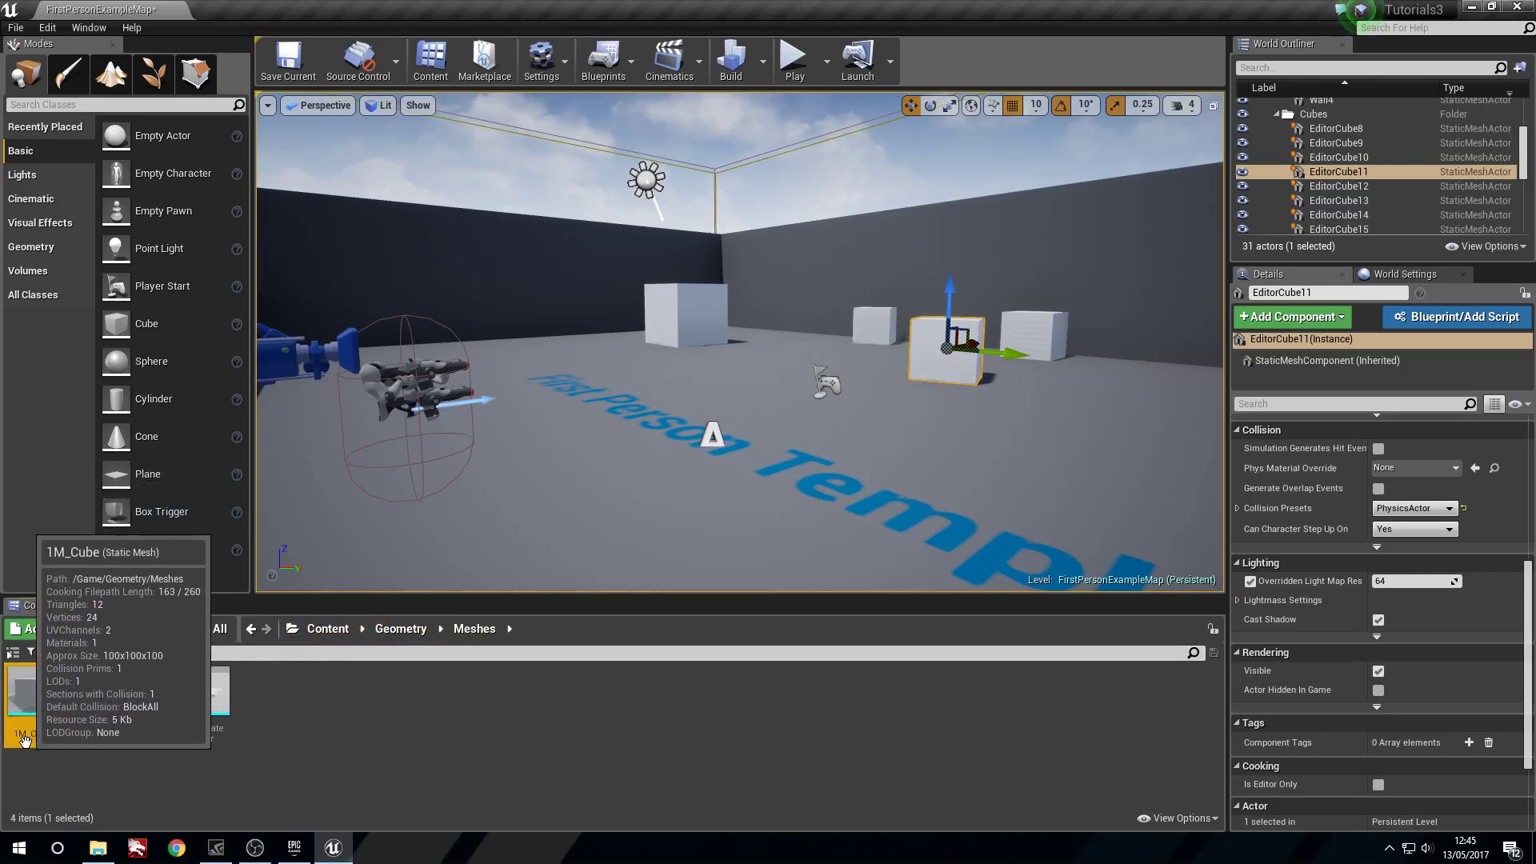
right_click(24, 738)
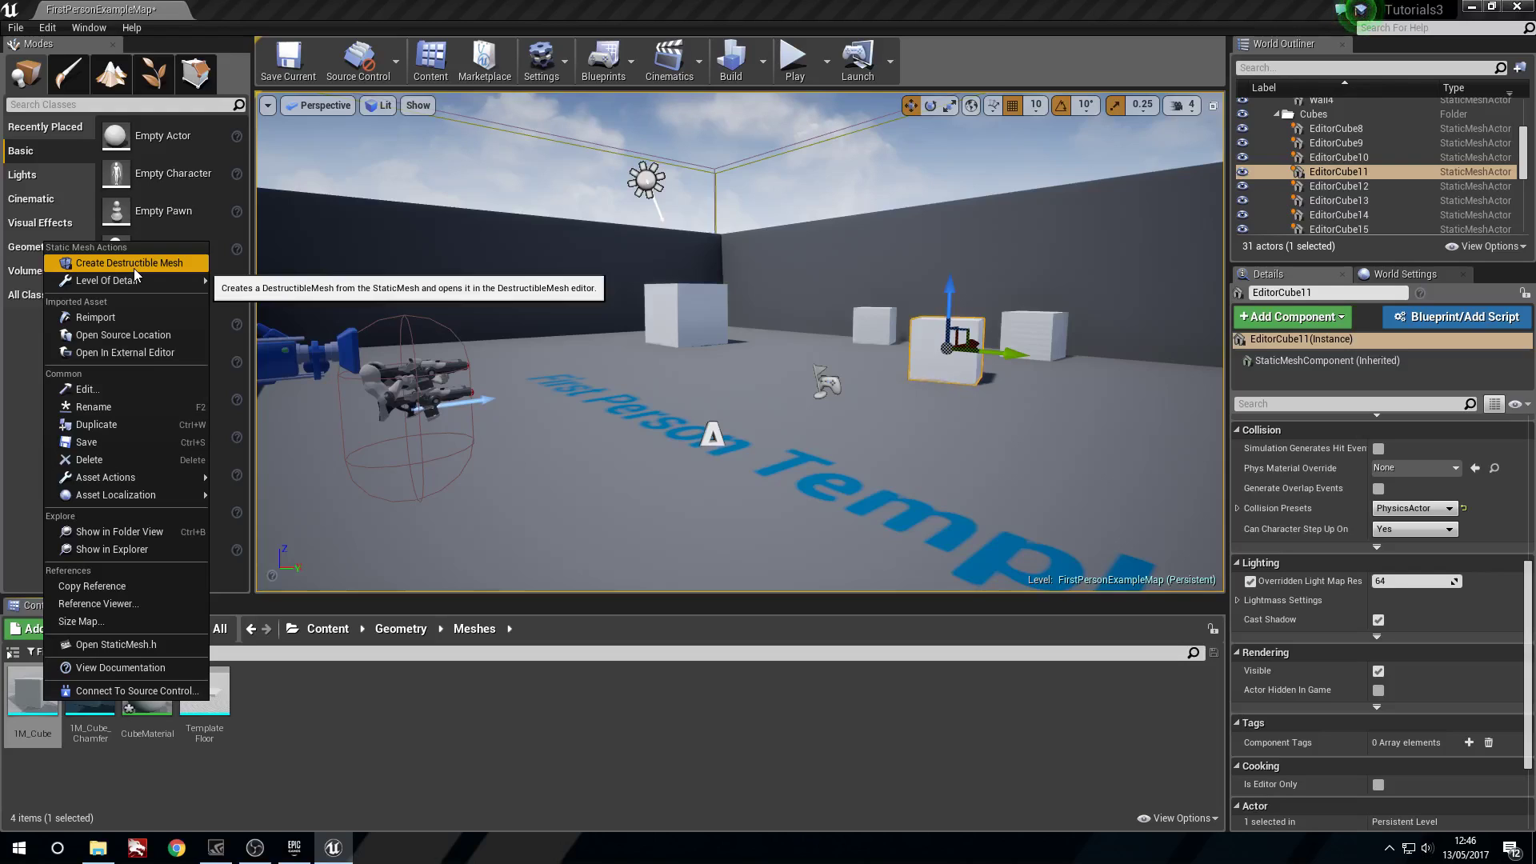
left_click(133, 267)
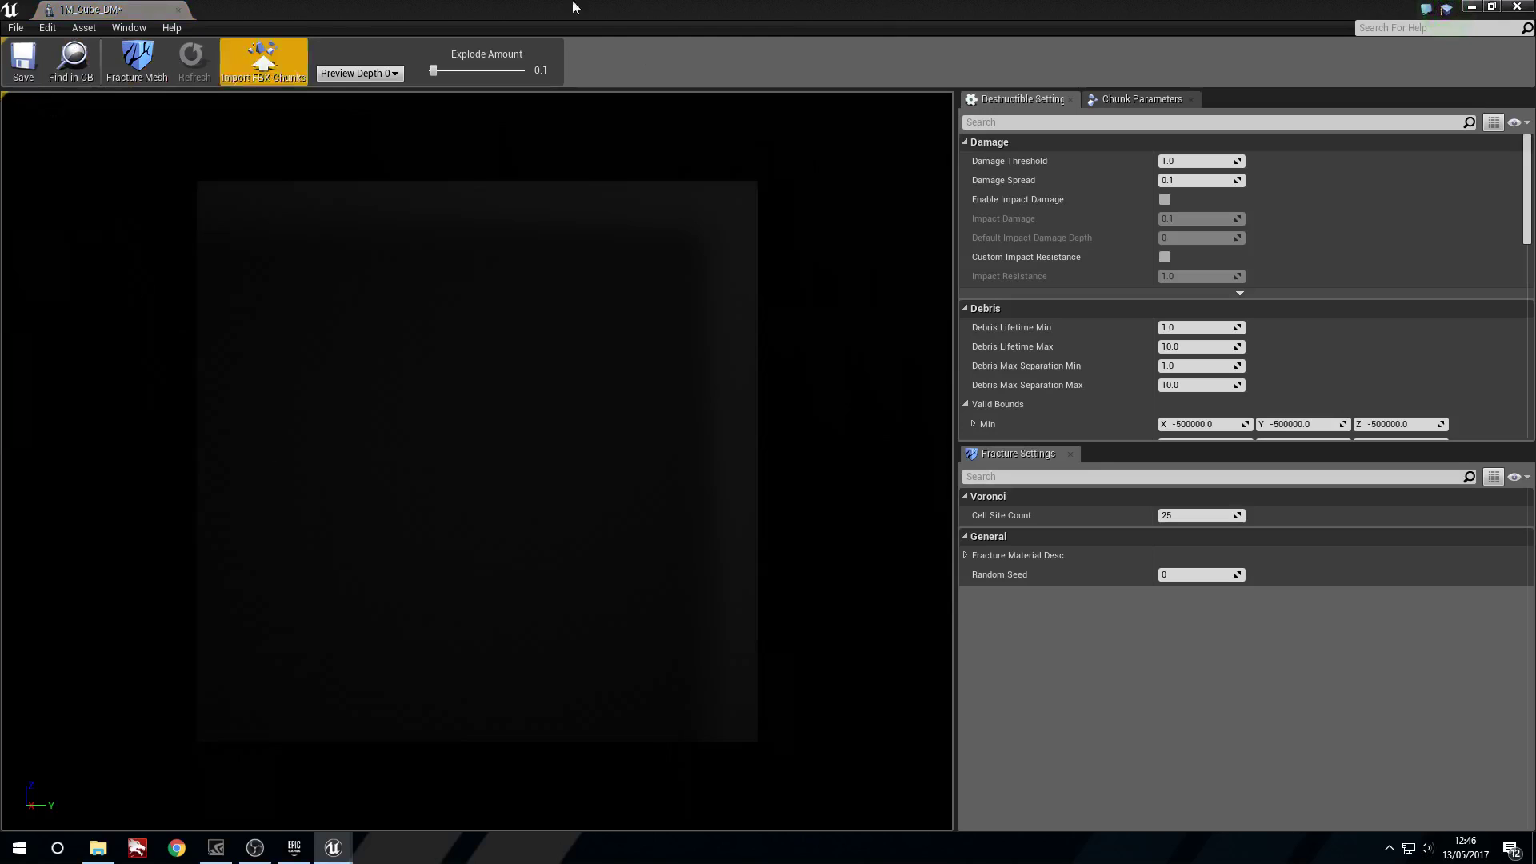
Step: Check the new 1M_Cube_DM asset behind the mesh editor window, then maximize the editor and inspect the cube from other angles
left_click_drag(662, 480, 577, 480)
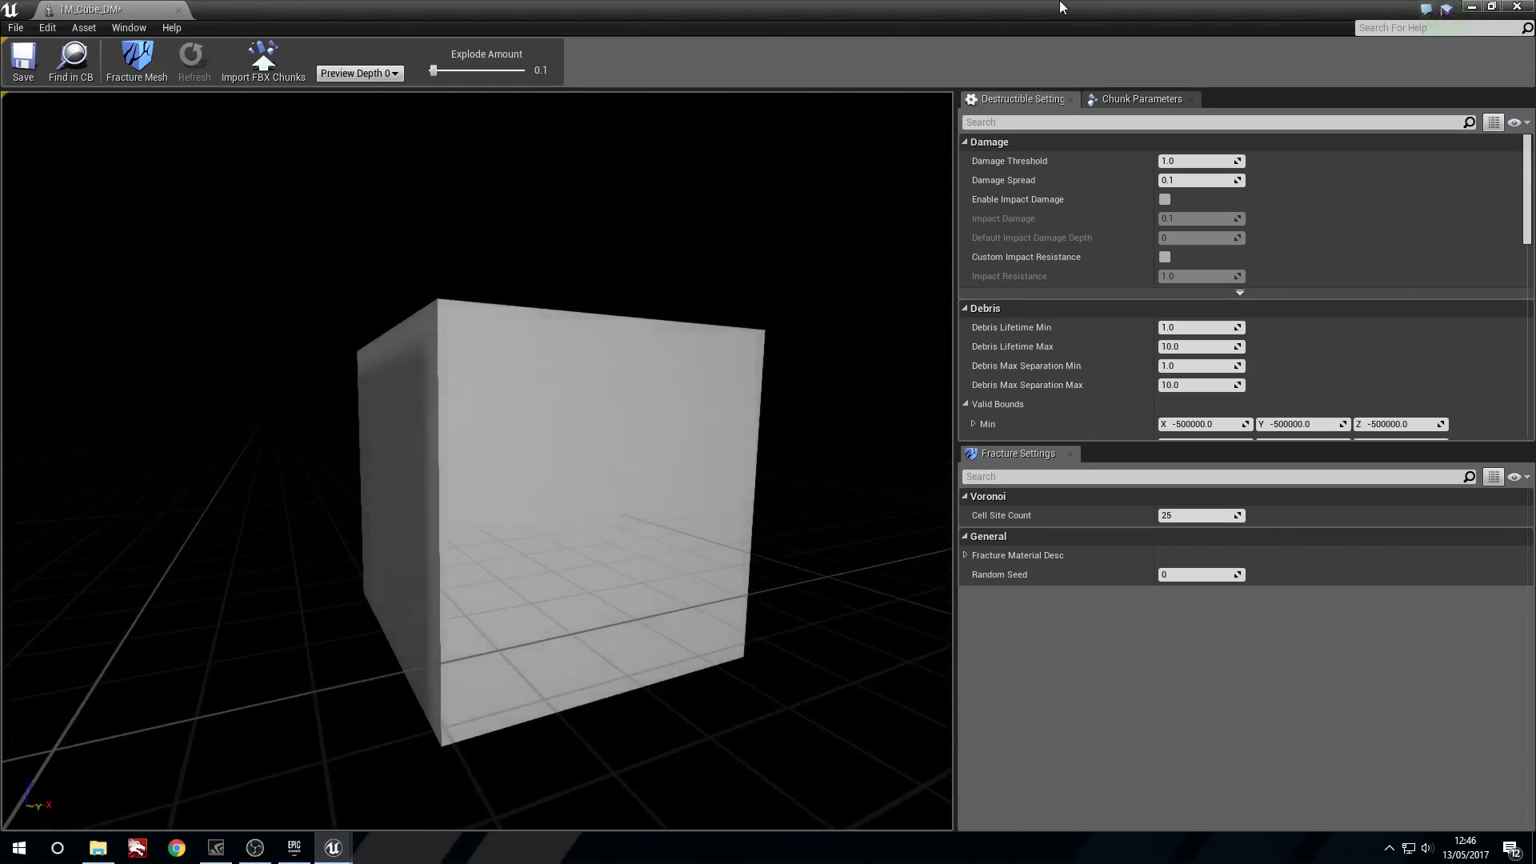
left_click_drag(1060, 8, 842, 350)
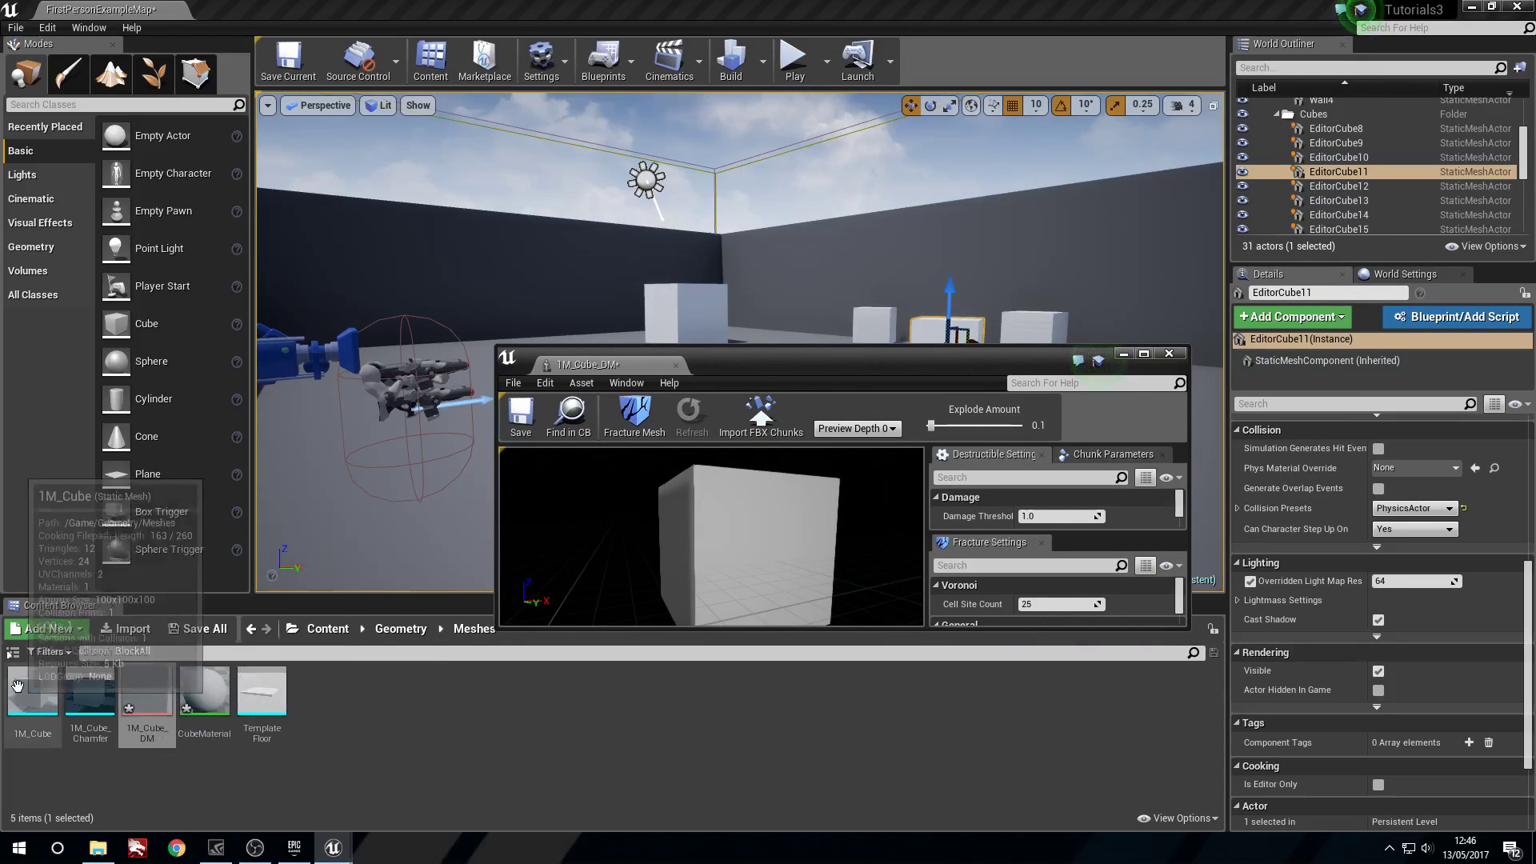
double_click(799, 356)
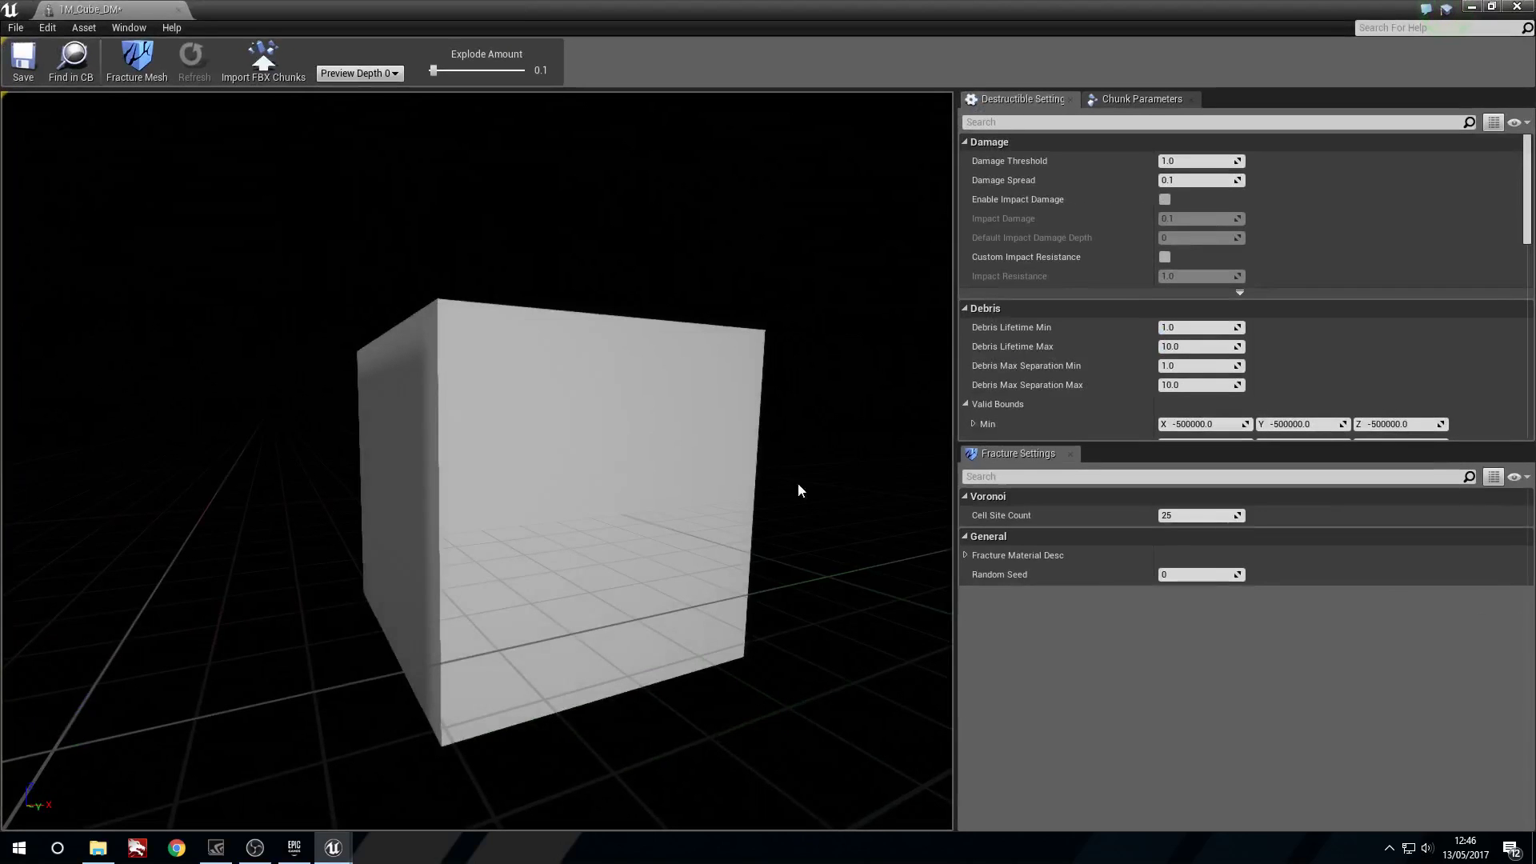
left_click_drag(801, 492, 802, 493)
right_click_drag(801, 492, 802, 493)
left_click_drag(802, 492, 802, 492)
right_click_drag(802, 492, 801, 493)
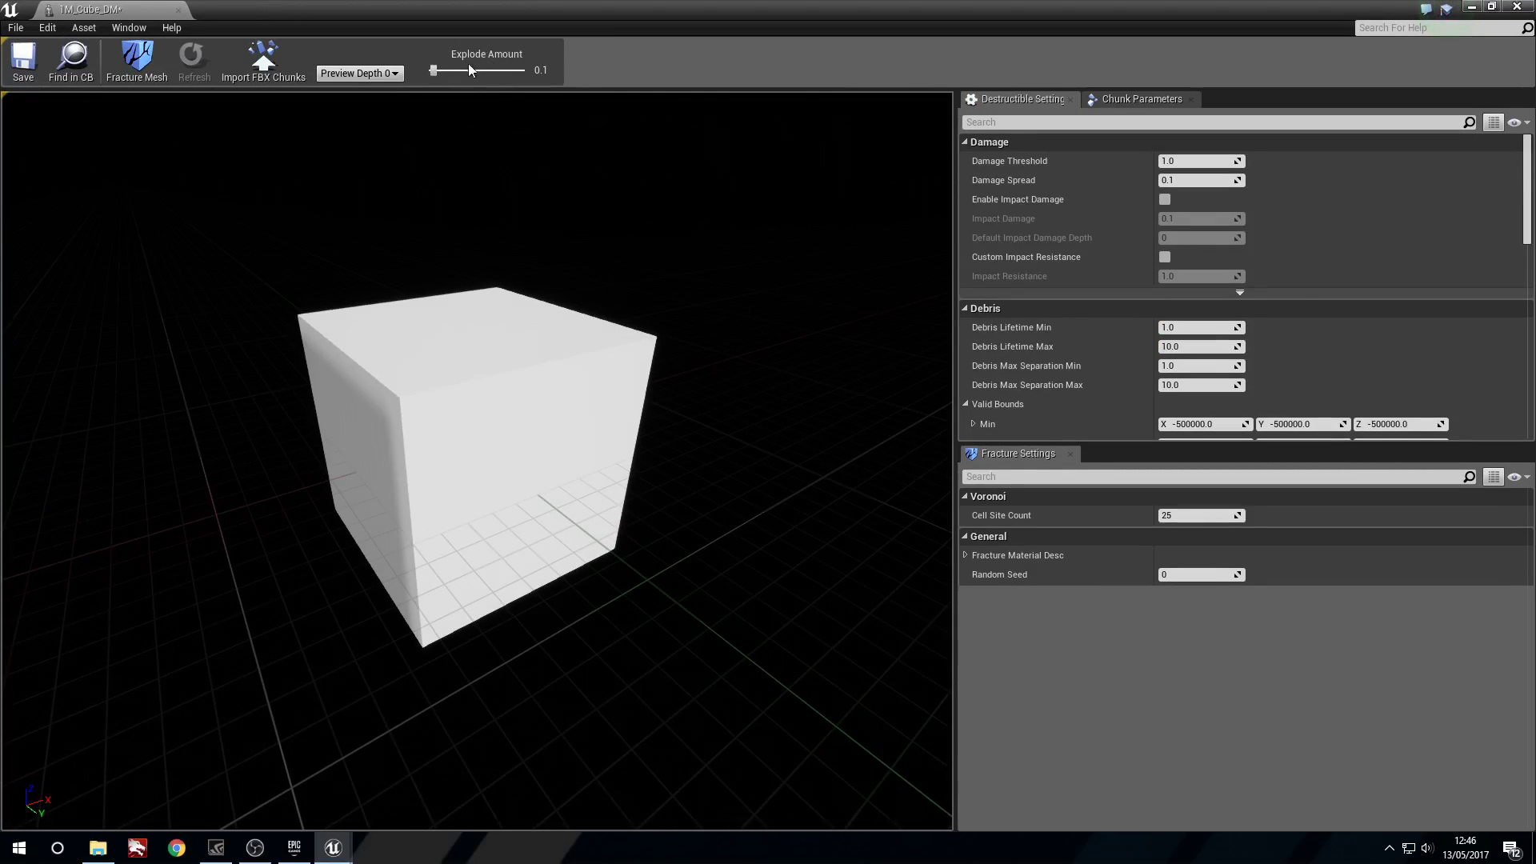
Step: Reduce the Explode Amount to 0.0 and check the available preview depths, keeping Preview Depth 0
left_click_drag(431, 70, 78, 104)
left_click(396, 72)
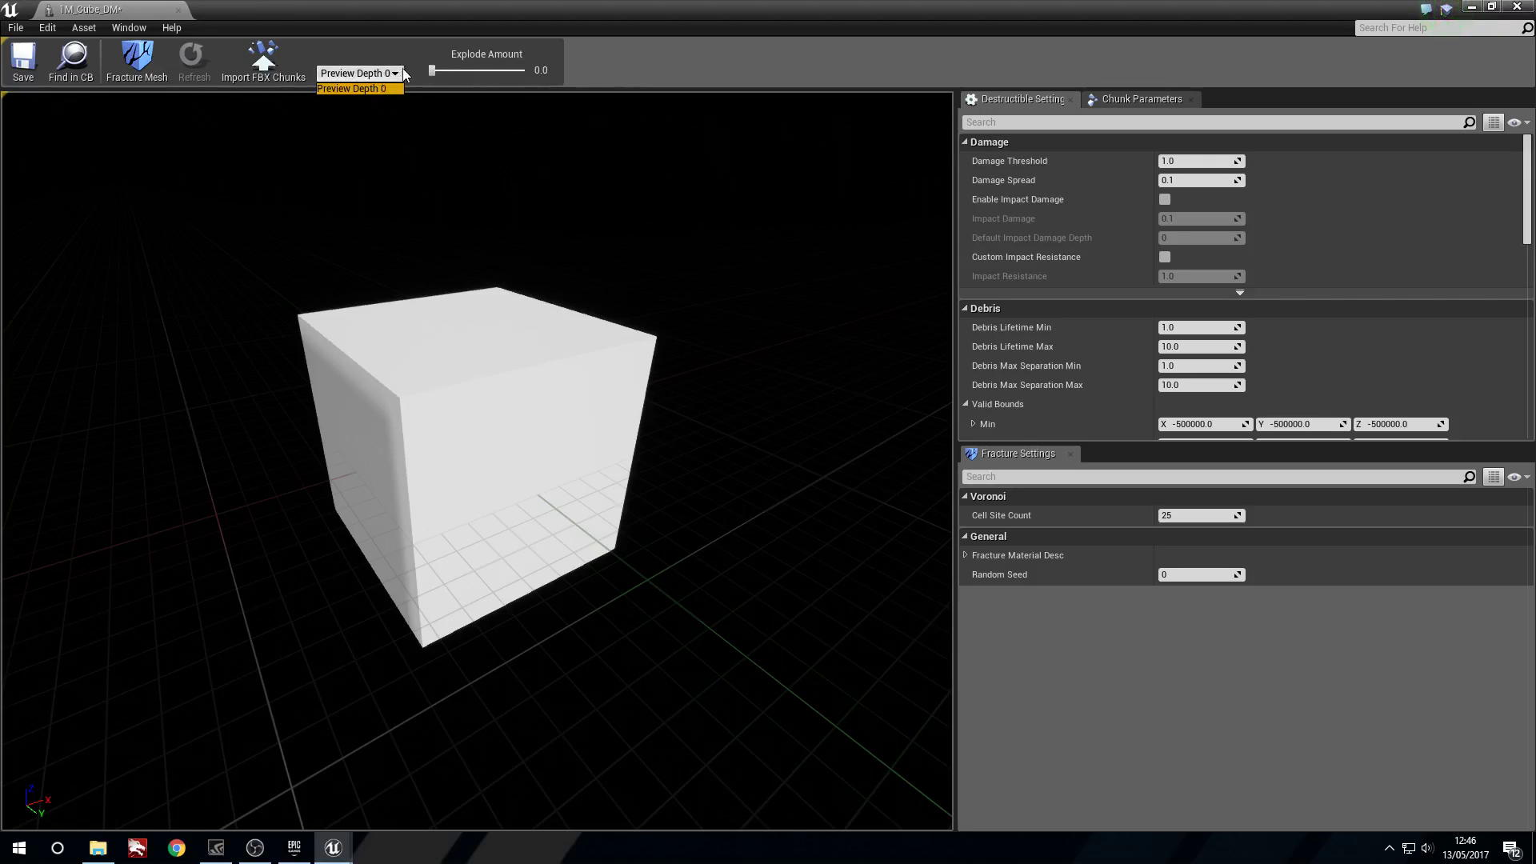
left_click(388, 78)
left_click(387, 78)
left_click(392, 90)
left_click(391, 77)
left_click(391, 77)
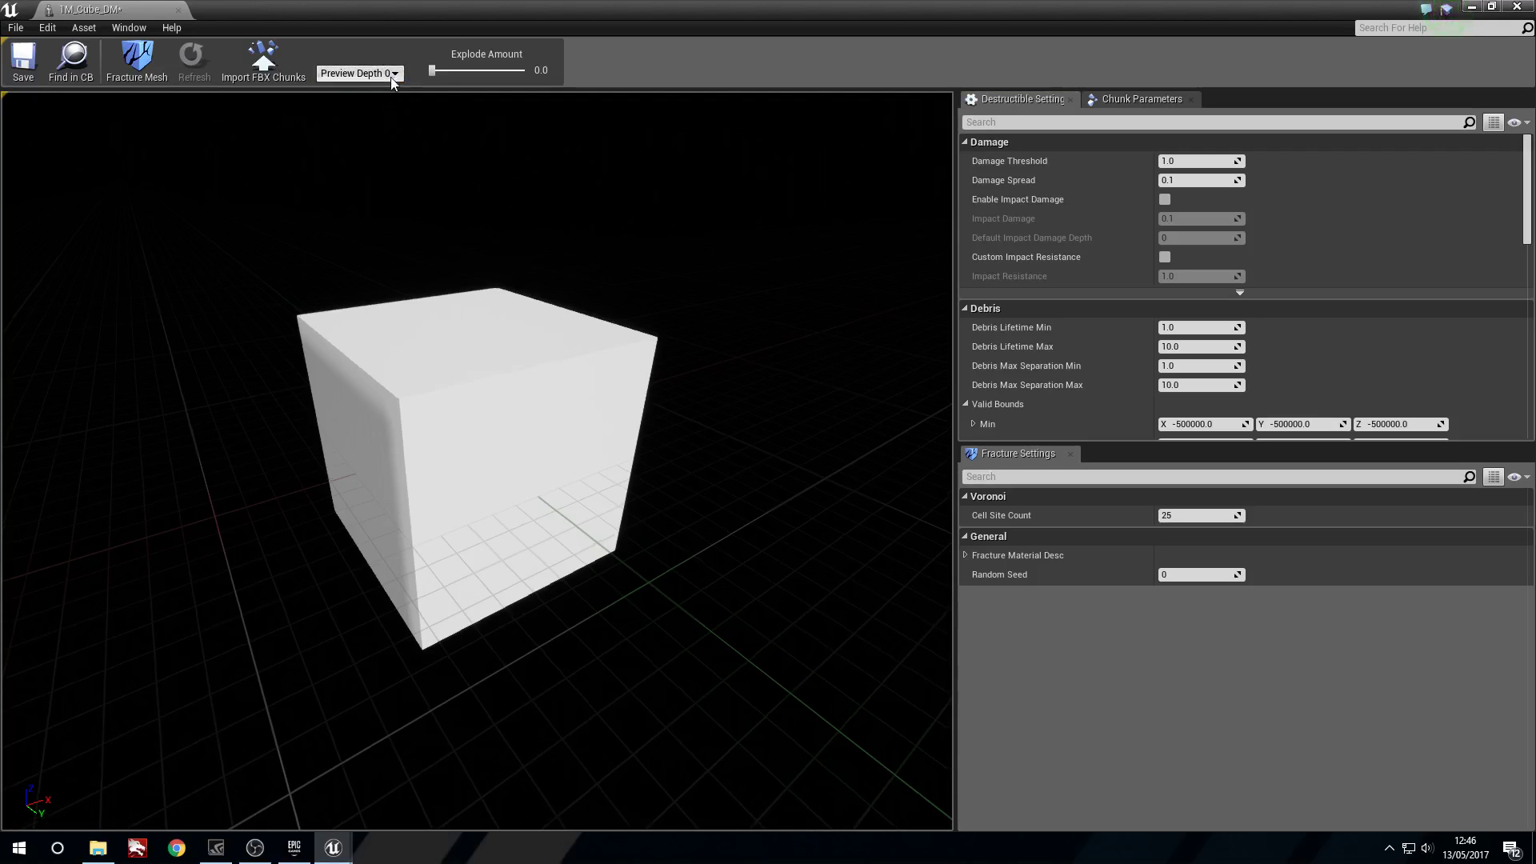
left_click(389, 77)
left_click(384, 93)
Step: Set the destructible cube's Damage Spread to 1.0
mouse_move(228, 185)
left_mouse_down()
mouse_move(253, 136)
mouse_move(176, 152)
mouse_move(227, 185)
left_mouse_up()
mouse_move(622, 506)
left_mouse_down()
mouse_move(576, 480)
mouse_move(622, 506)
left_mouse_up()
left_click_drag(479, 438, 544, 424)
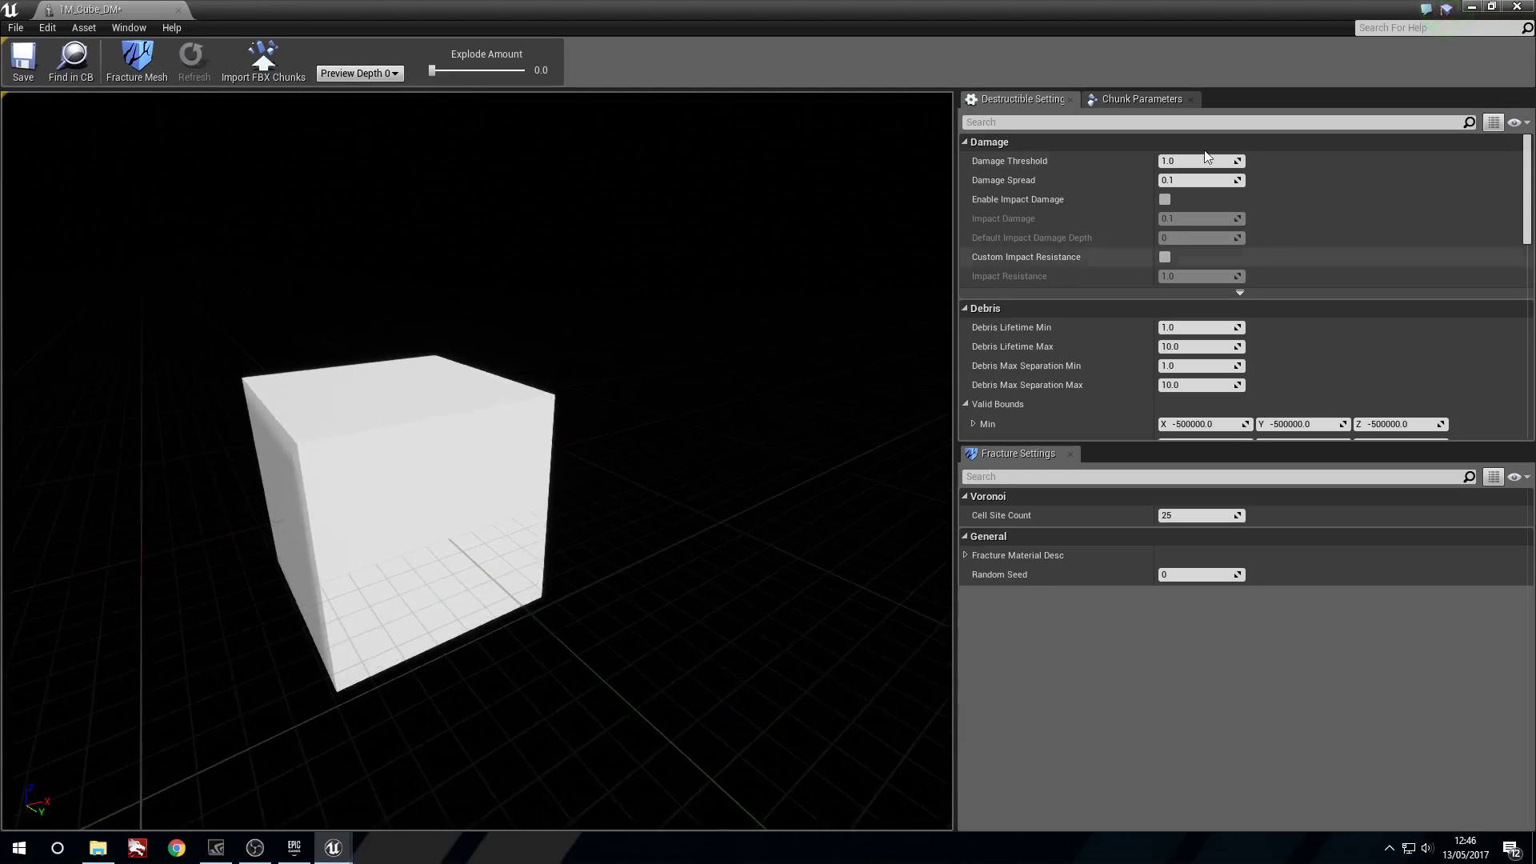
left_click_drag(829, 299, 792, 336)
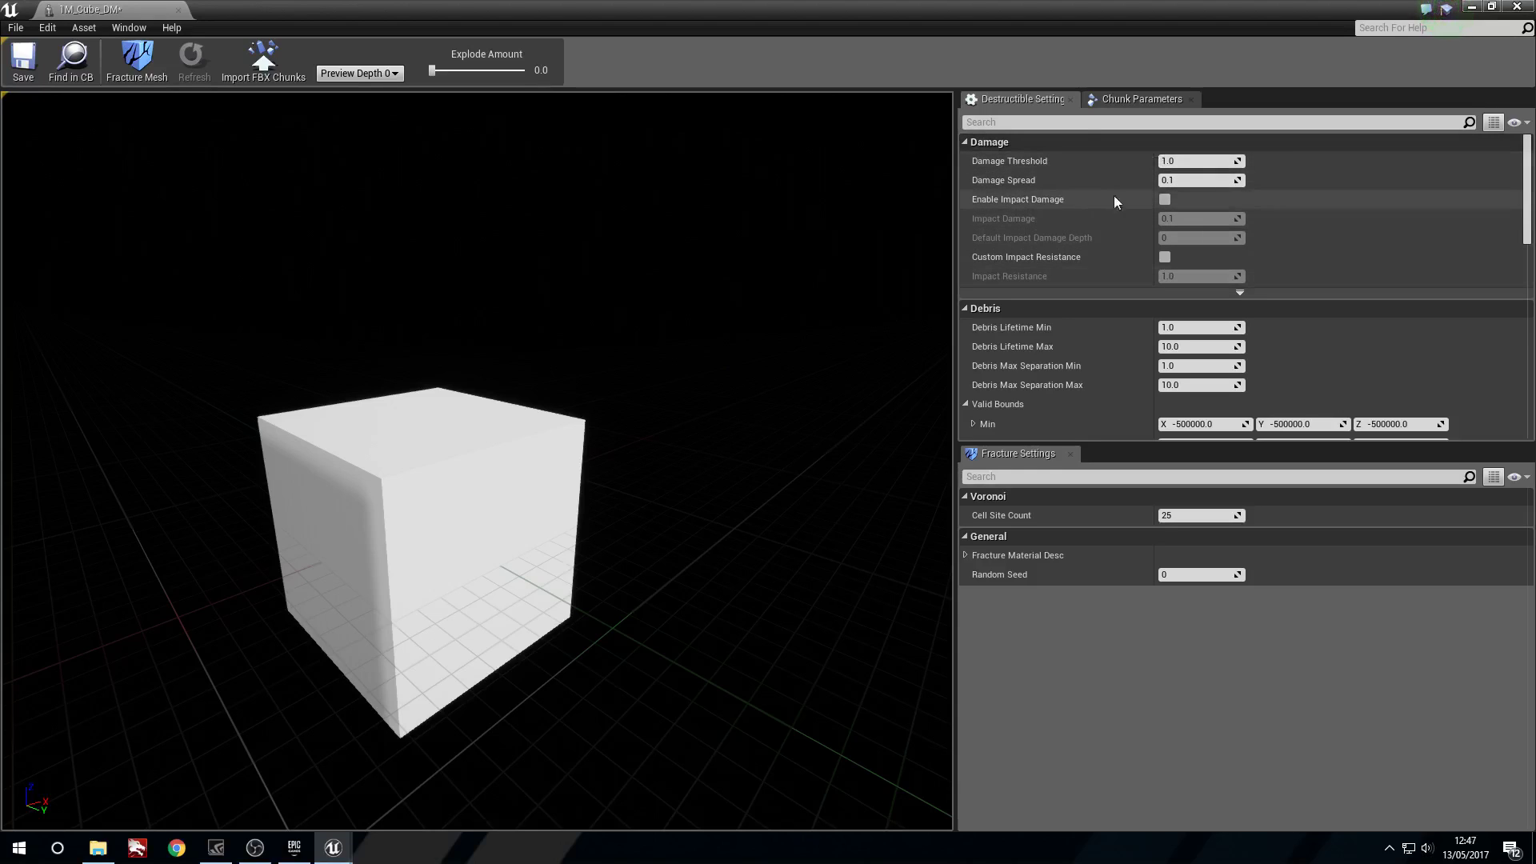
mouse_move(1189, 180)
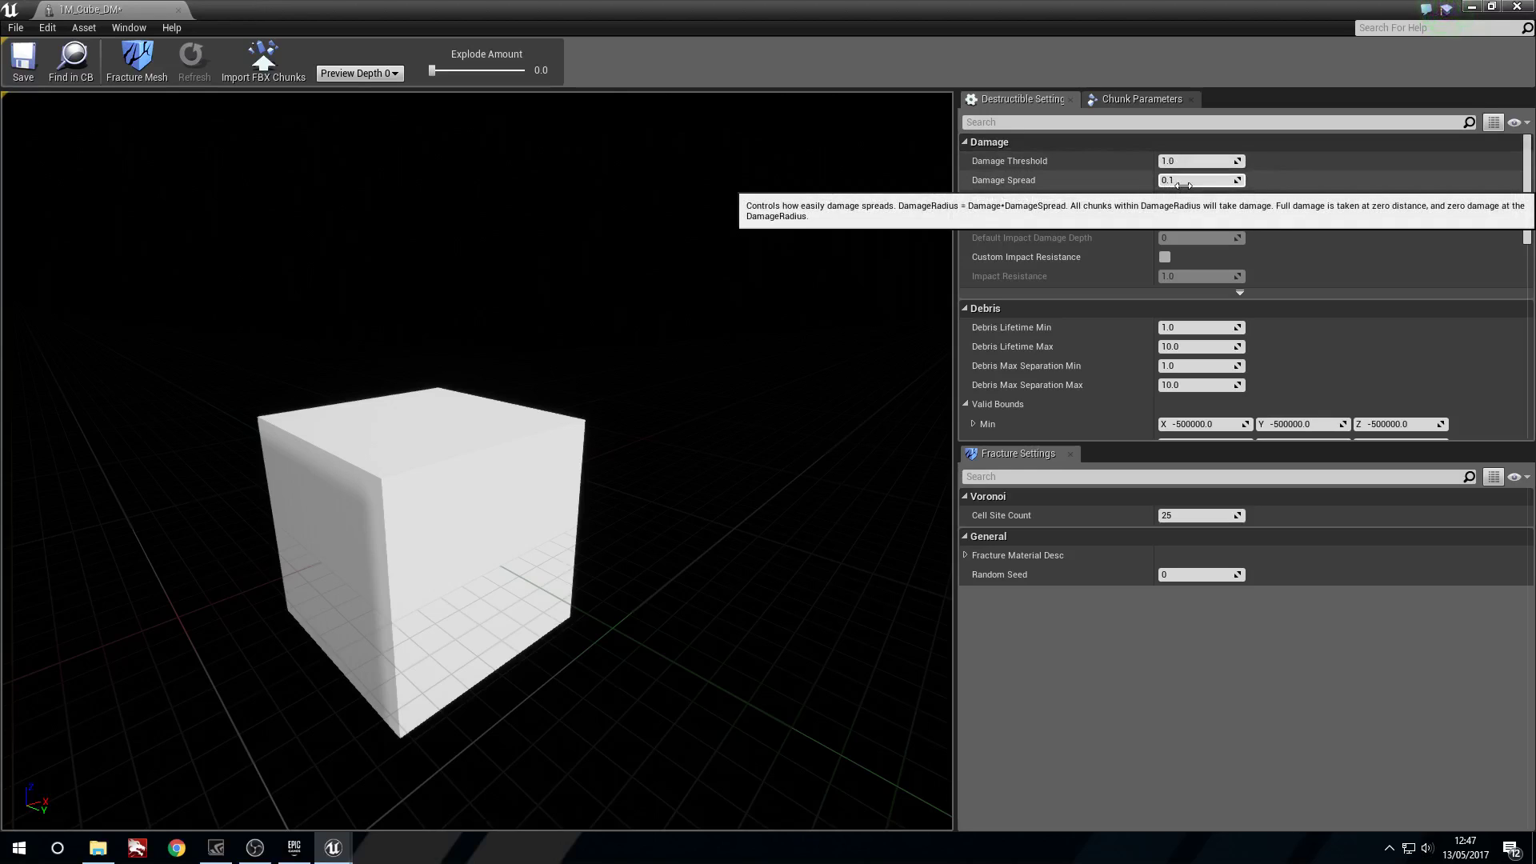
left_click(1184, 184)
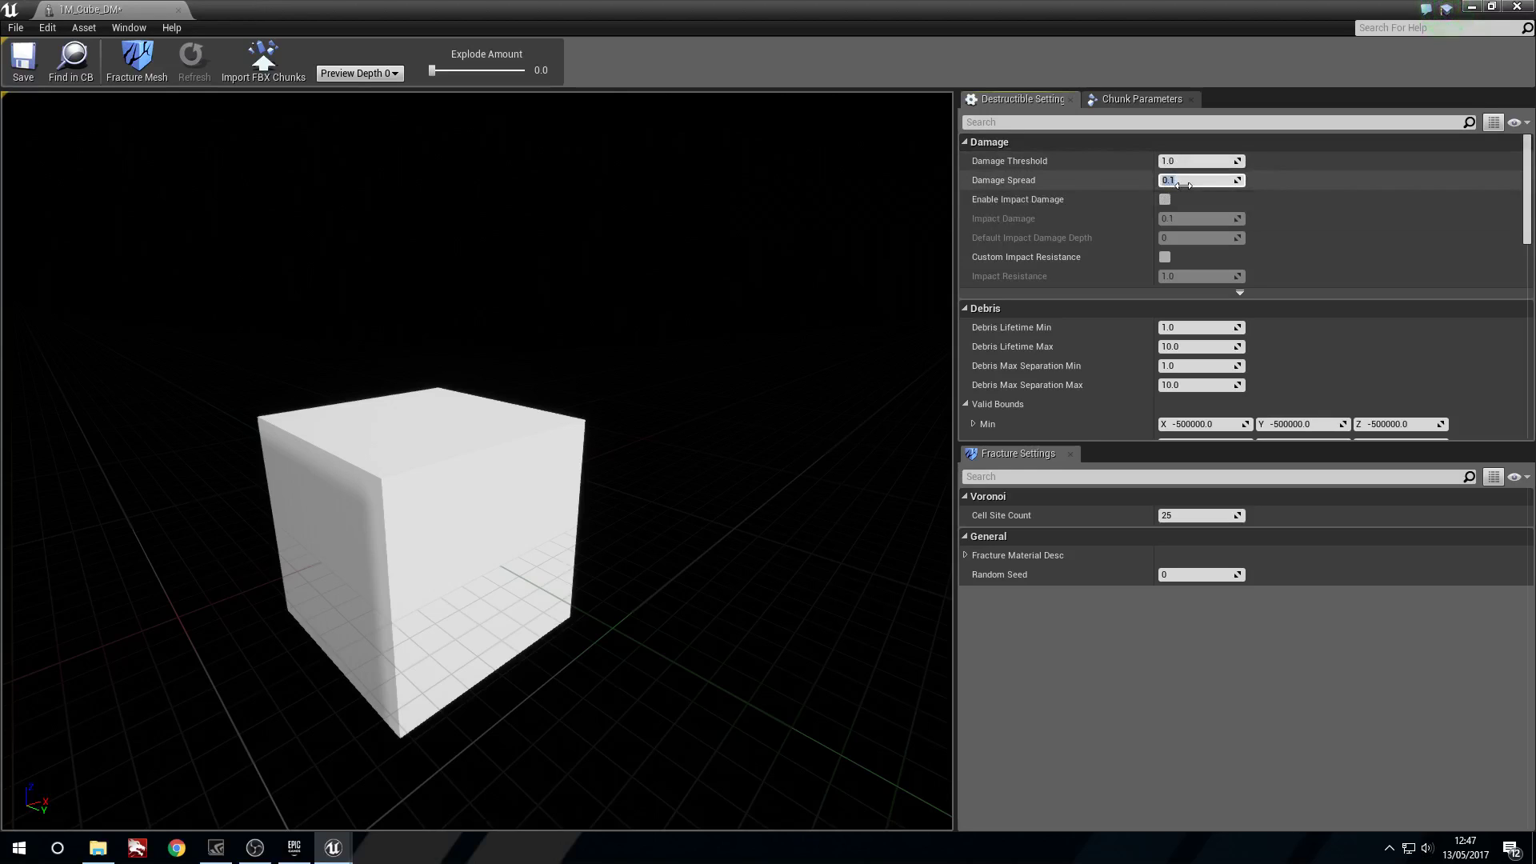
type("1")
key("Return")
Step: Enable impact damage for the destructible cube and set Impact Damage to 1.0
mouse_move(1015, 204)
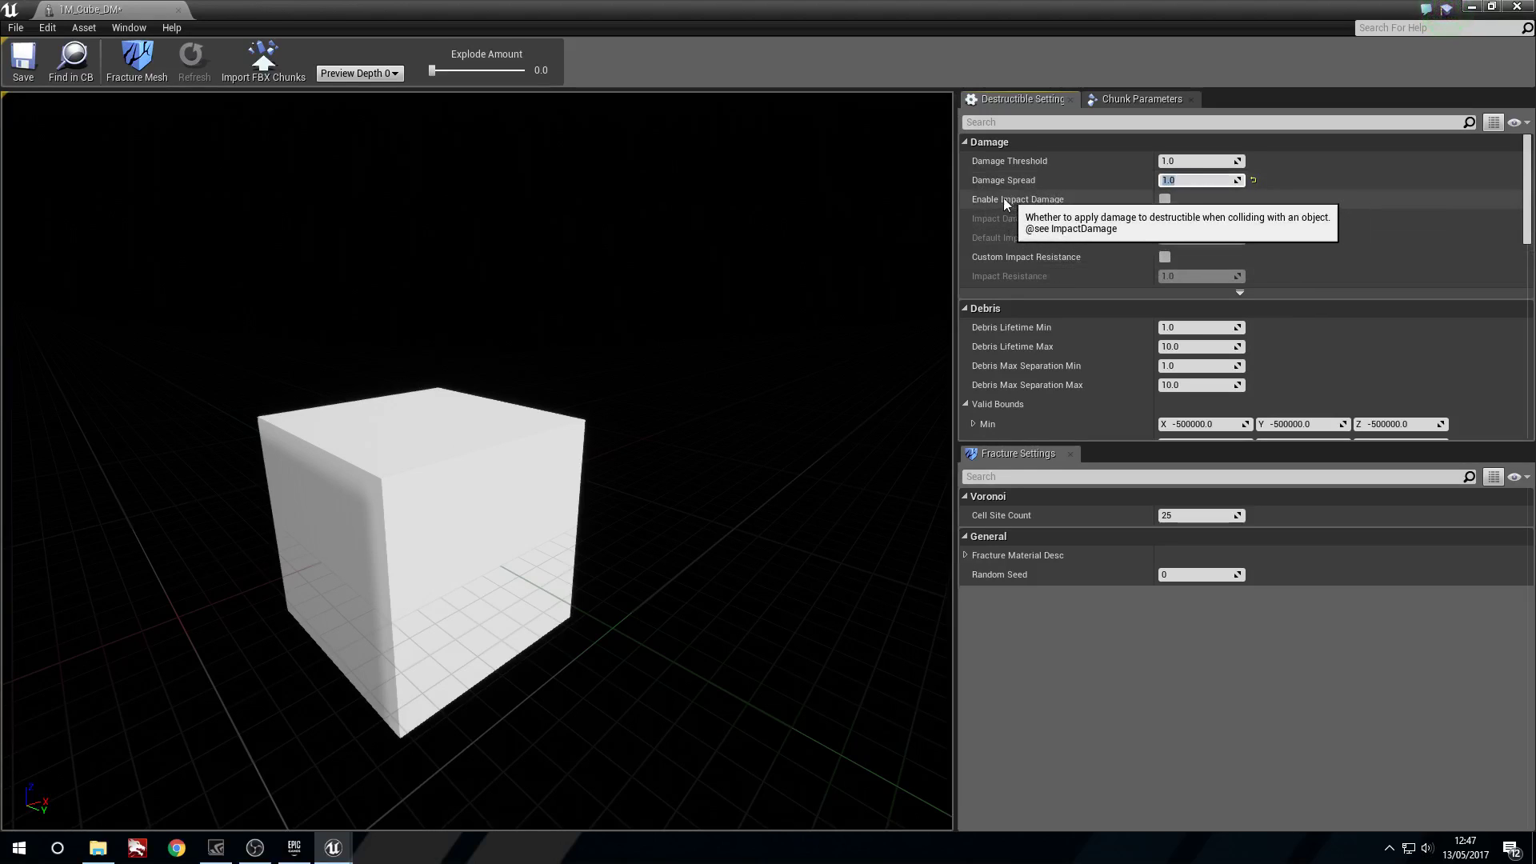
left_click(1165, 199)
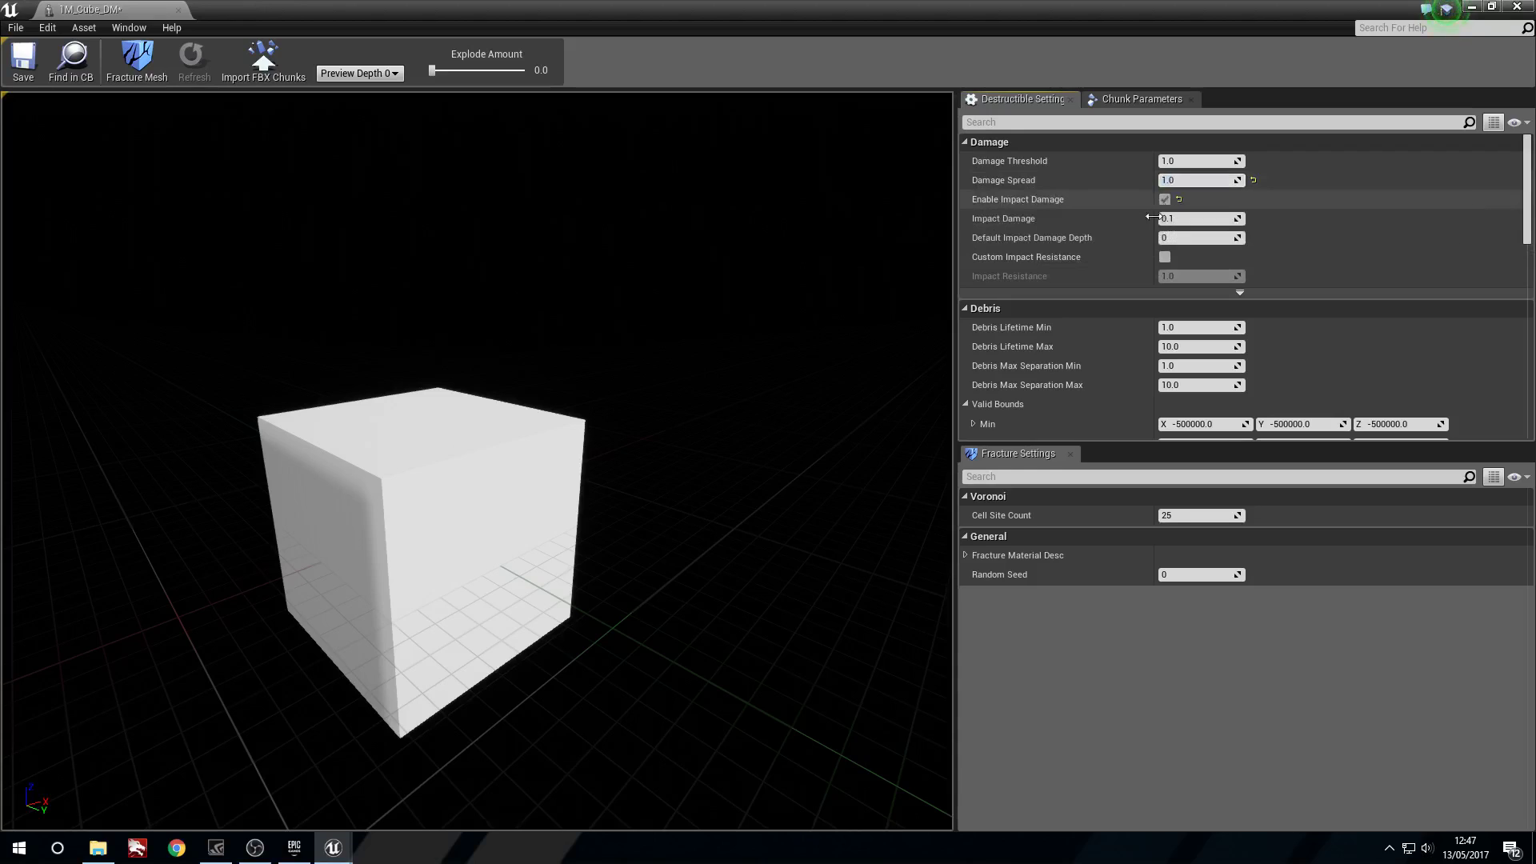
left_click(1197, 217)
type("1")
key("Return")
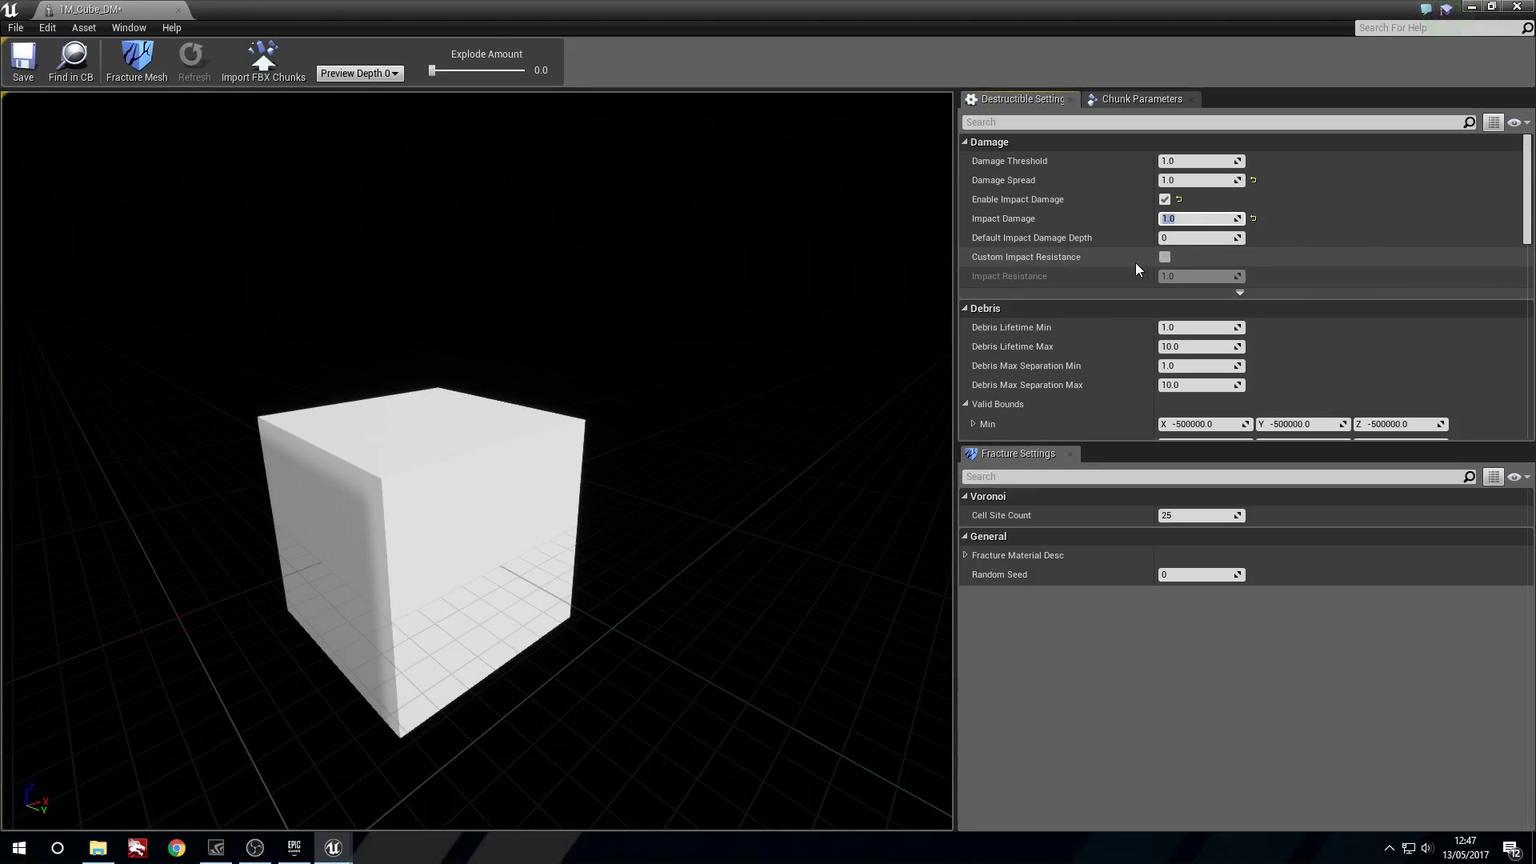
Step: Set Debris Lifetime Max to 5.0 in the Debris settings
scroll(1078, 307, "down", 3)
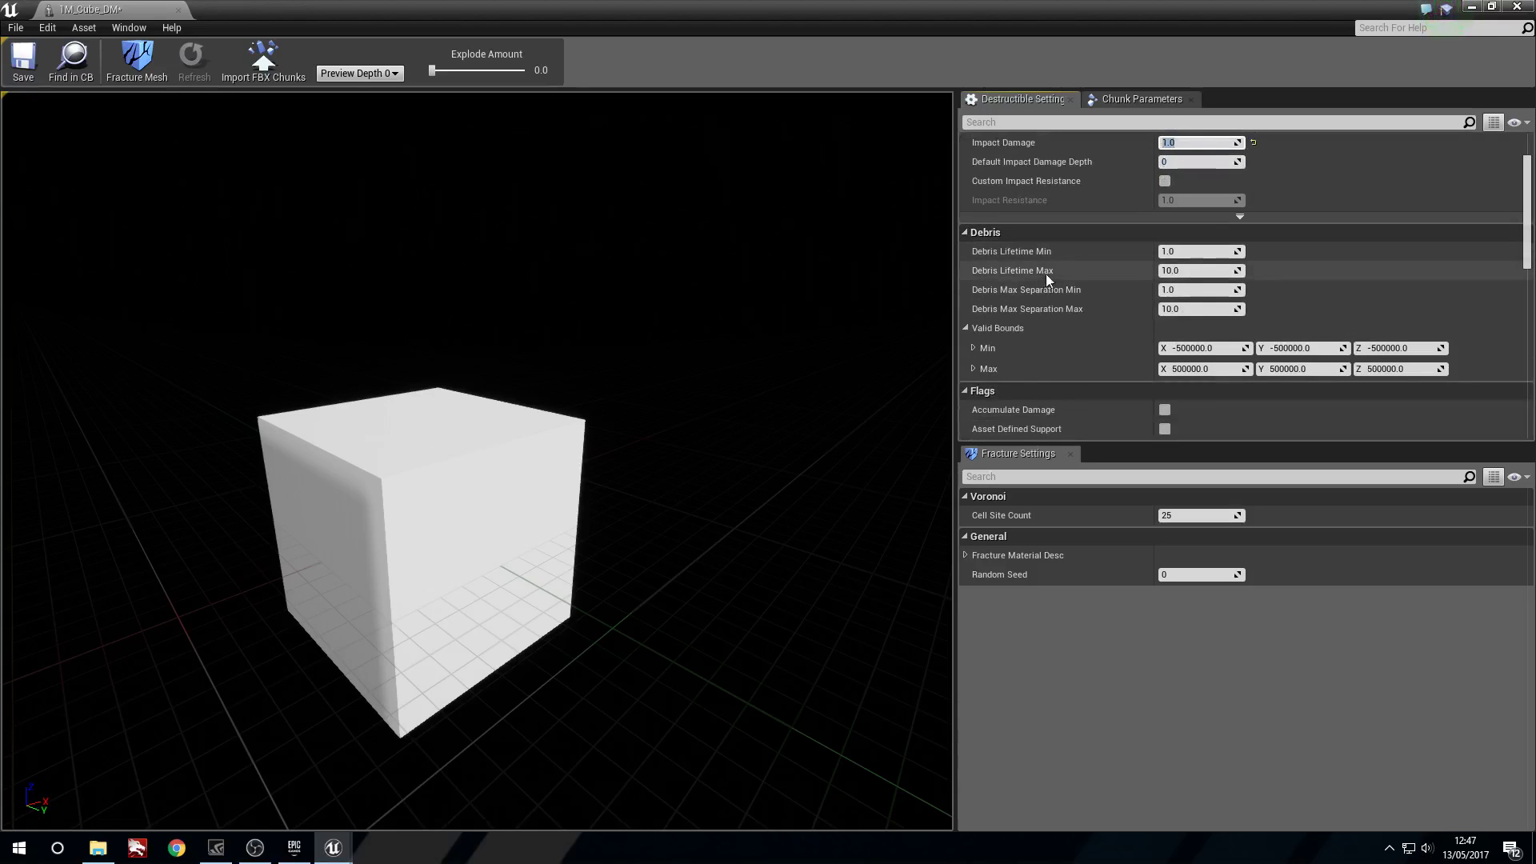
left_click(1186, 269)
type("5")
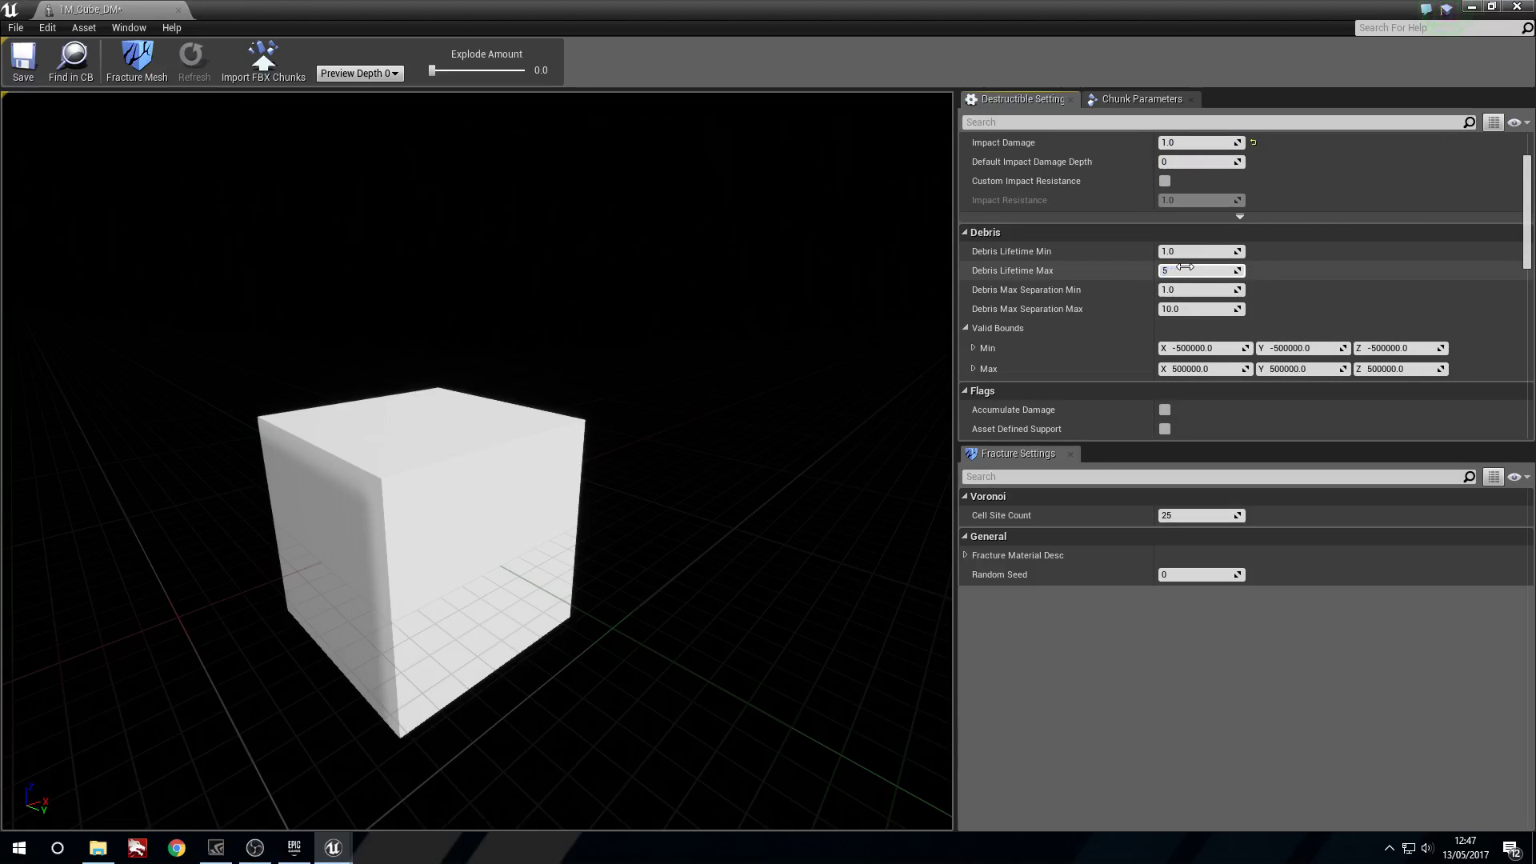
key("Return")
Step: Enable the Debris Timeout flag for the destructible cube
scroll(1112, 238, "down", 3)
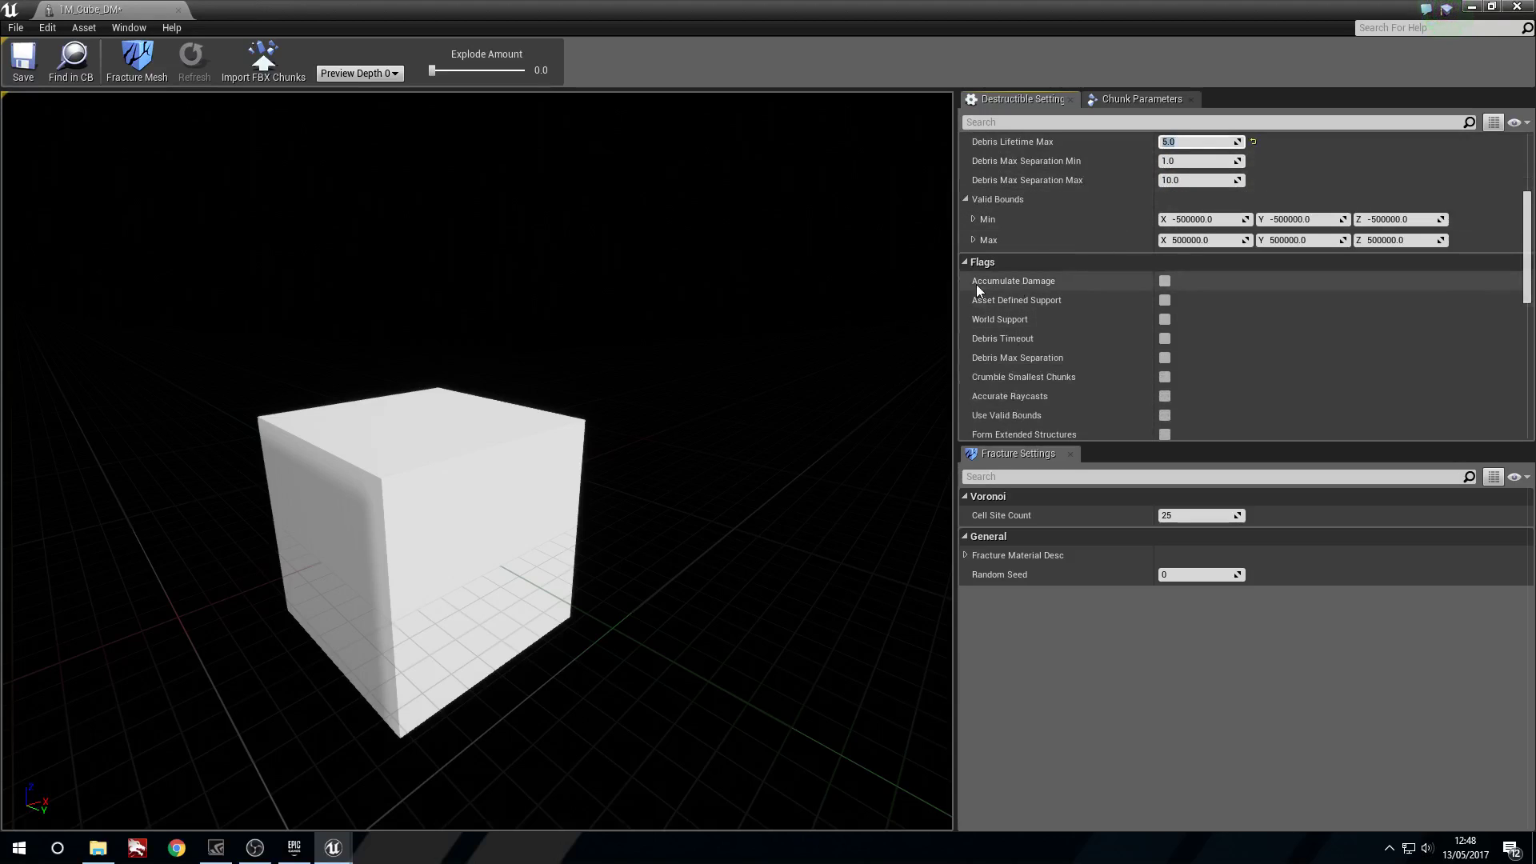
scroll(1034, 293, "up", 1)
scroll(1001, 200, "up", 1)
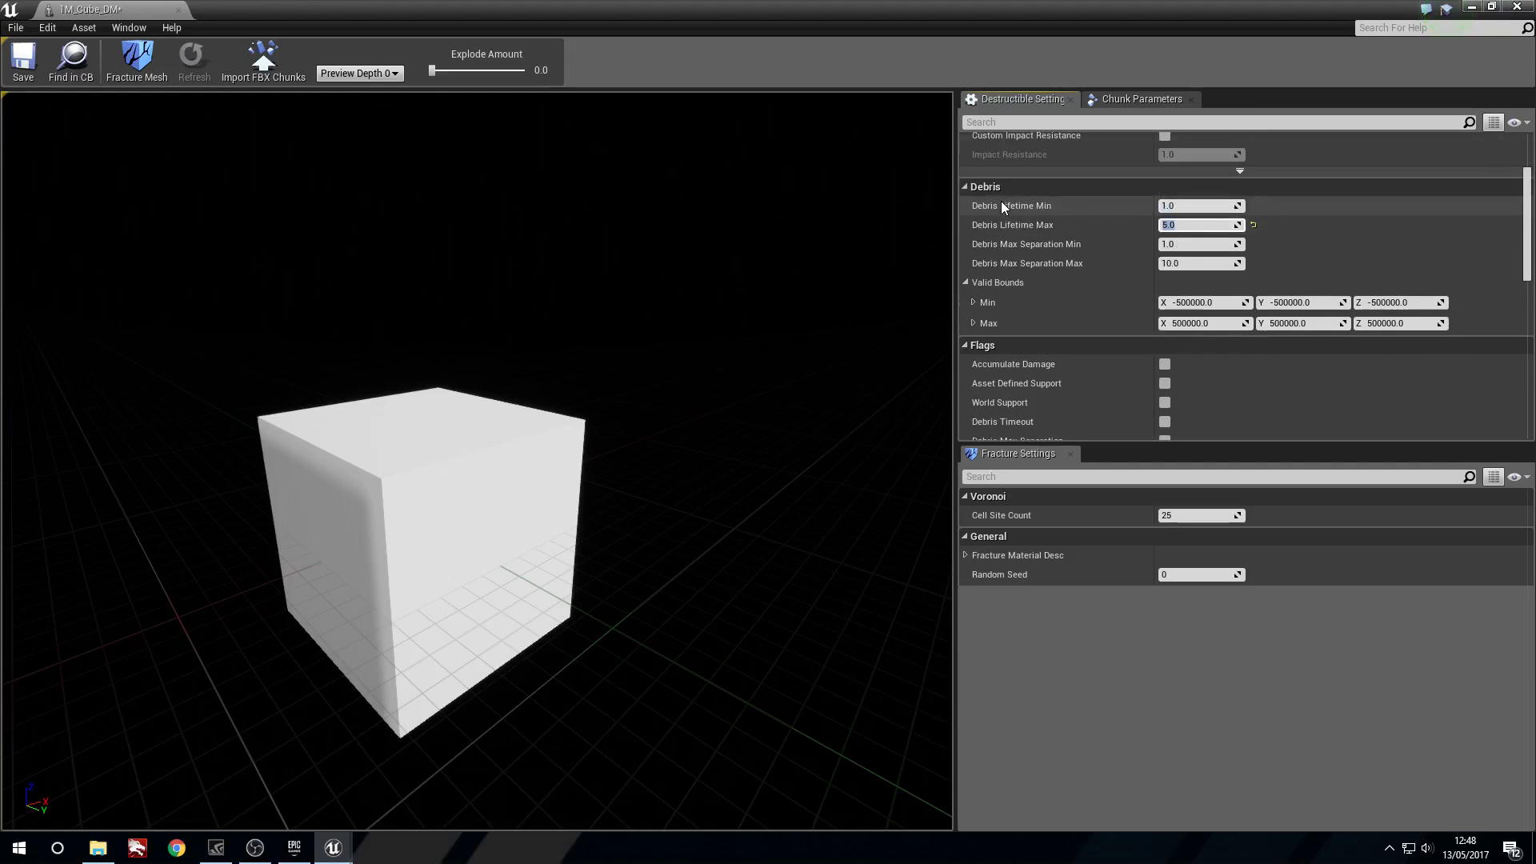
scroll(997, 268, "down", 1)
scroll(1040, 358, "down", 2)
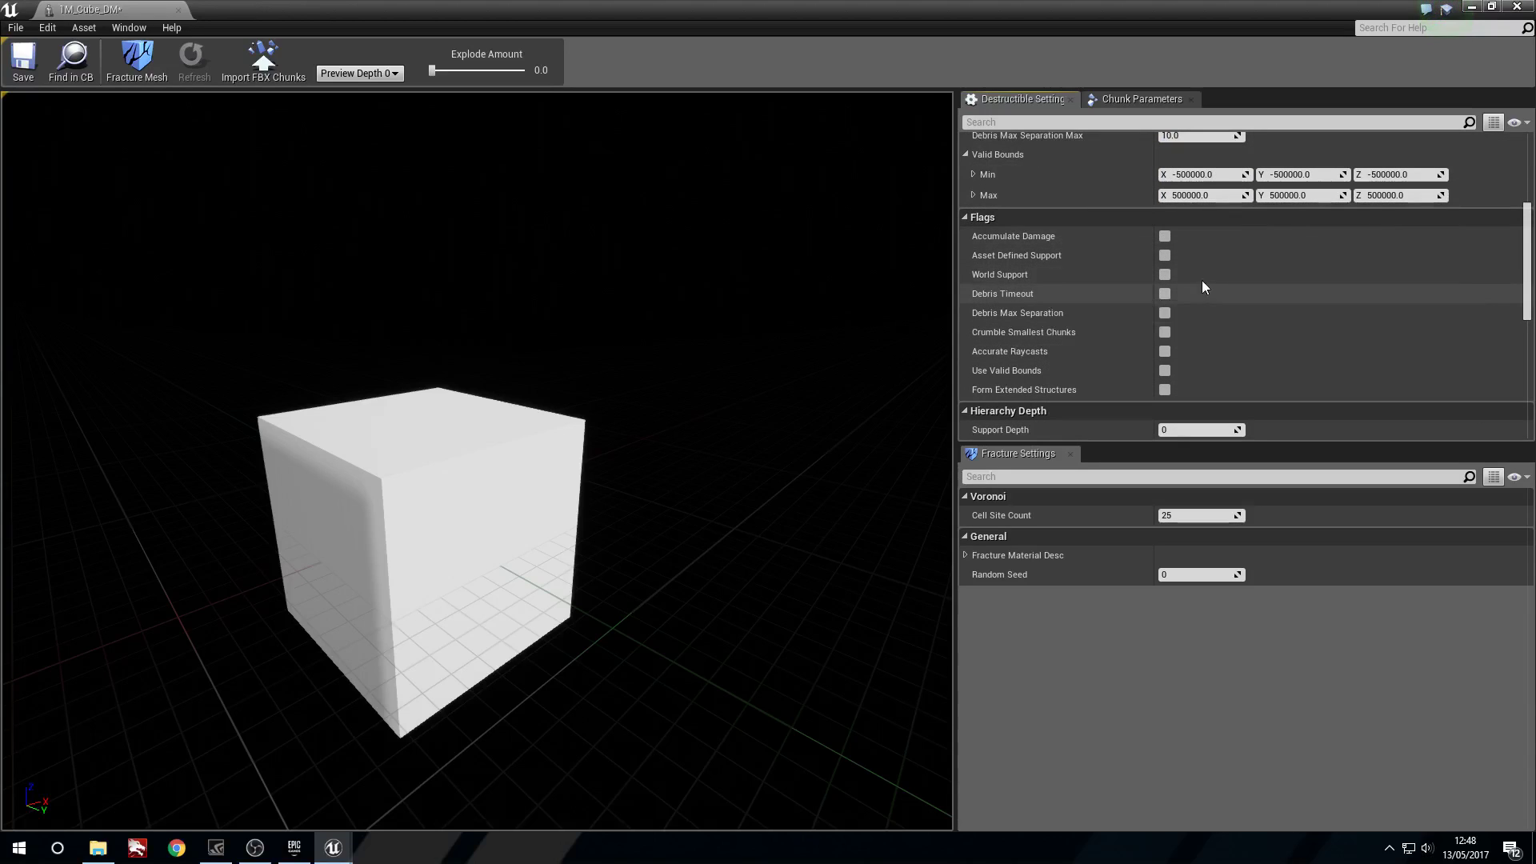
left_click(1165, 293)
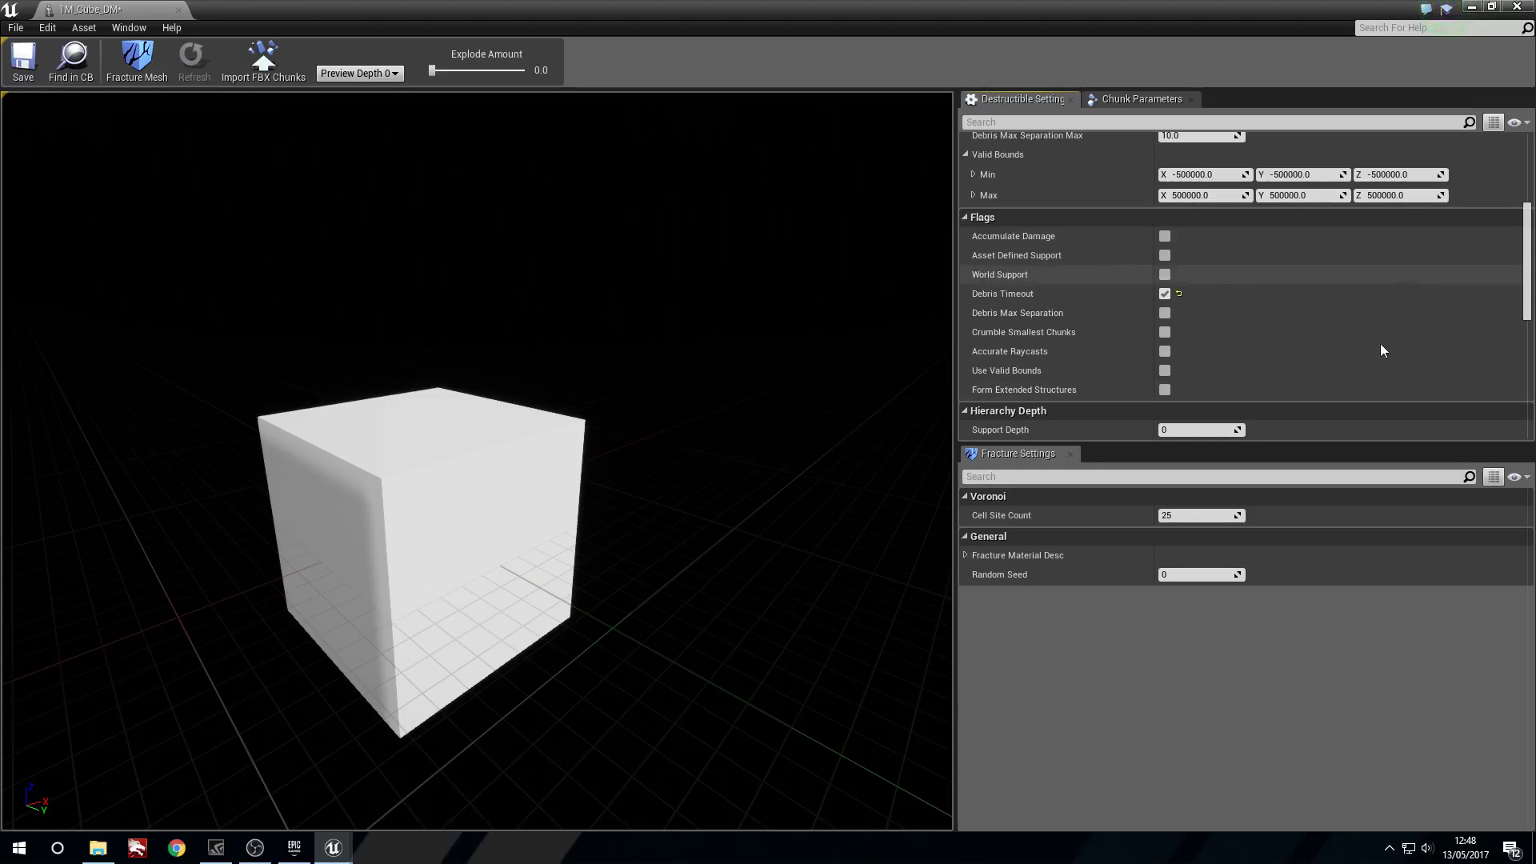
Step: Review the cube's remaining Debris, Flags and Hierarchy Depth settings
scroll(1380, 345, "down", 3)
scroll(1380, 346, "up", 5)
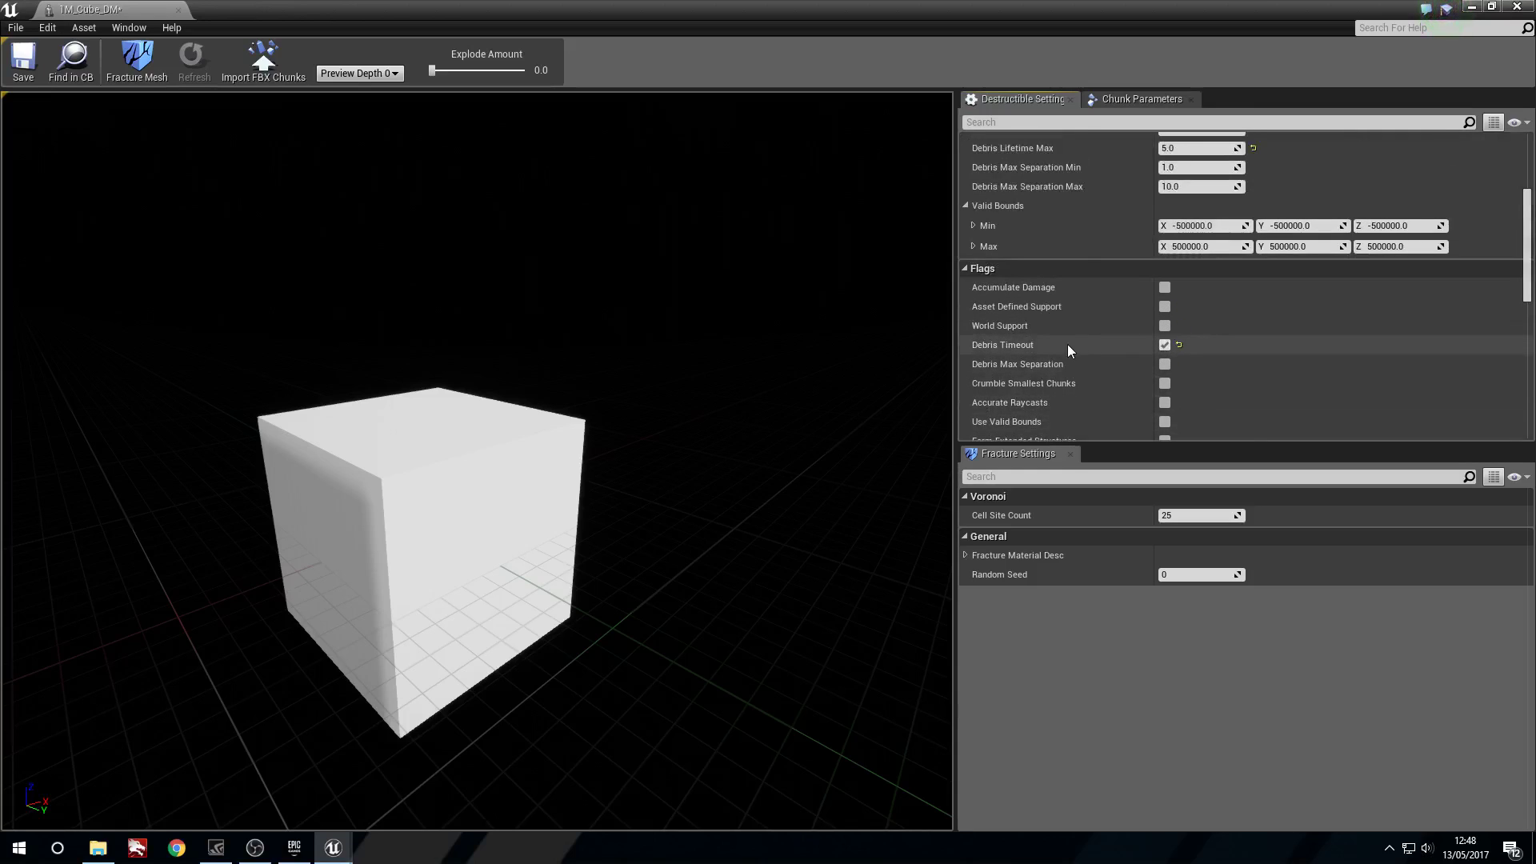
scroll(1068, 344, "down", 7)
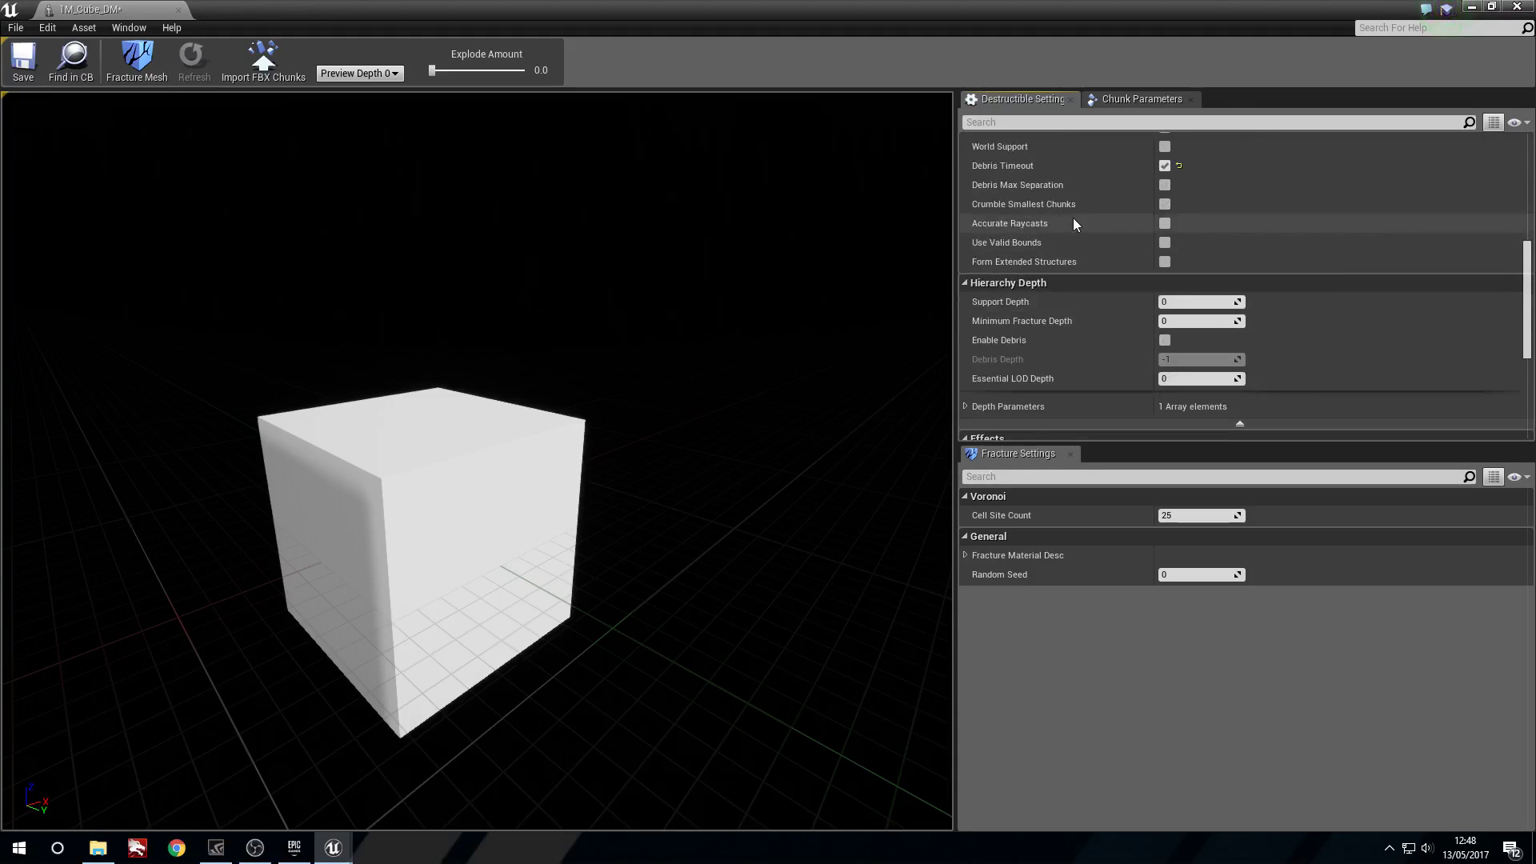
mouse_move(1013, 340)
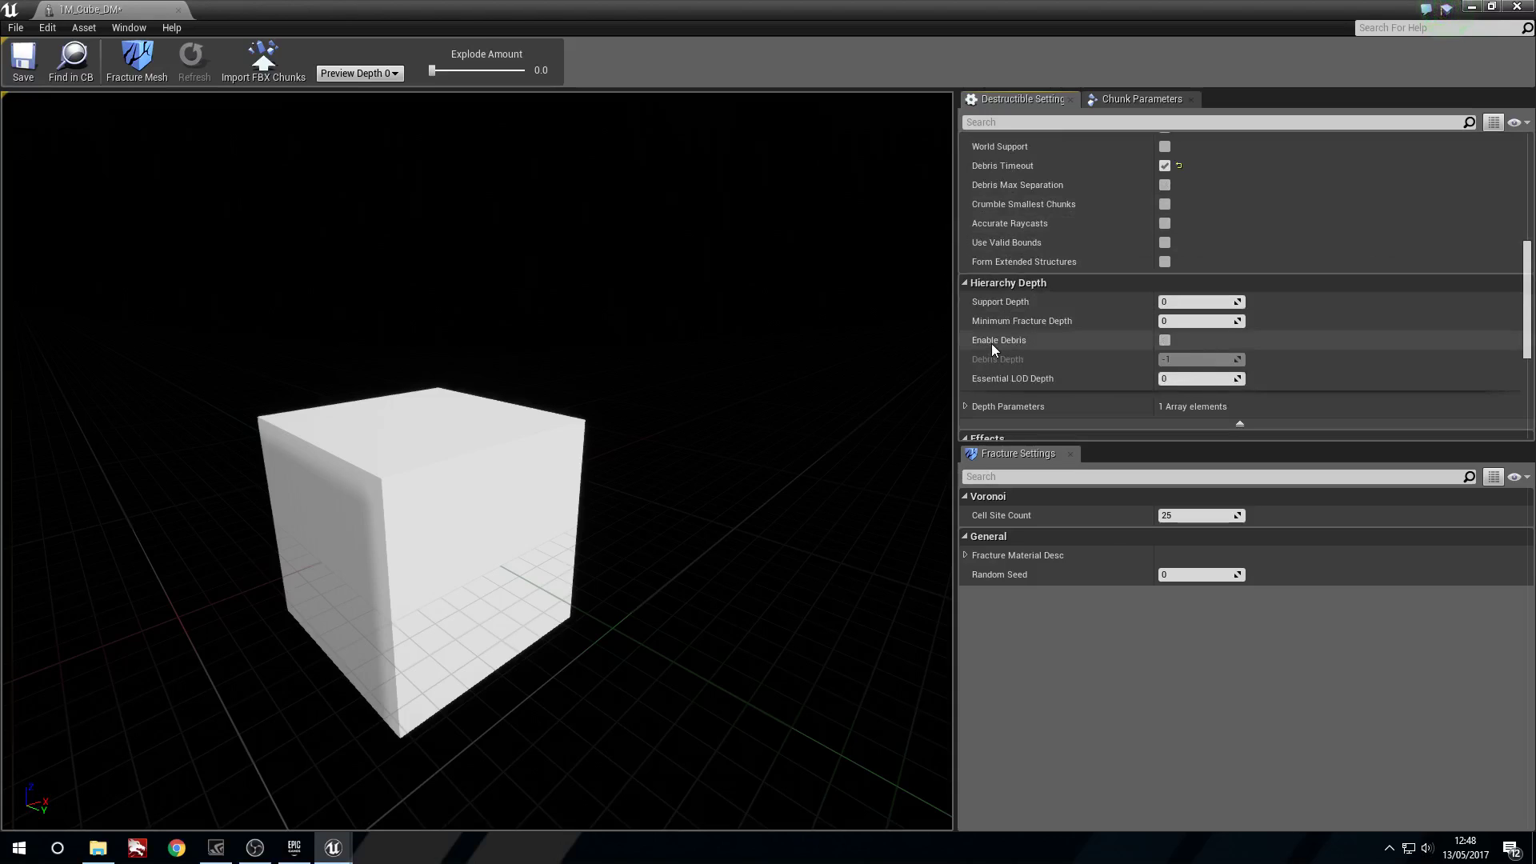
scroll(1063, 348, "up", 2)
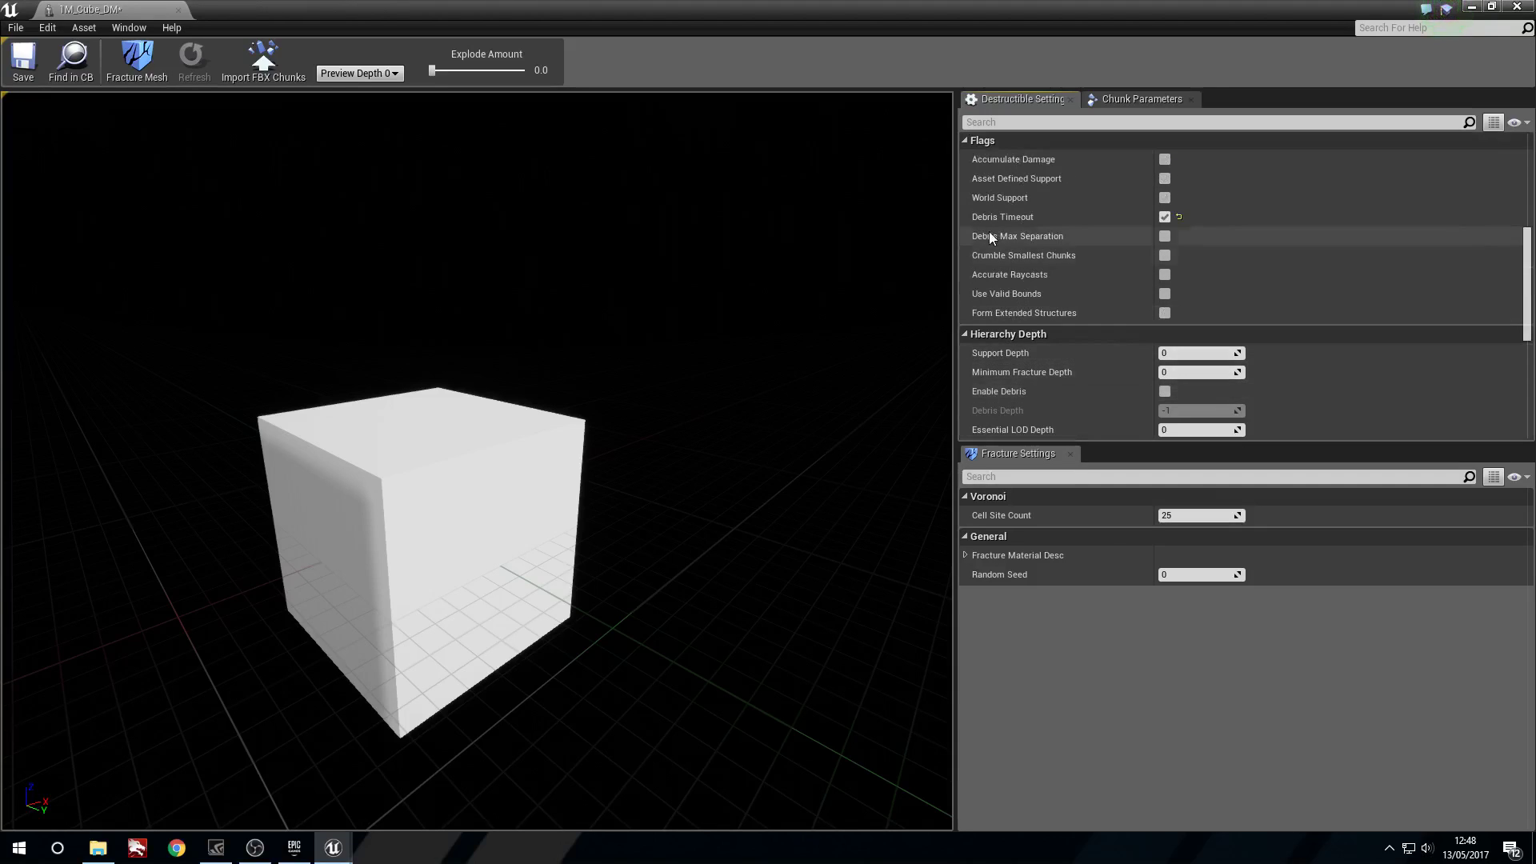
scroll(1013, 220, "up", 7)
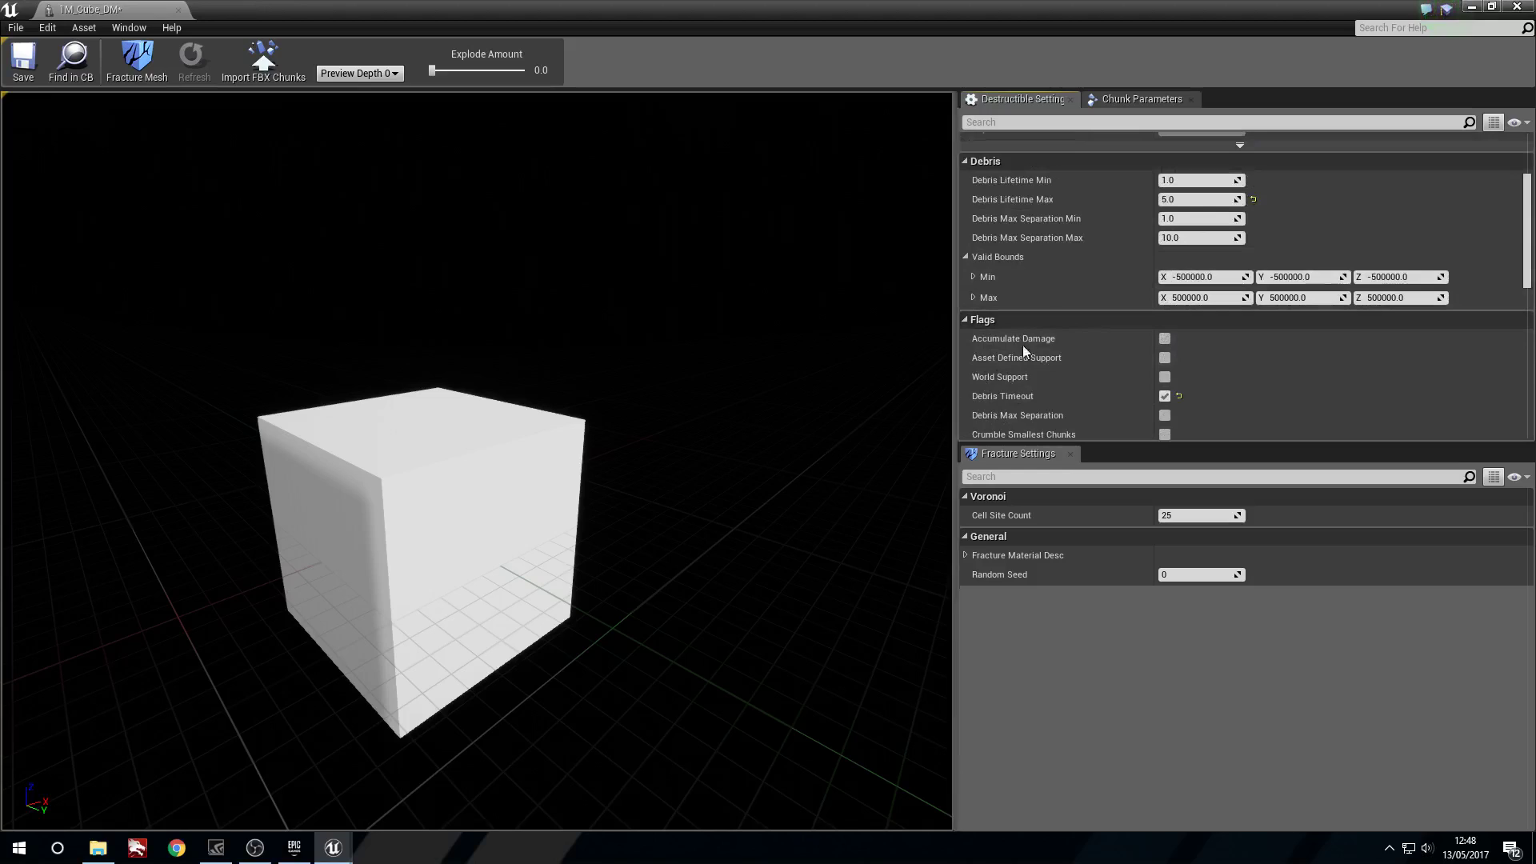
scroll(965, 238, "up", 2)
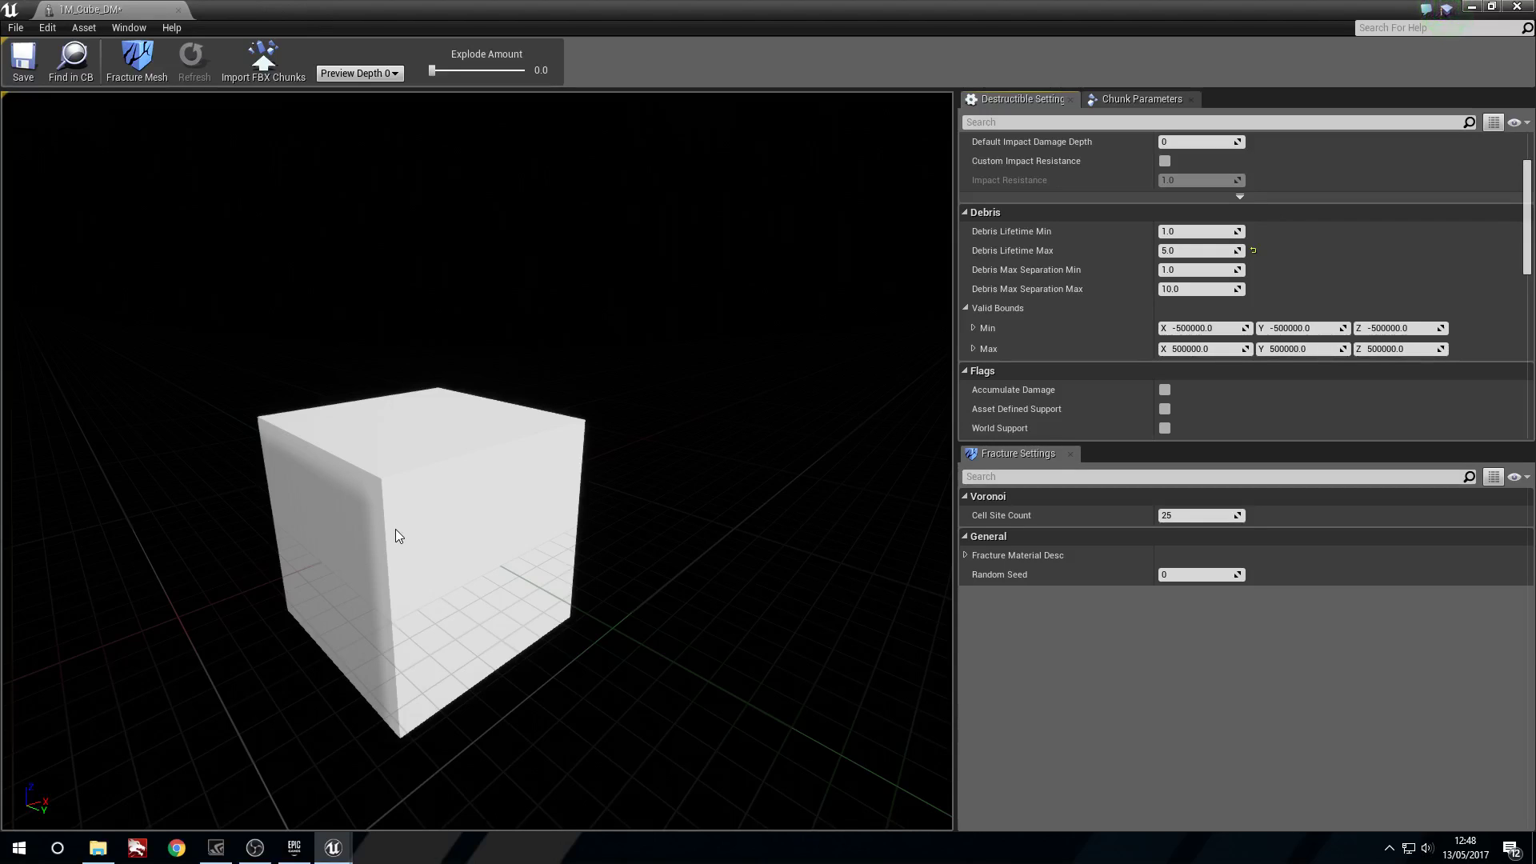
Step: Enable Debris in the Hierarchy Depth settings and set Debris Depth to 1
scroll(1093, 320, "down", 12)
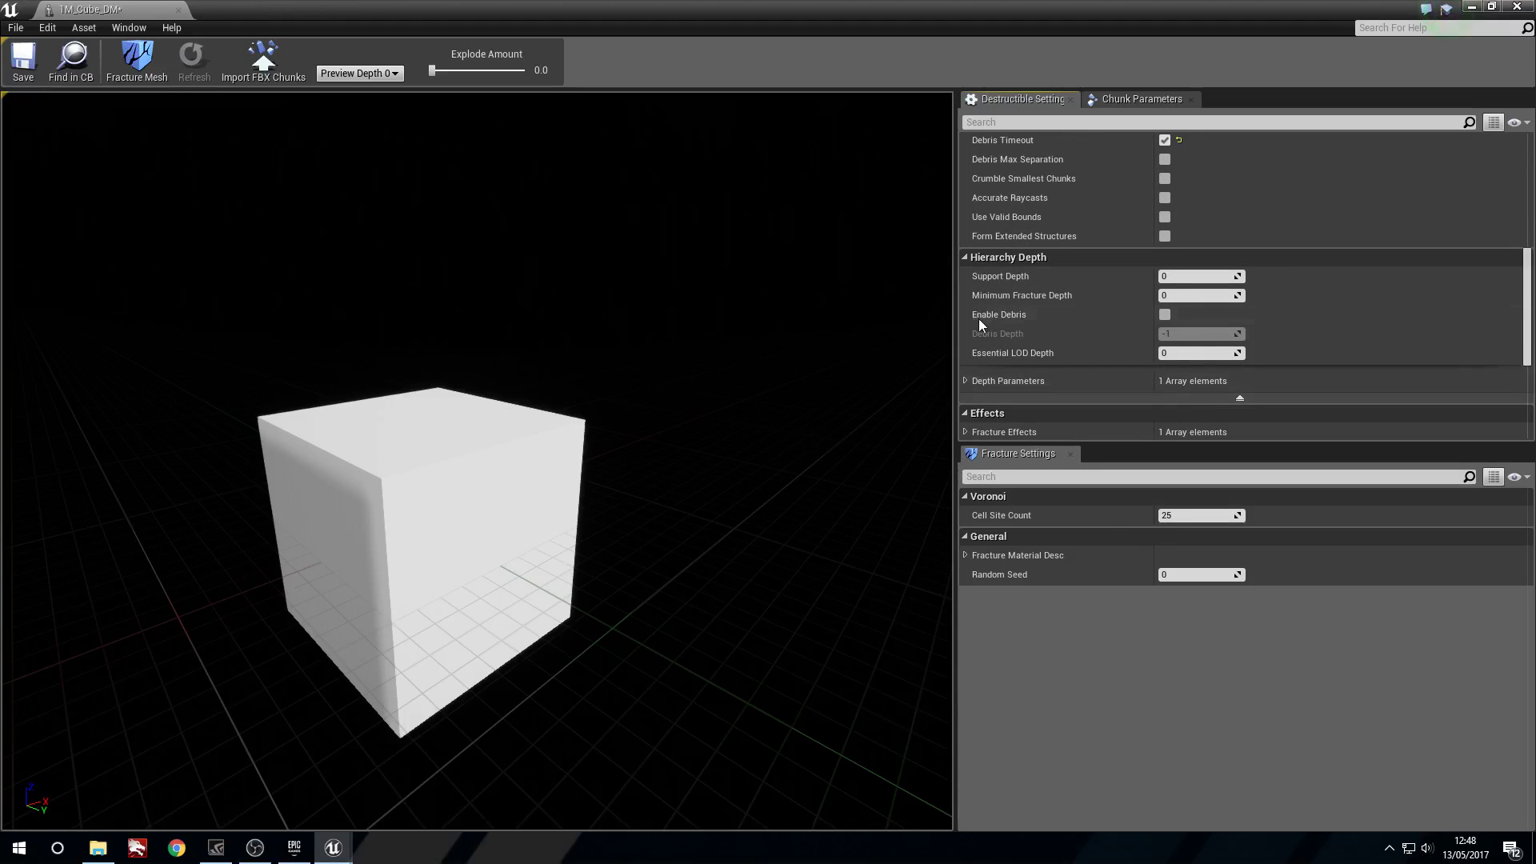
left_click(1165, 315)
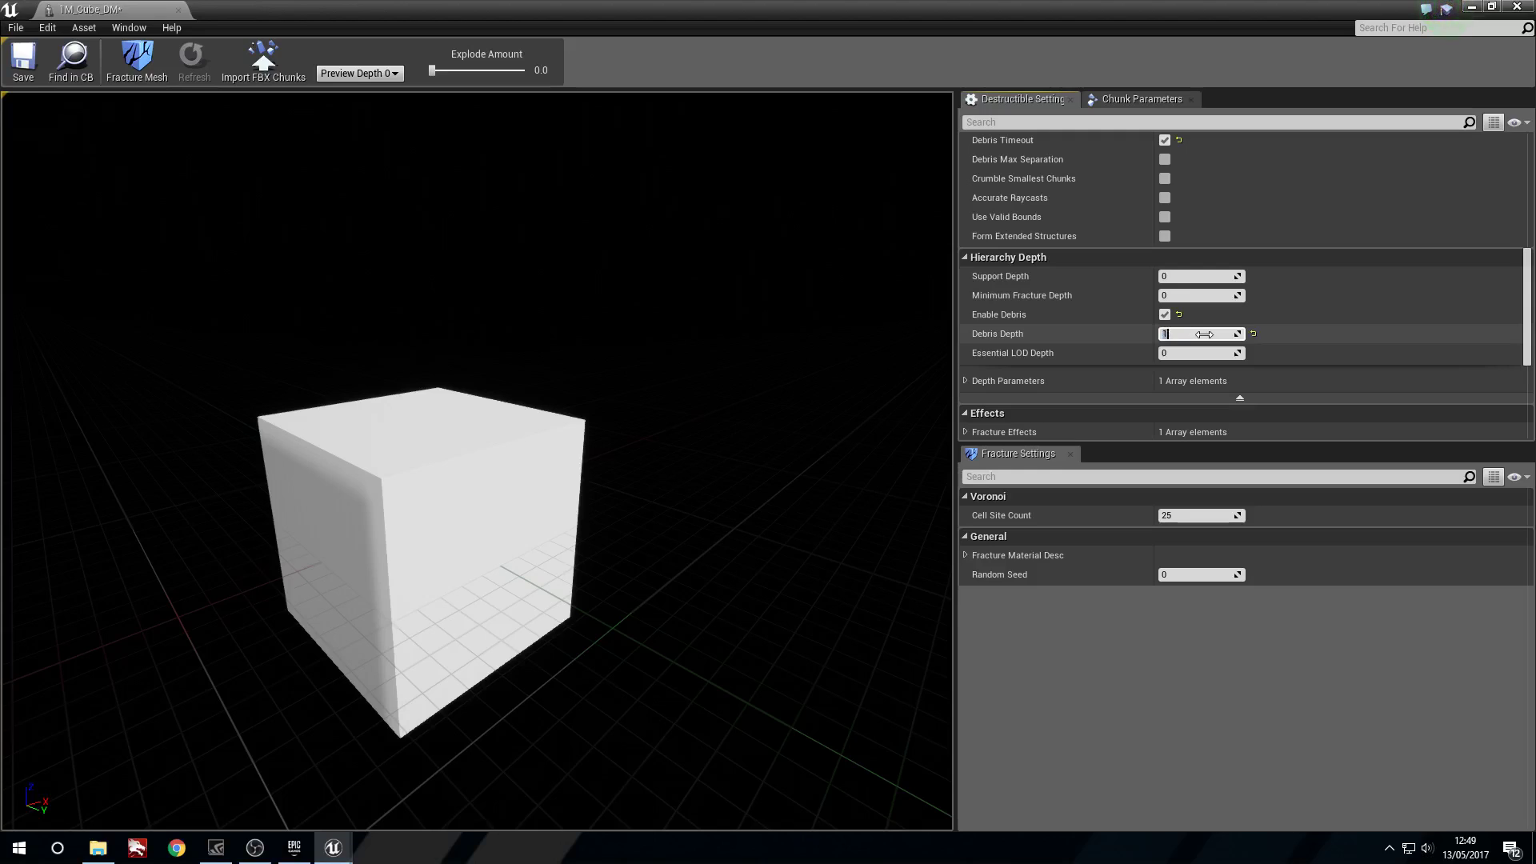
scroll(1125, 357, "down", 5)
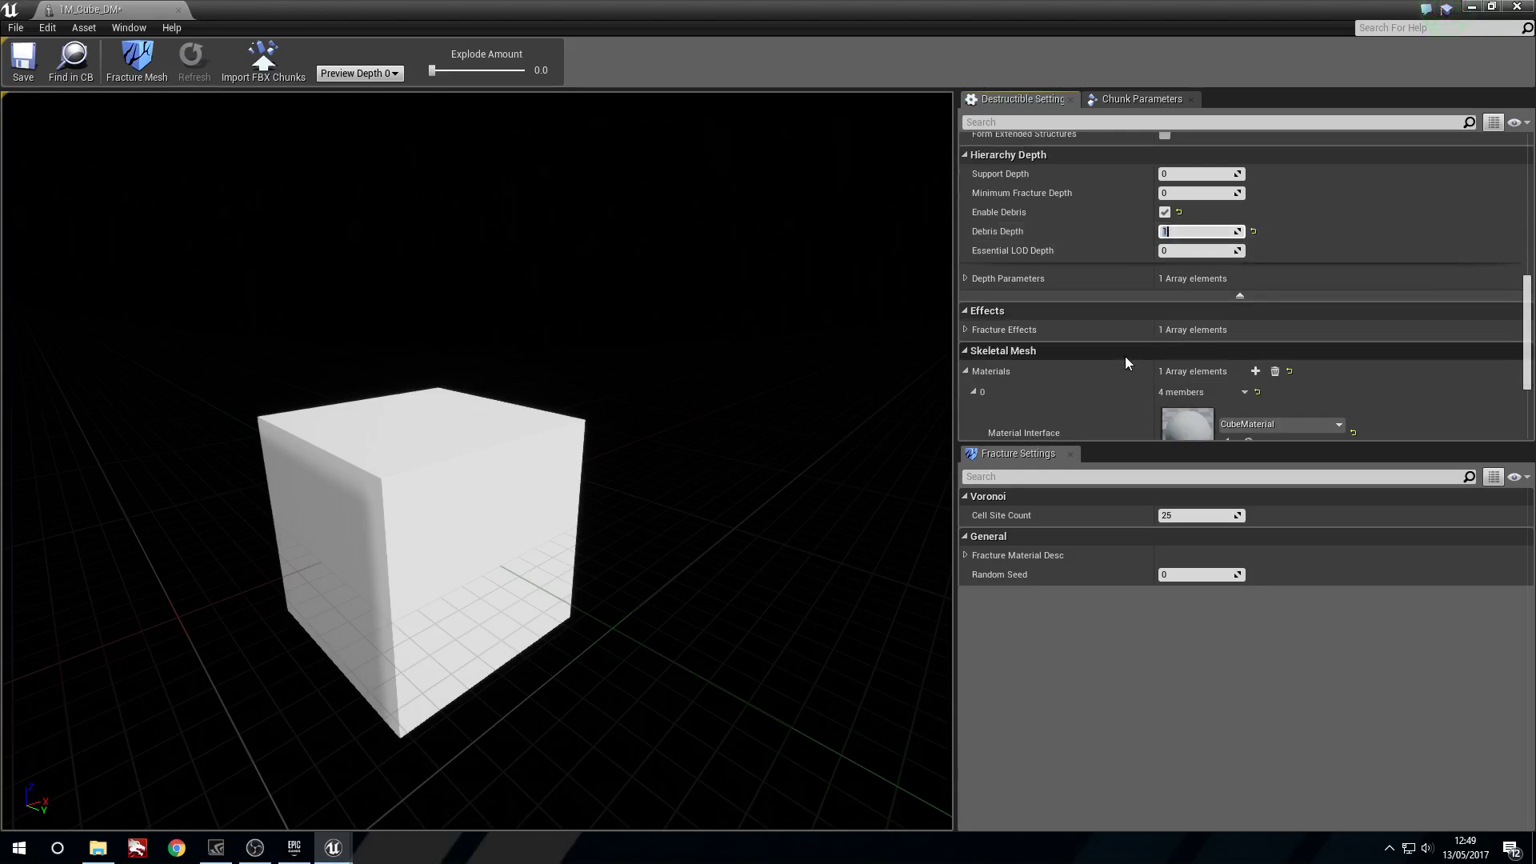
scroll(1102, 359, "down", 4)
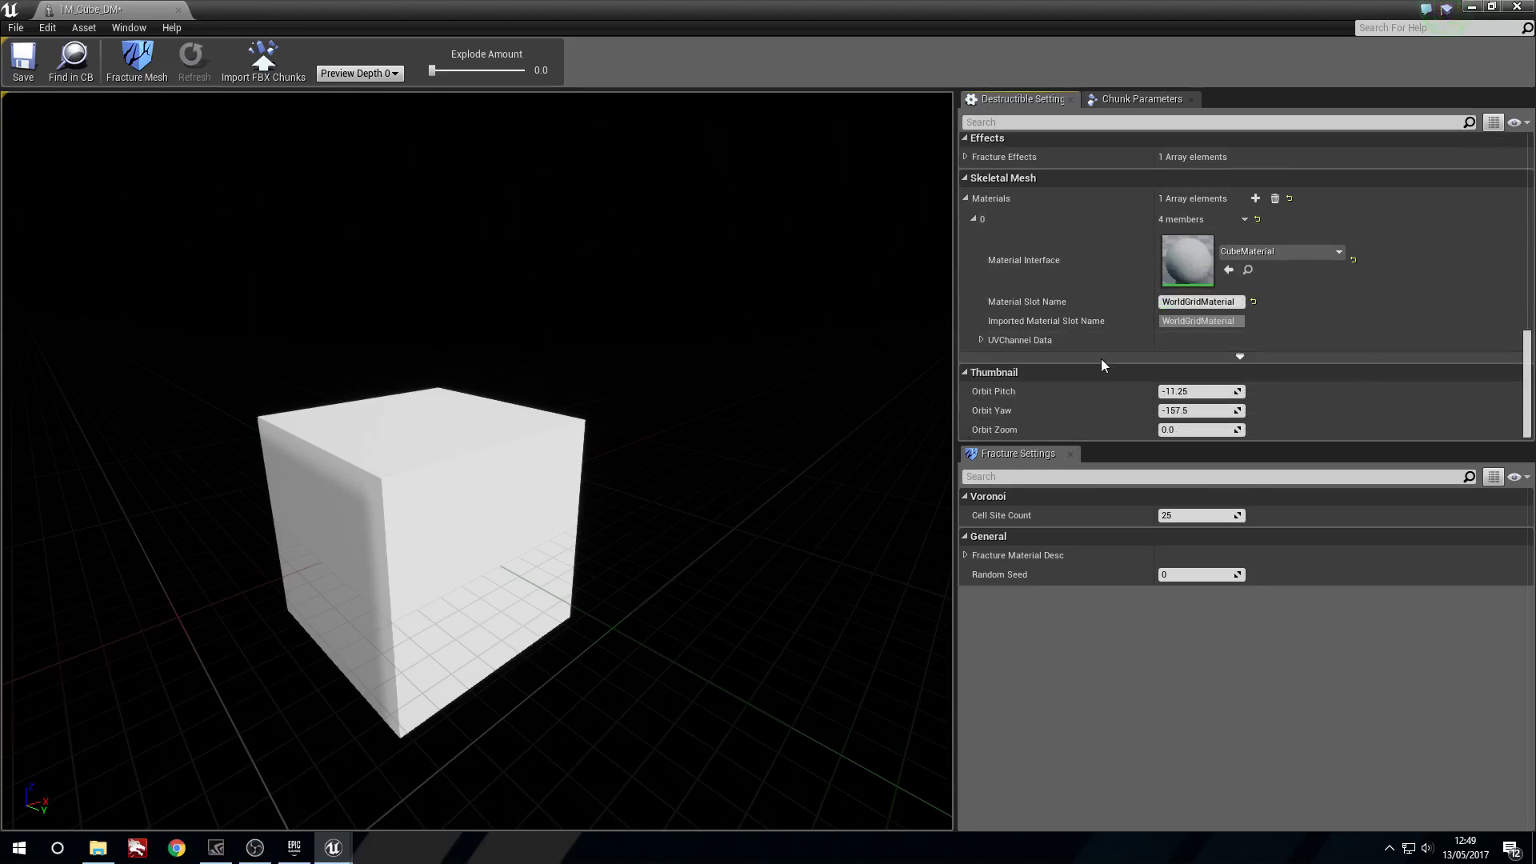
scroll(1101, 359, "up", 7)
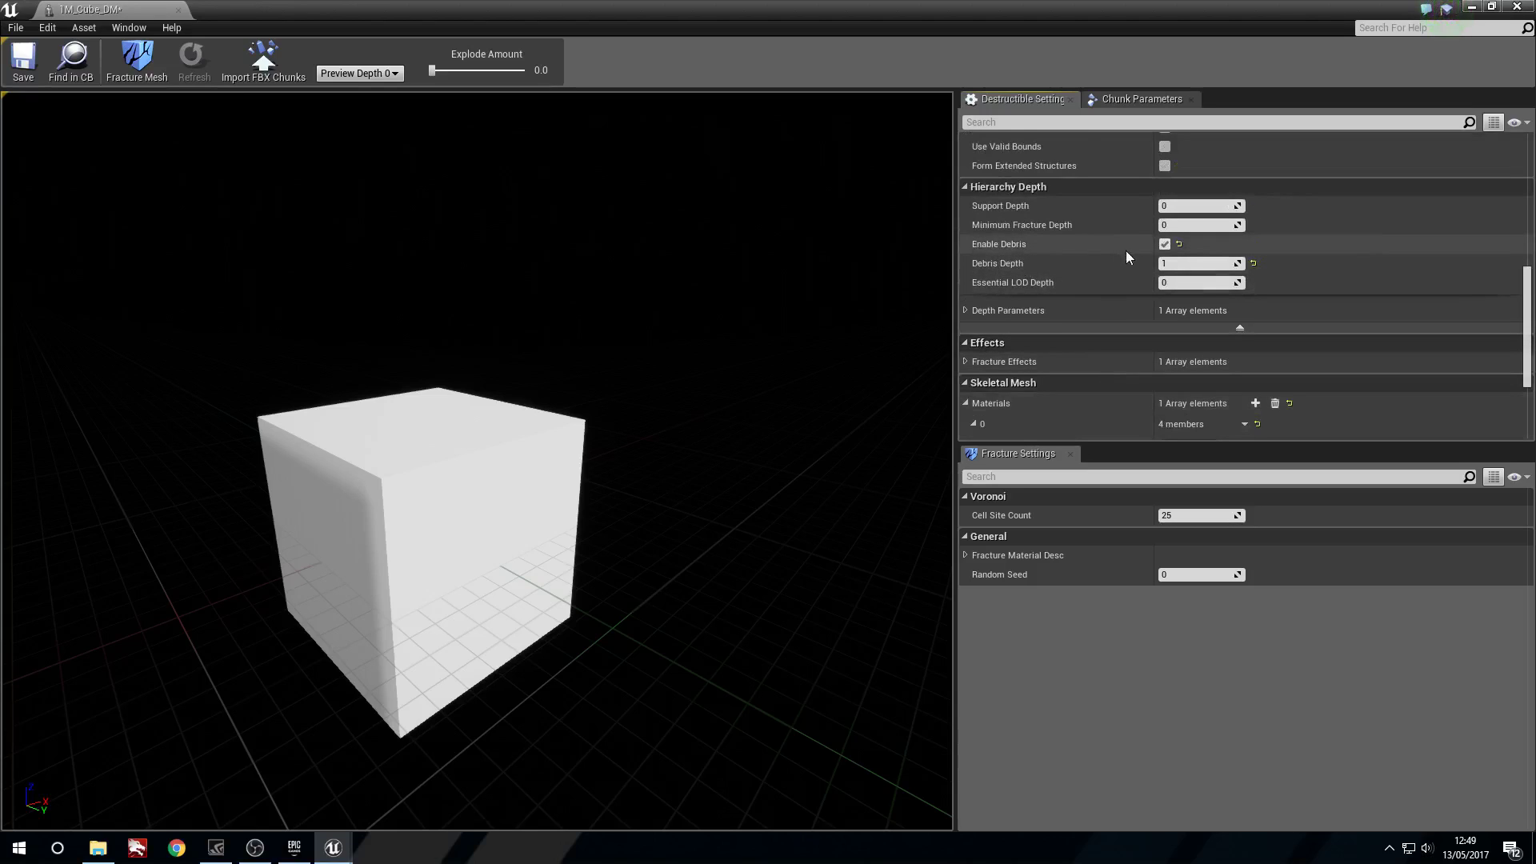
left_click(1176, 245)
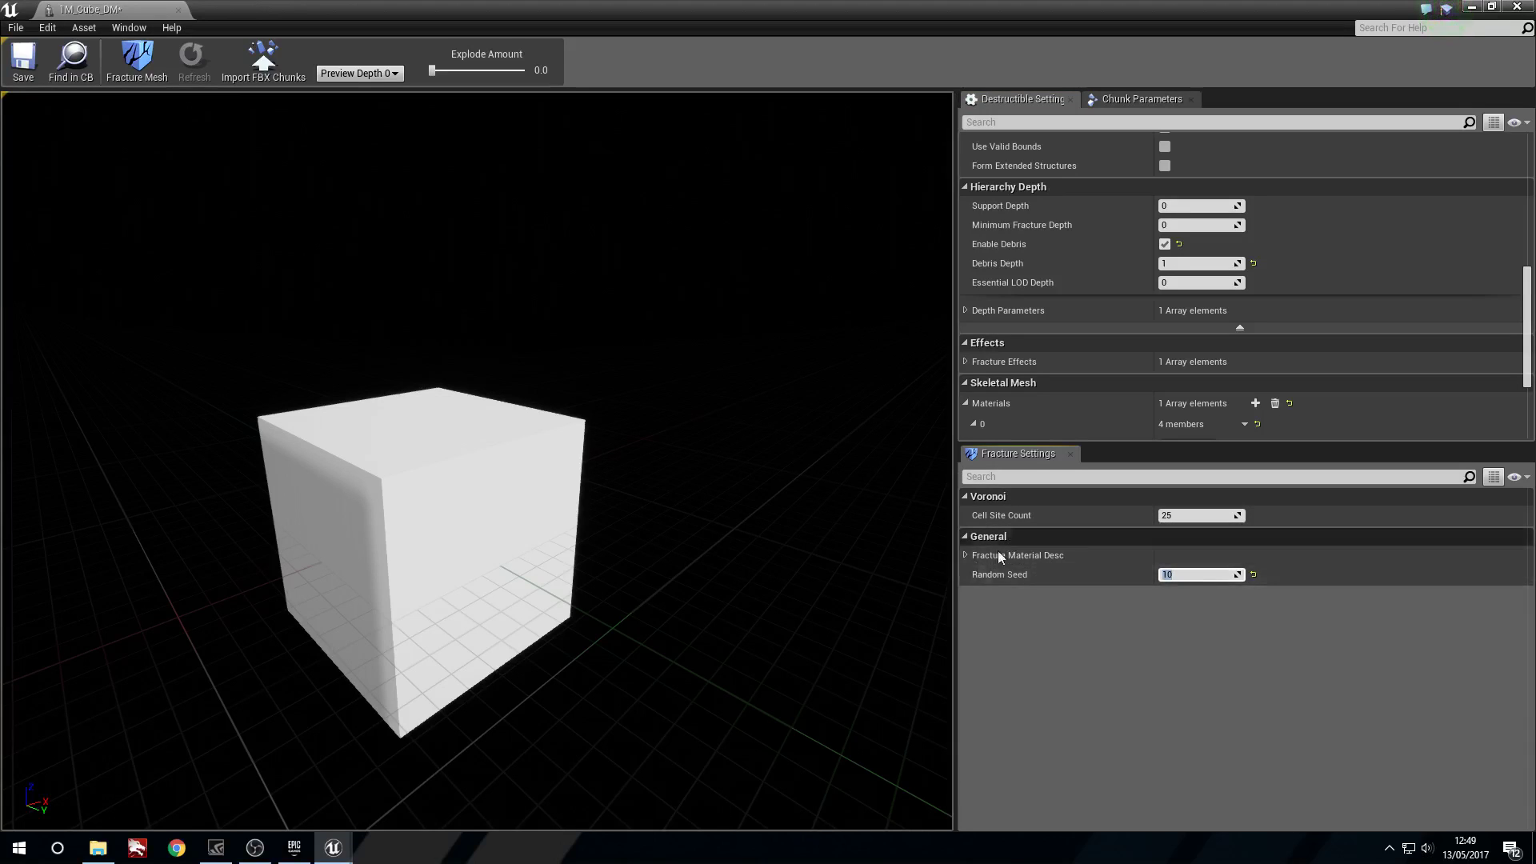
Step: Set the fracture Random Seed to 10 and fracture the cube mesh
scroll(1421, 361, "up", 3)
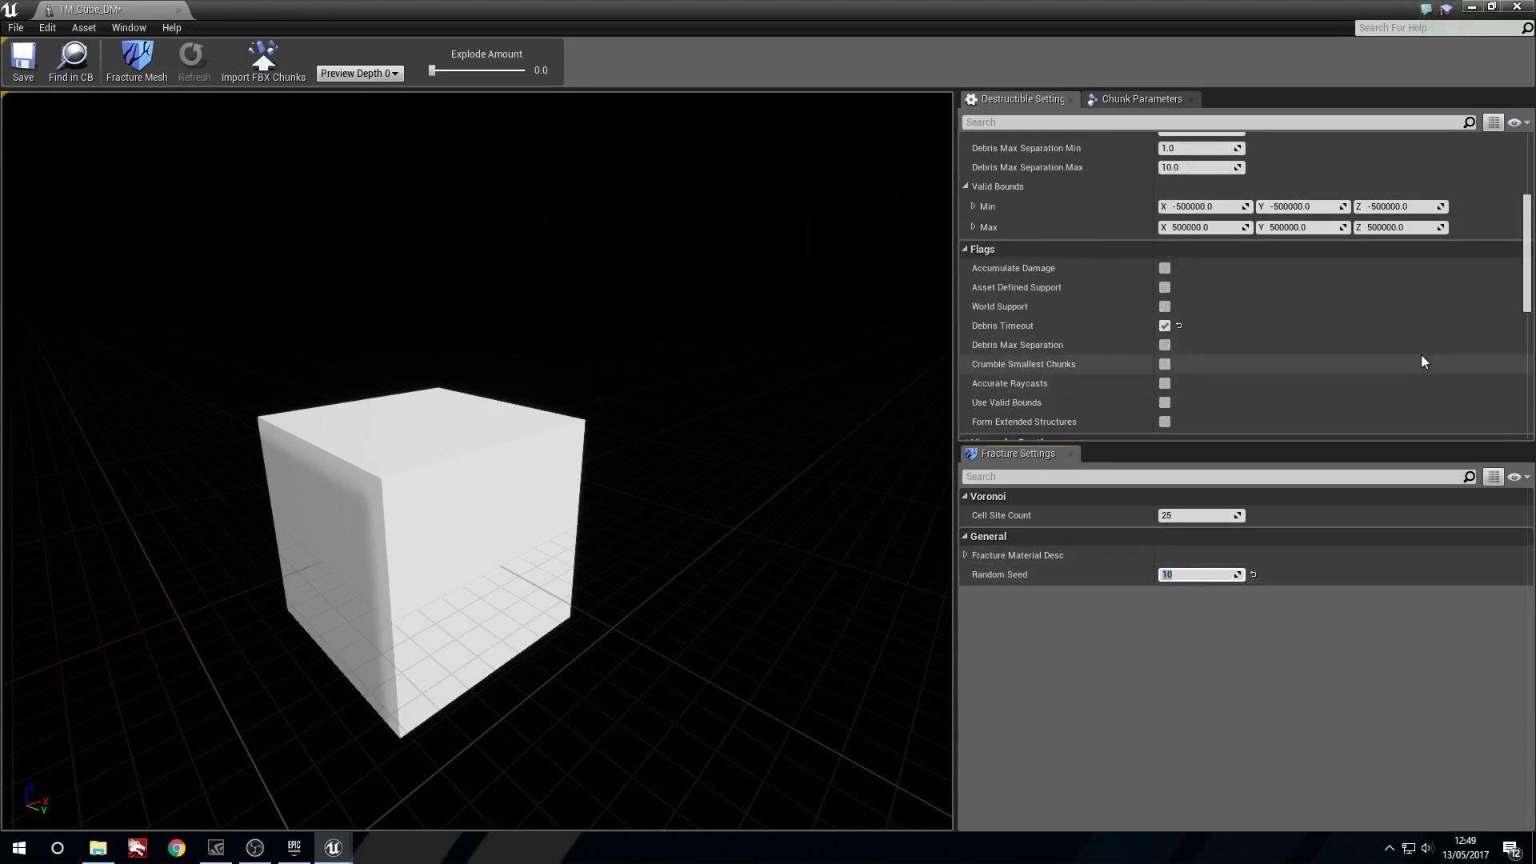
scroll(1421, 361, "down", 6)
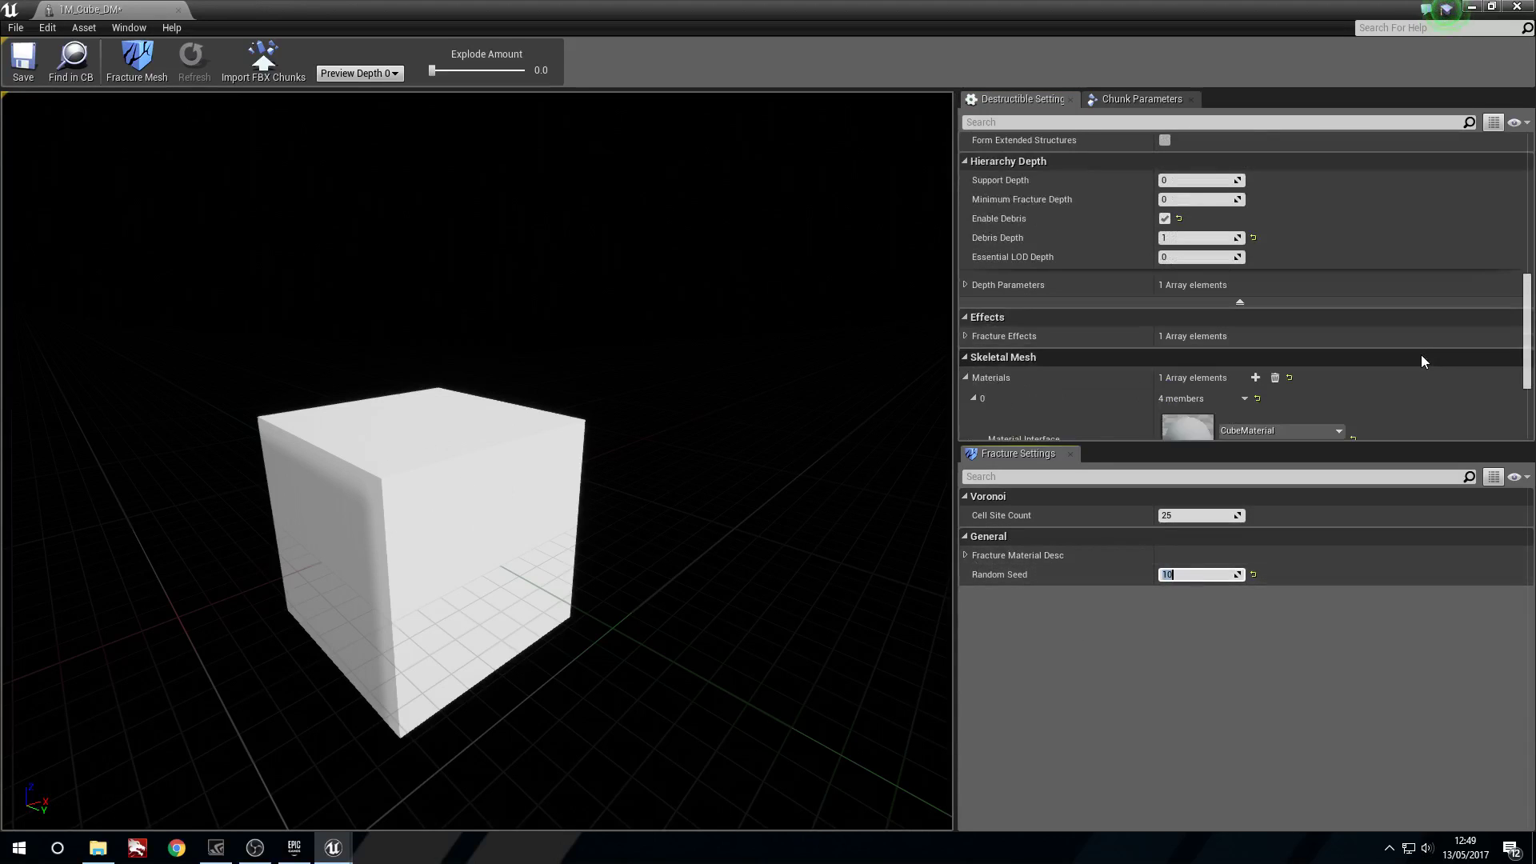
left_click(149, 66)
left_click(149, 65)
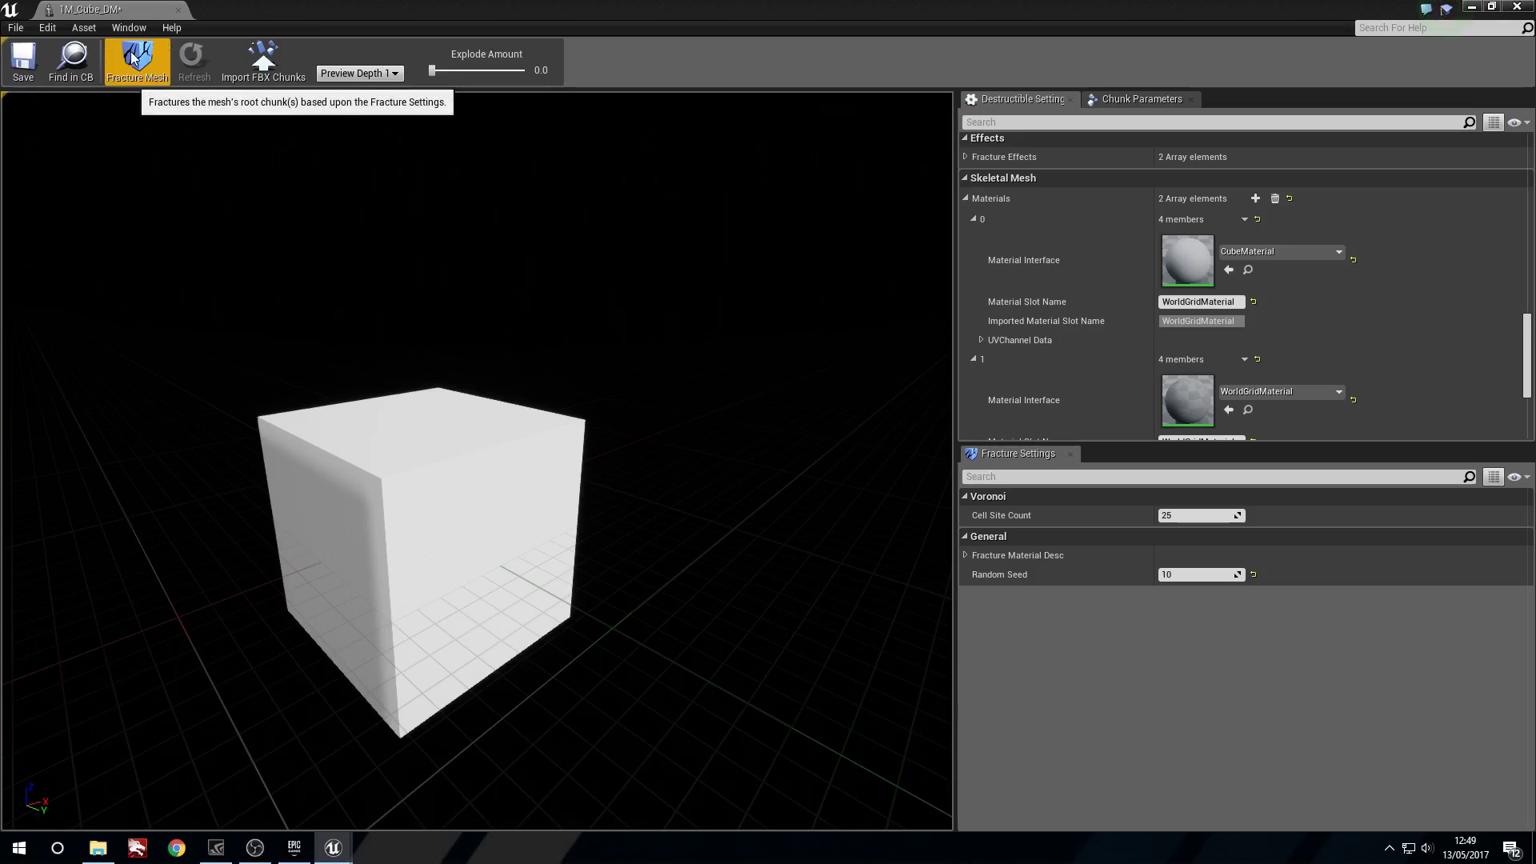
Step: Inspect the fractured chunks at Preview Depth 1 with an Explode Amount of 1.0 and review the Hierarchy Depth settings
right_click_drag(336, 321, 336, 400)
right_click_drag(441, 164, 441, 124)
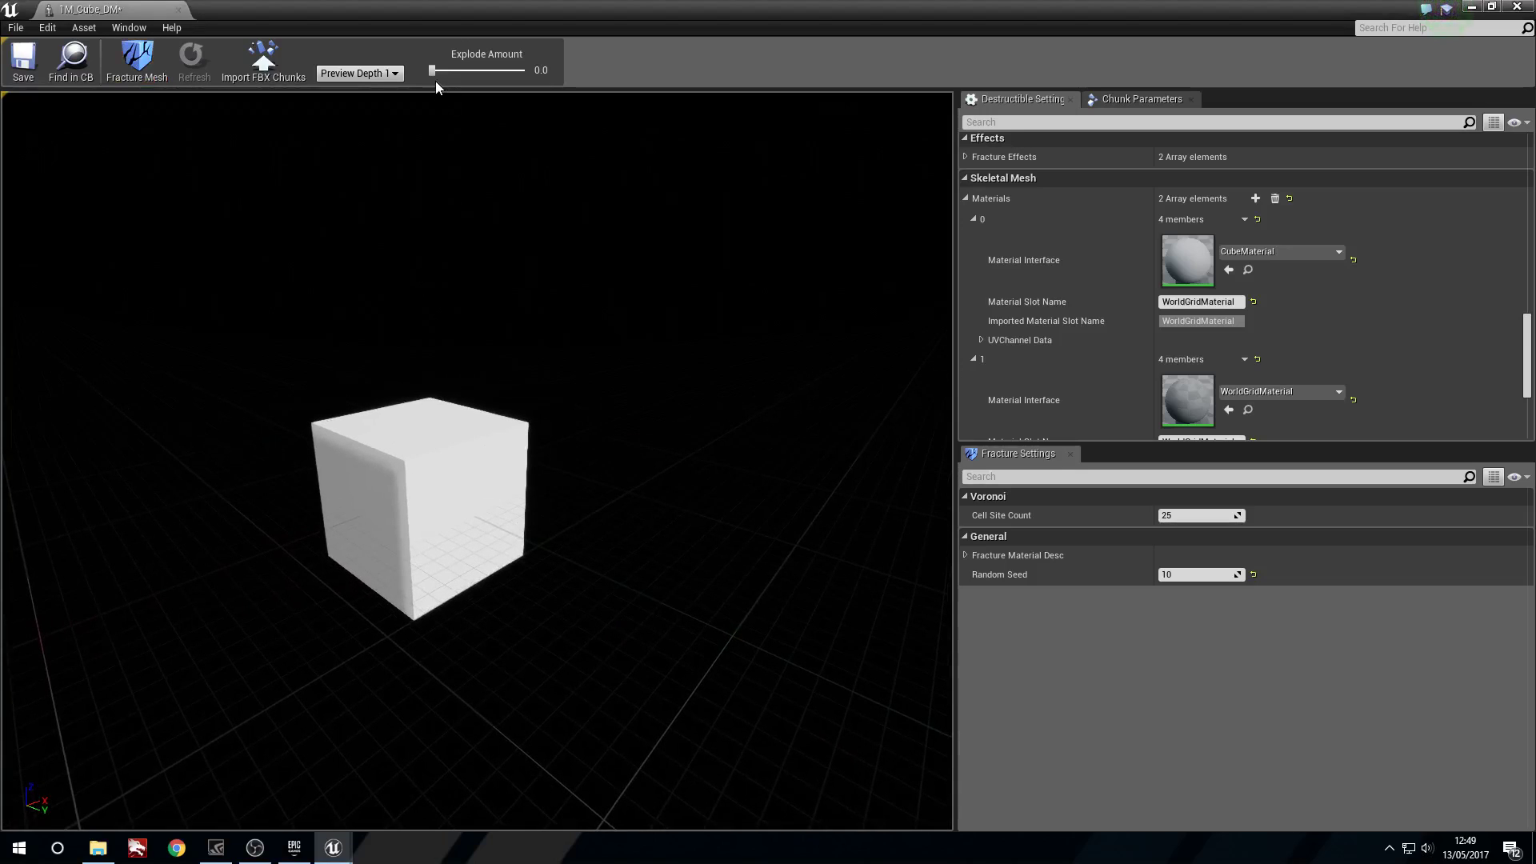
right_click_drag(443, 497, 414, 133)
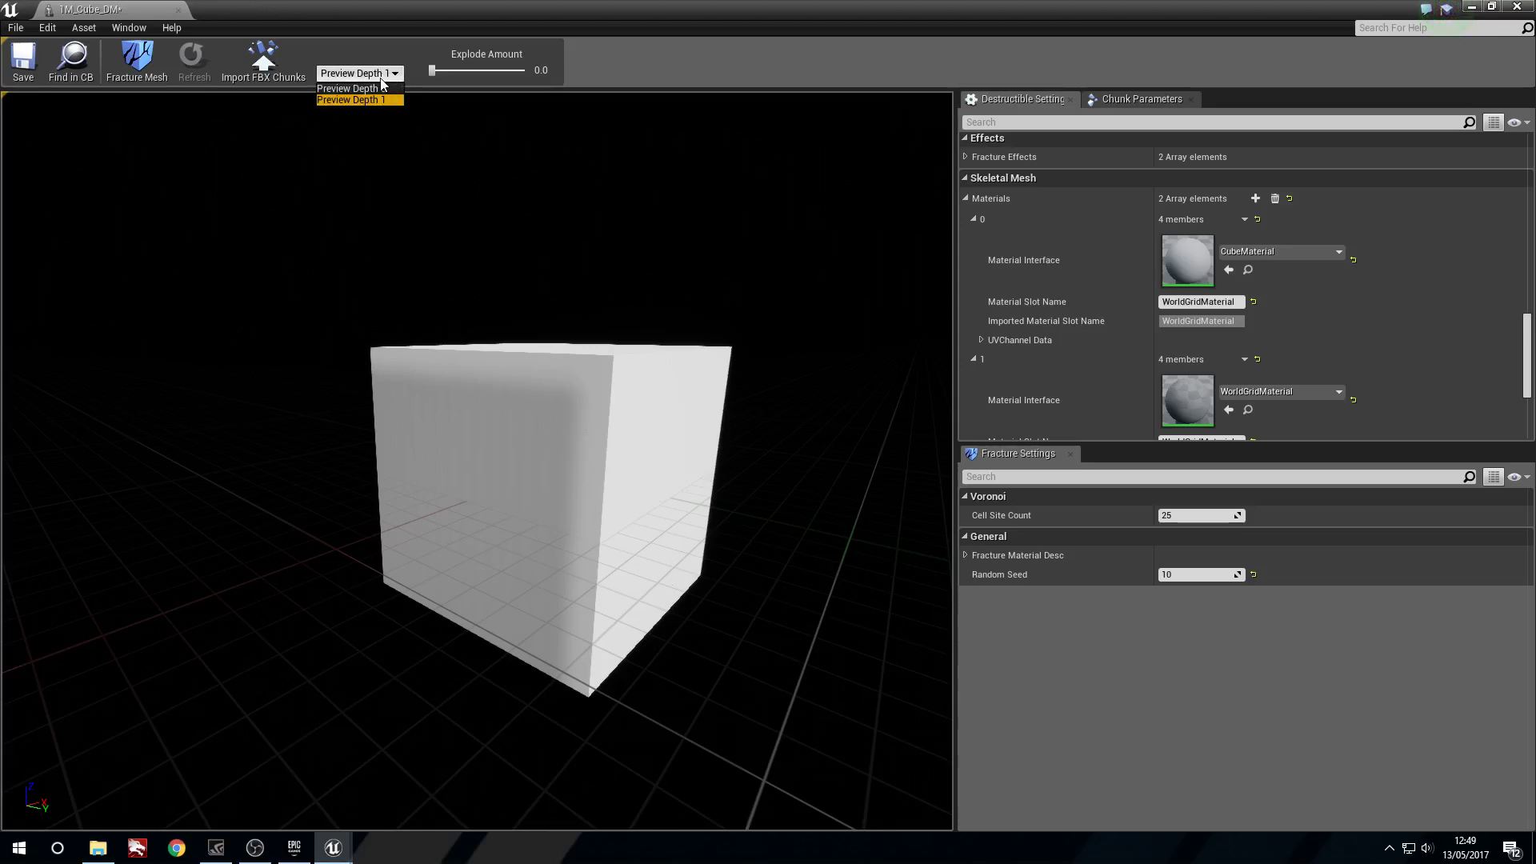
mouse_move(434, 72)
left_mouse_down()
mouse_move(528, 103)
mouse_move(424, 93)
mouse_move(534, 108)
mouse_move(408, 97)
mouse_move(459, 100)
mouse_move(421, 90)
left_mouse_up()
left_click_drag(487, 461, 456, 513)
mouse_move(437, 77)
left_mouse_down()
mouse_move(464, 82)
mouse_move(454, 103)
mouse_move(420, 103)
left_mouse_up()
scroll(1409, 361, "up", 10)
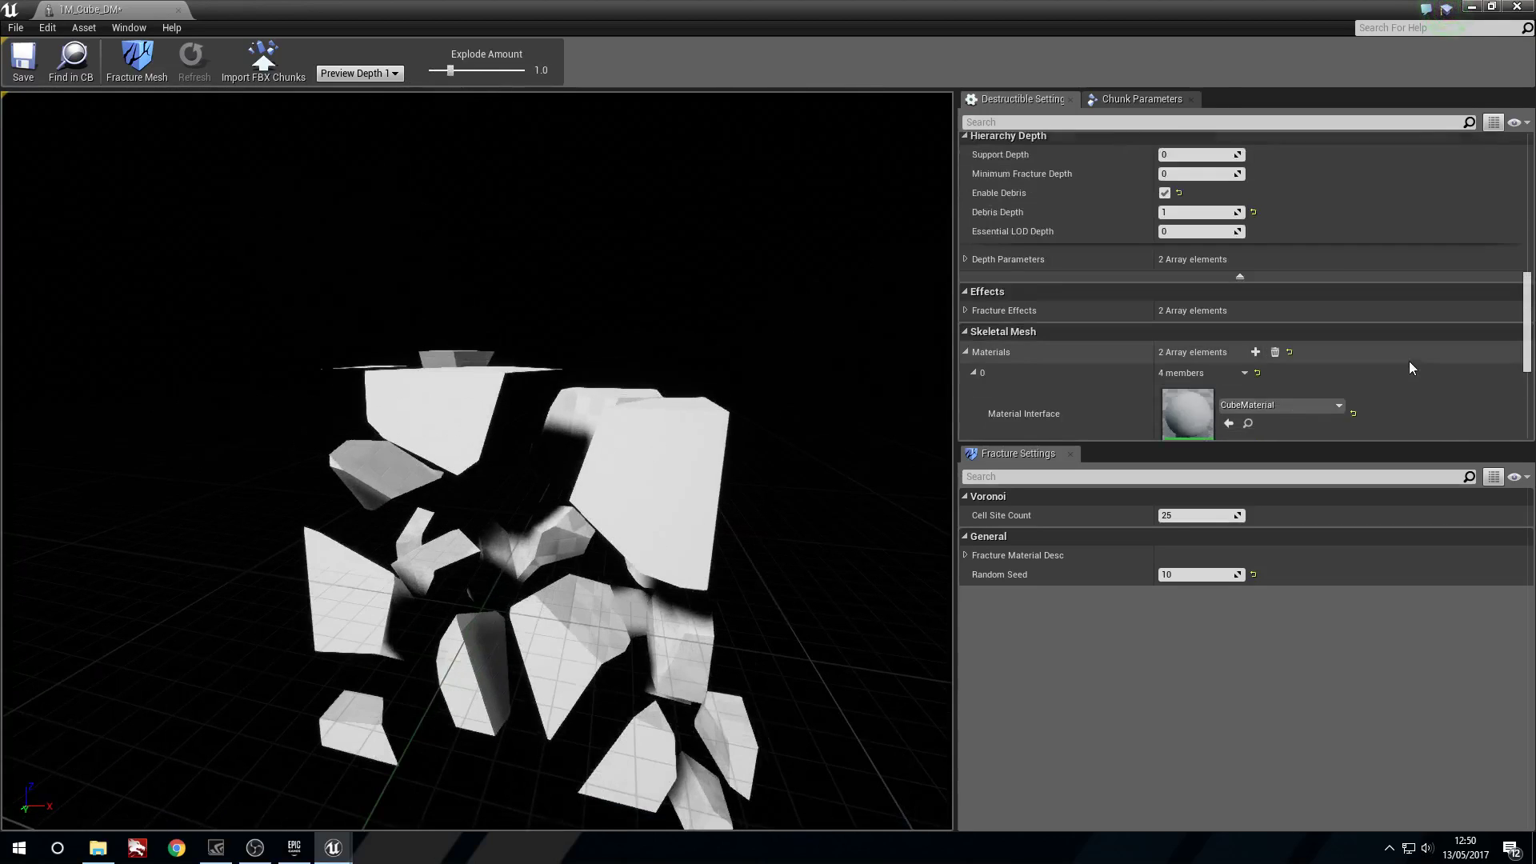
scroll(1112, 360, "down", 1)
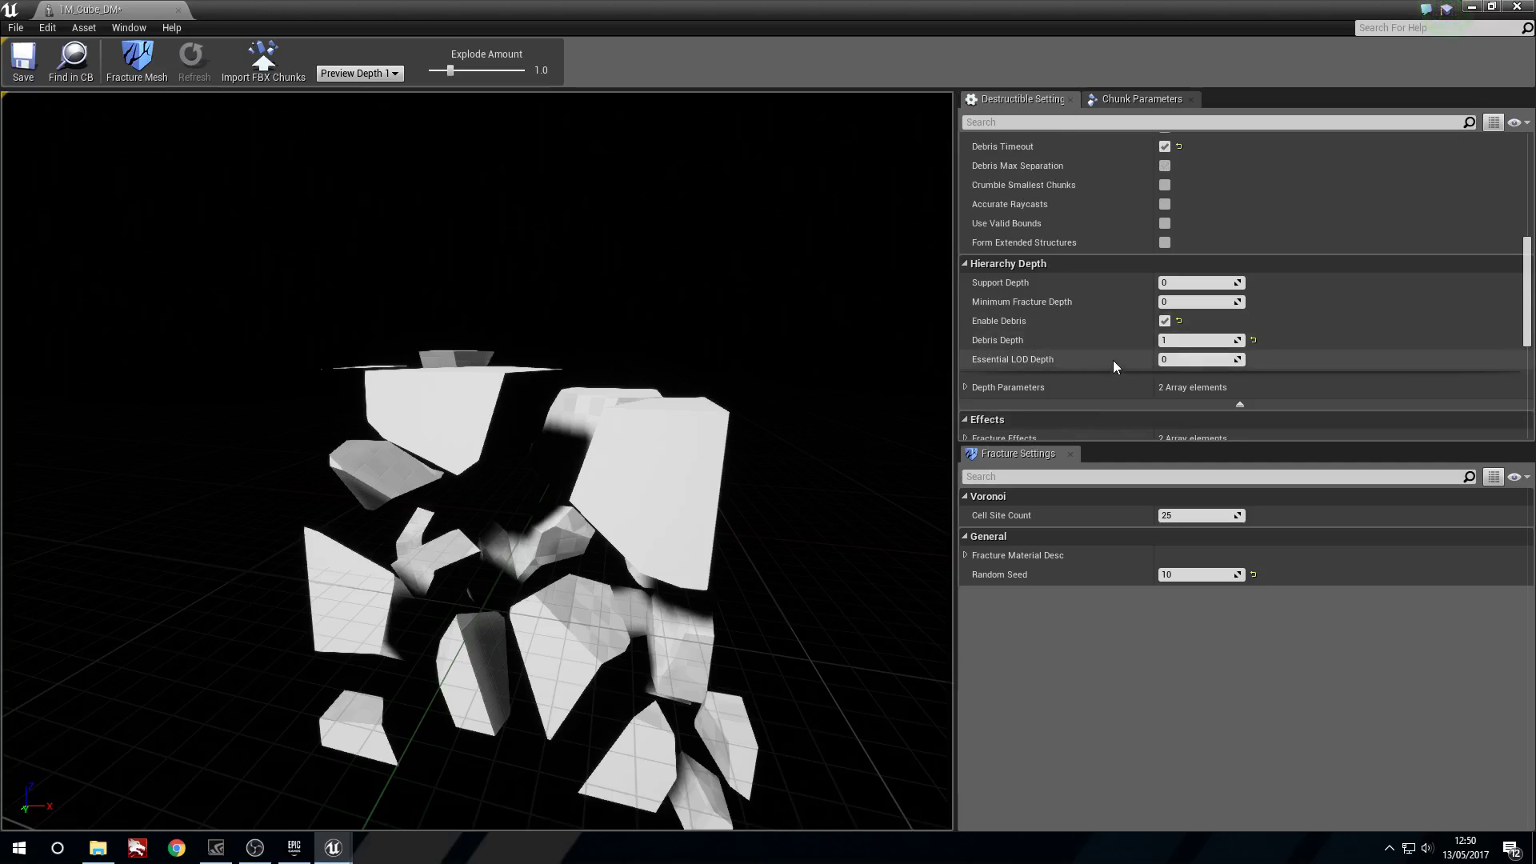
scroll(1113, 361, "up", 1)
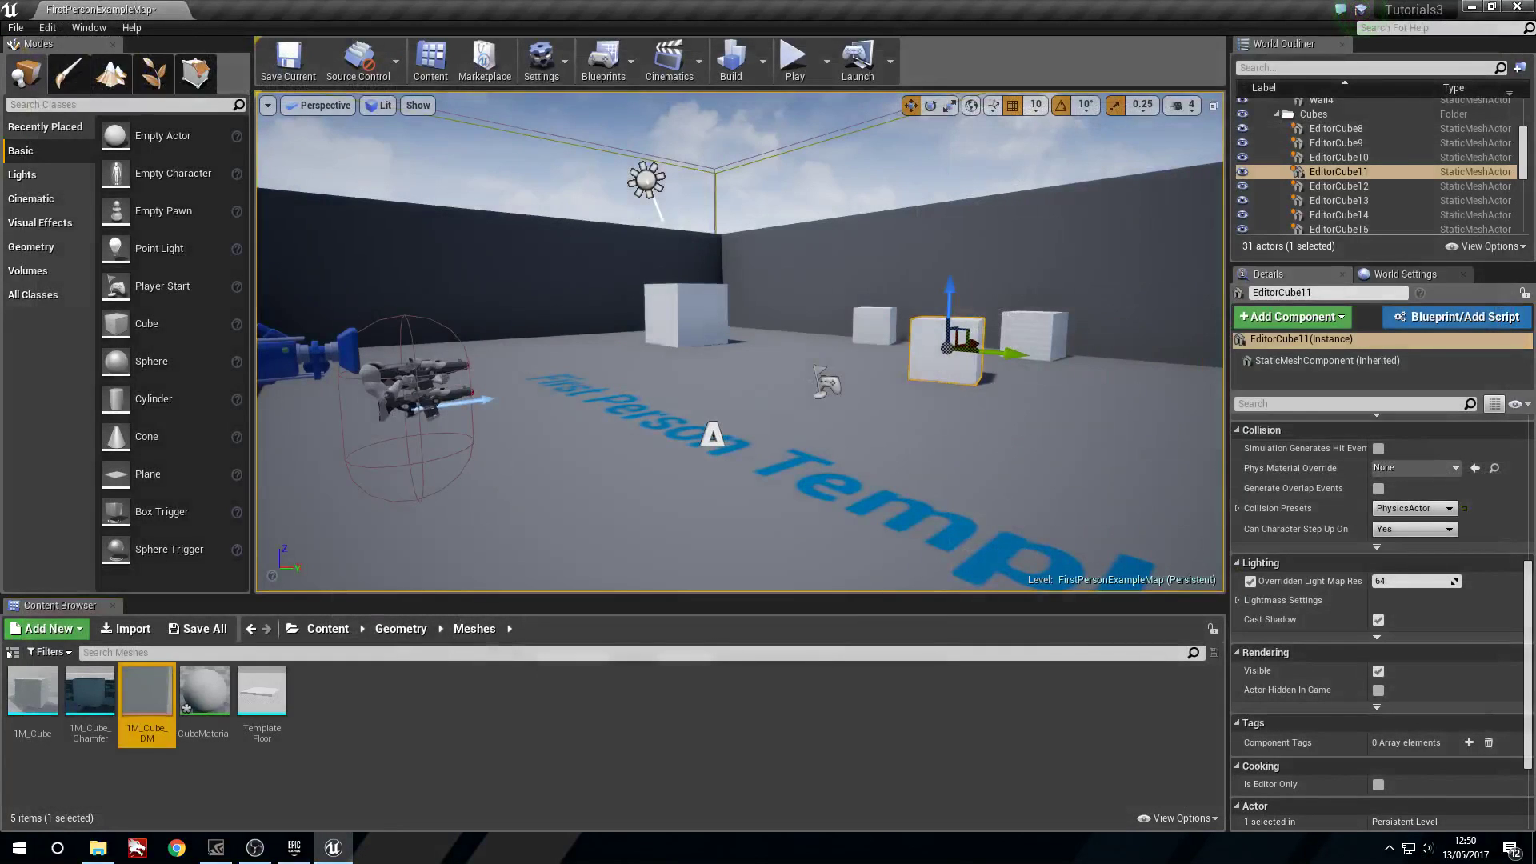
Step: Place the 1M_Cube_DM destructible mesh on the level floor beside the template text and raise it slightly
right_click_drag(505, 467, 516, 536)
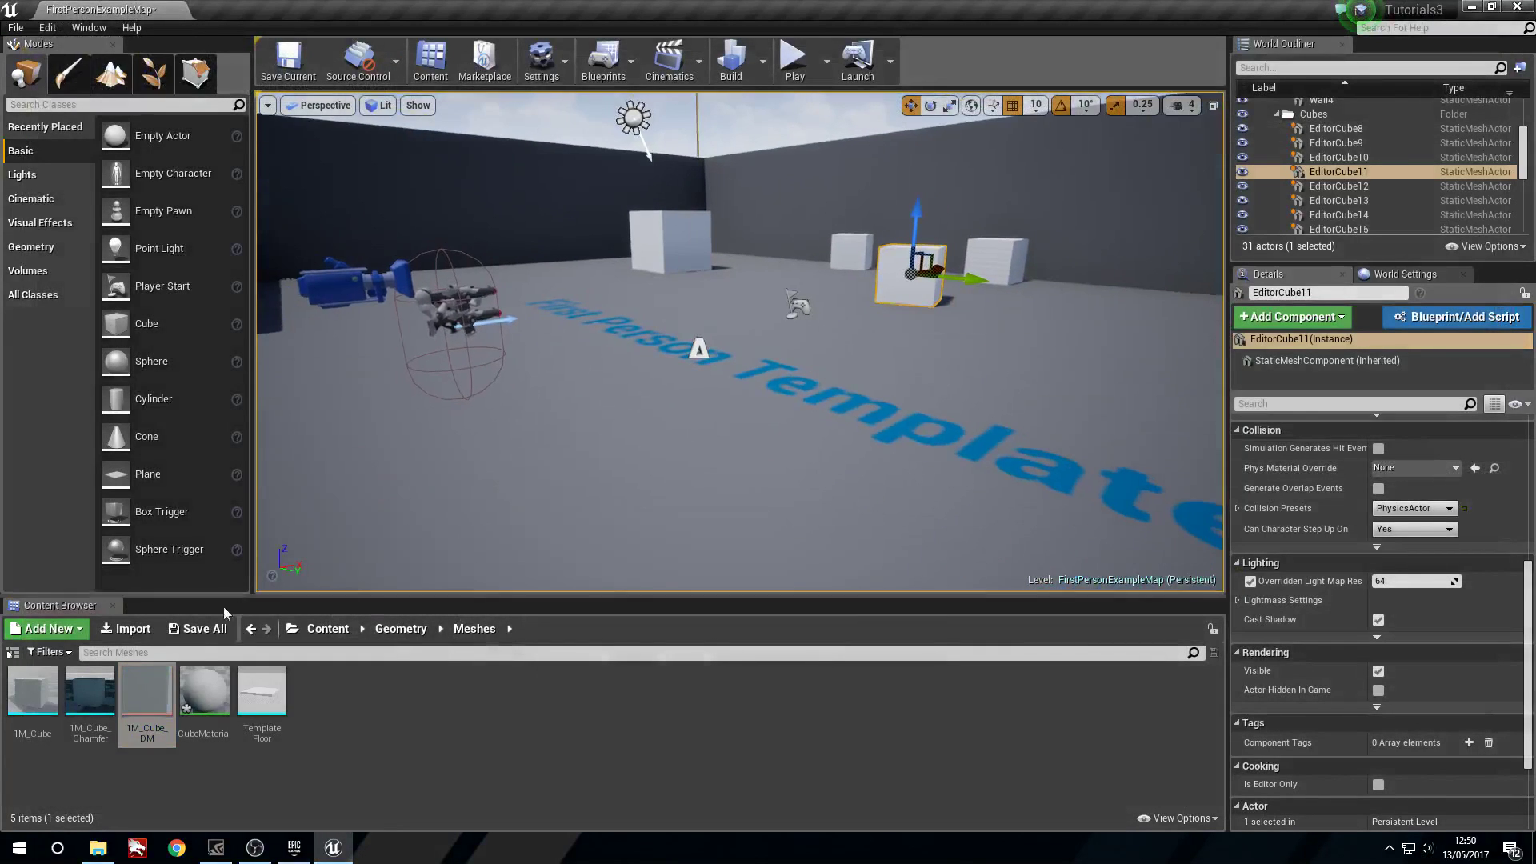
left_click_drag(146, 692, 745, 404)
left_click_drag(743, 345, 744, 284)
Step: Play the level and shoot the destructible cube to check how it breaks apart, then stop playing
left_click(795, 60)
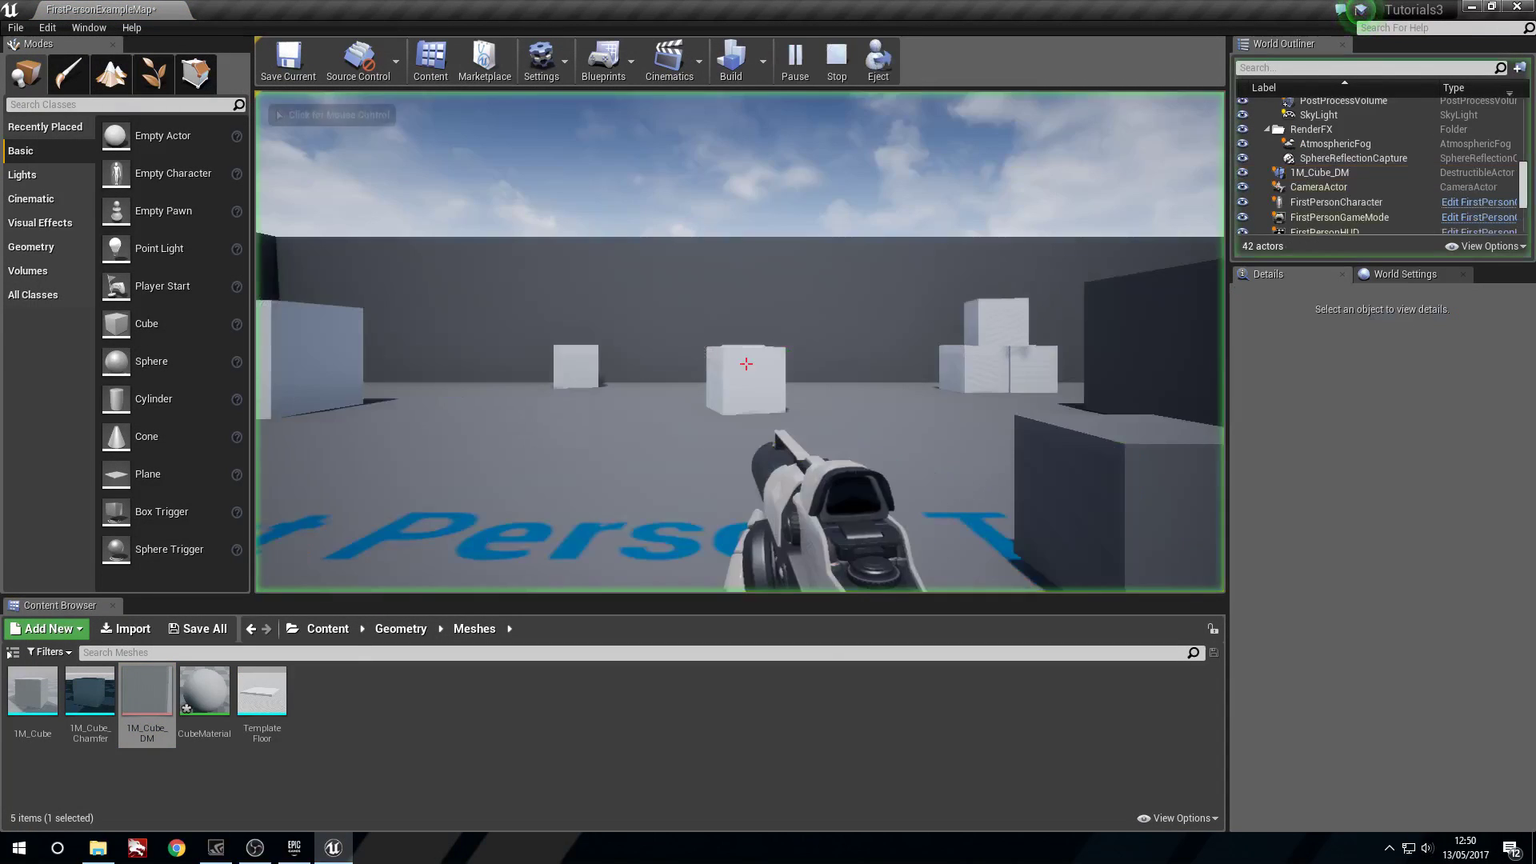
left_click(746, 364)
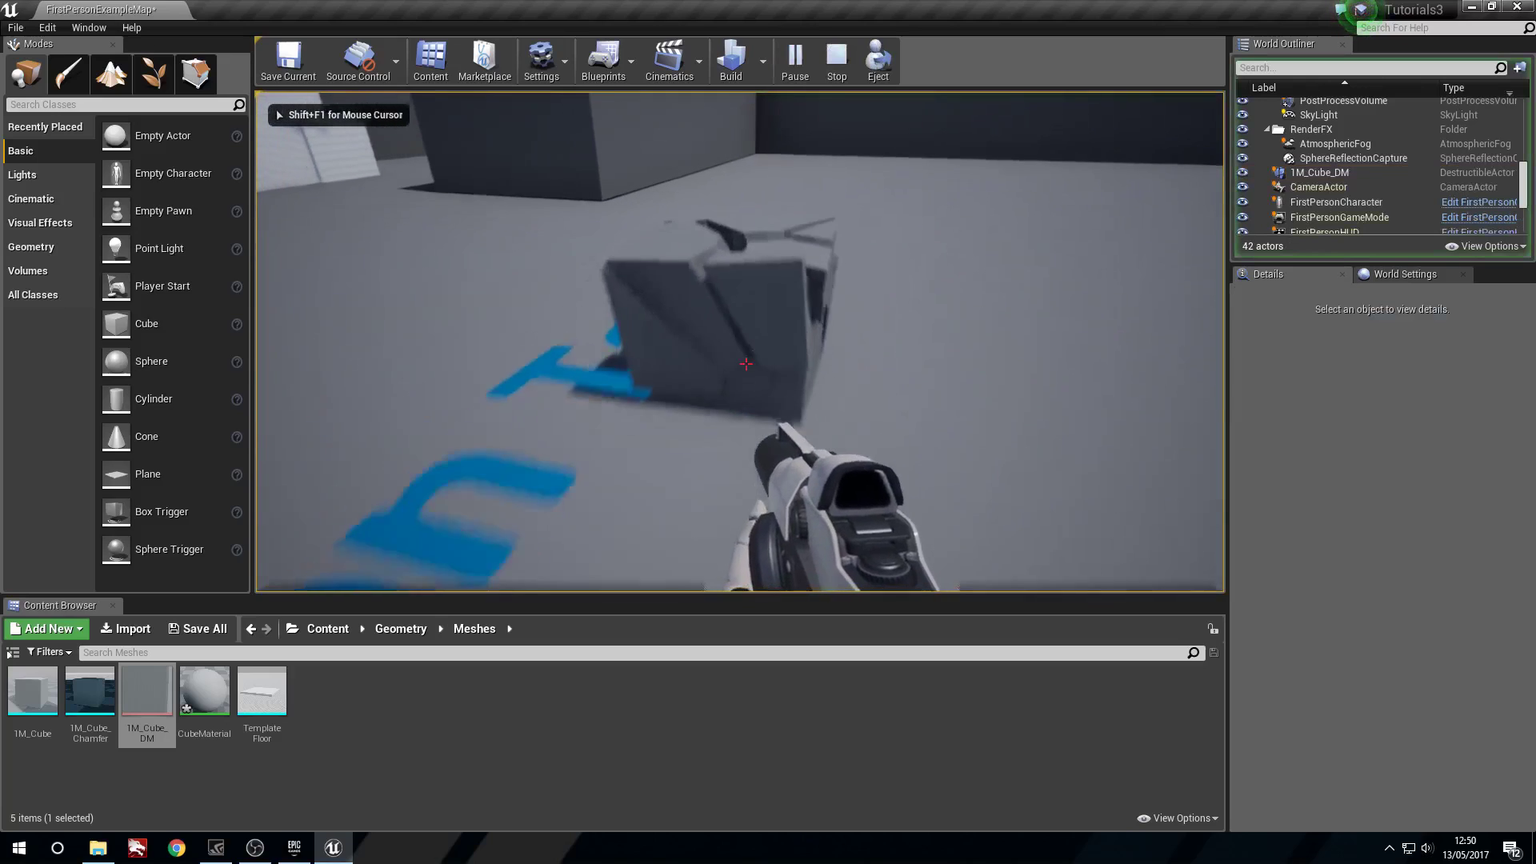
key("d")
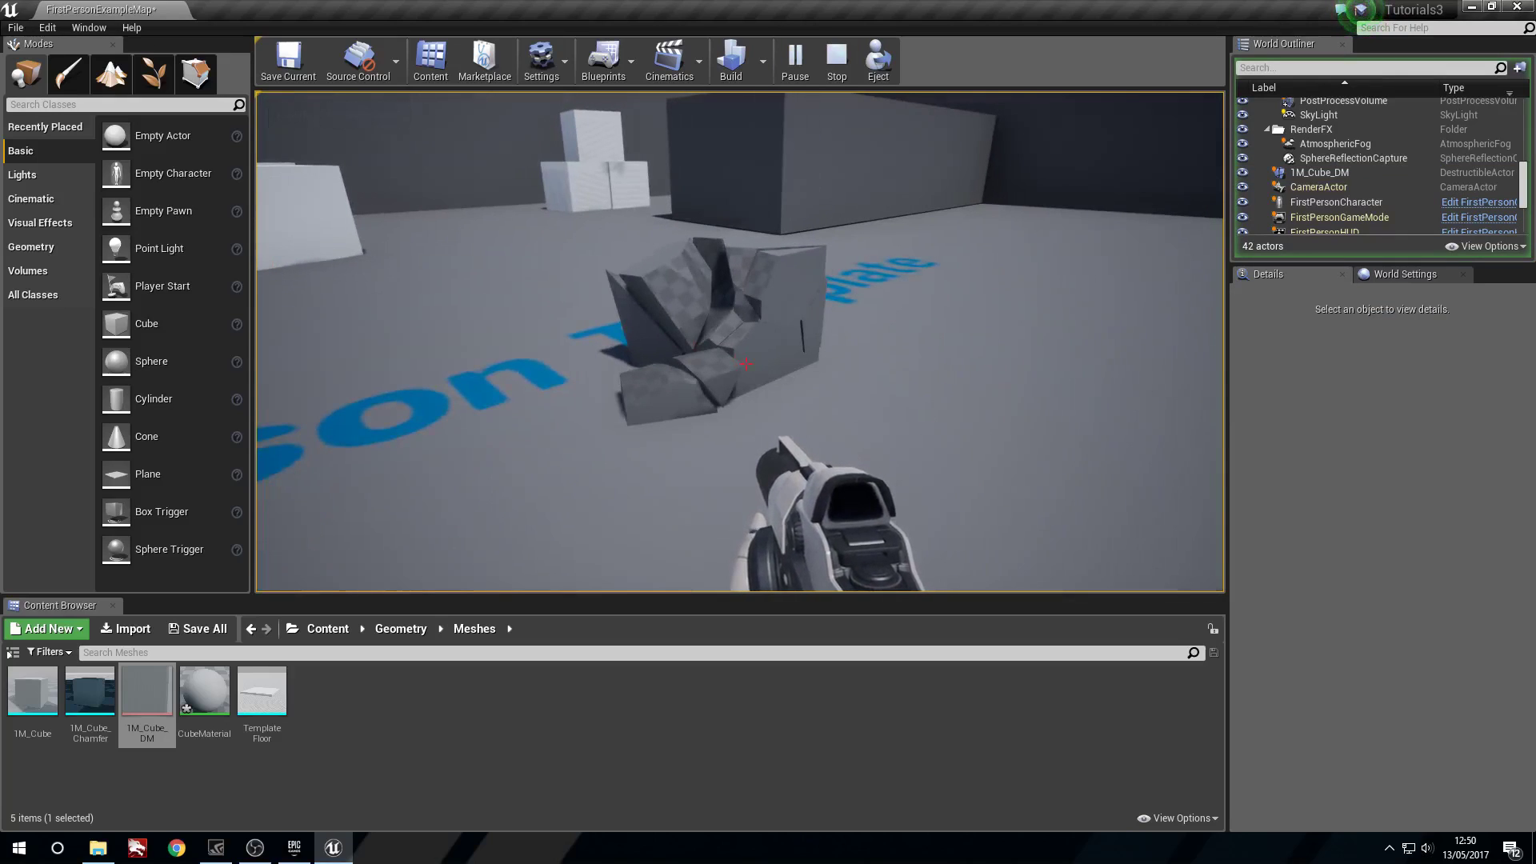
key("w")
key("a")
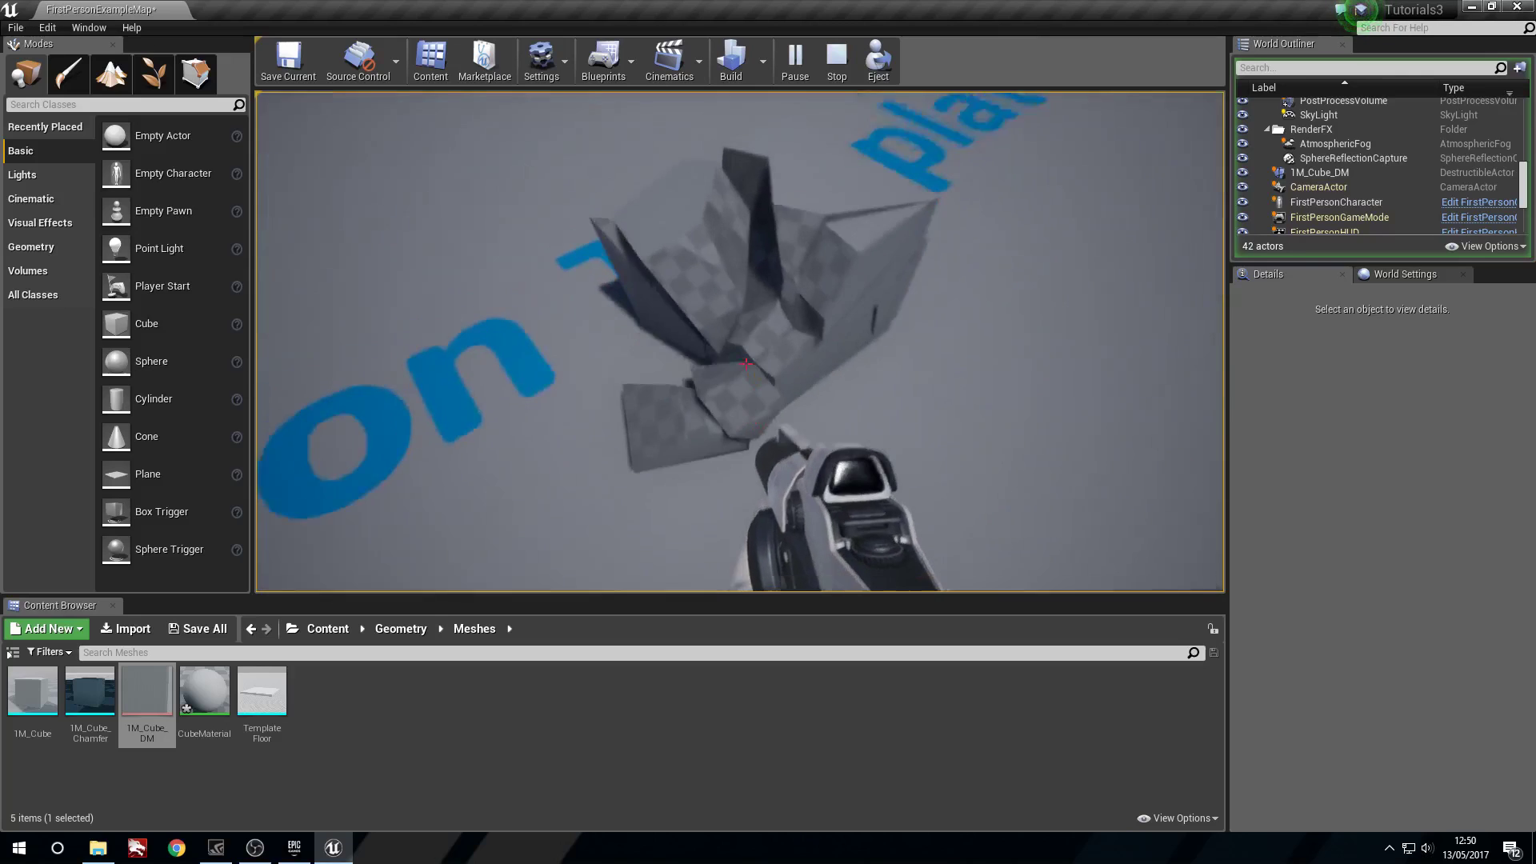
left_click(746, 364)
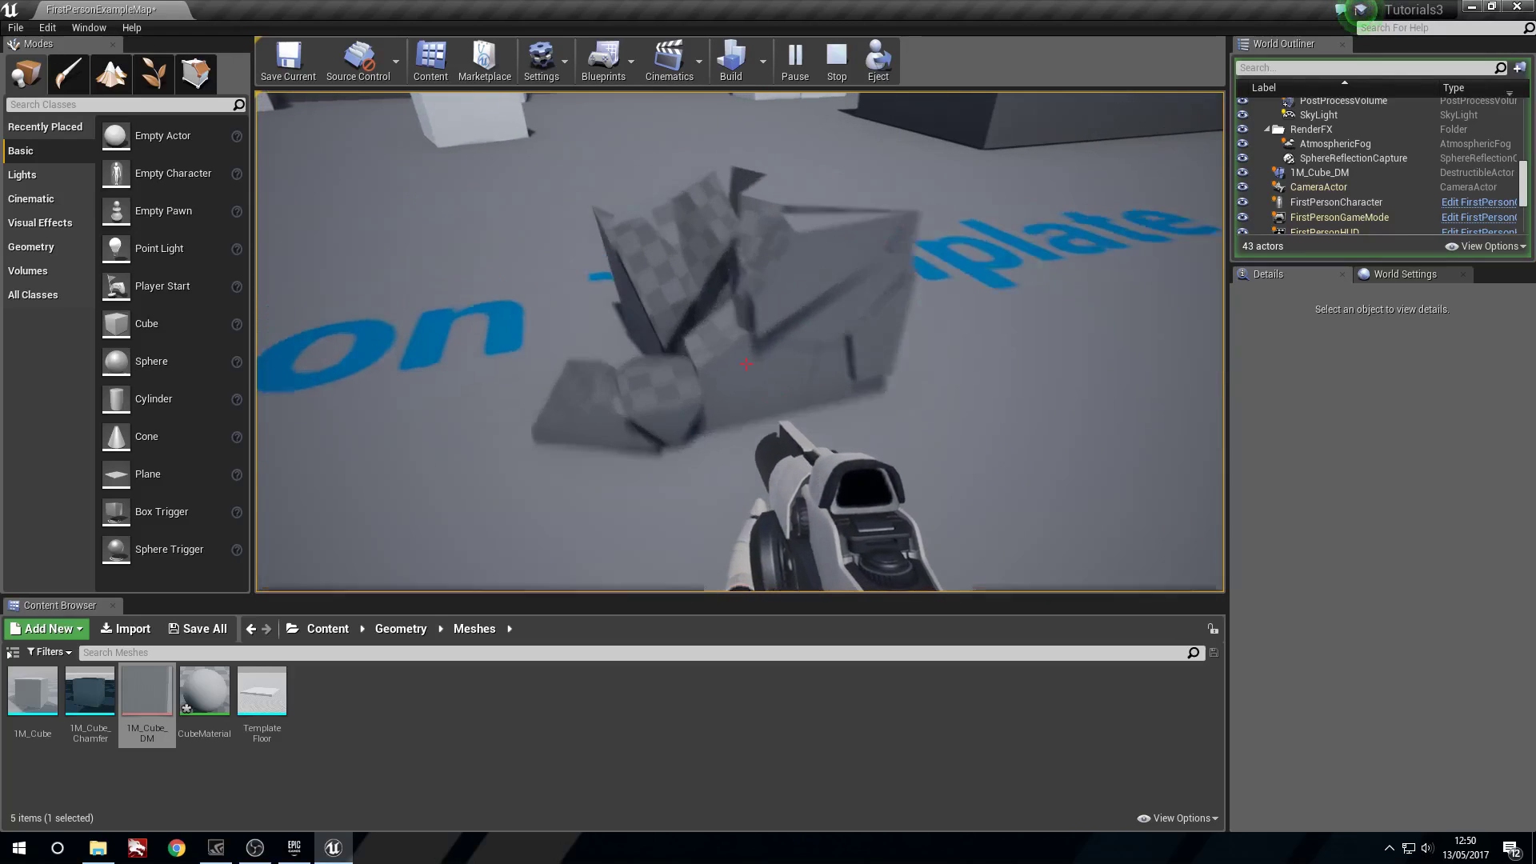
key("Escape")
Step: Enable Debris in the Hierarchy Depth settings of the 1M_Cube_DM asset, then save and close it
double_click(165, 709)
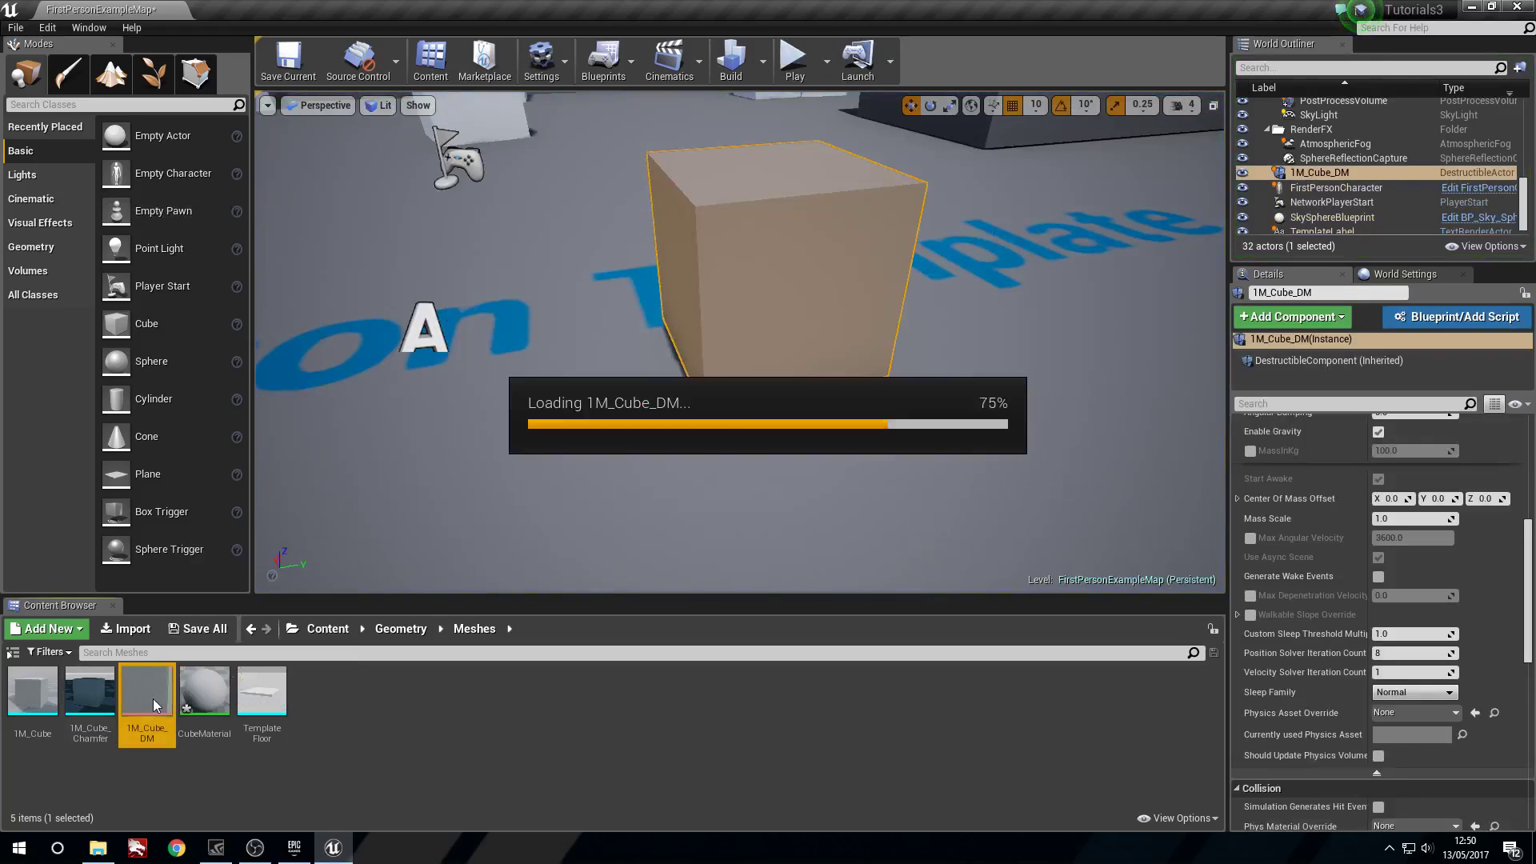
scroll(1079, 312, "down", 15)
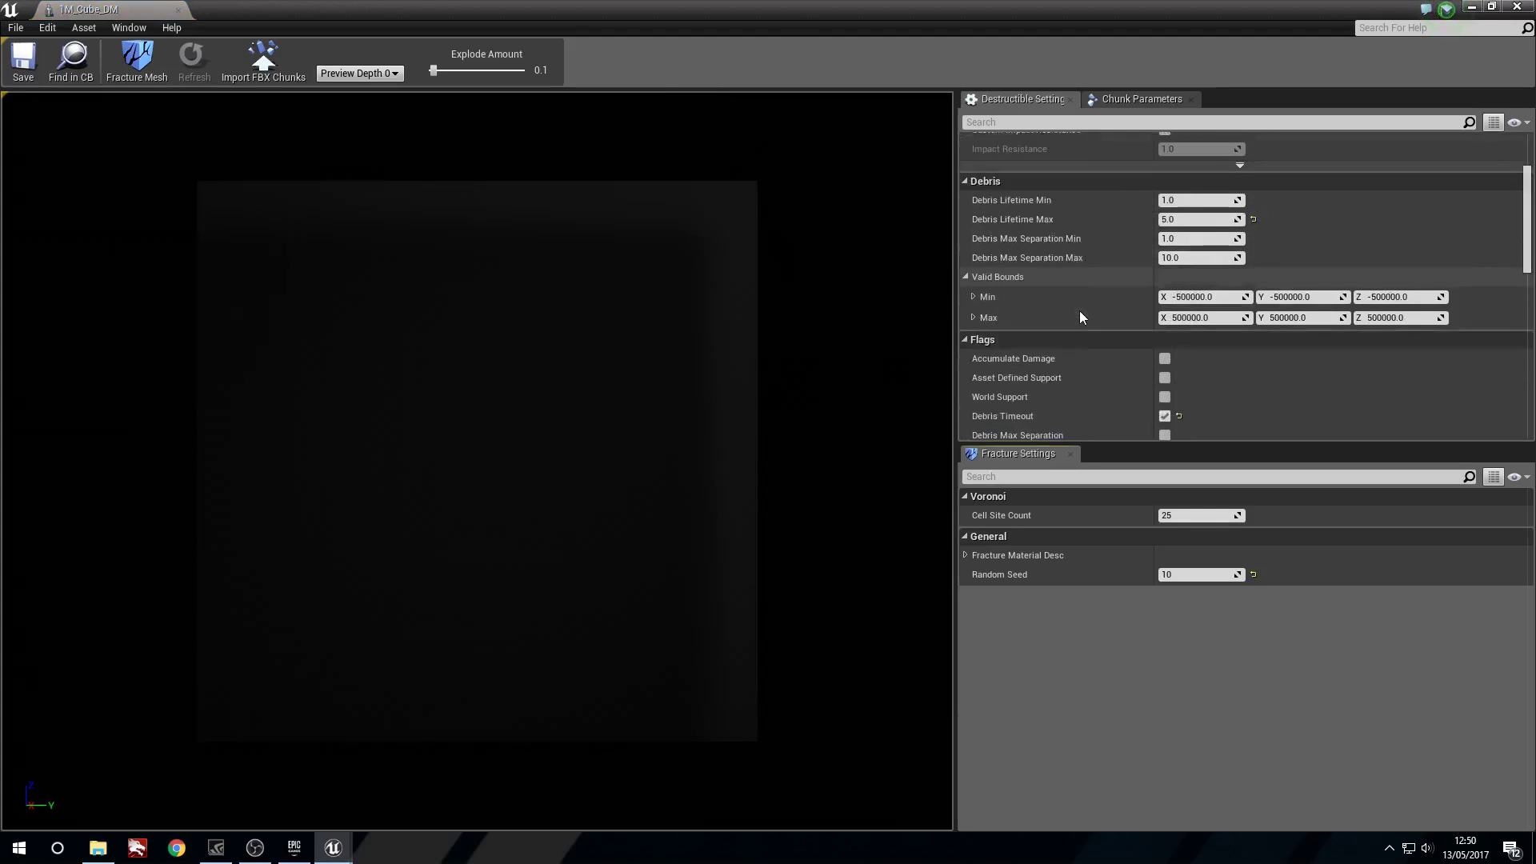
scroll(1079, 310, "down", 3)
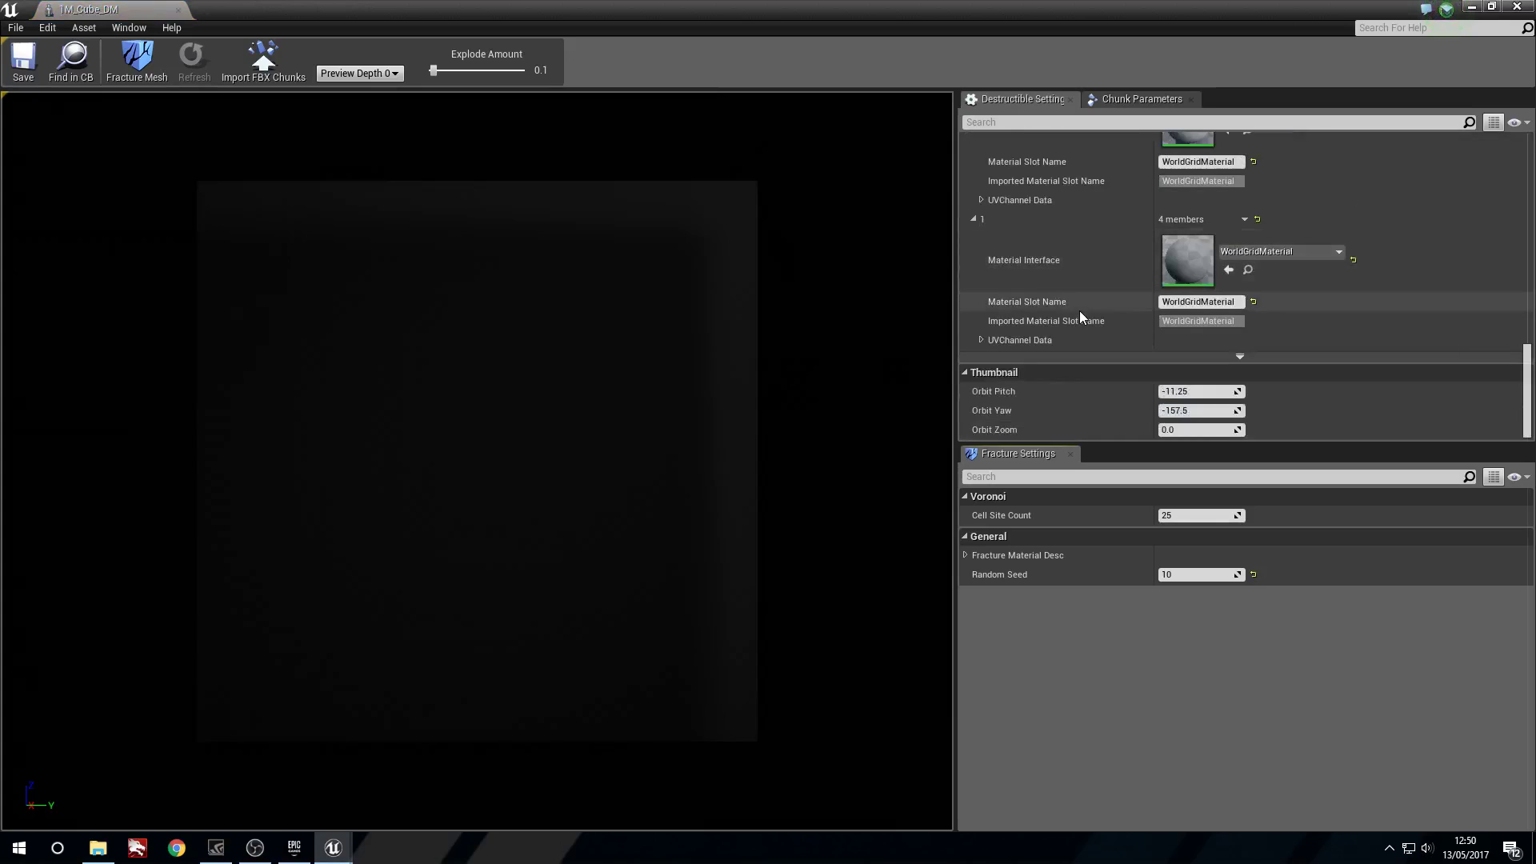
scroll(1078, 311, "up", 10)
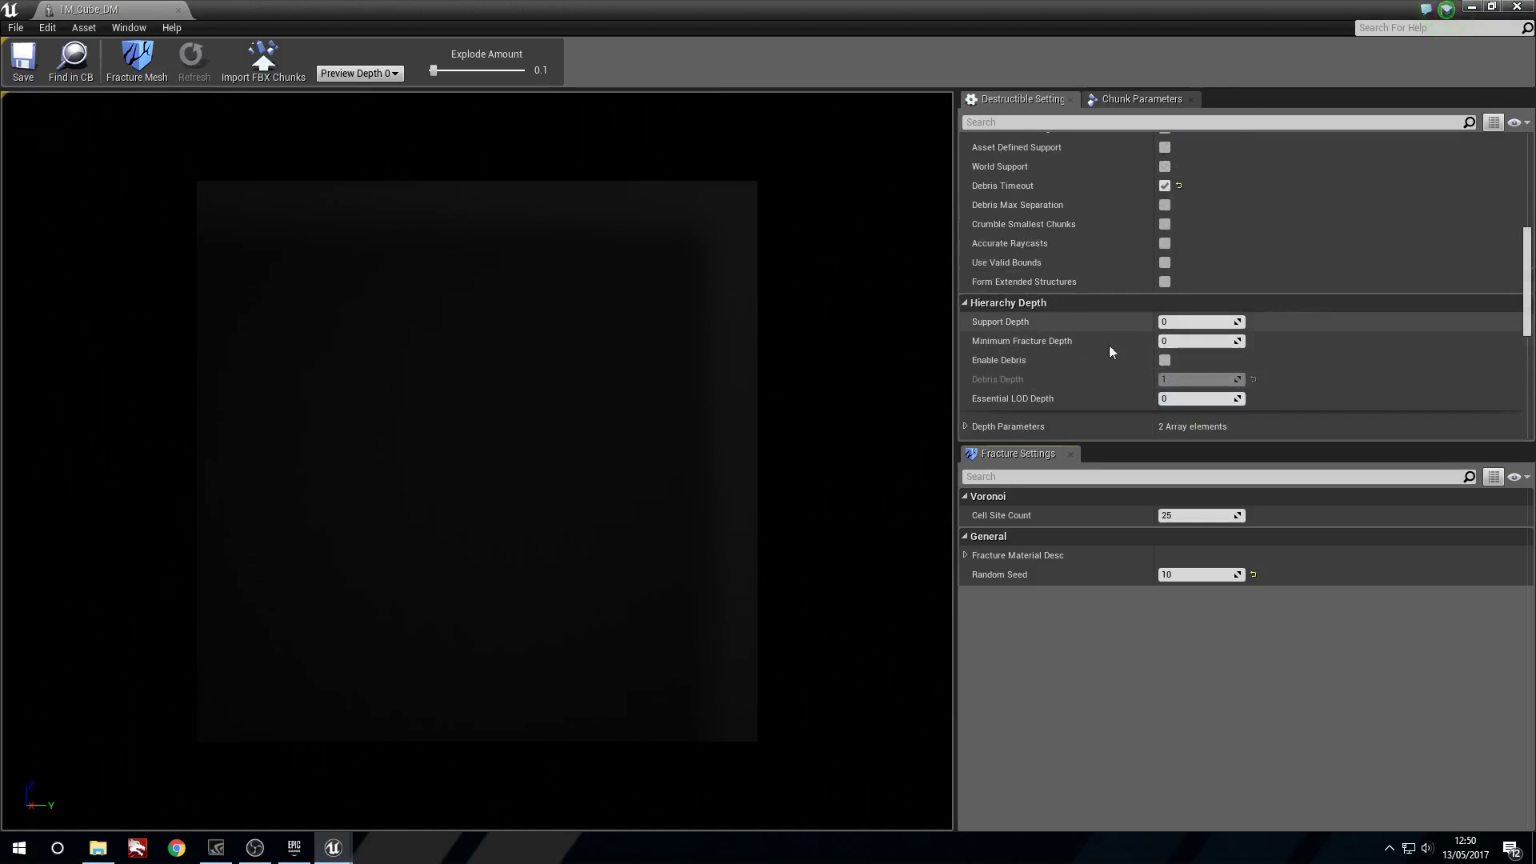
left_click(1165, 360)
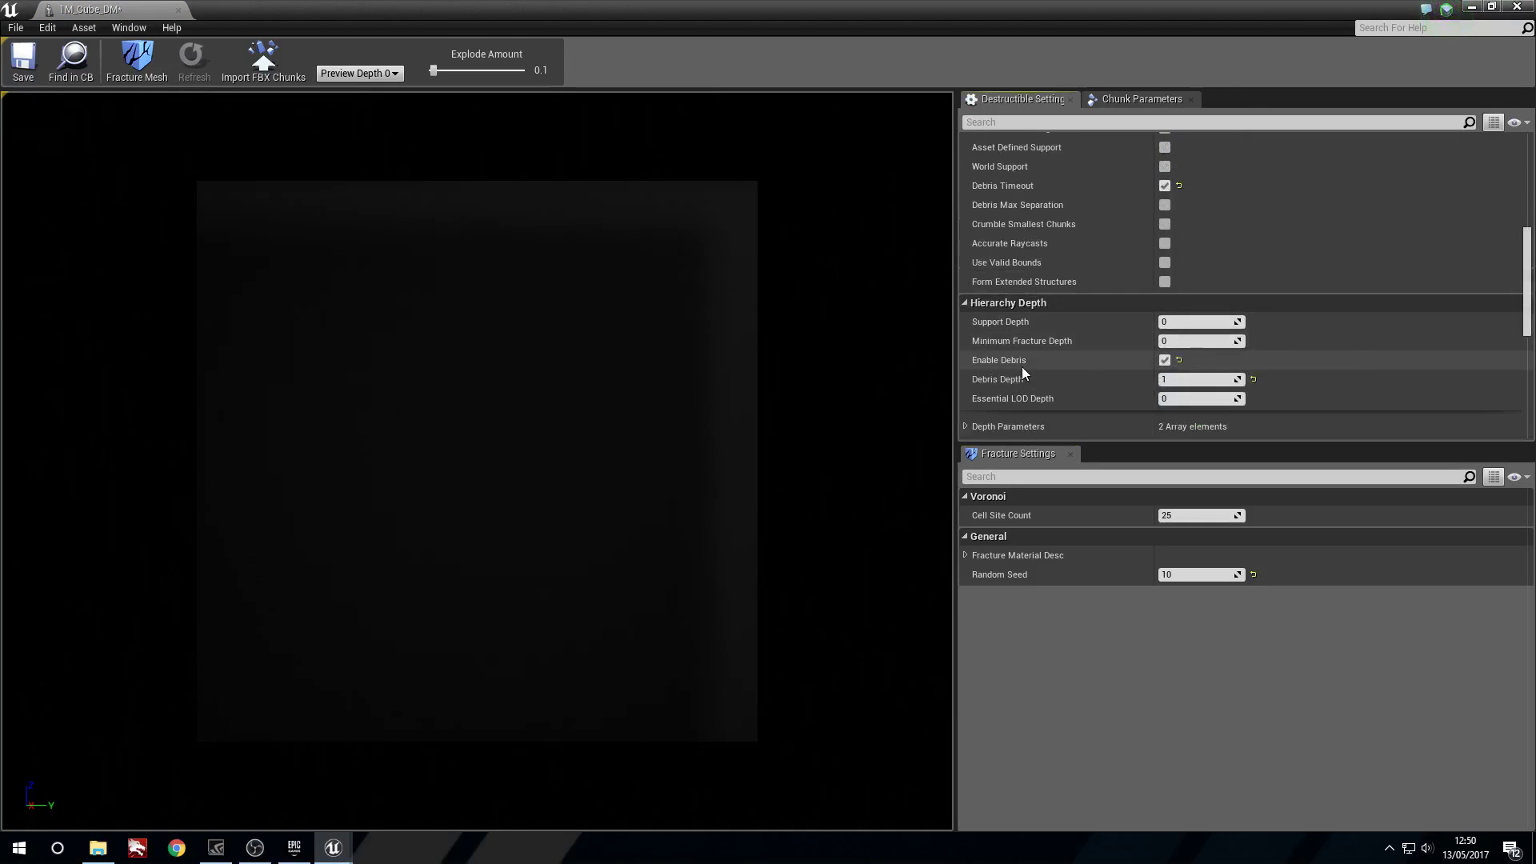
left_click(23, 71)
left_click(1516, 6)
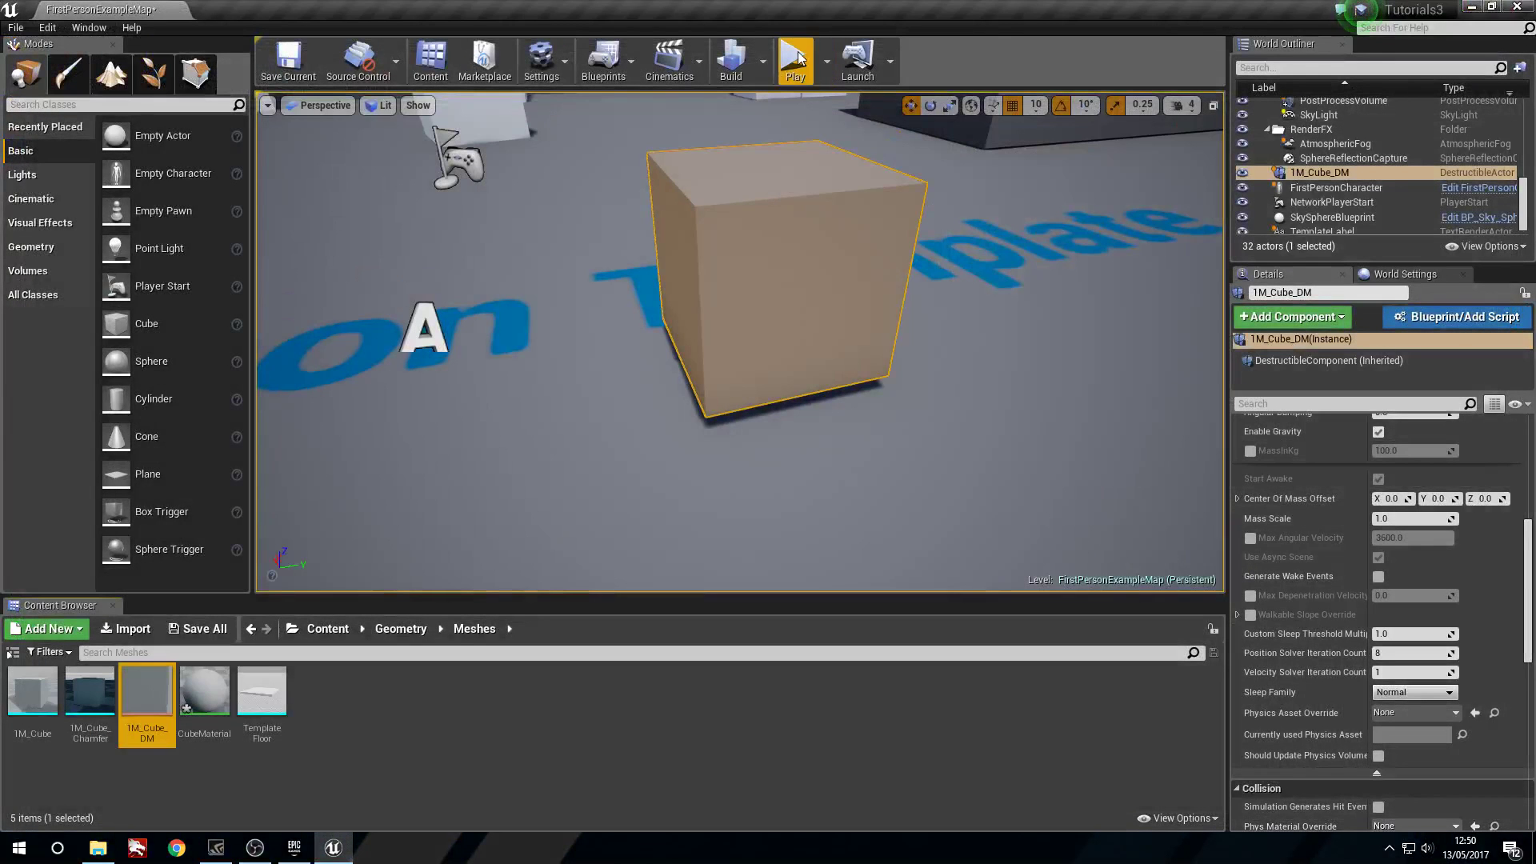
Step: Play the level again to check the cube's debris behaviour with Enable Debris on, then stop playing
left_click(794, 62)
key("s")
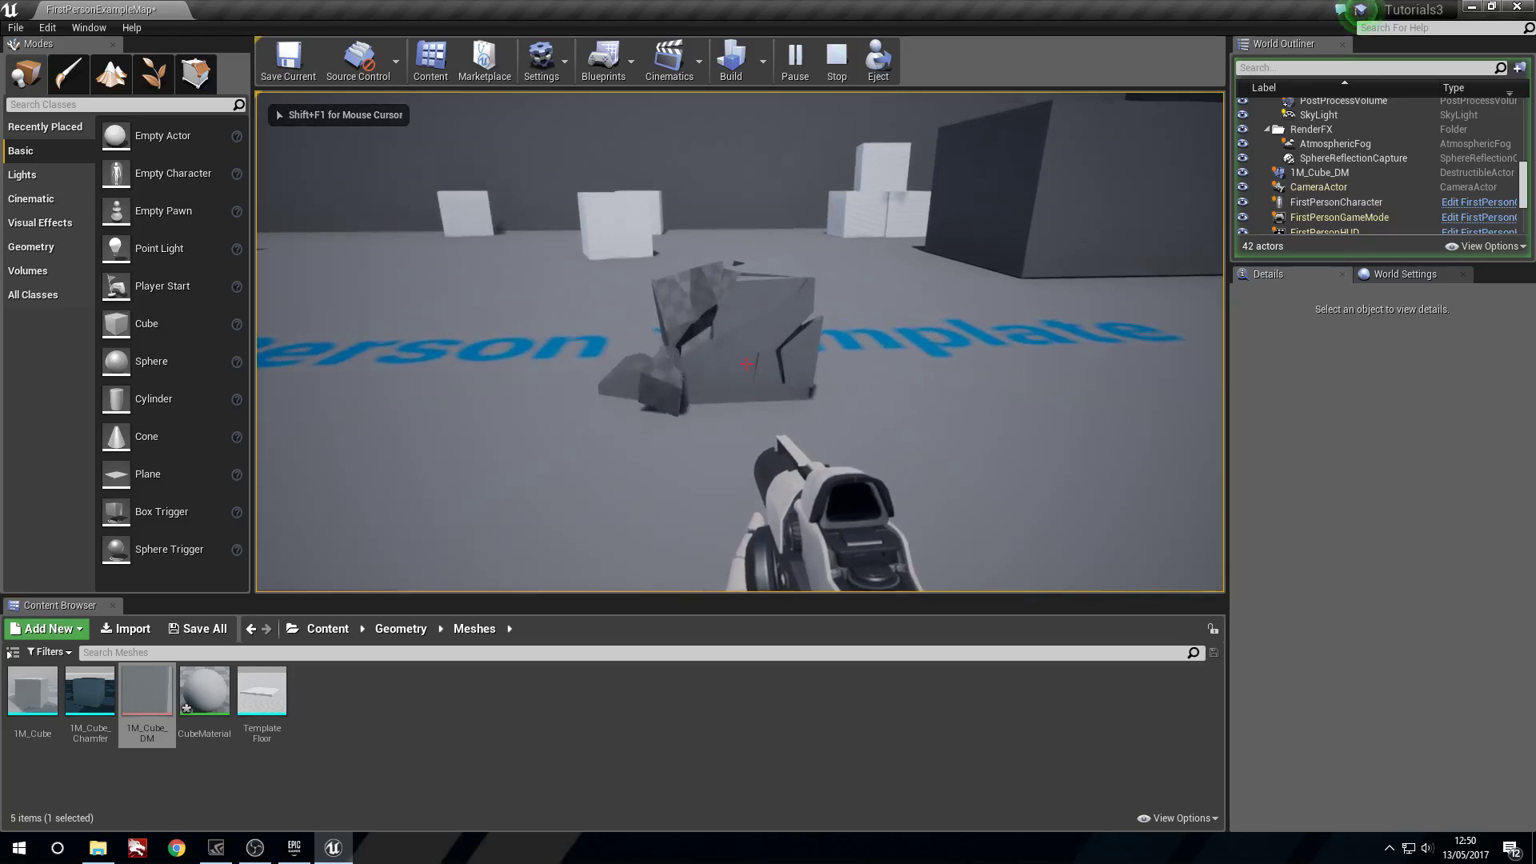
key("a")
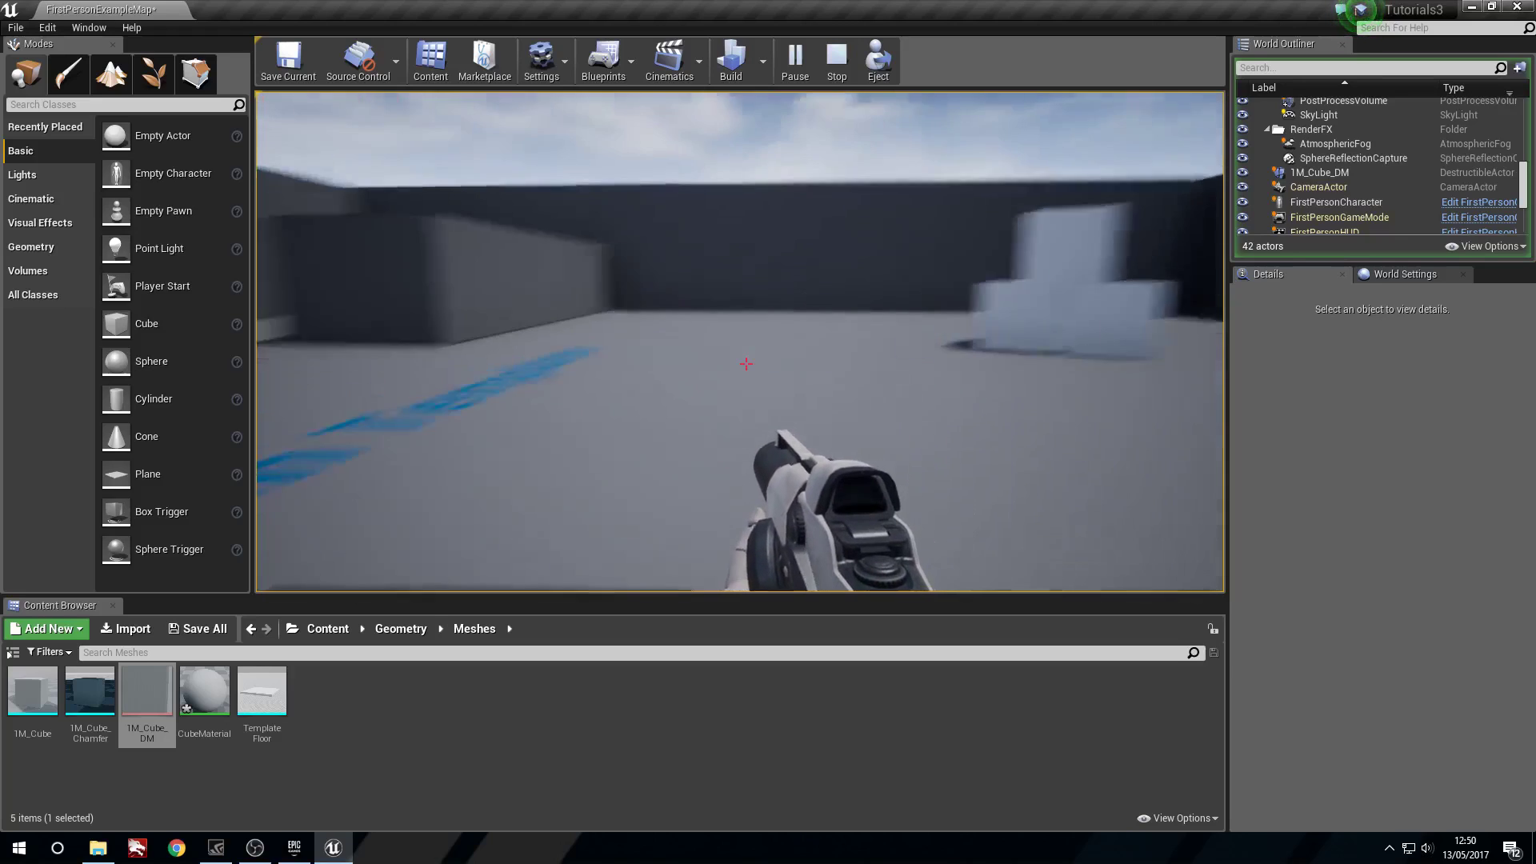
key("Escape")
Step: Move the placed destructible cube a short distance along its X axis
right_click_drag(984, 343, 618, 282)
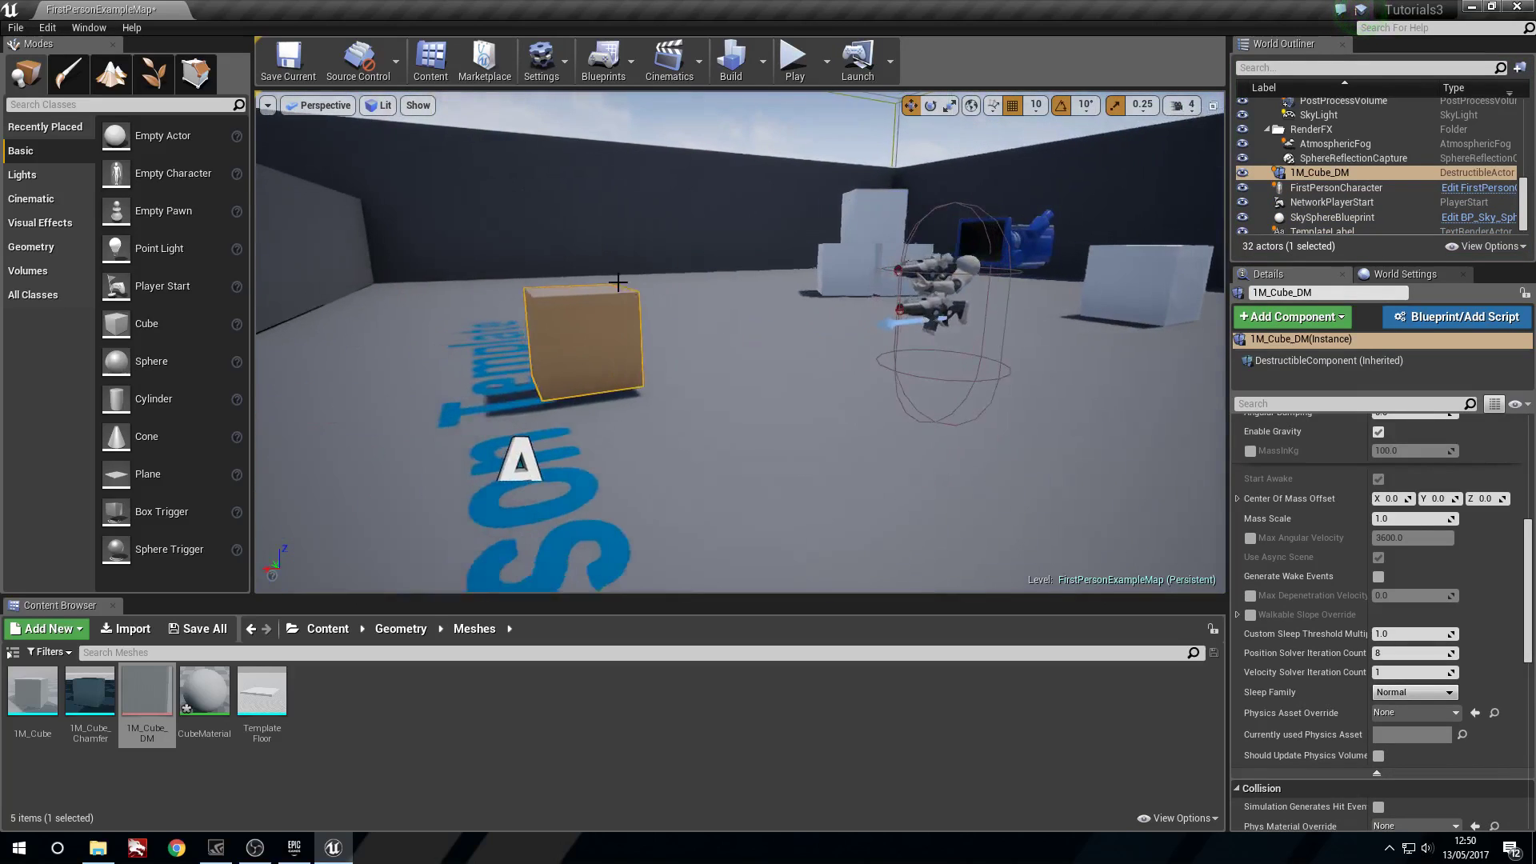
left_click(618, 327)
left_click_drag(532, 342, 569, 338)
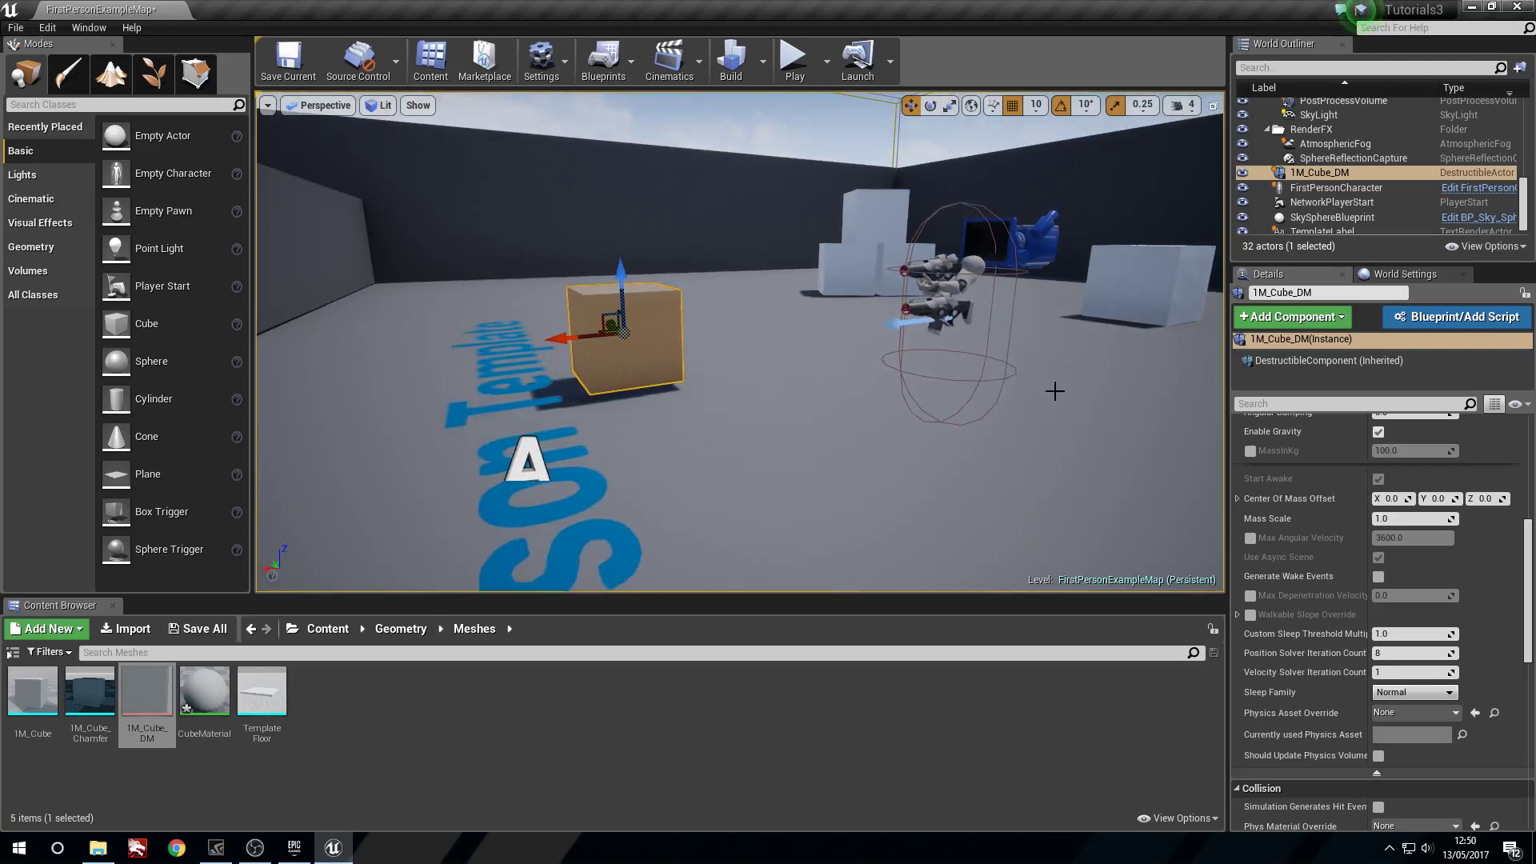
Step: Enable Simulate Physics for the placed 1M_Cube_DM actor
right_click_drag(1053, 392, 988, 360)
scroll(1368, 514, "up", 2)
scroll(1367, 507, "up", 5)
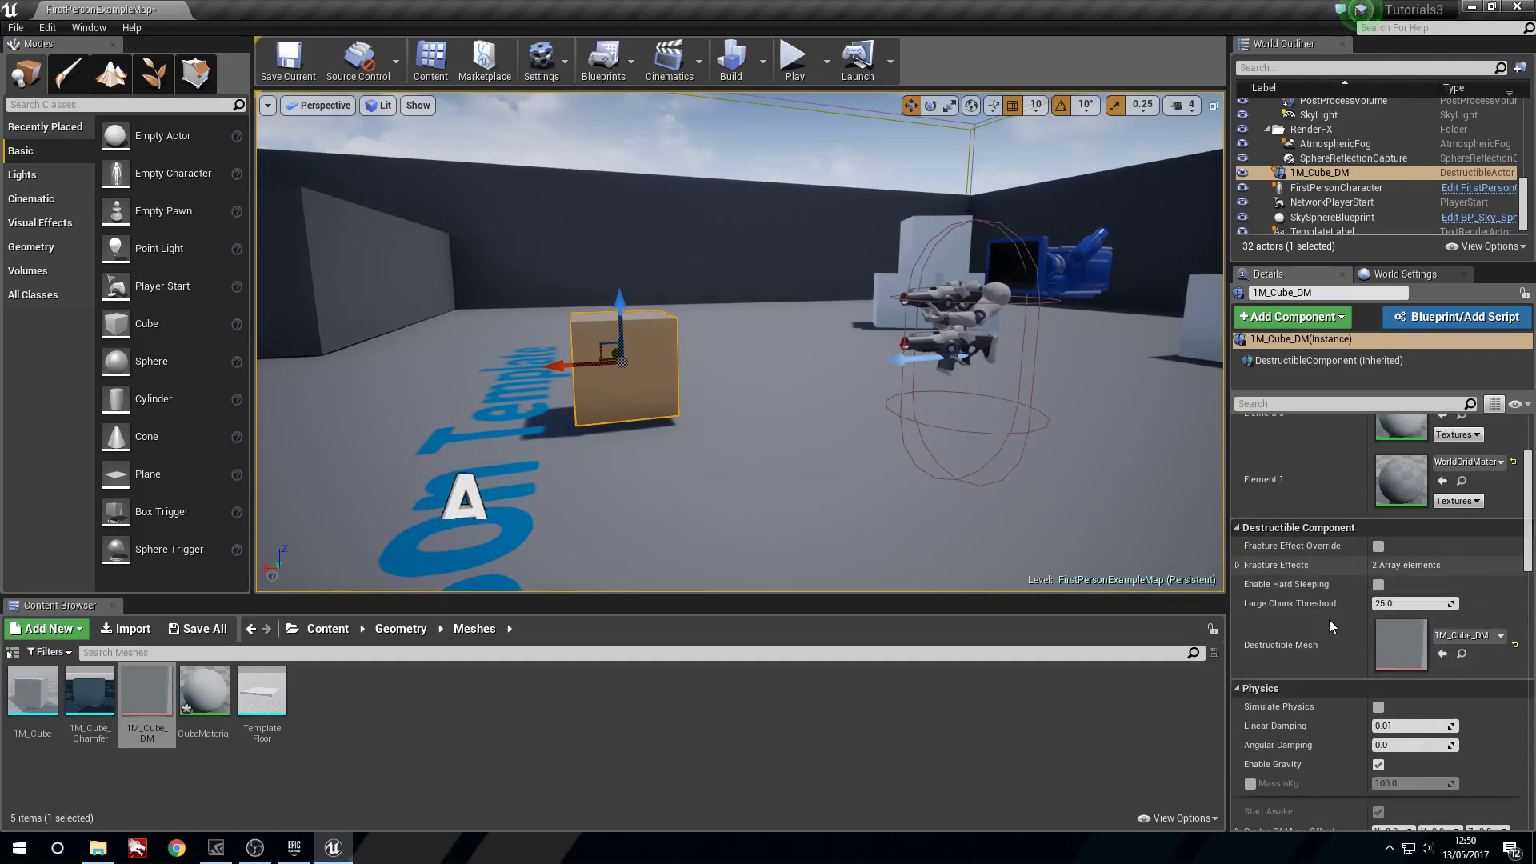
left_click(1378, 707)
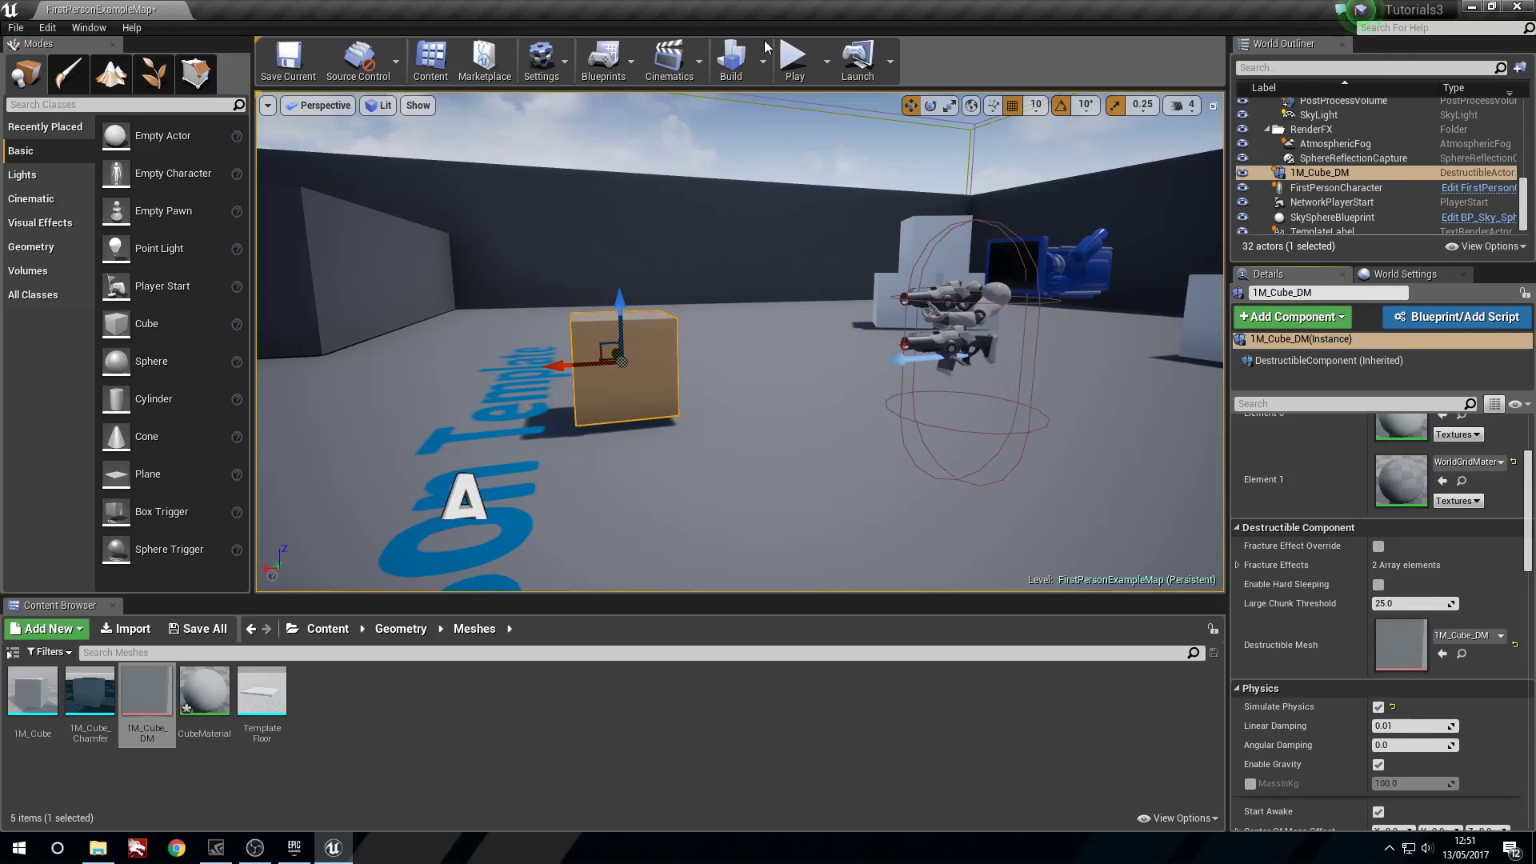
Step: Play-test the physics-simulated cube by shooting it and moving around it, then end the play session
left_click(795, 60)
key("w")
left_click(746, 364)
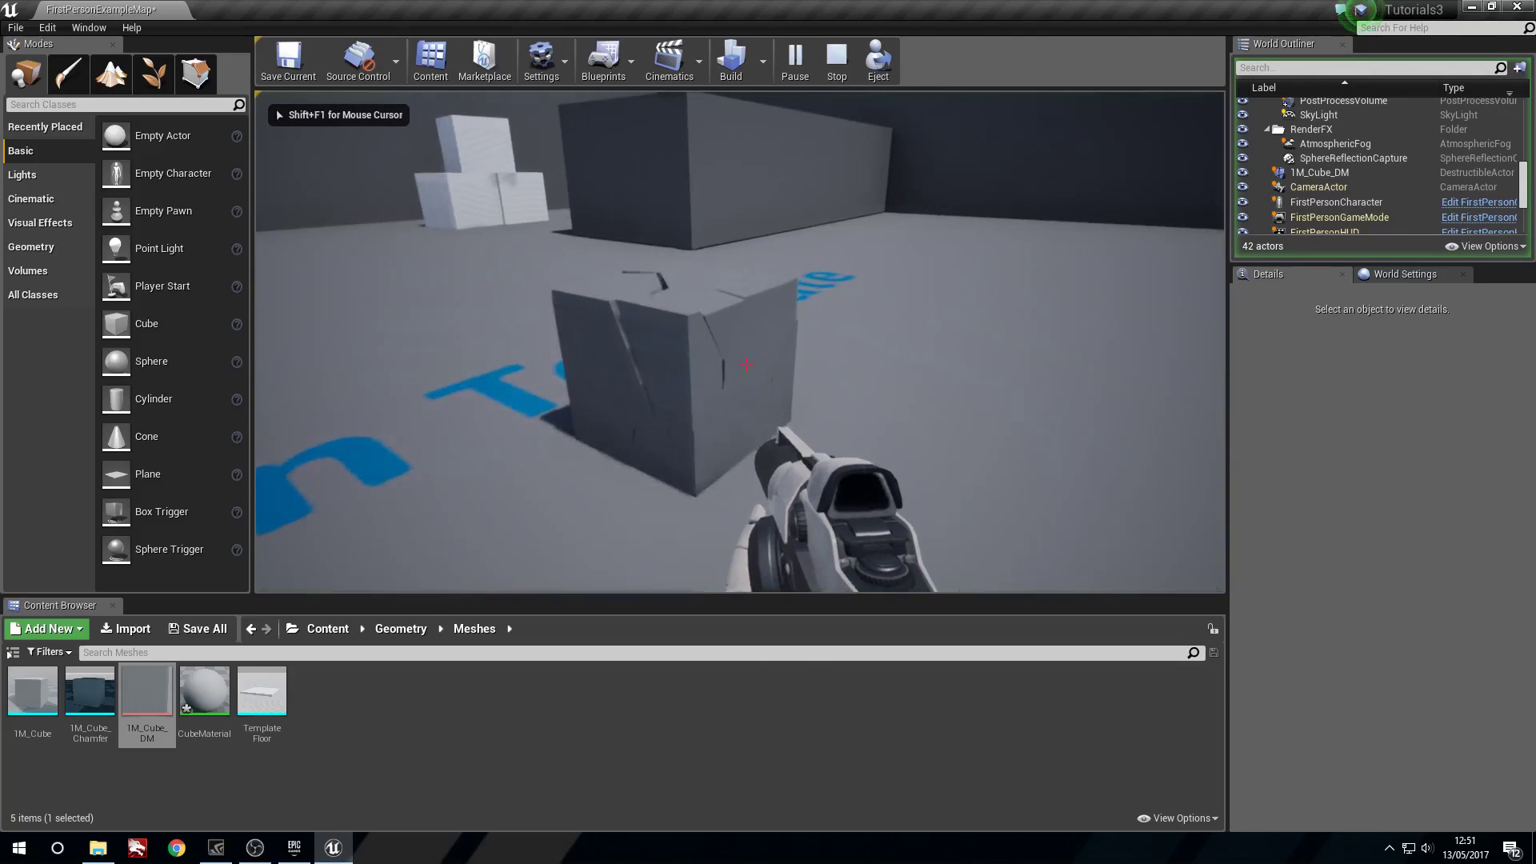
key("w")
key("a")
key("s")
key("w")
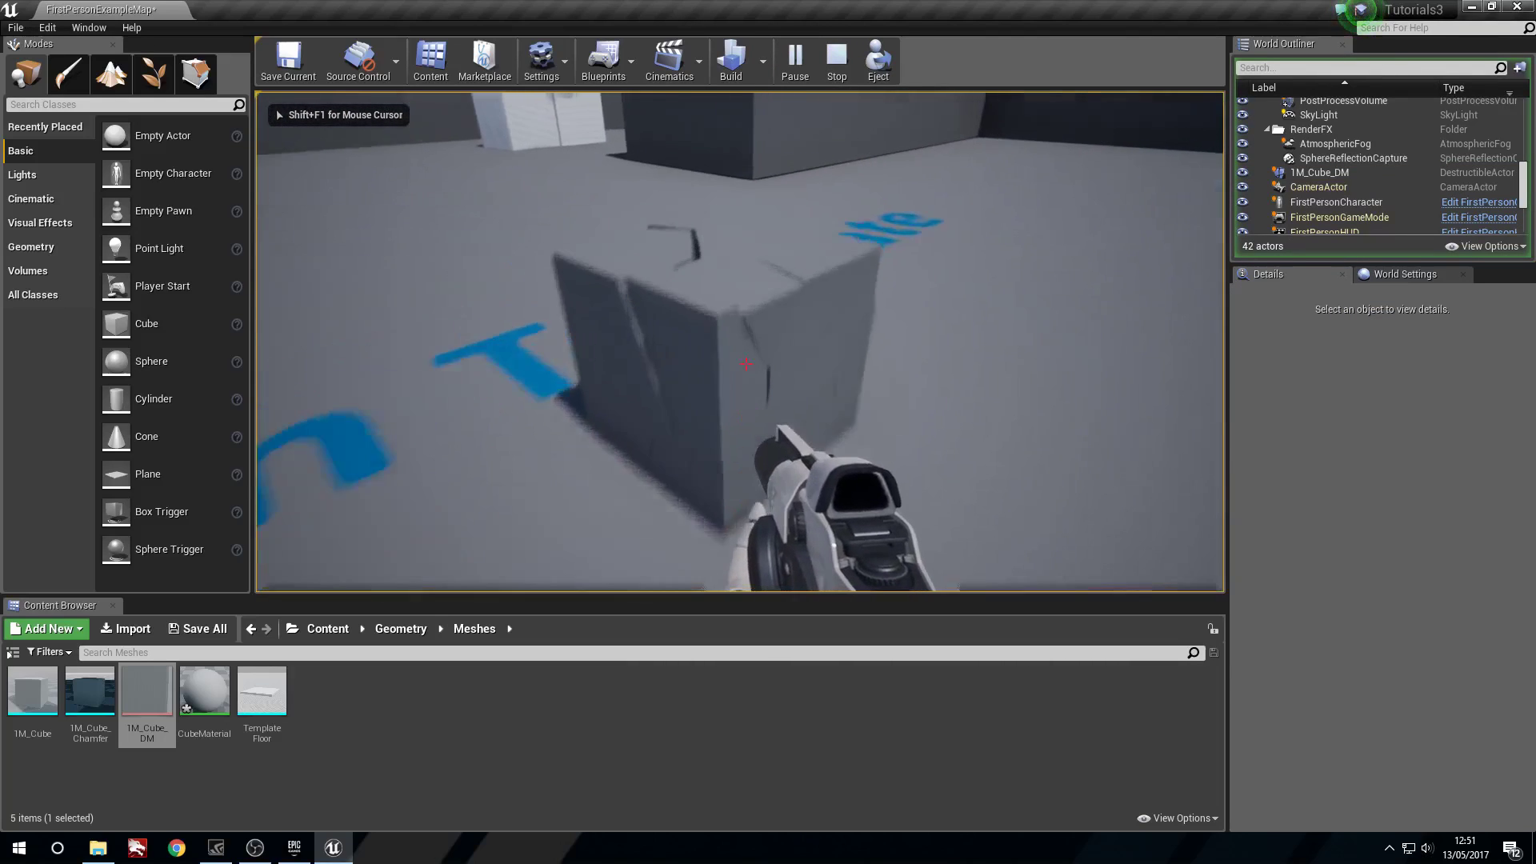
left_click(746, 364)
key("s")
key("Escape")
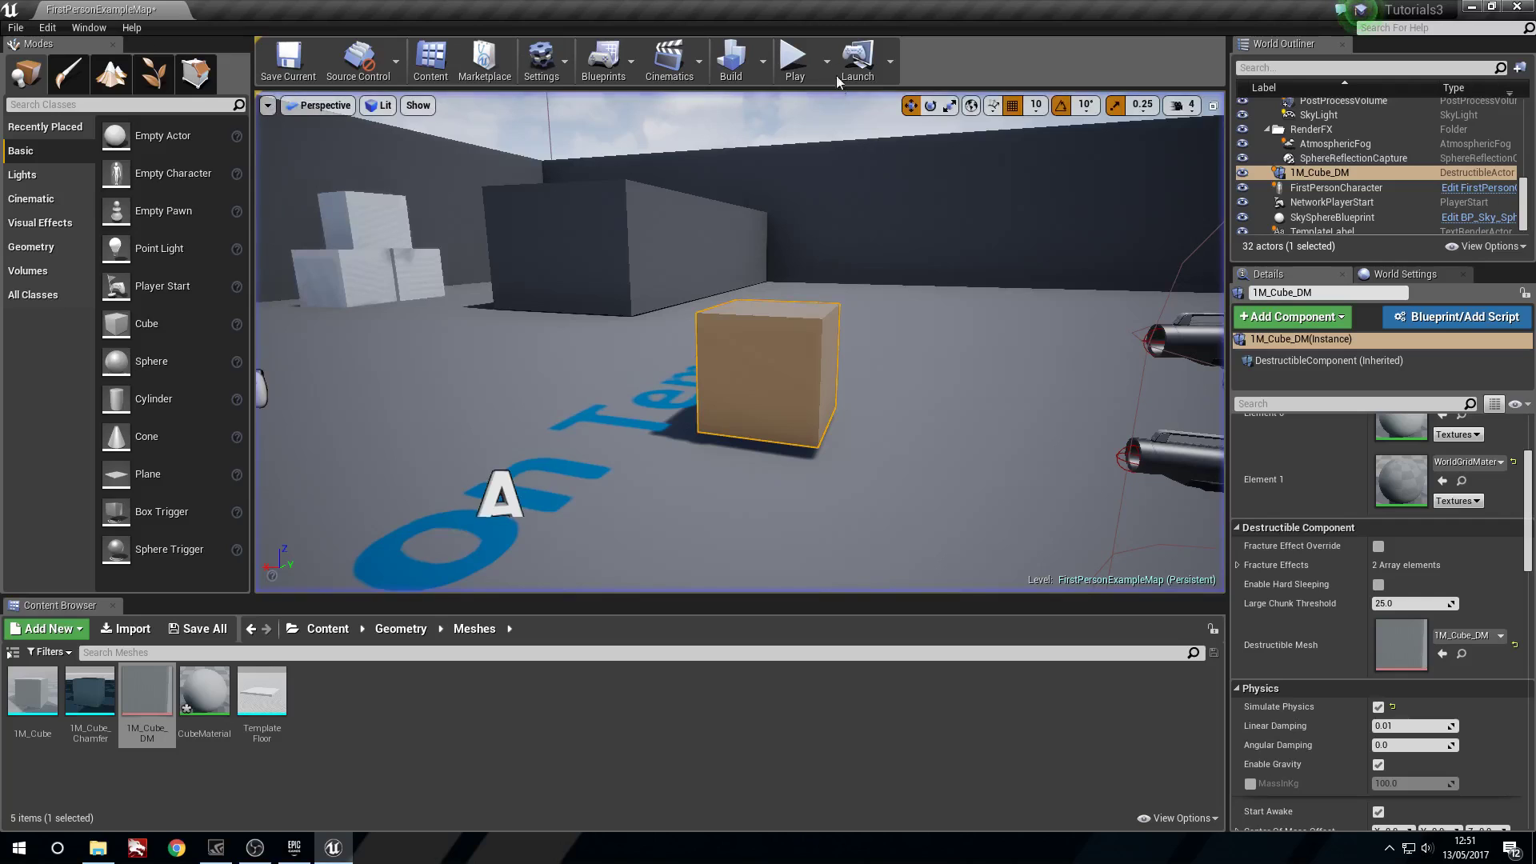
Step: Play the level again, approach and shoot the physics-simulated cube, back away from the pieces, and end the session
left_click(795, 60)
key("w")
left_click(746, 364)
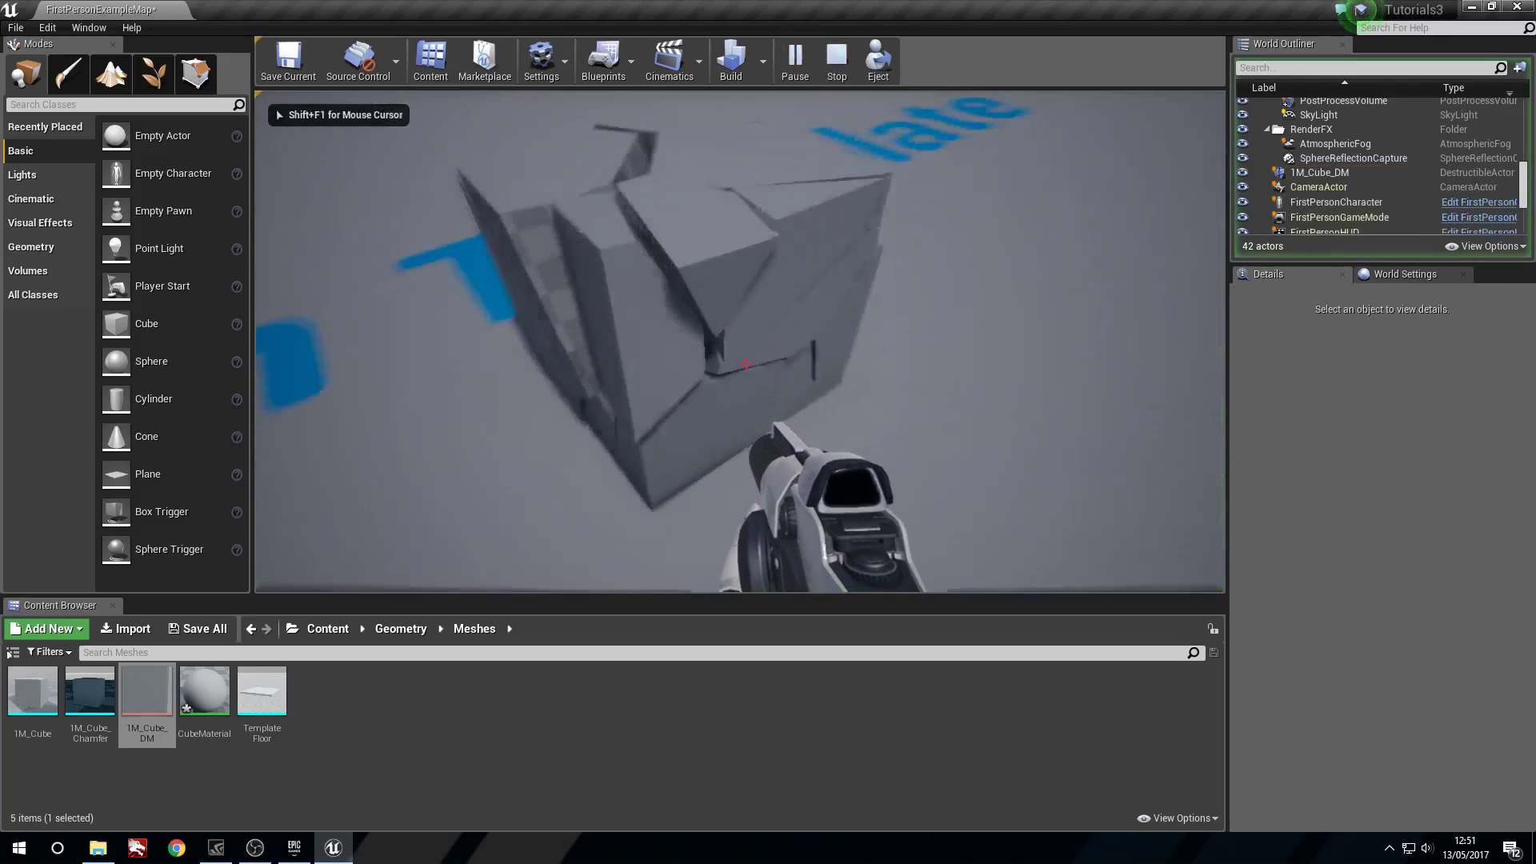
key("d")
key("s")
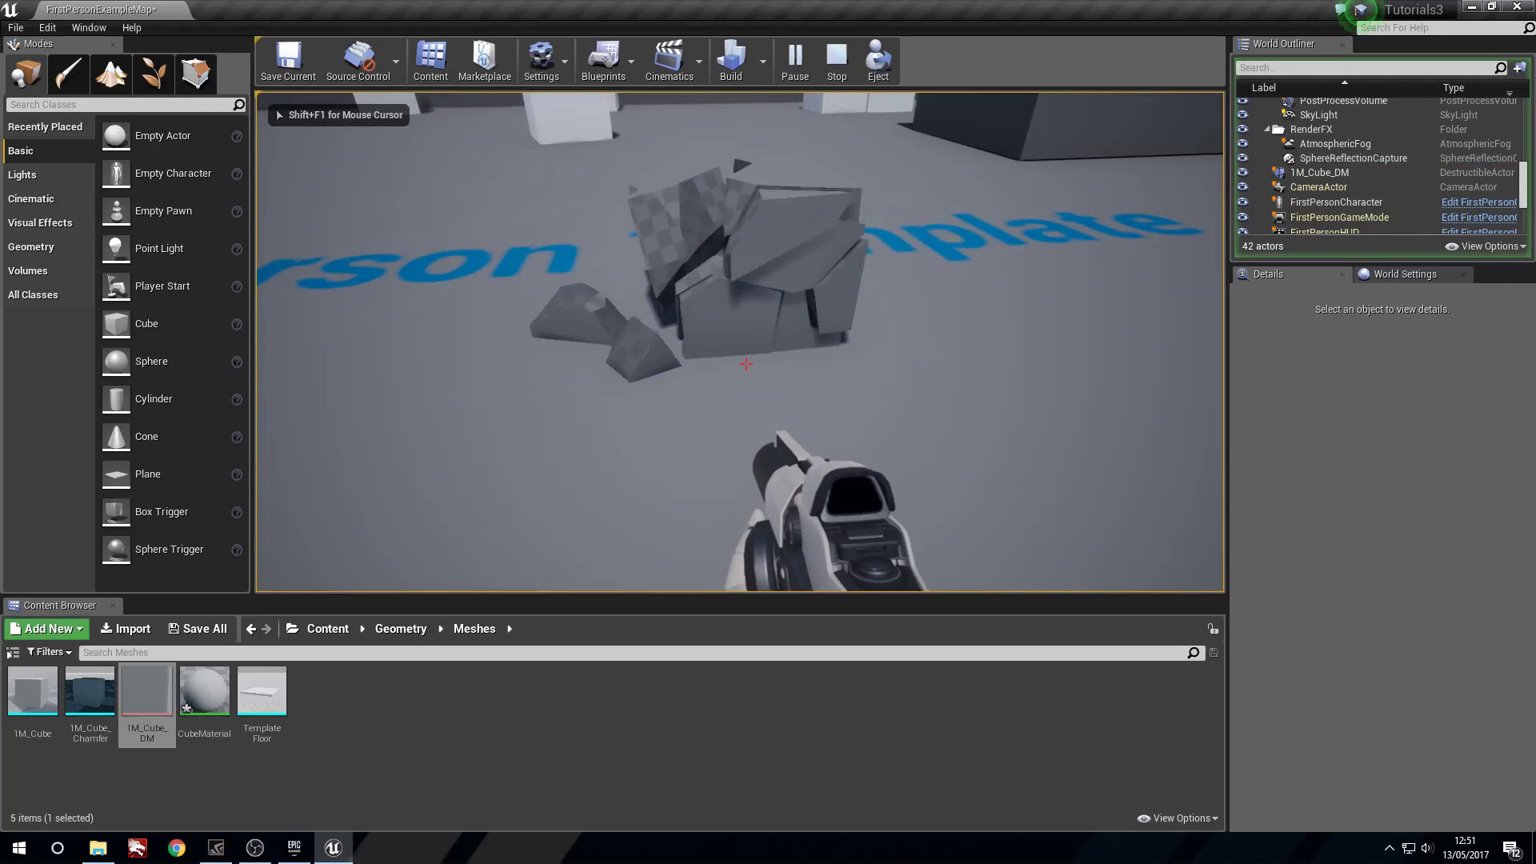
key("Escape")
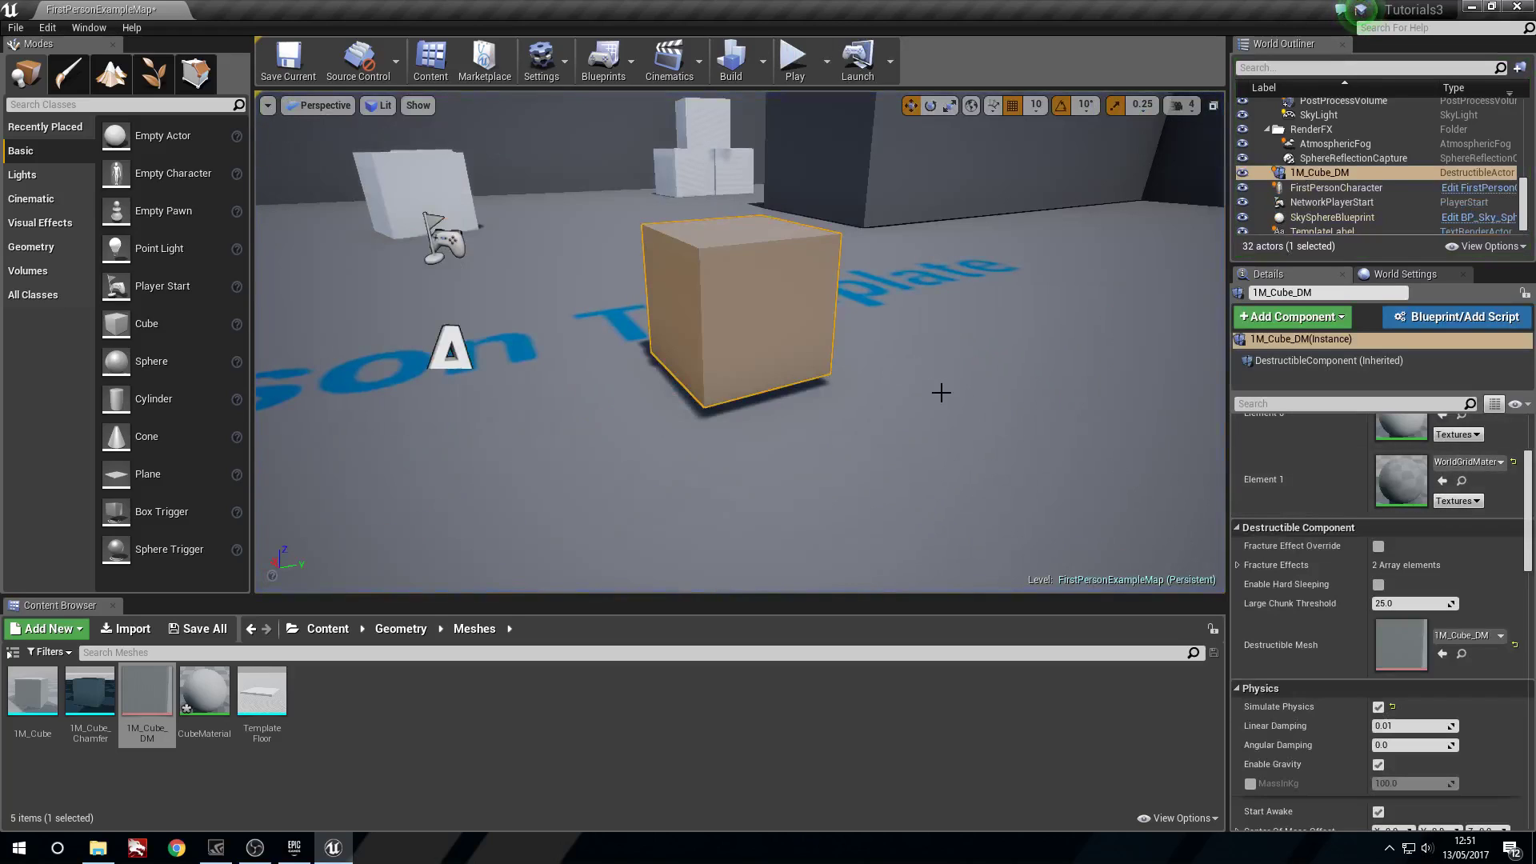
Step: Disable Start Awake in the physics settings of the placed 1M_Cube_DM actor
key("s")
right_click_drag(941, 393, 977, 403)
left_click(689, 276)
scroll(1331, 450, "down", 2)
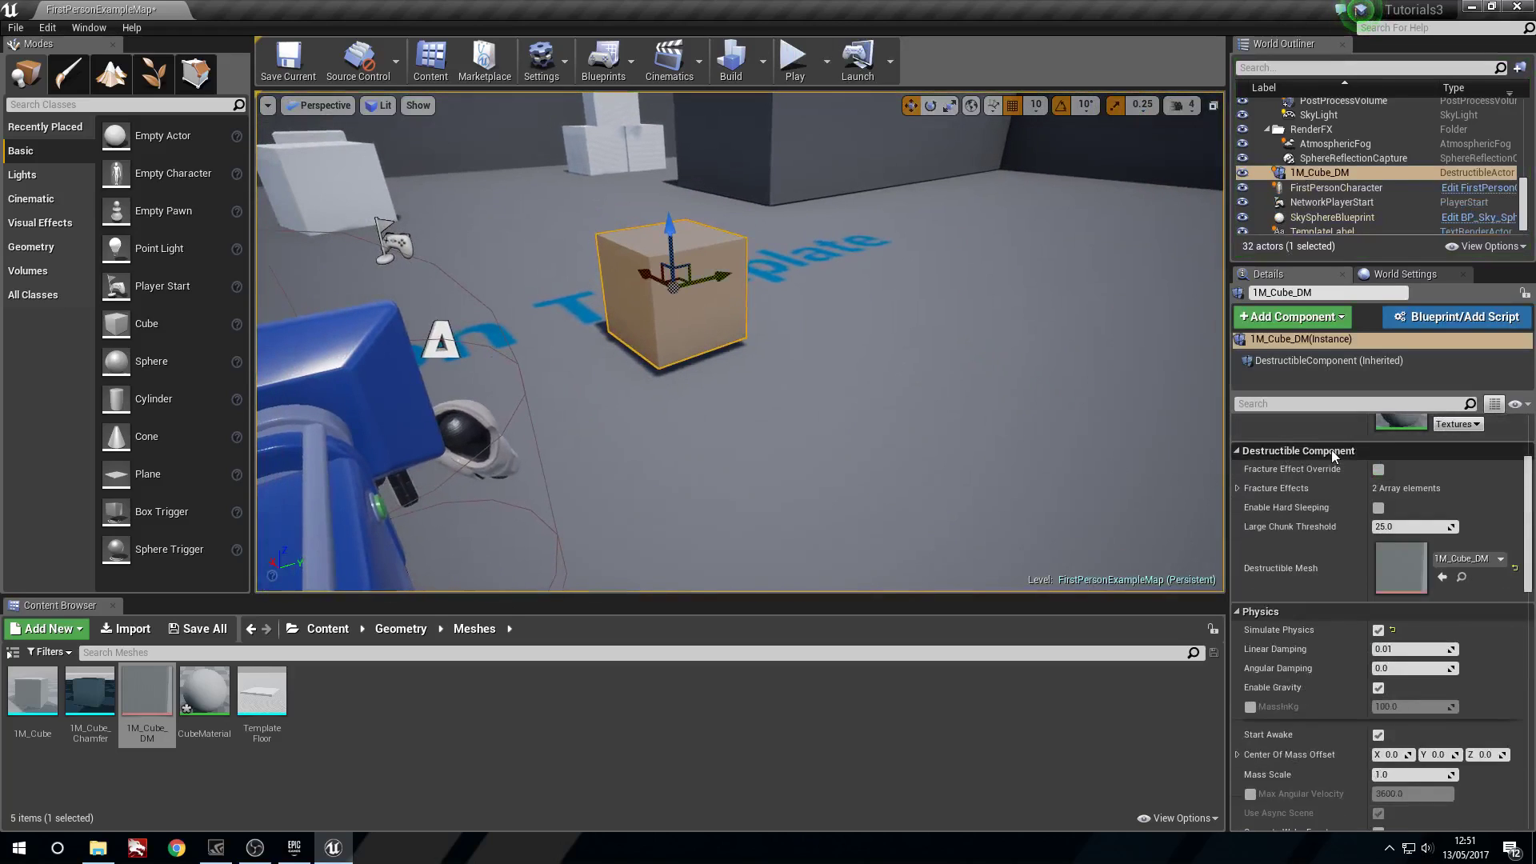
scroll(1331, 450, "down", 5)
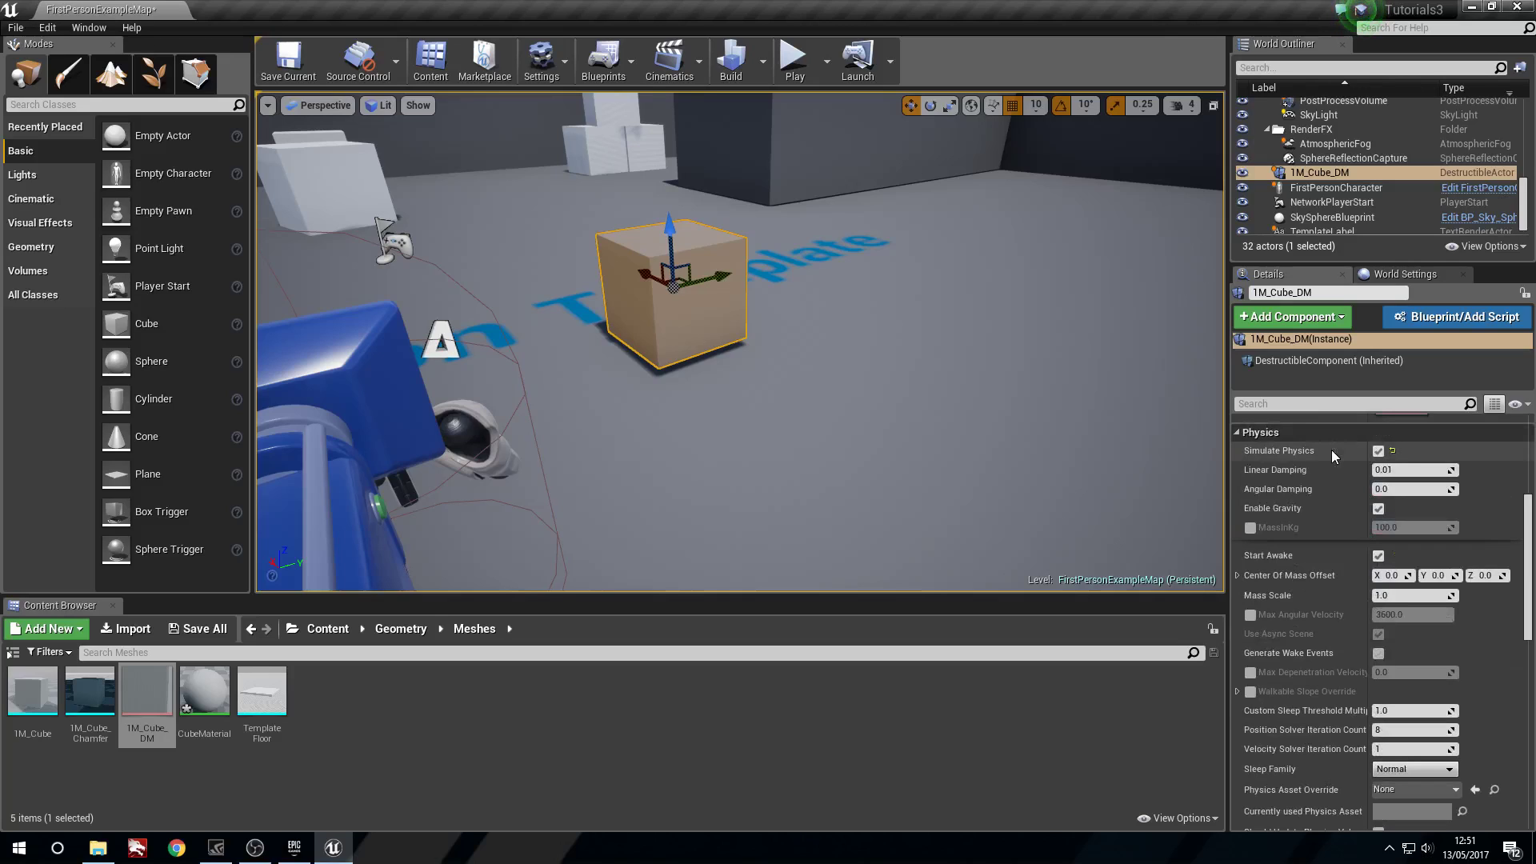
scroll(1399, 579, "up", 5)
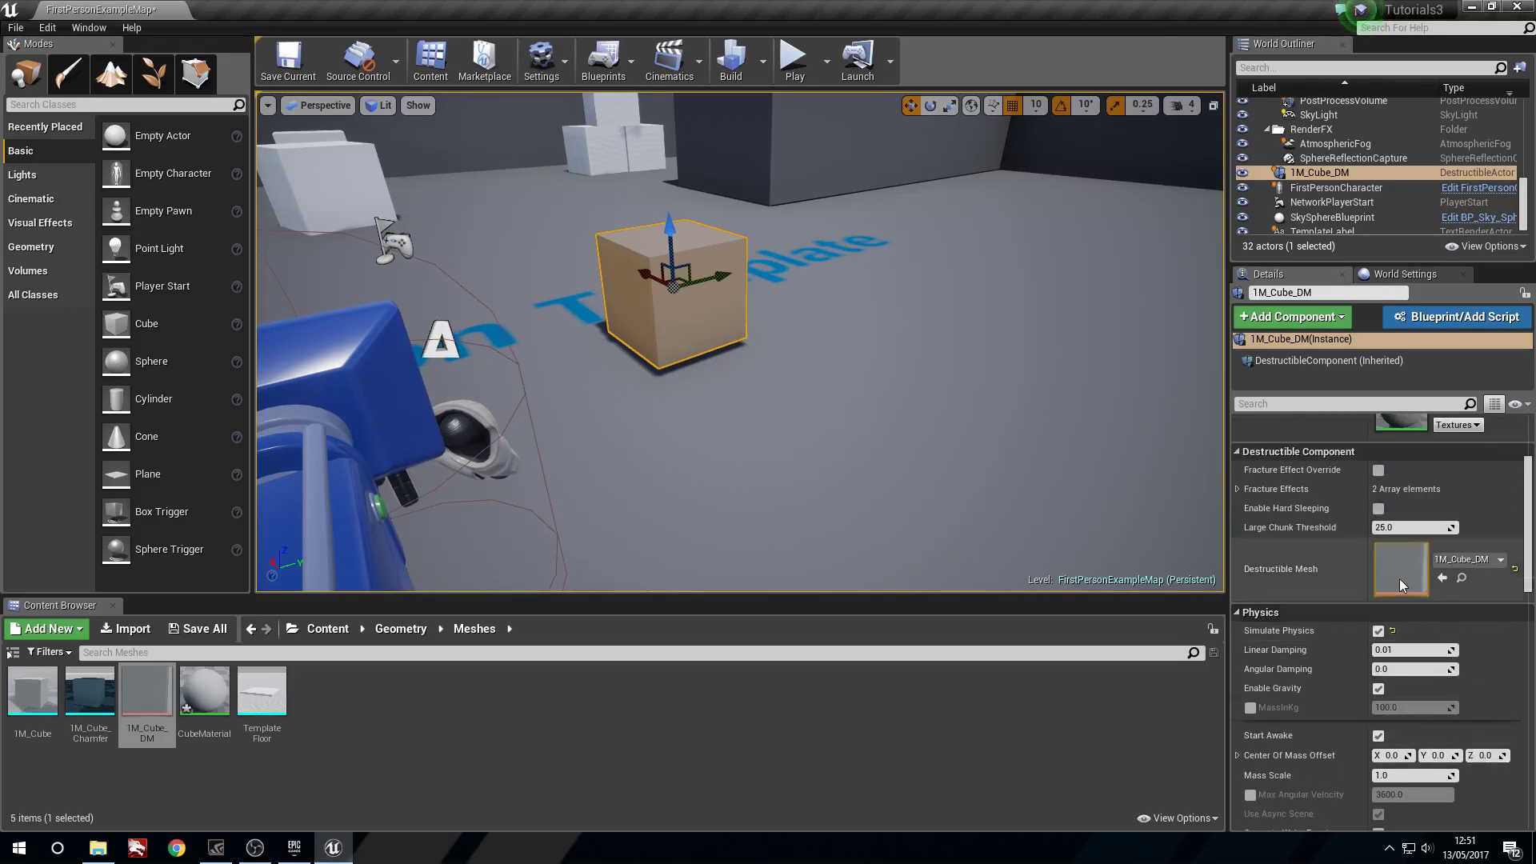
scroll(1400, 579, "up", 3)
scroll(1378, 584, "down", 8)
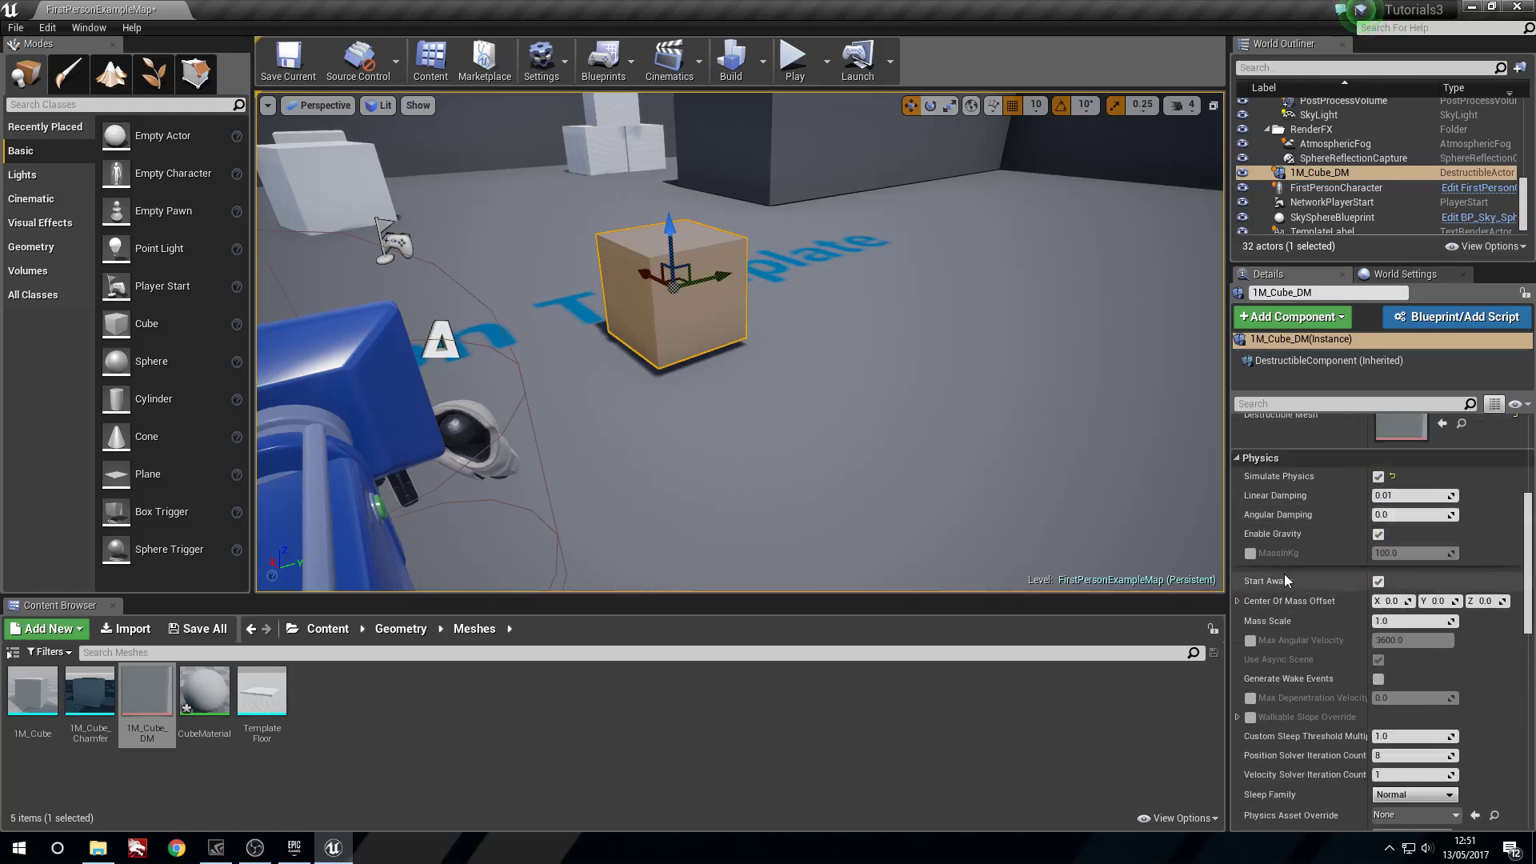
scroll(1313, 536, "down", 3)
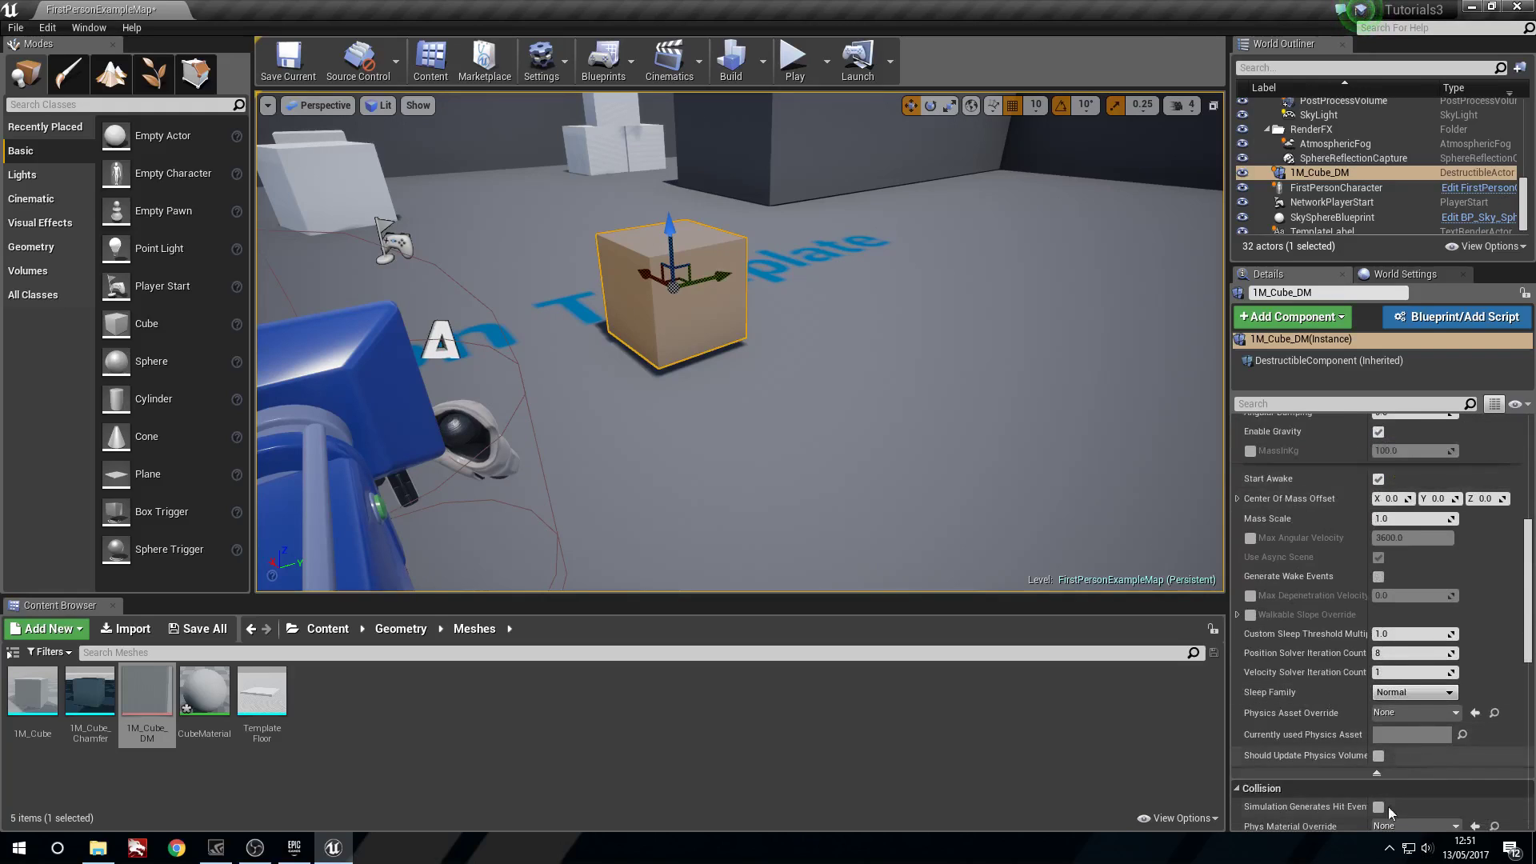
left_click(1376, 773)
scroll(1314, 644, "up", 2)
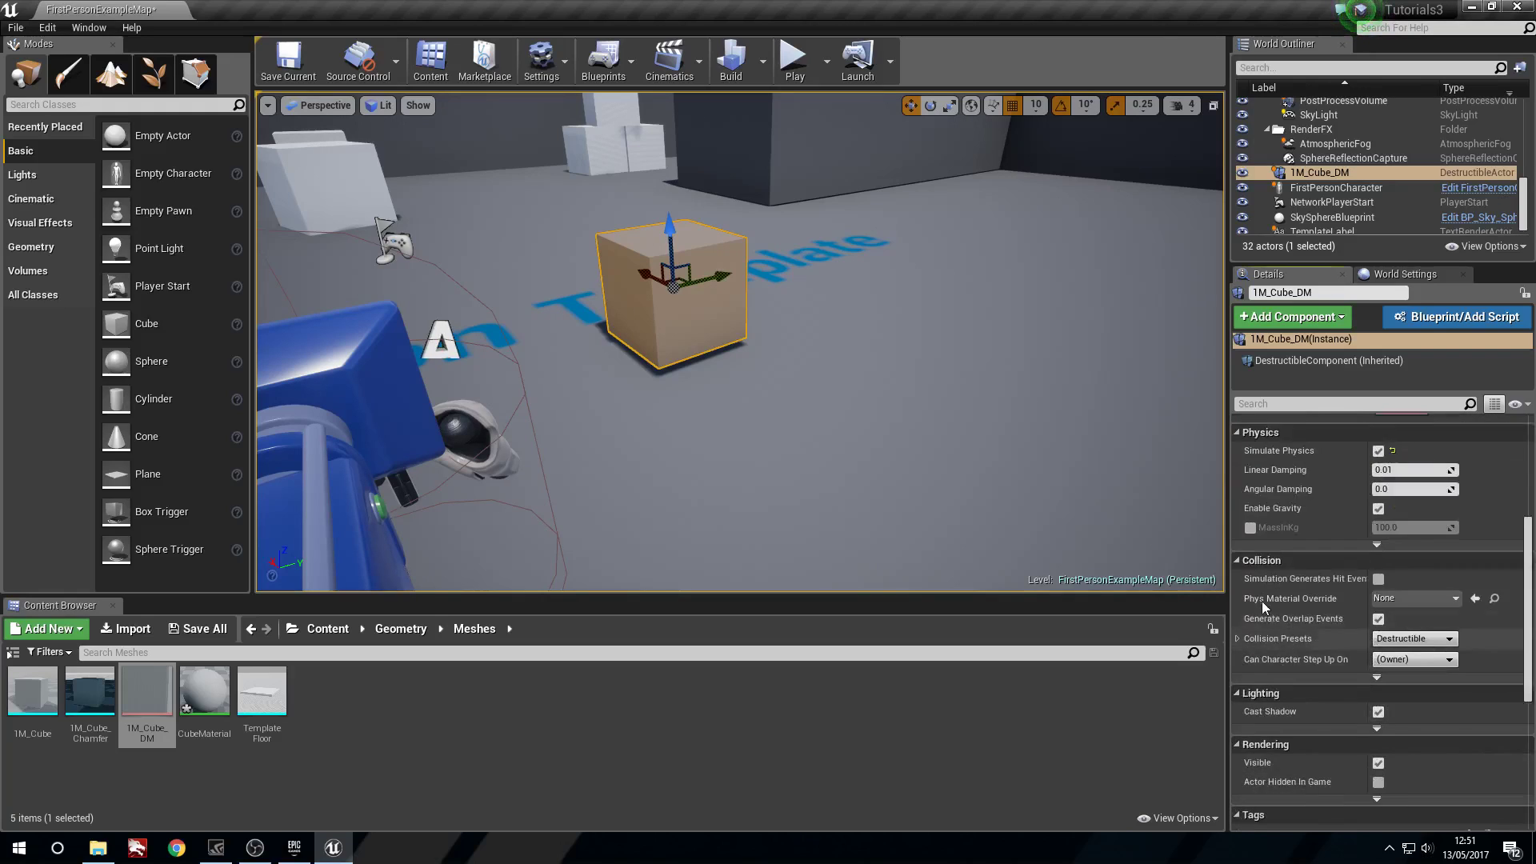
scroll(1261, 601, "up", 1)
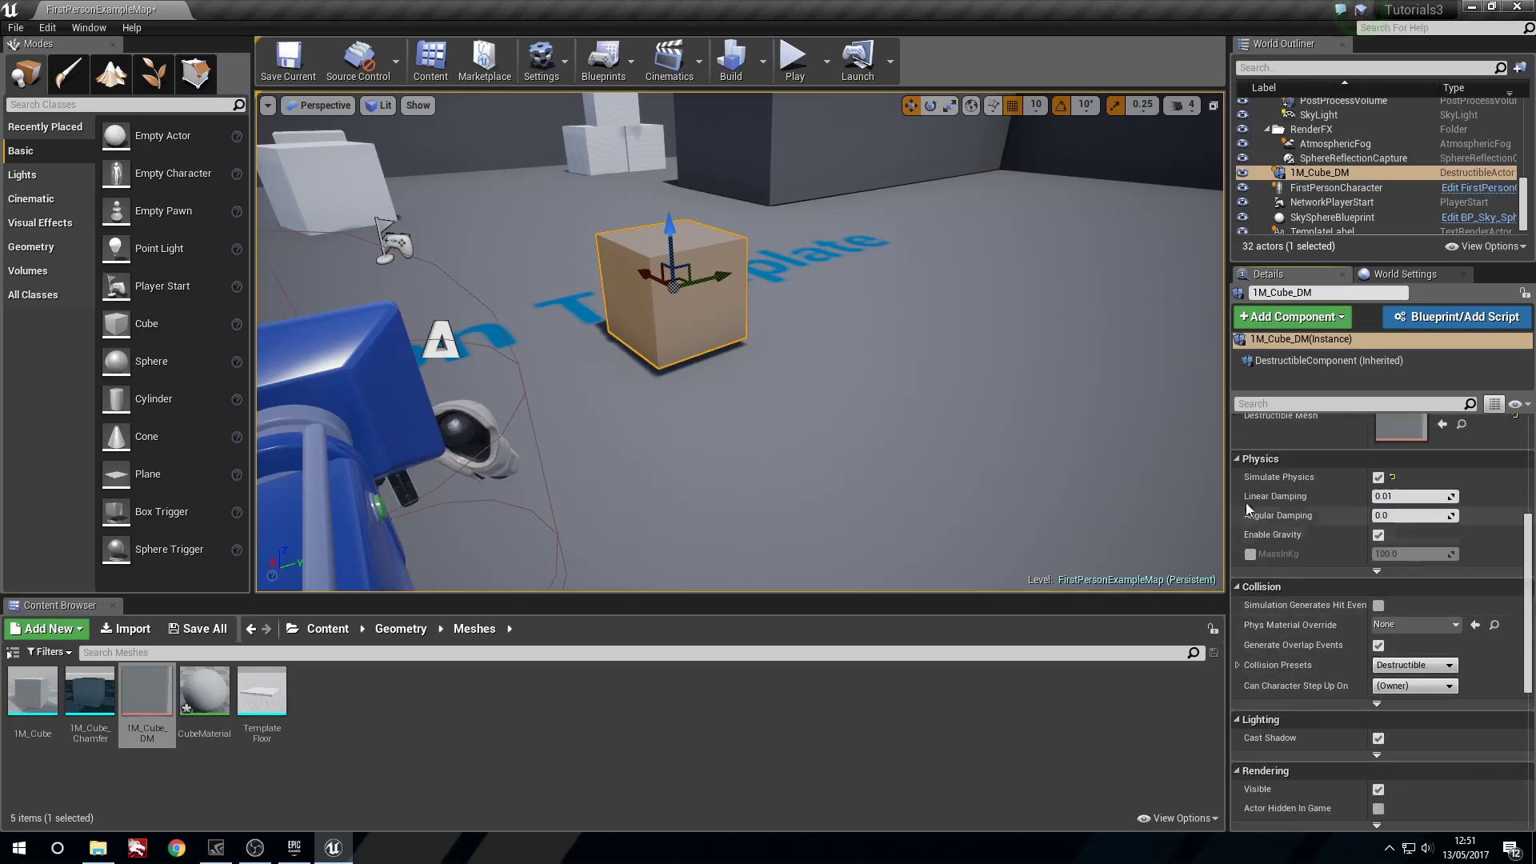
left_click(1378, 573)
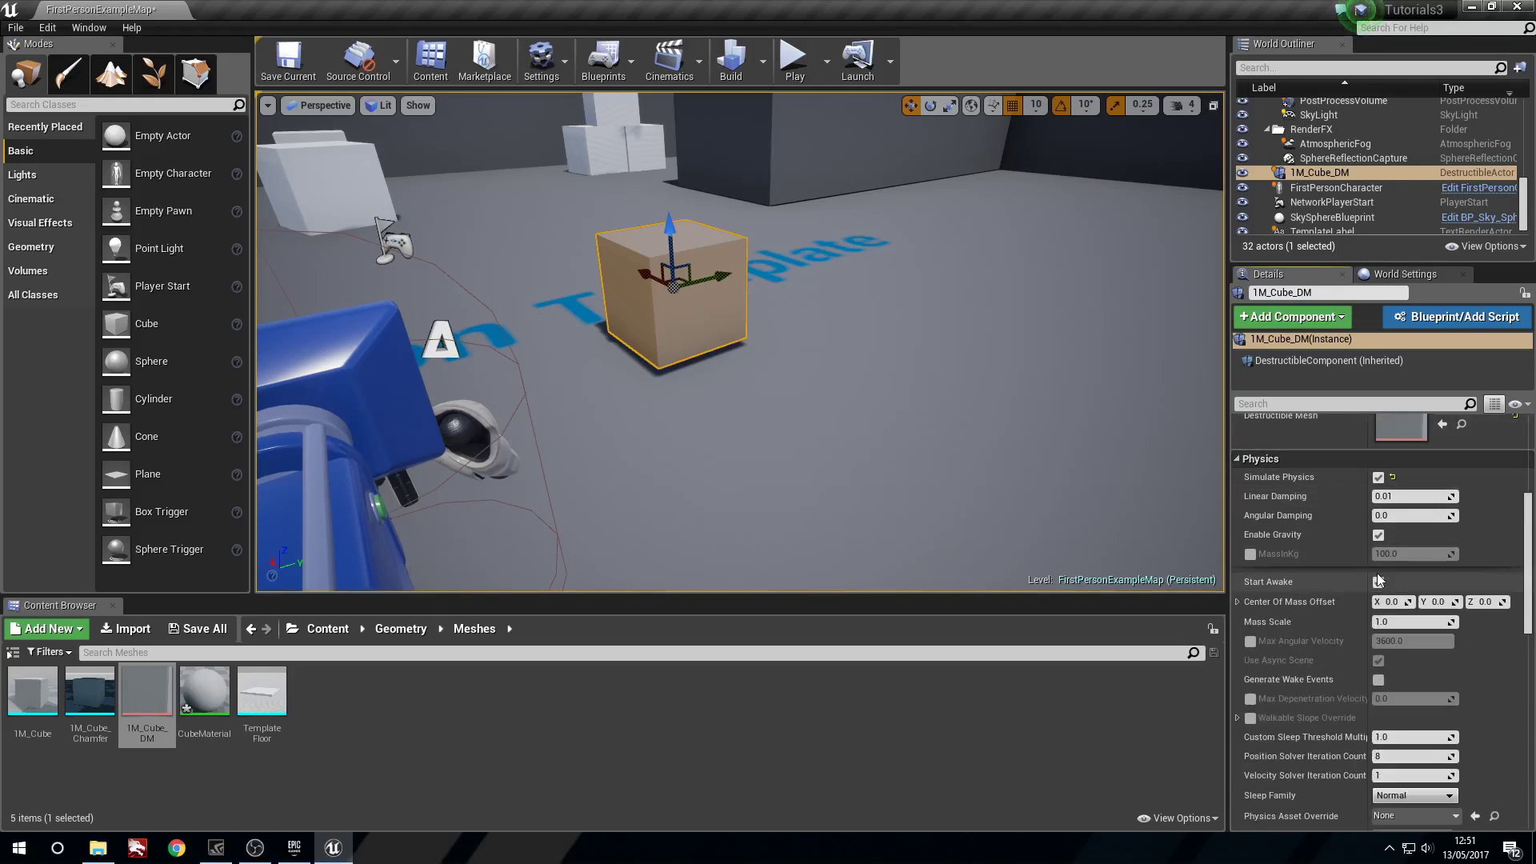
left_click(1378, 582)
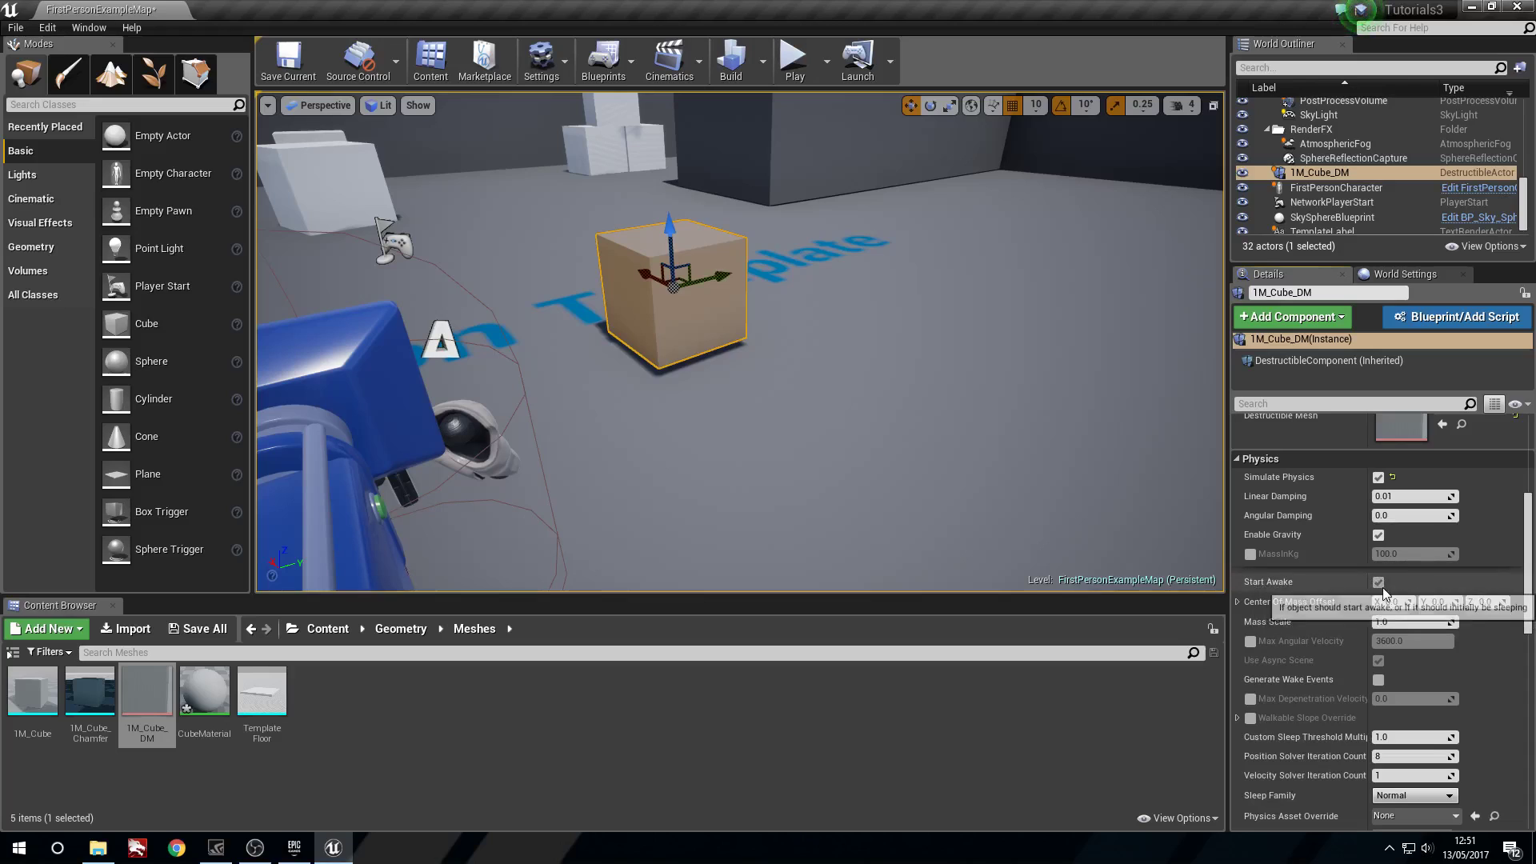
Step: Play-test the cube with Start Awake off, moving around it and breaking it apart, then stop playing
left_click(795, 64)
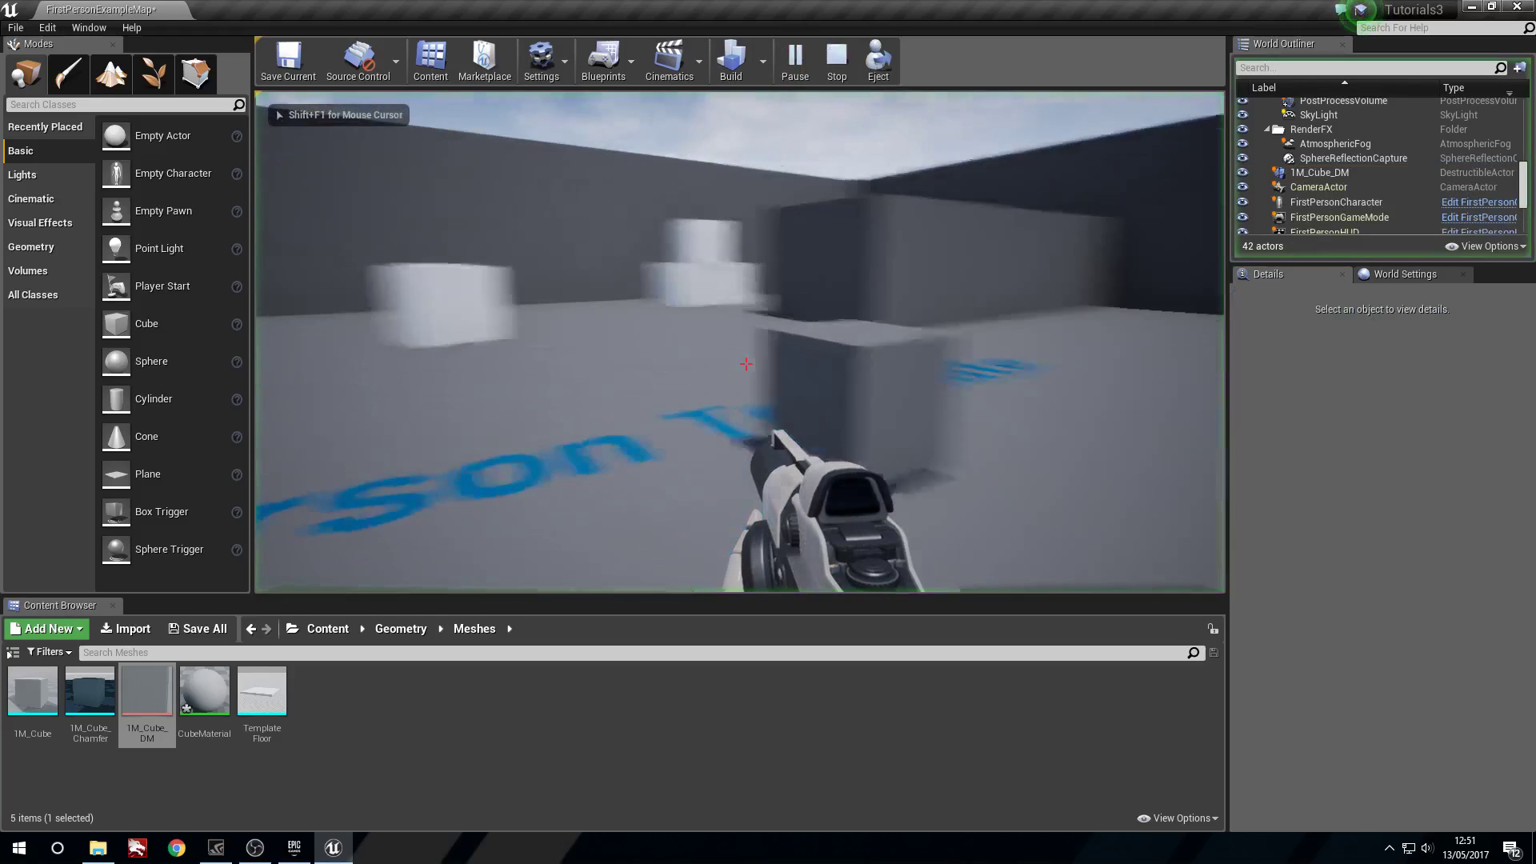
key("d")
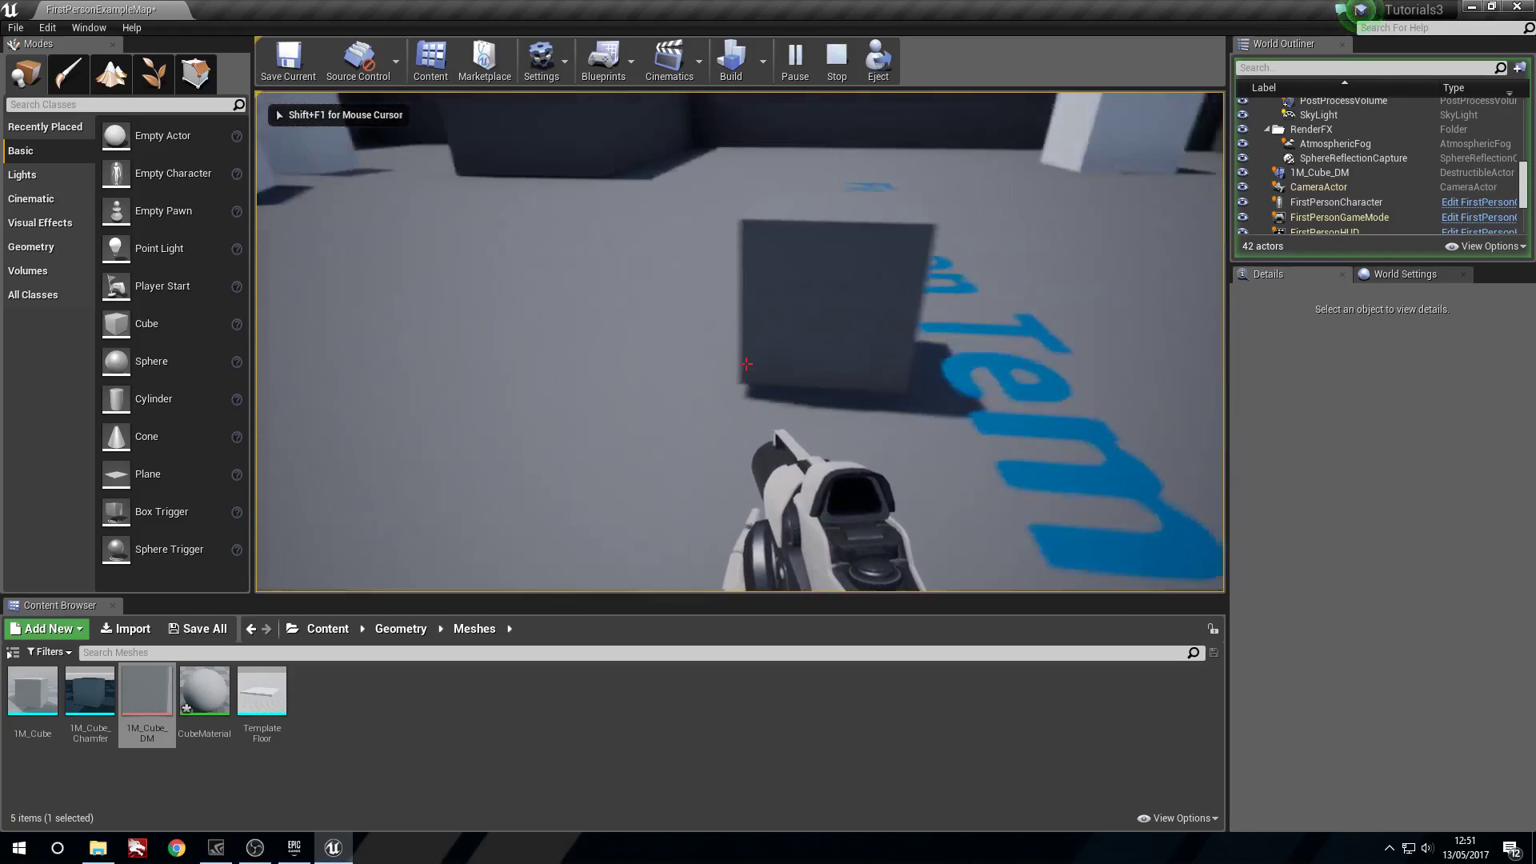
key("d")
key("a")
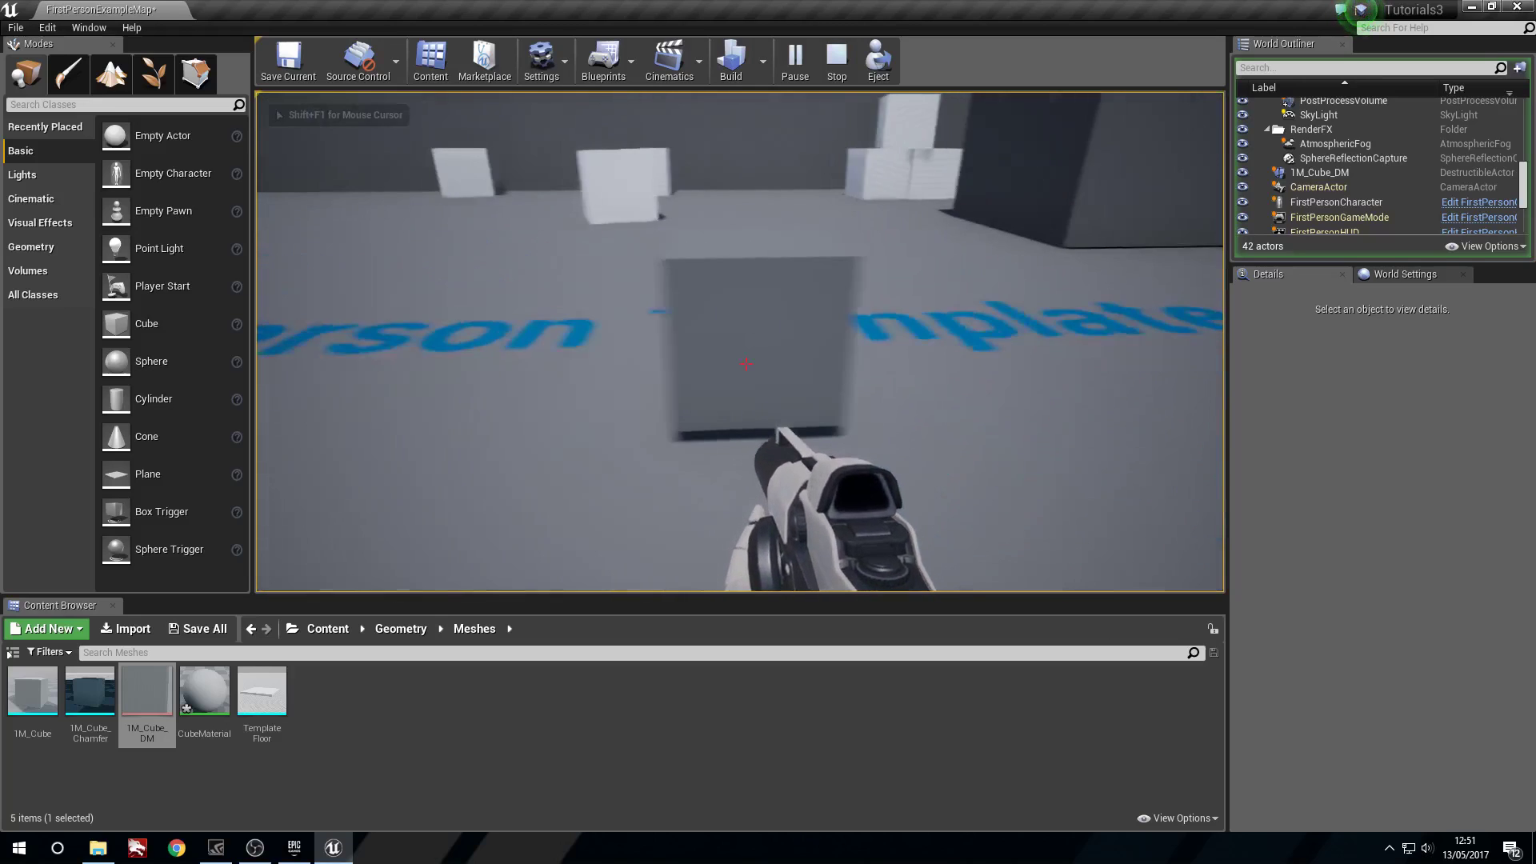
key("s")
key("w")
key("s")
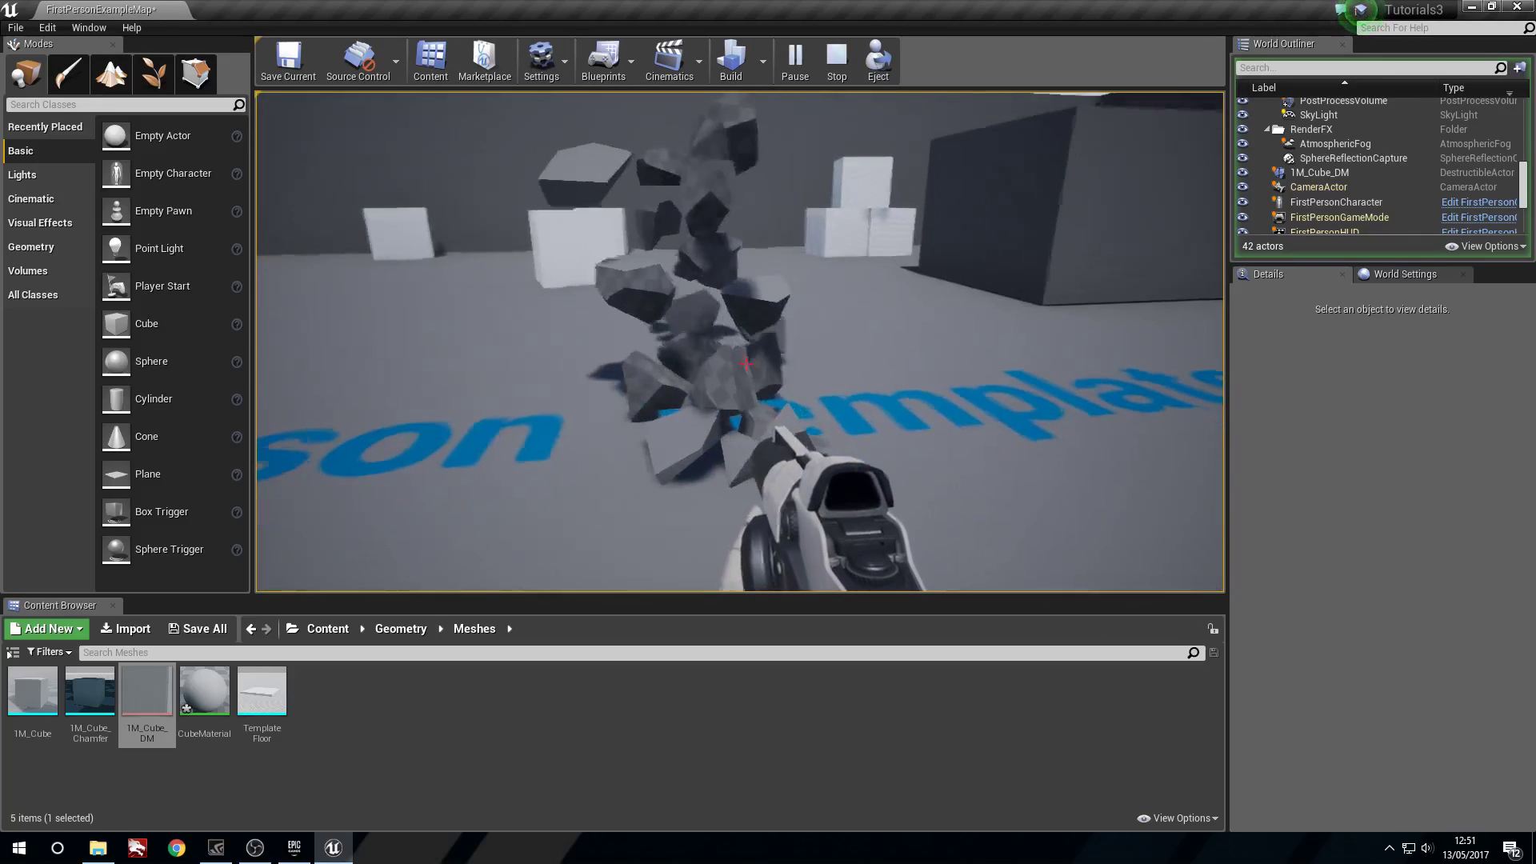
key("shift+F1")
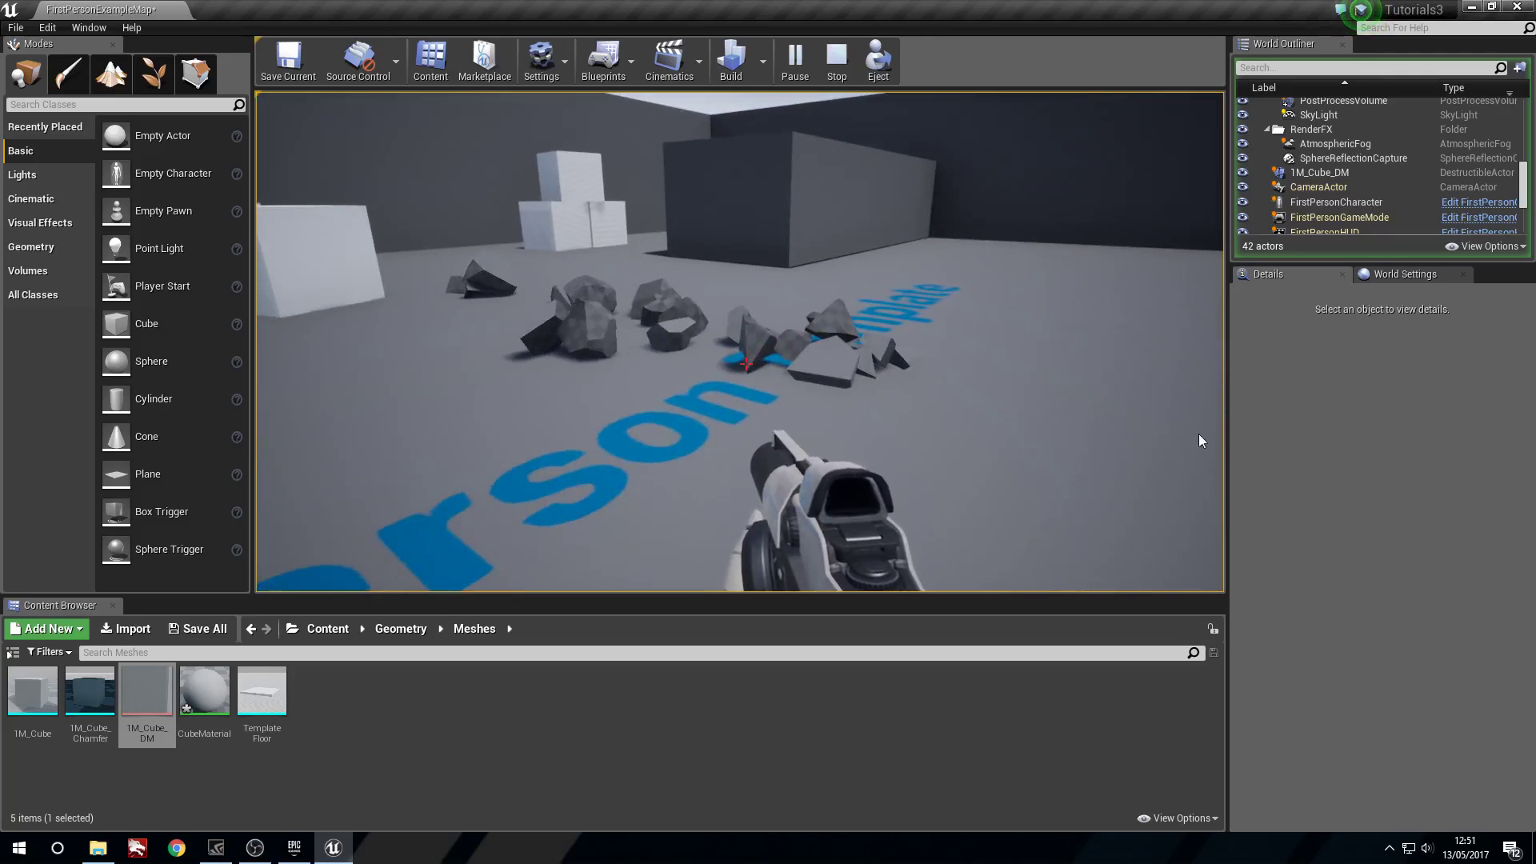
left_click(848, 62)
Step: Run two more short play sessions, shooting the cube in each and stopping after each one
left_click(794, 60)
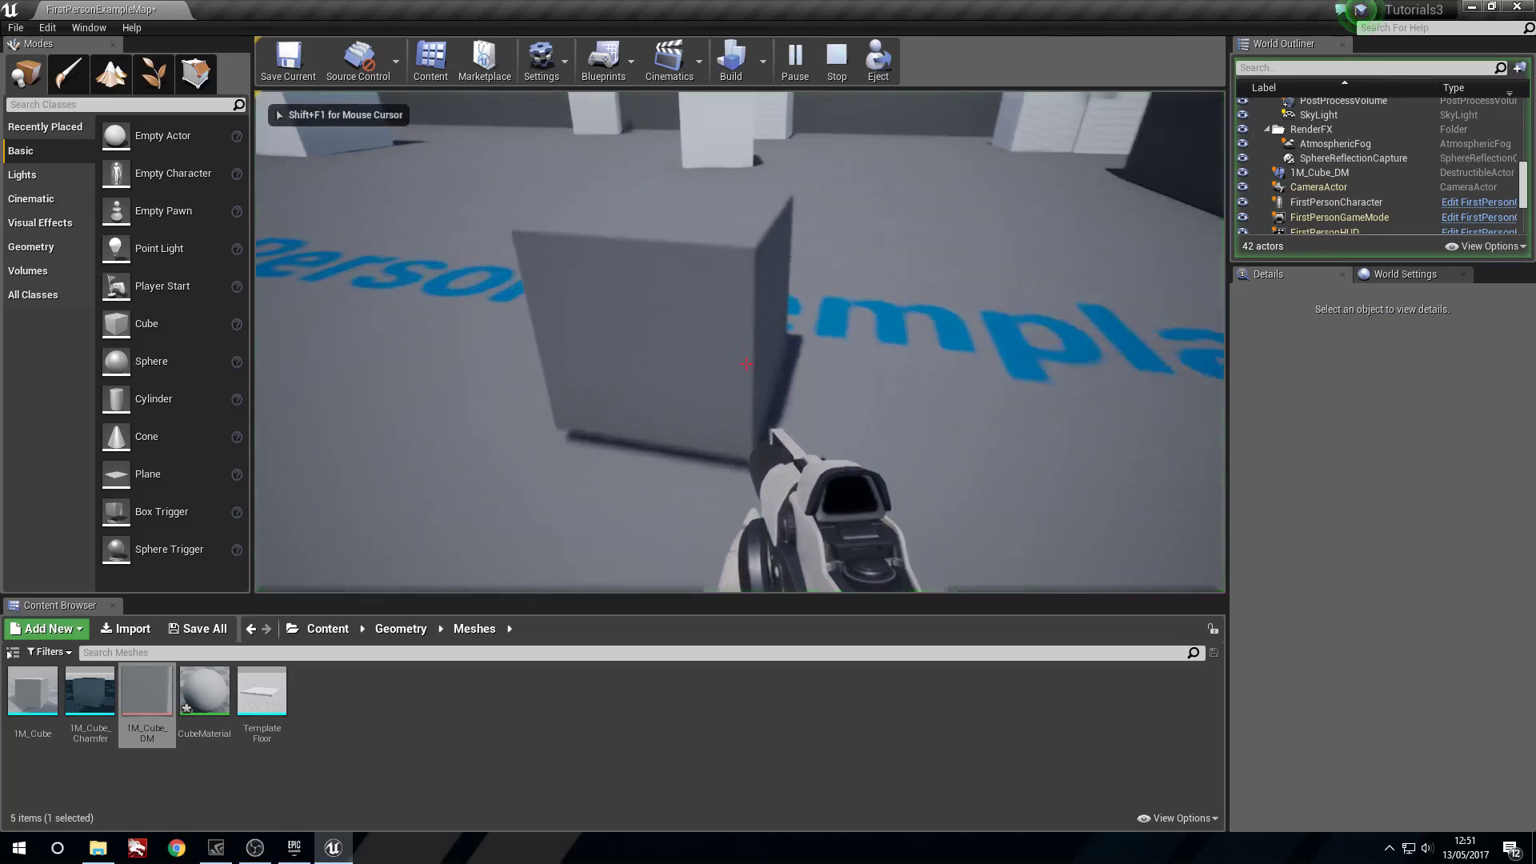
left_click(746, 364)
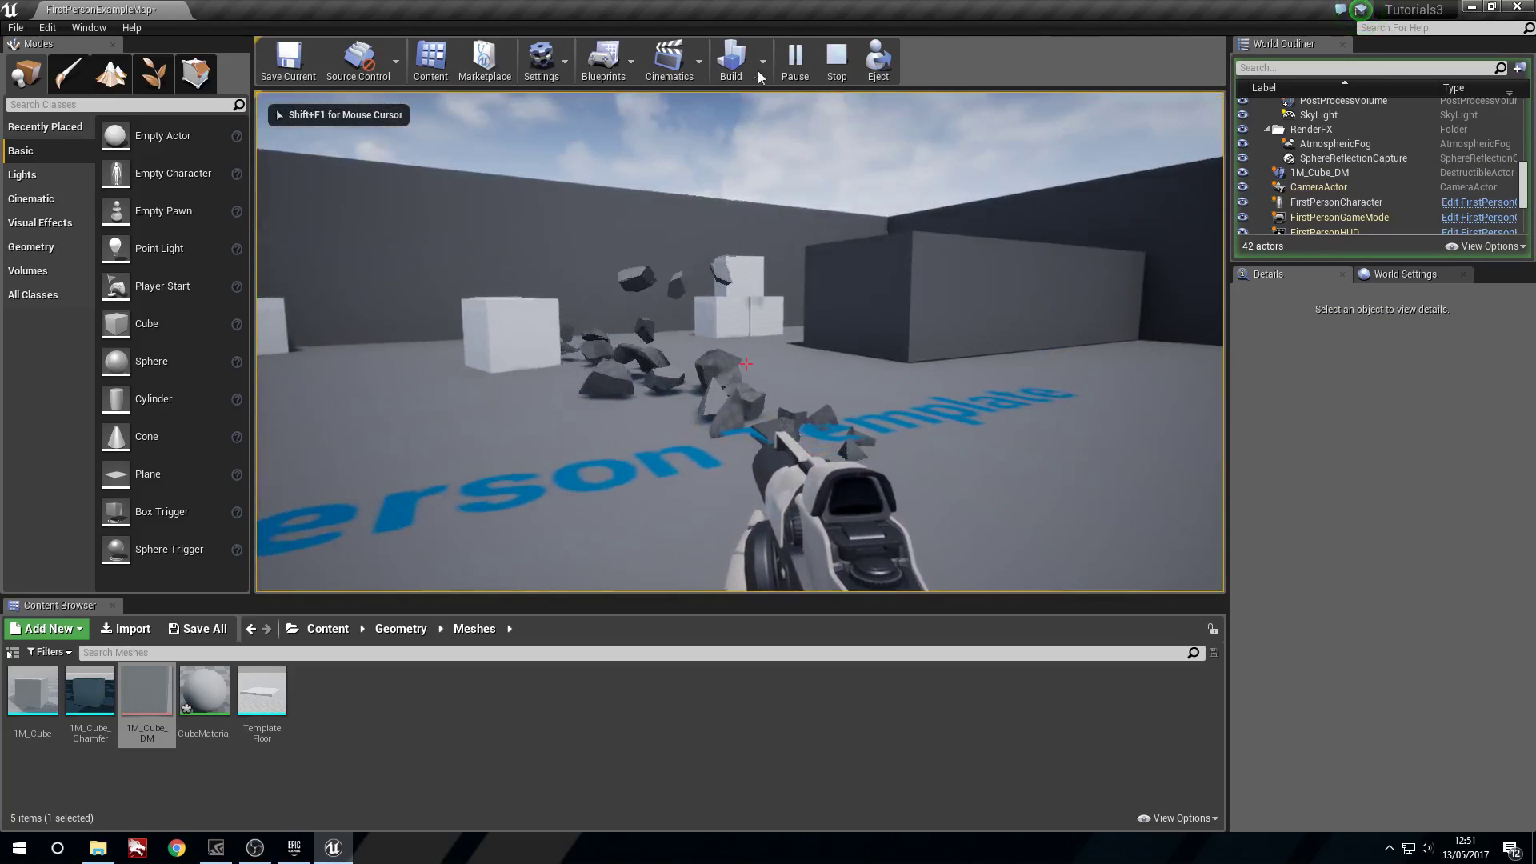
key("Escape")
left_click(795, 60)
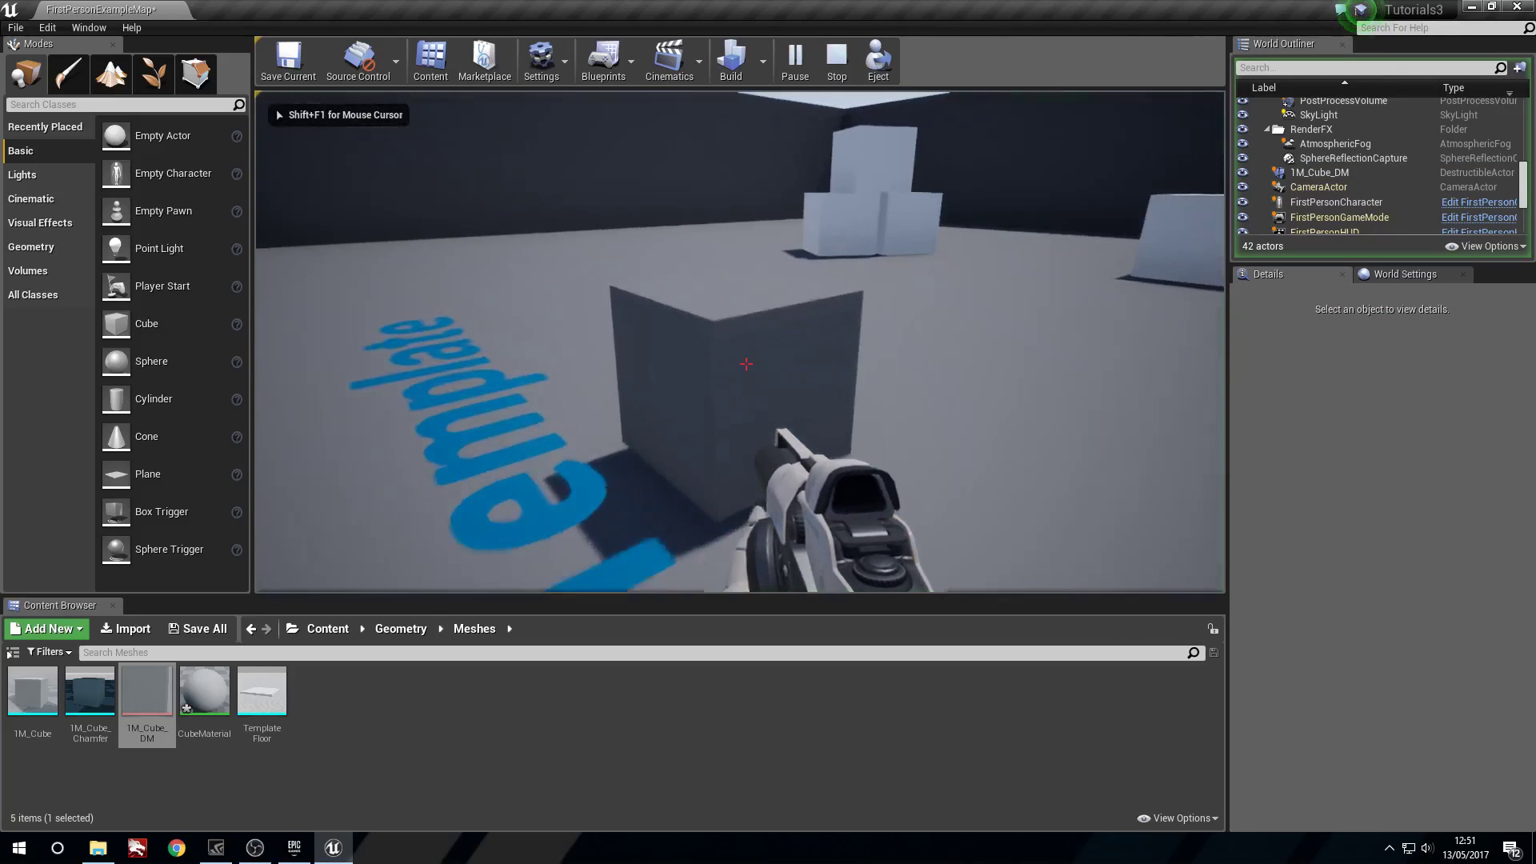
left_click(745, 364)
key("Escape")
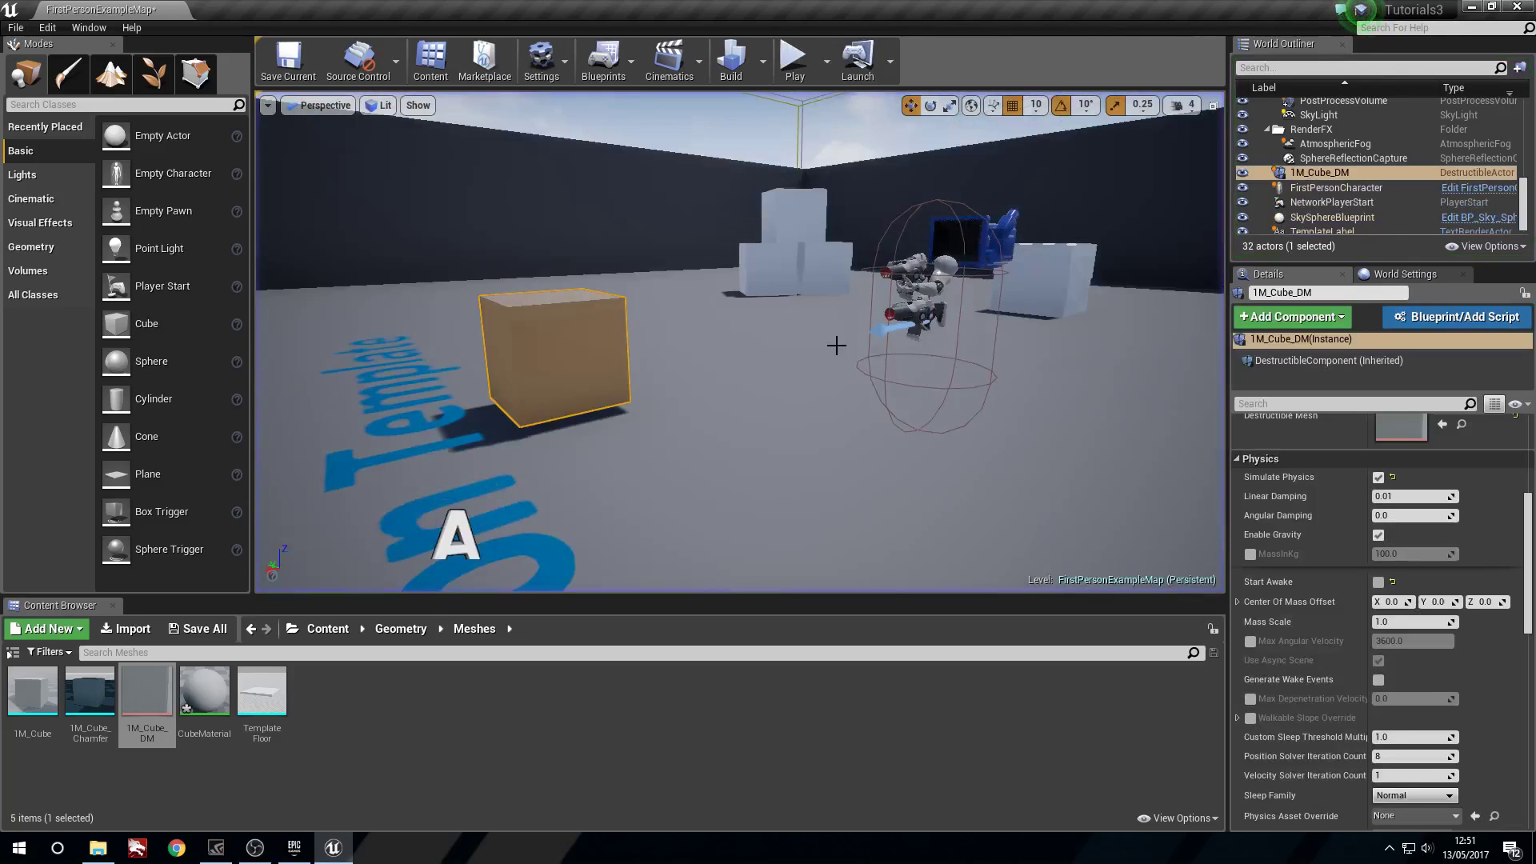
Step: Play the level once more to watch how the shot cube's fragments scatter, then end the session
right_click_drag(836, 345, 827, 348)
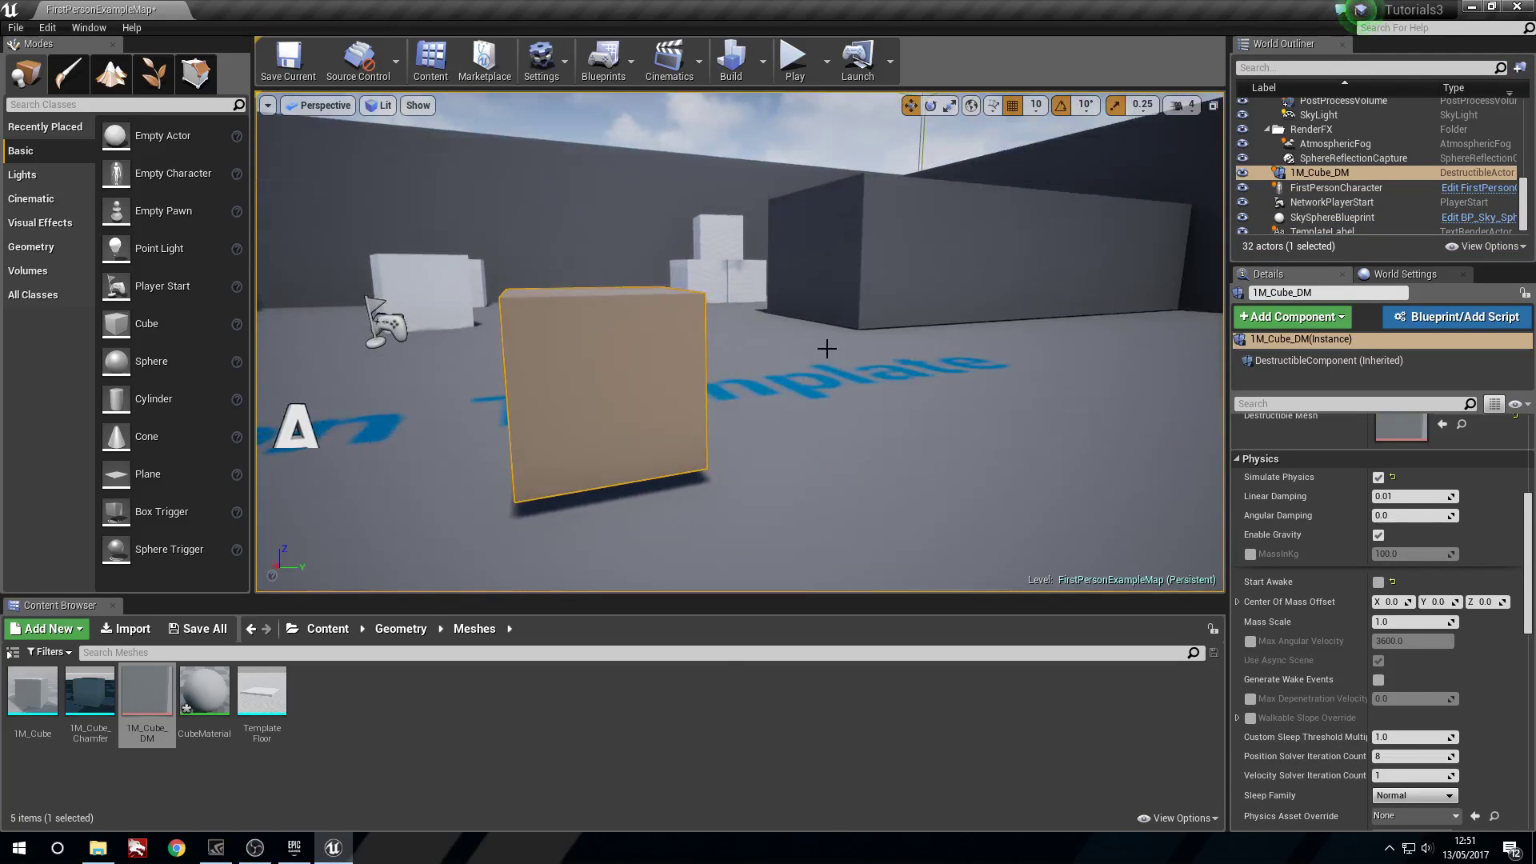
left_click(789, 73)
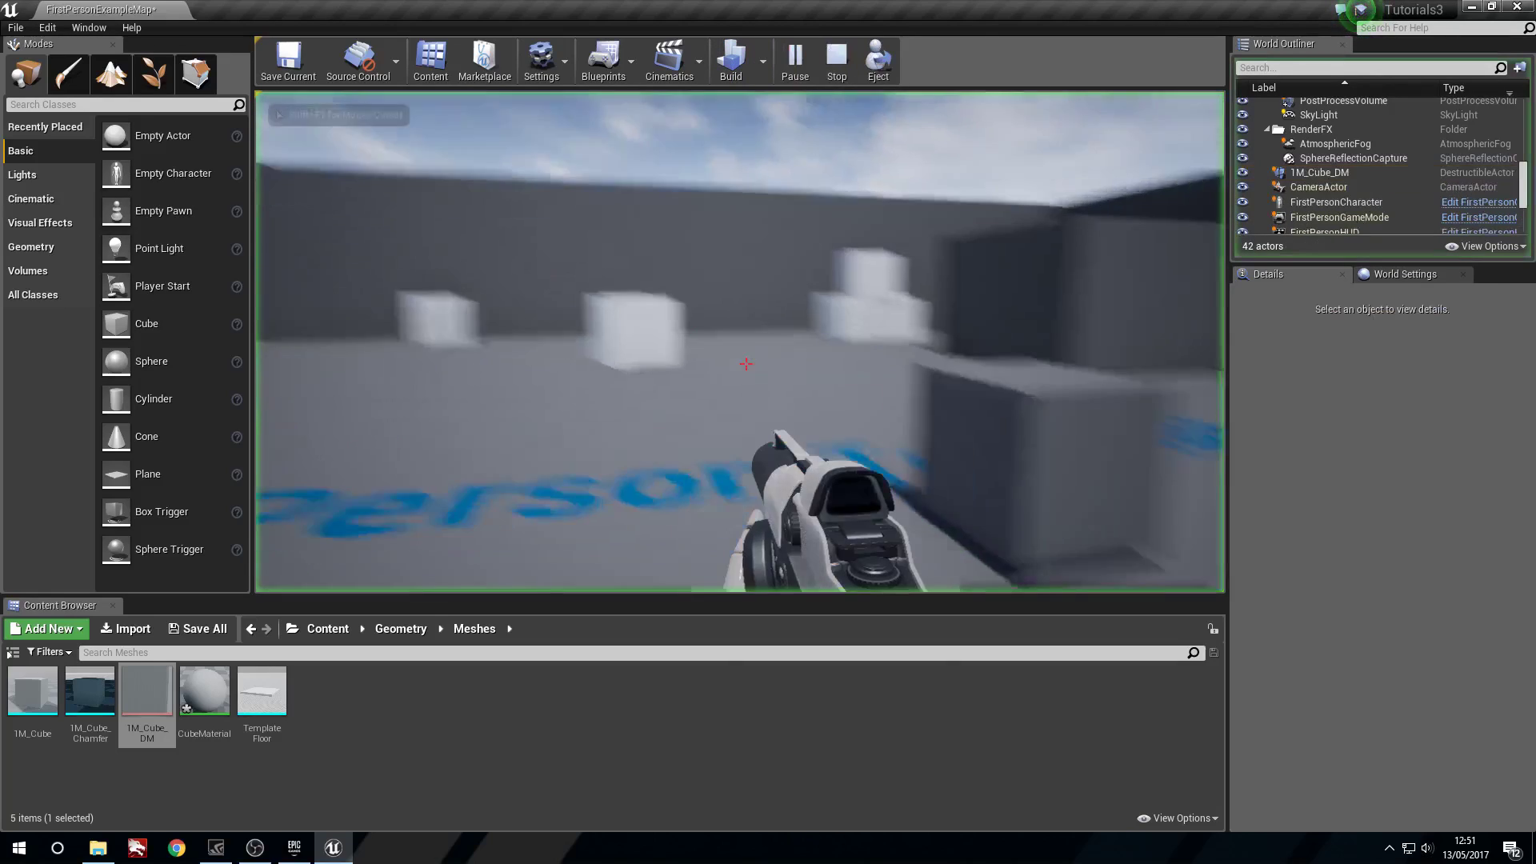
left_click(745, 365)
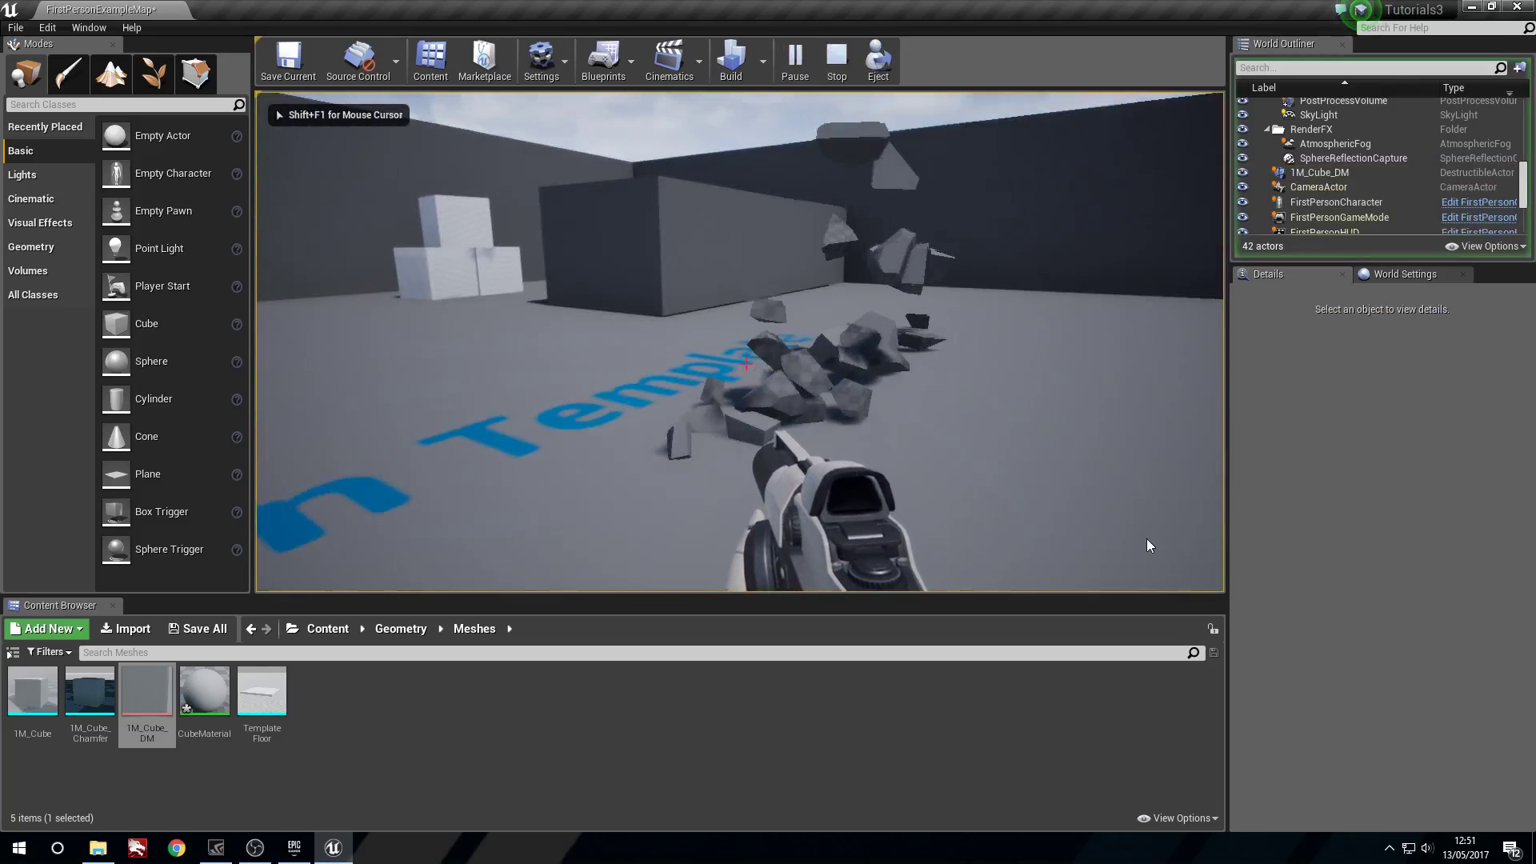
key("Escape")
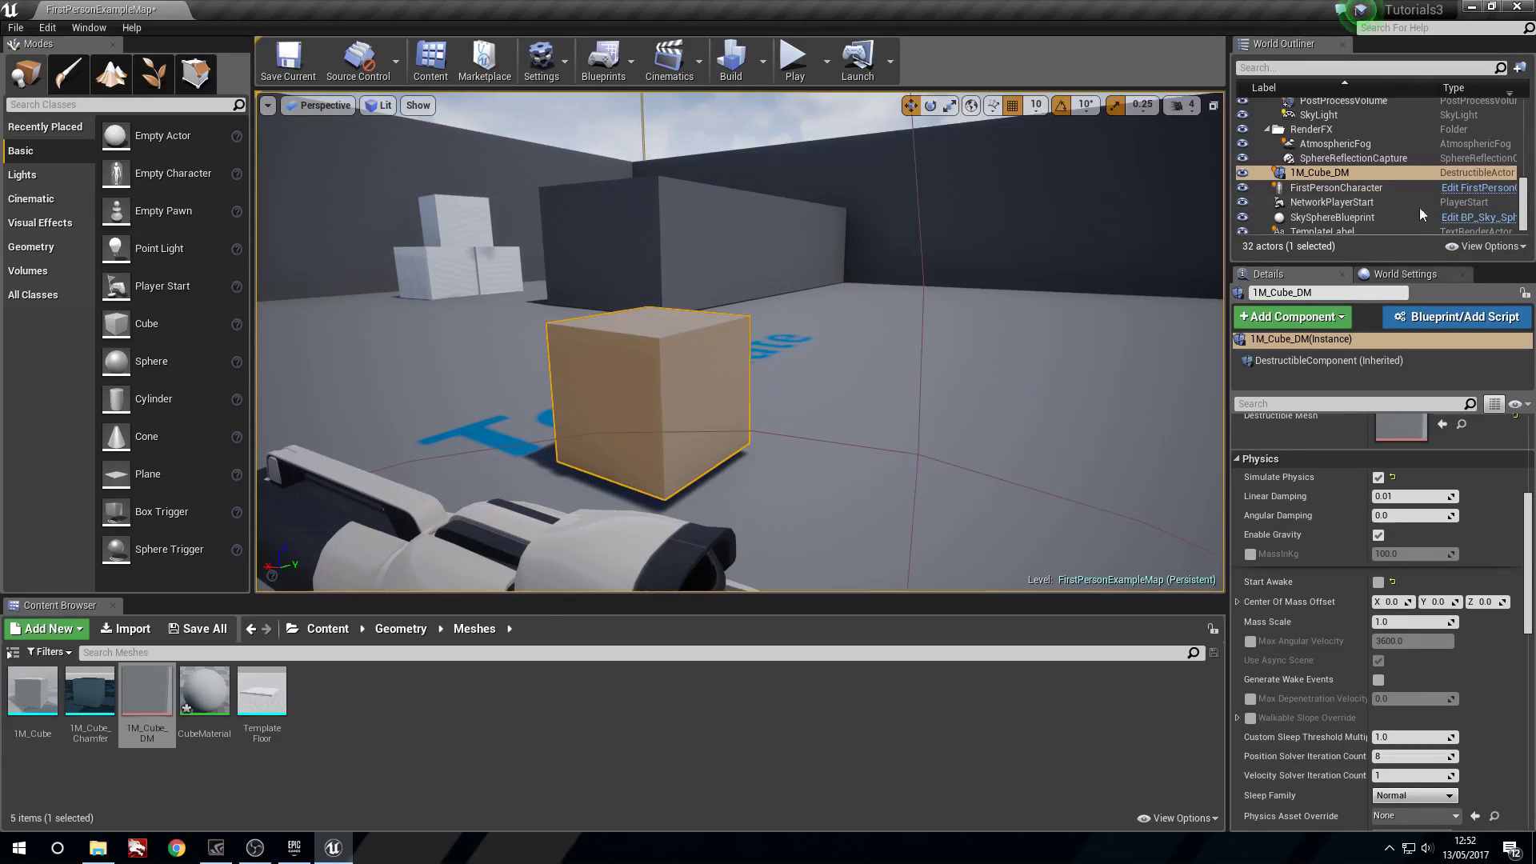
Step: Set the Damage Threshold of the 1M_Cube_DM destructible mesh to 100000, save the asset and close its editor
double_click(147, 693)
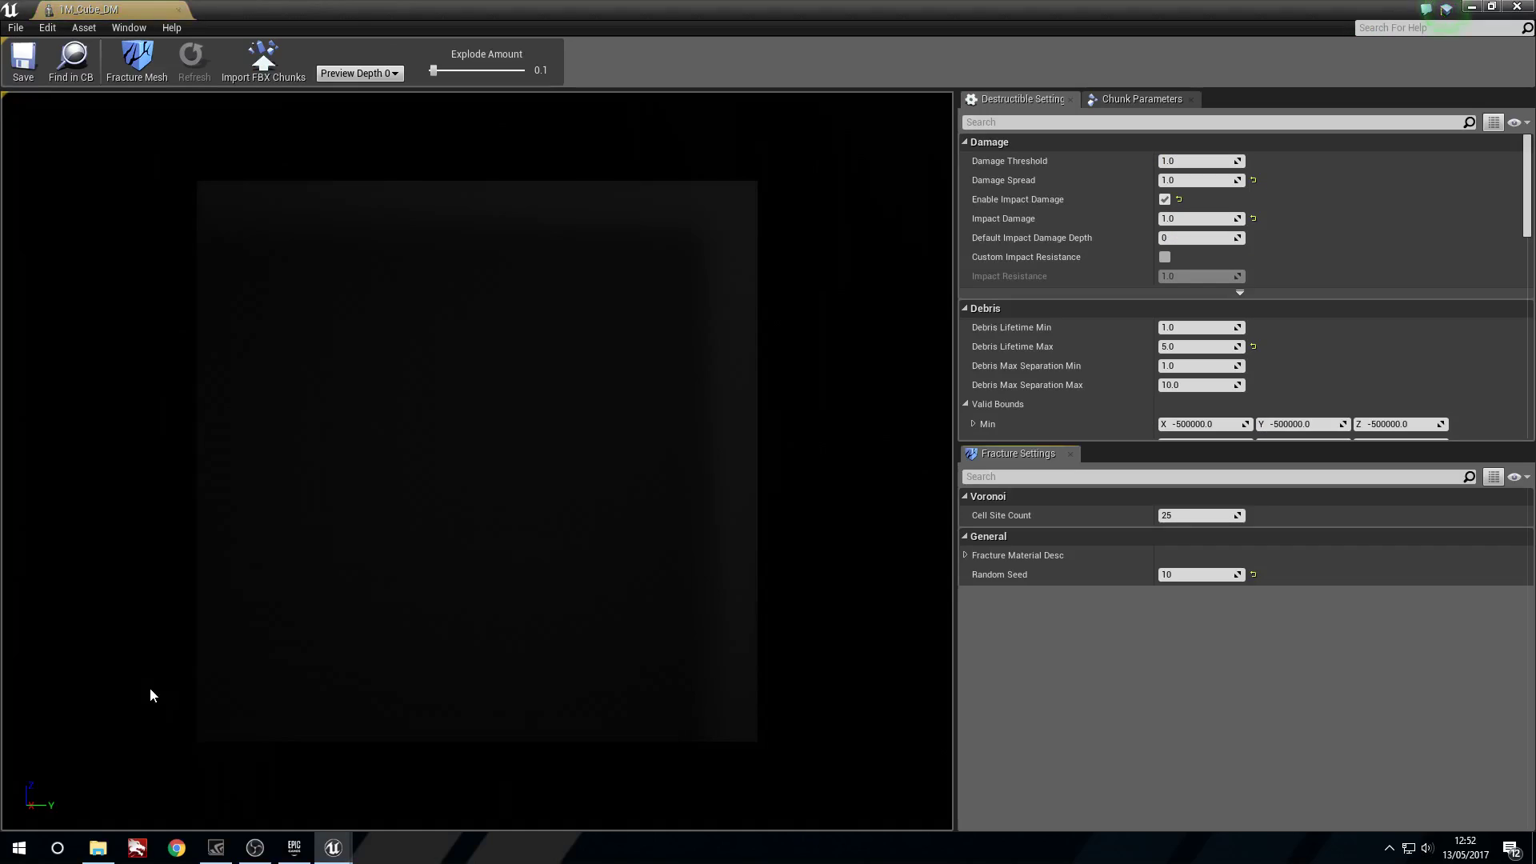
right_click_drag(565, 281, 448, 280)
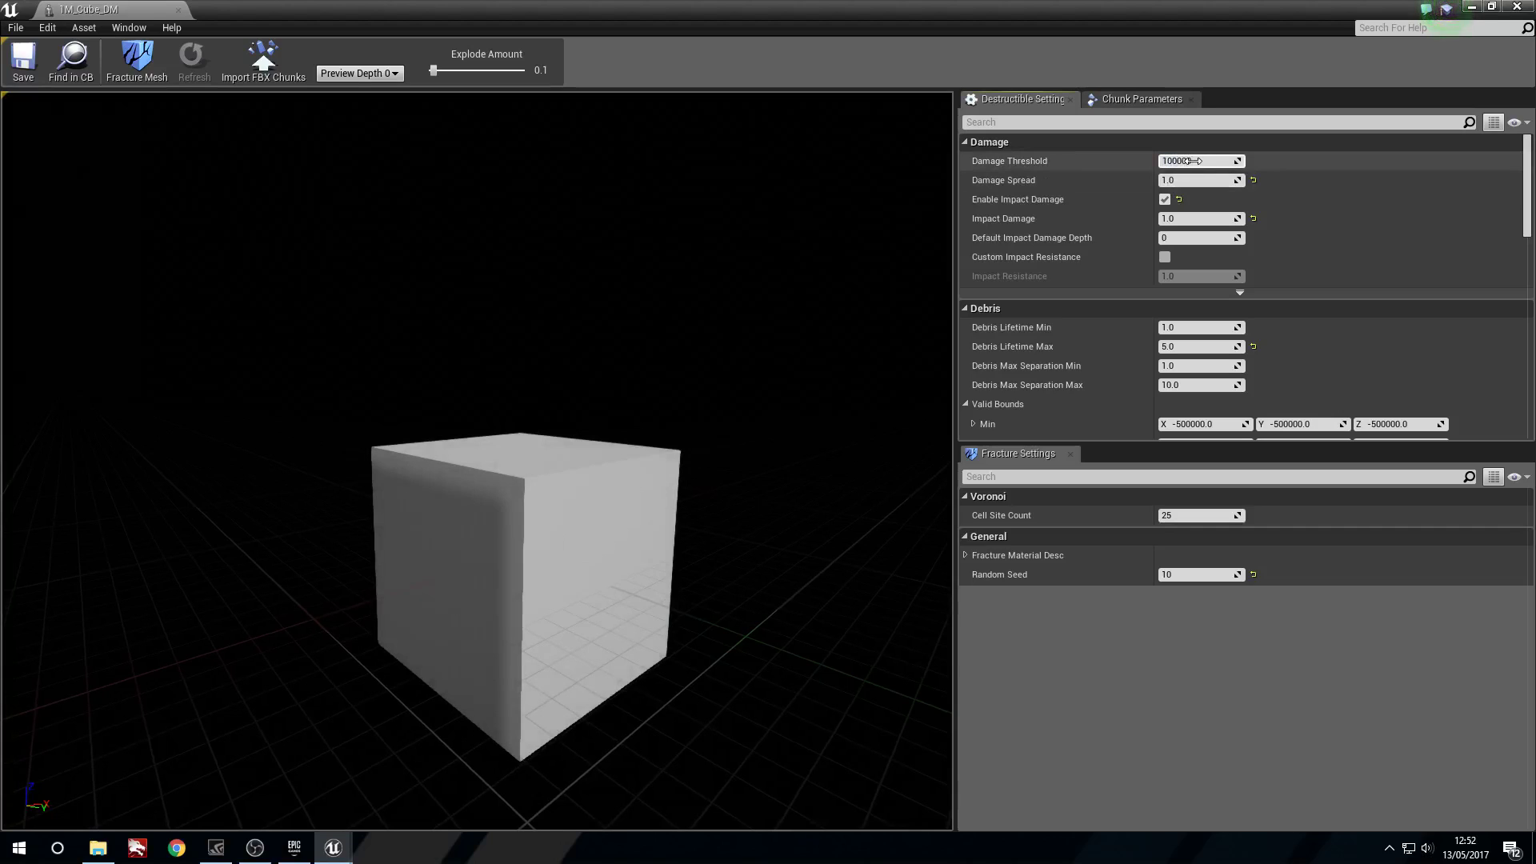
key("Return")
left_click(23, 60)
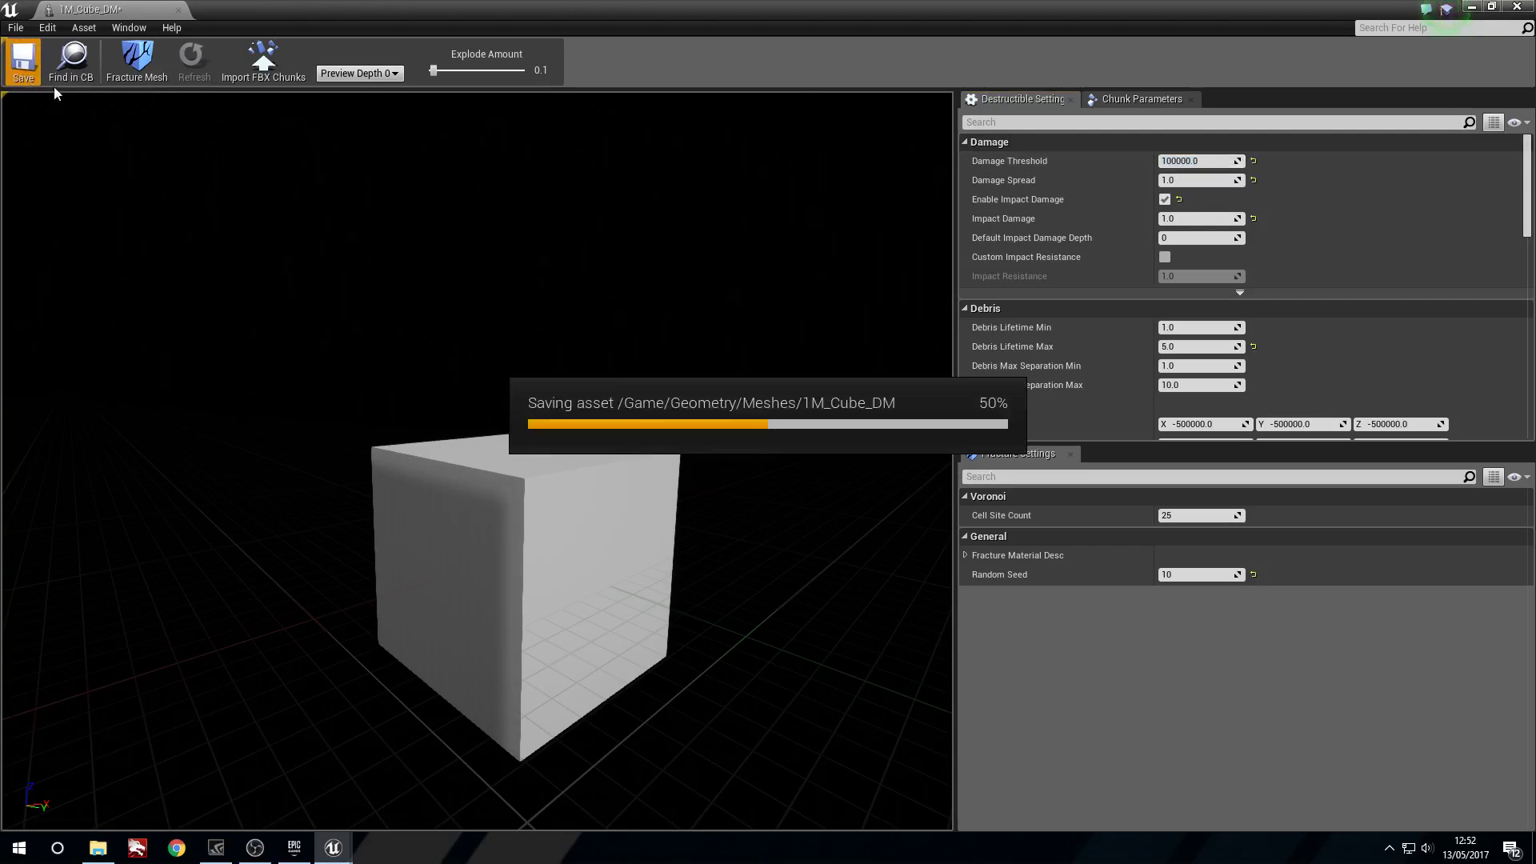
left_click(1517, 7)
Step: Play-test the cube's resistance to damage with the new Damage Threshold, then stop playing
left_click(794, 64)
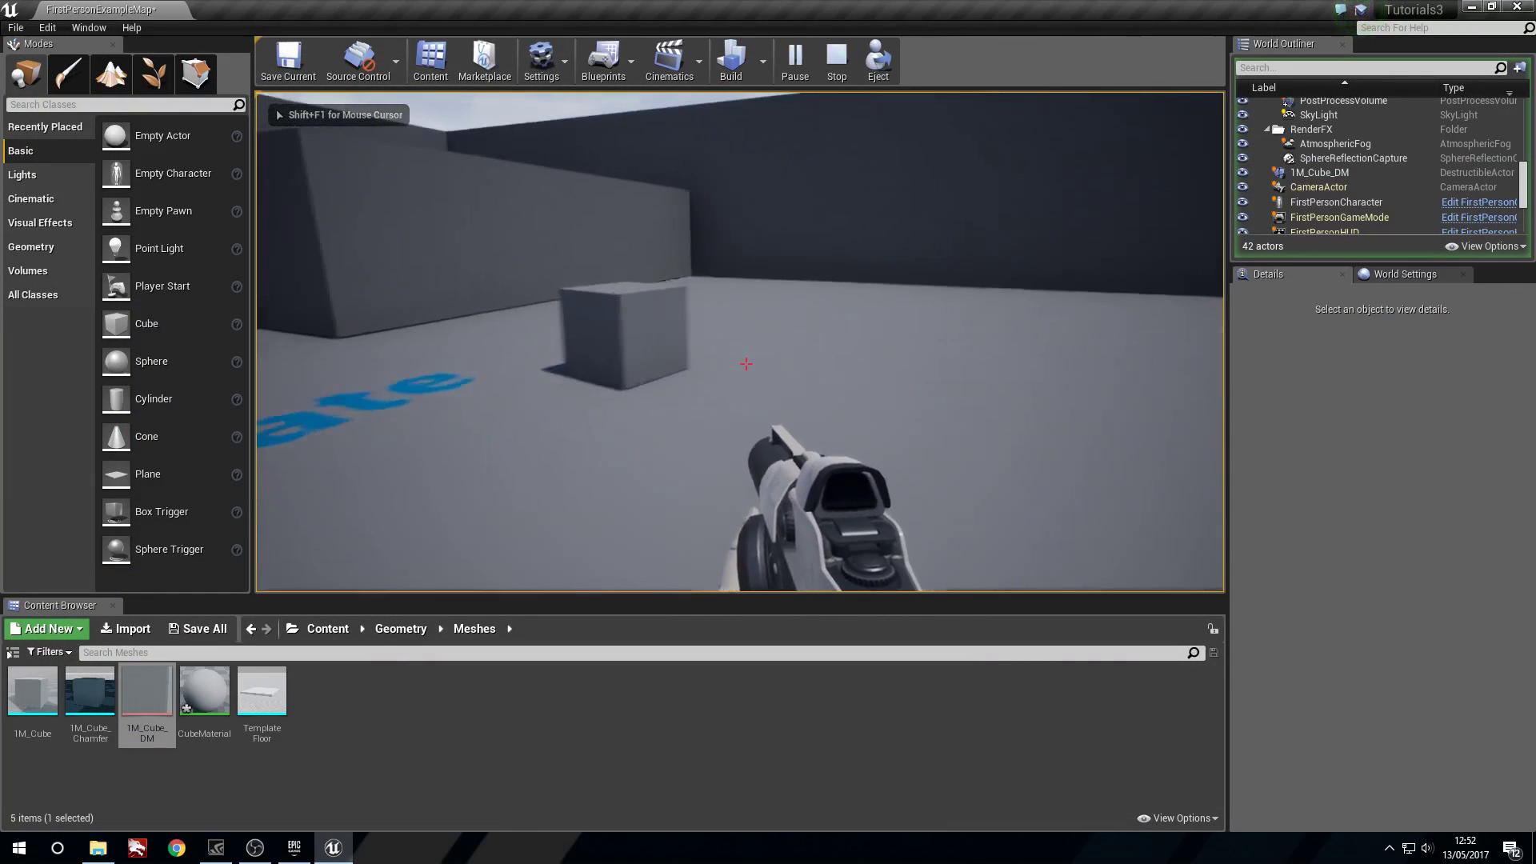
key("w")
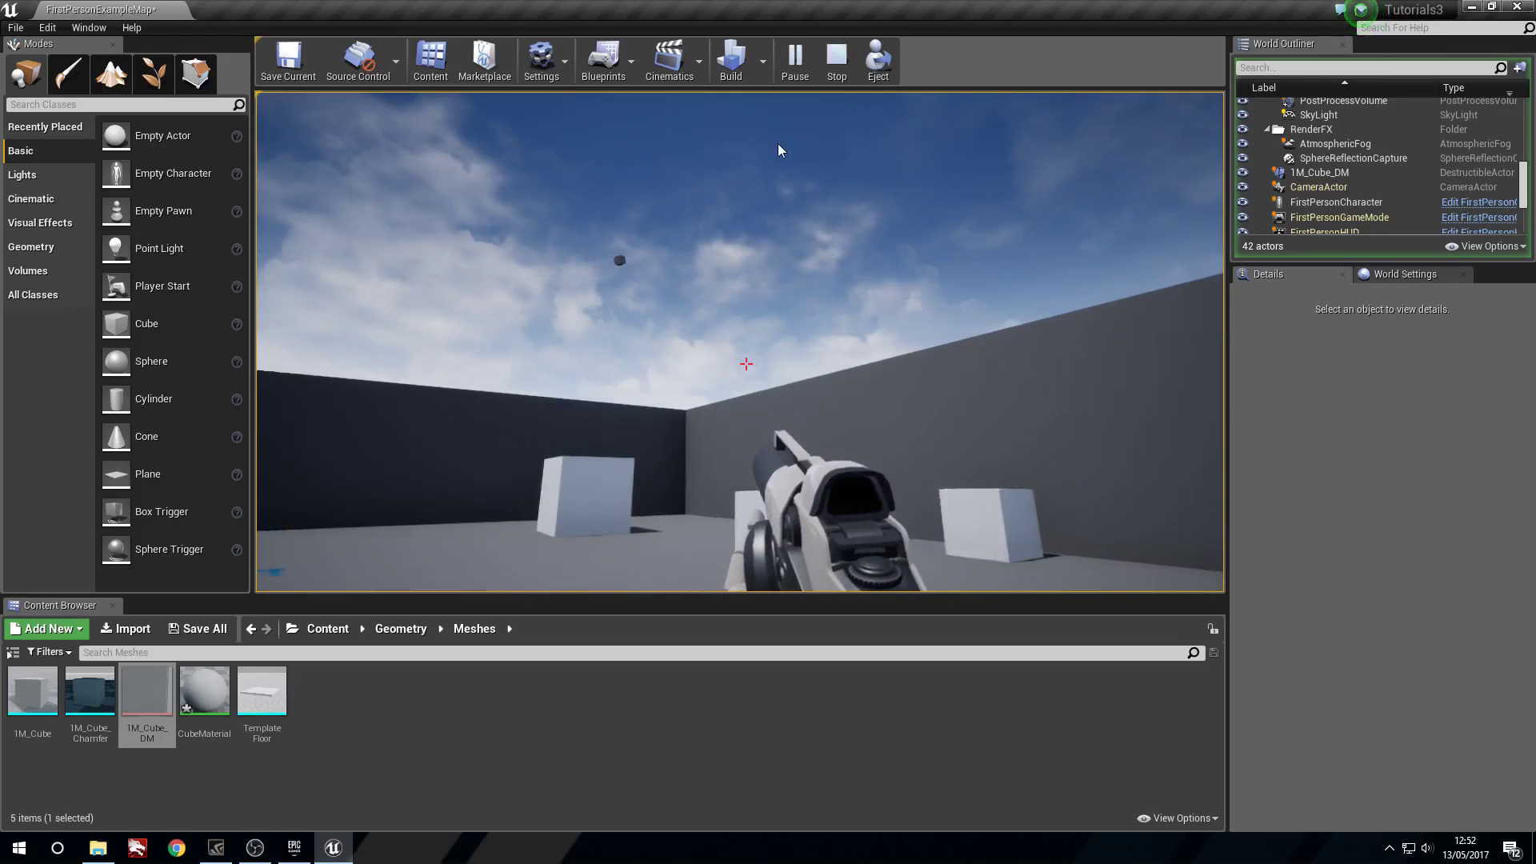
key("Escape")
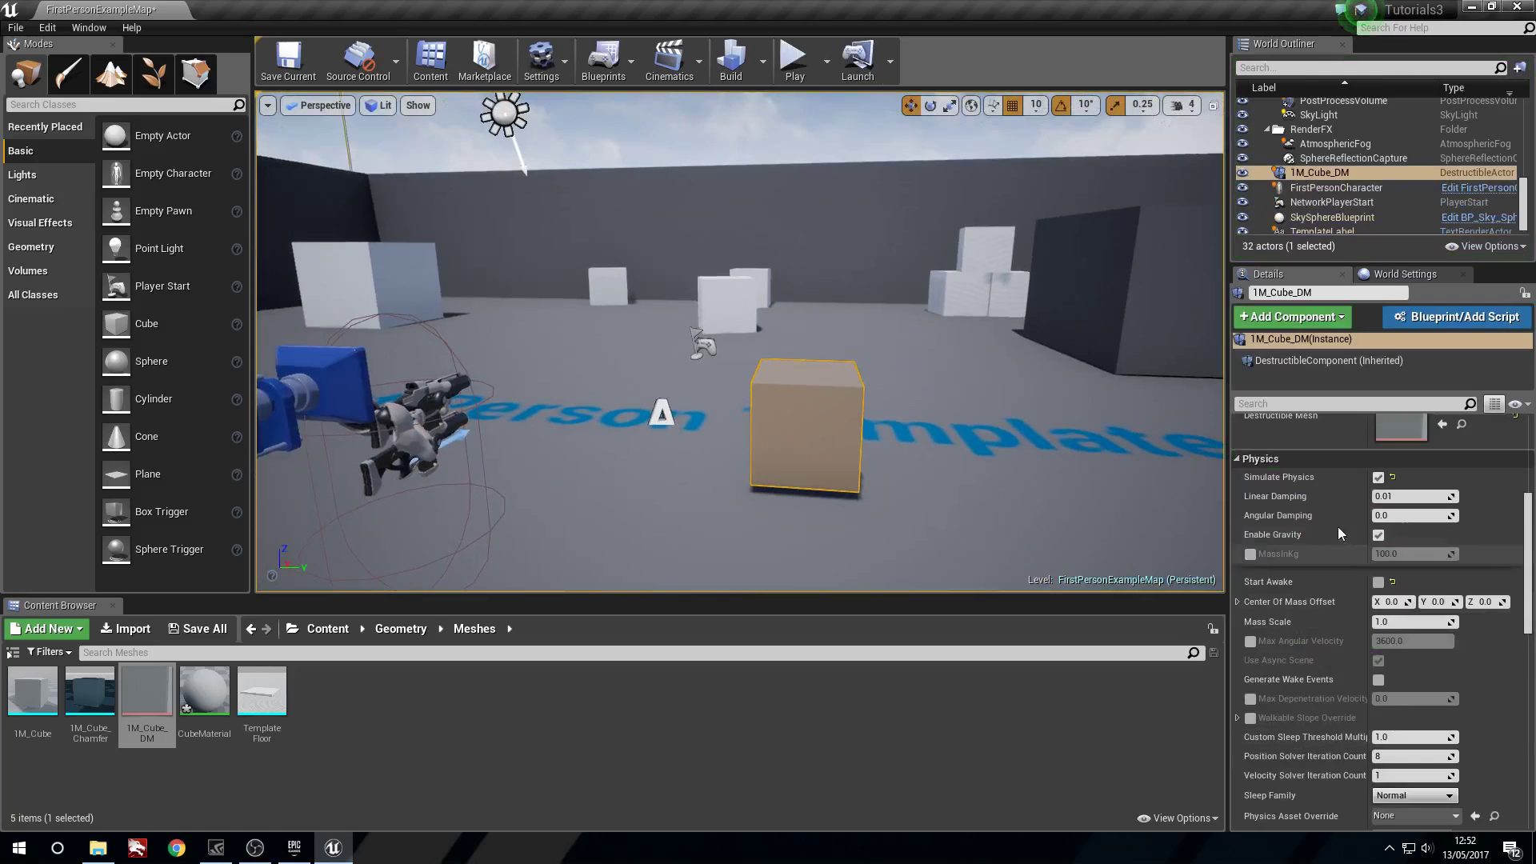
Step: Enable the MassInKg override for the placed 1M_Cube_DM actor and set its mass to 500 kg
scroll(1320, 560, "up", 2)
left_click(1251, 604)
left_click(1404, 605)
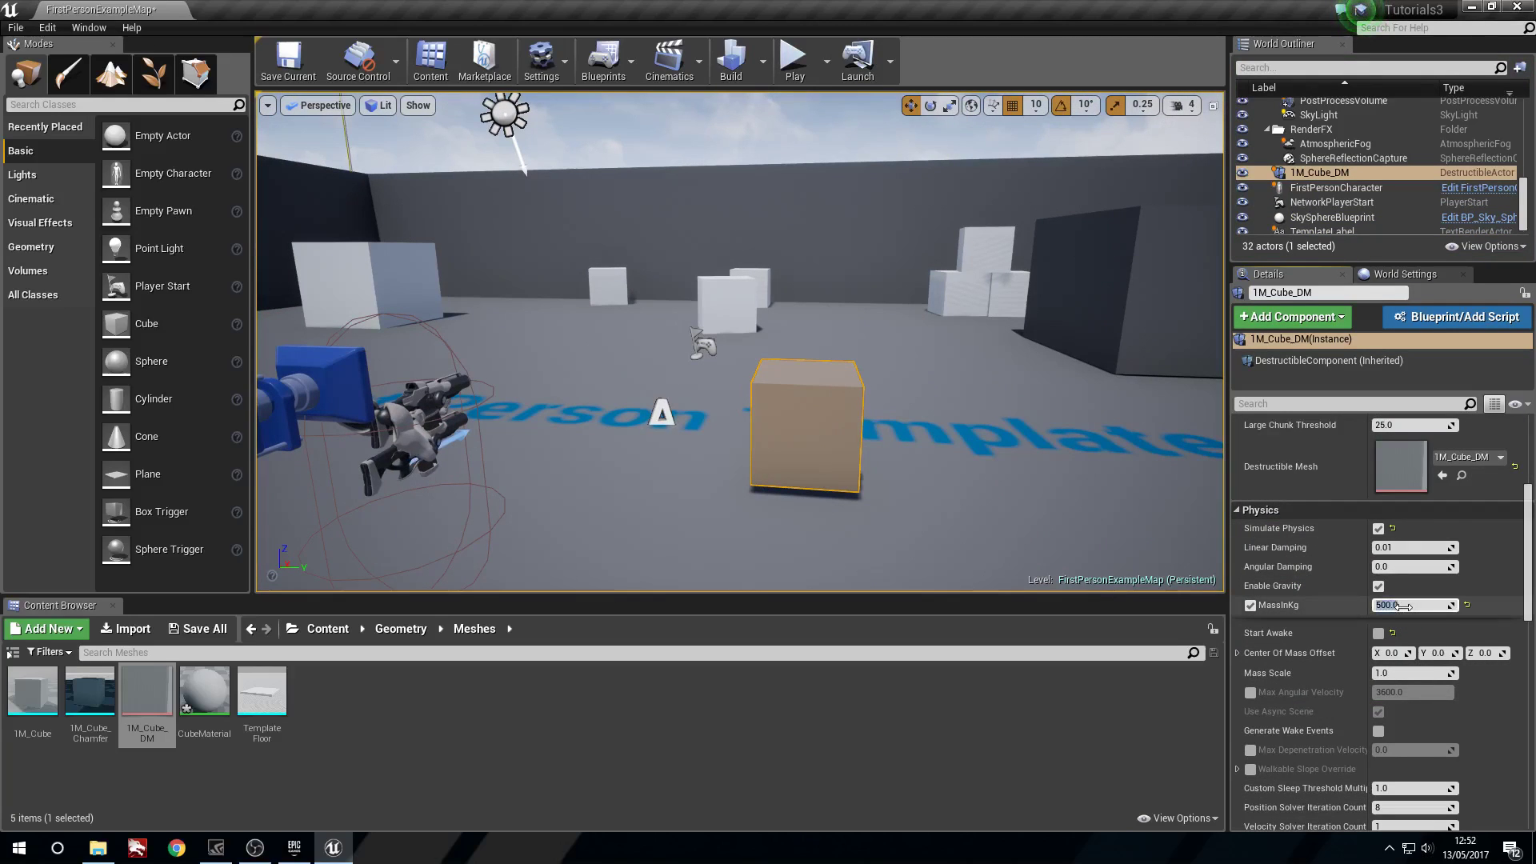
Step: Play-test how the 500 kg cube moves when it is shot, then stop playing
left_click(780, 66)
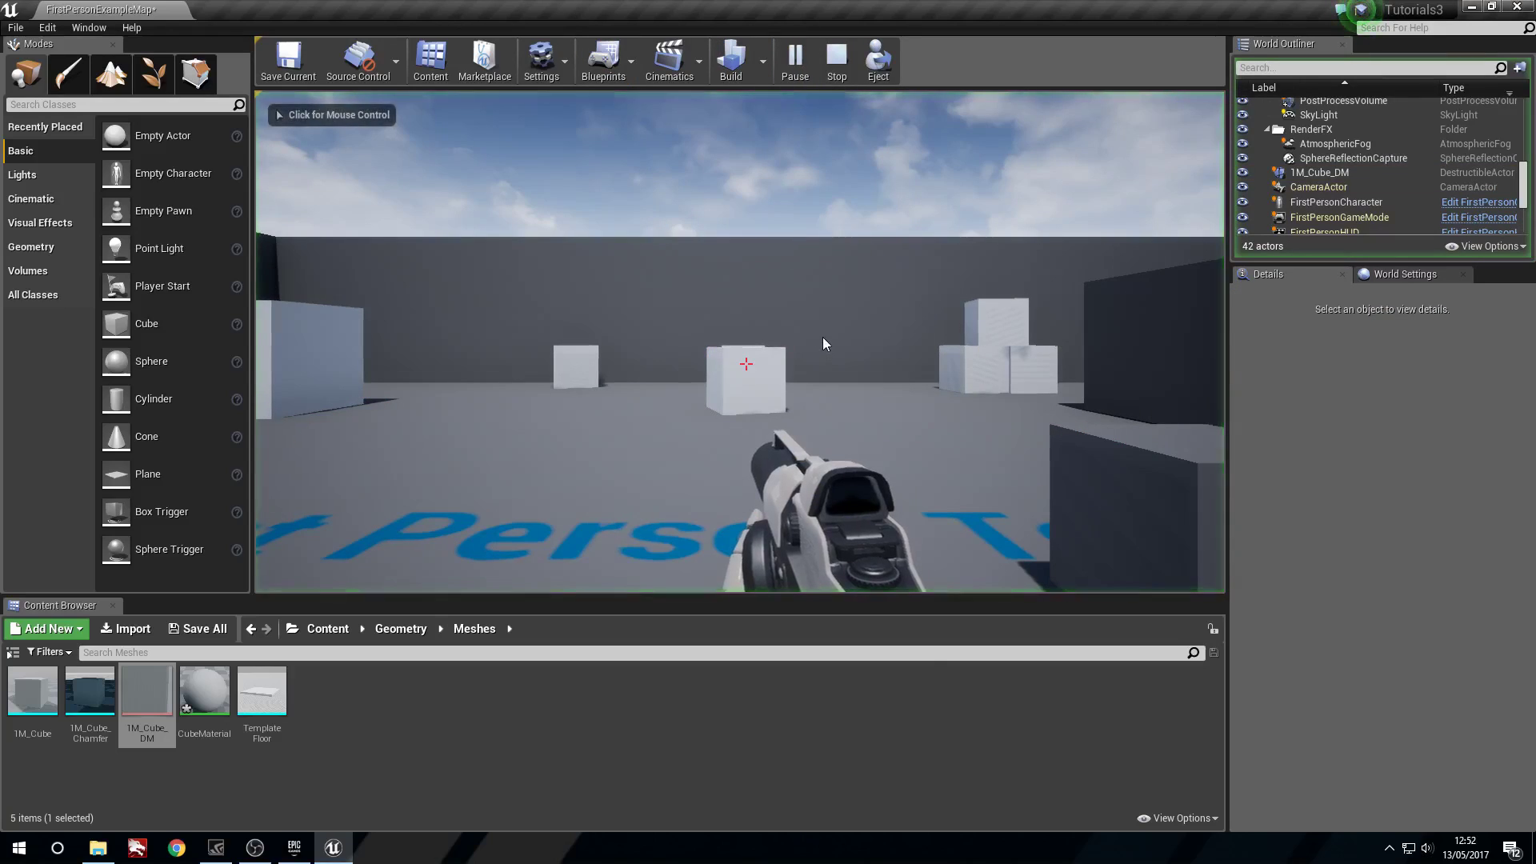
key("w")
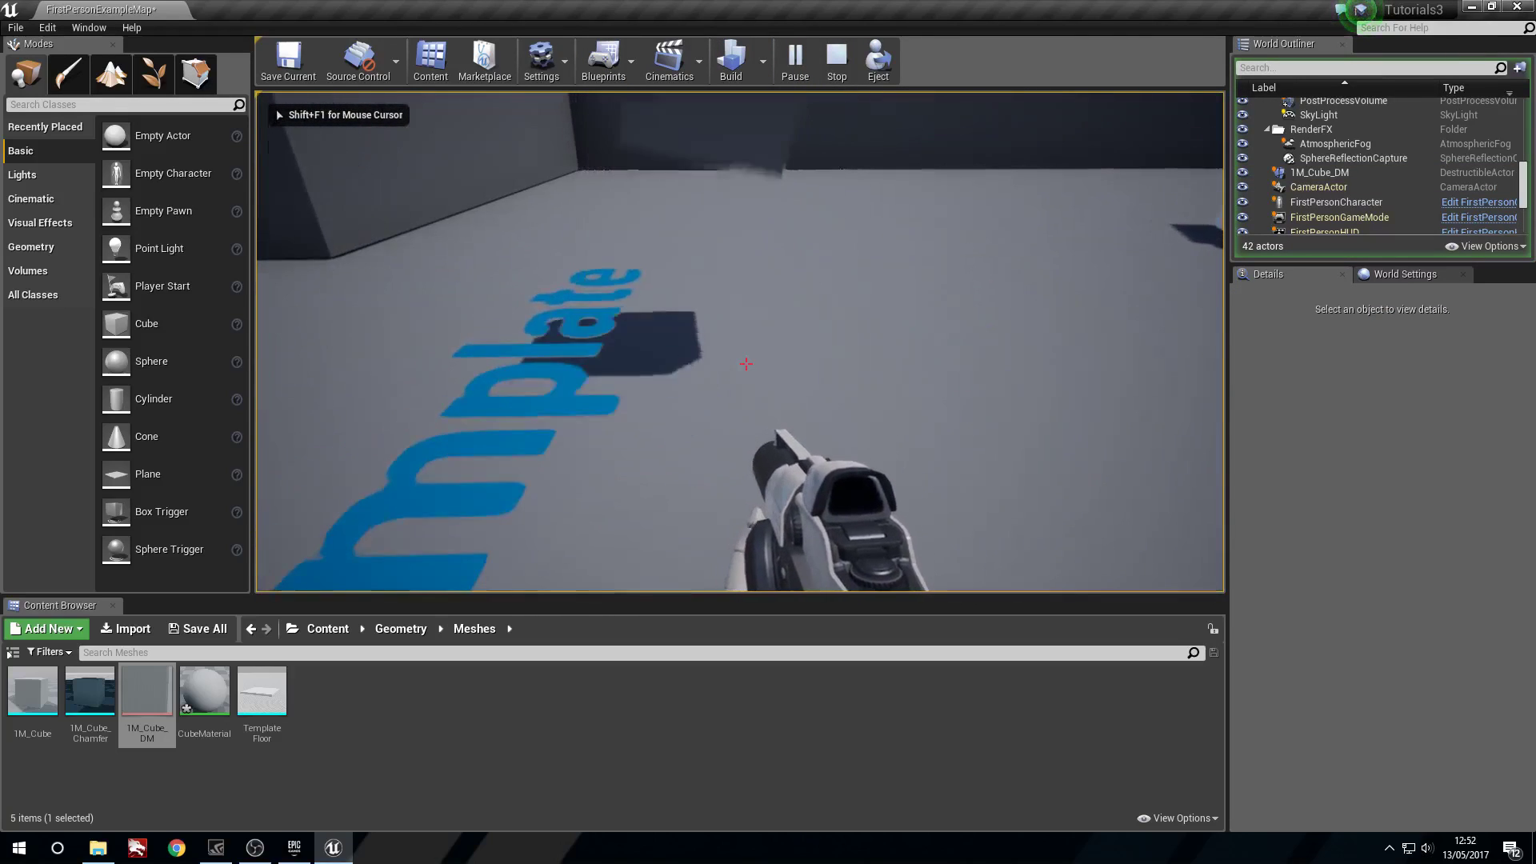
key("w")
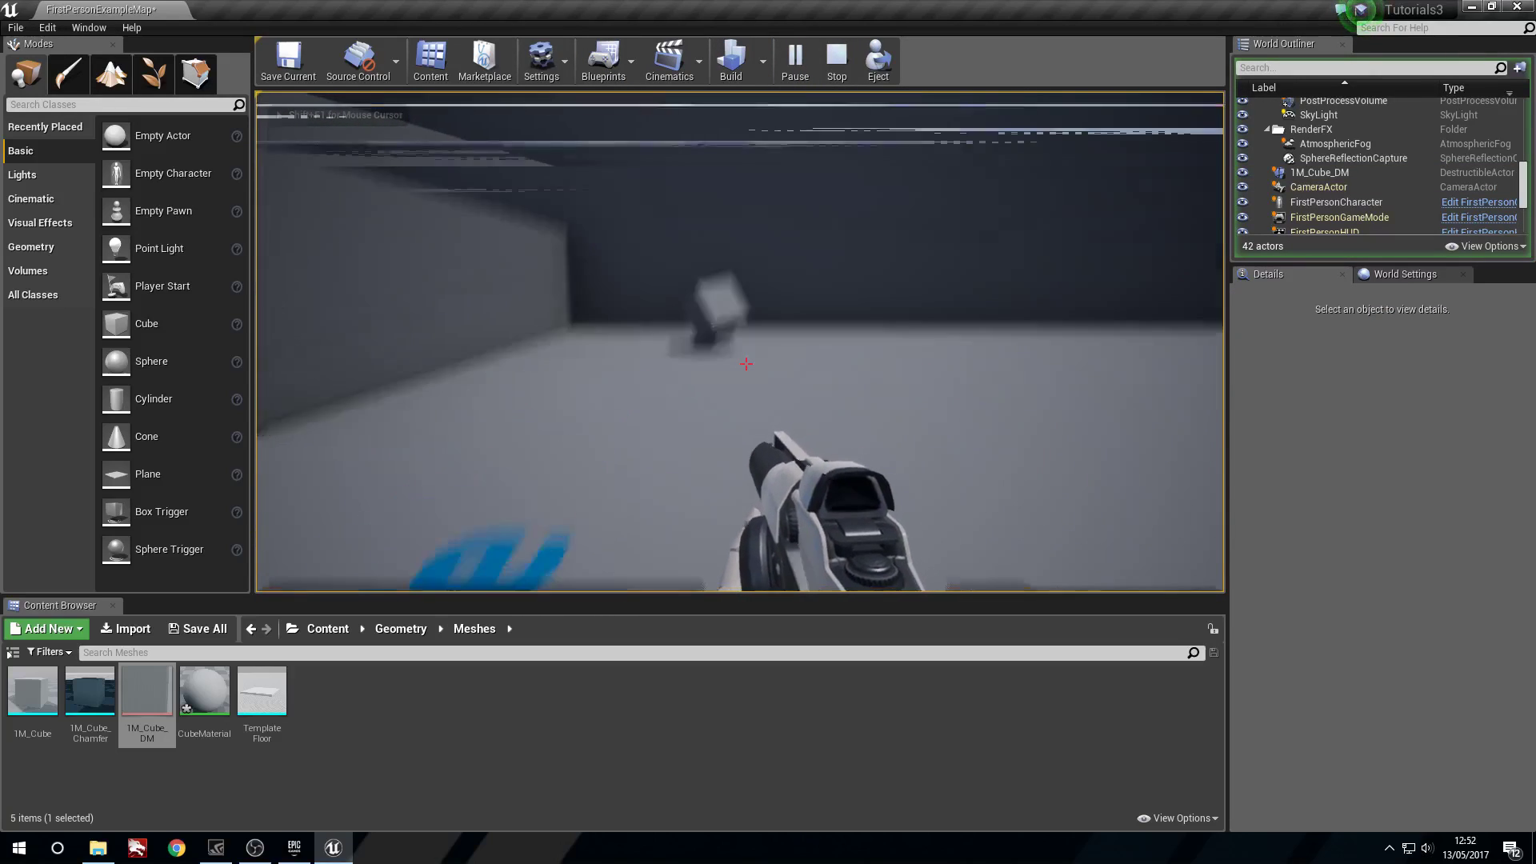
key("w")
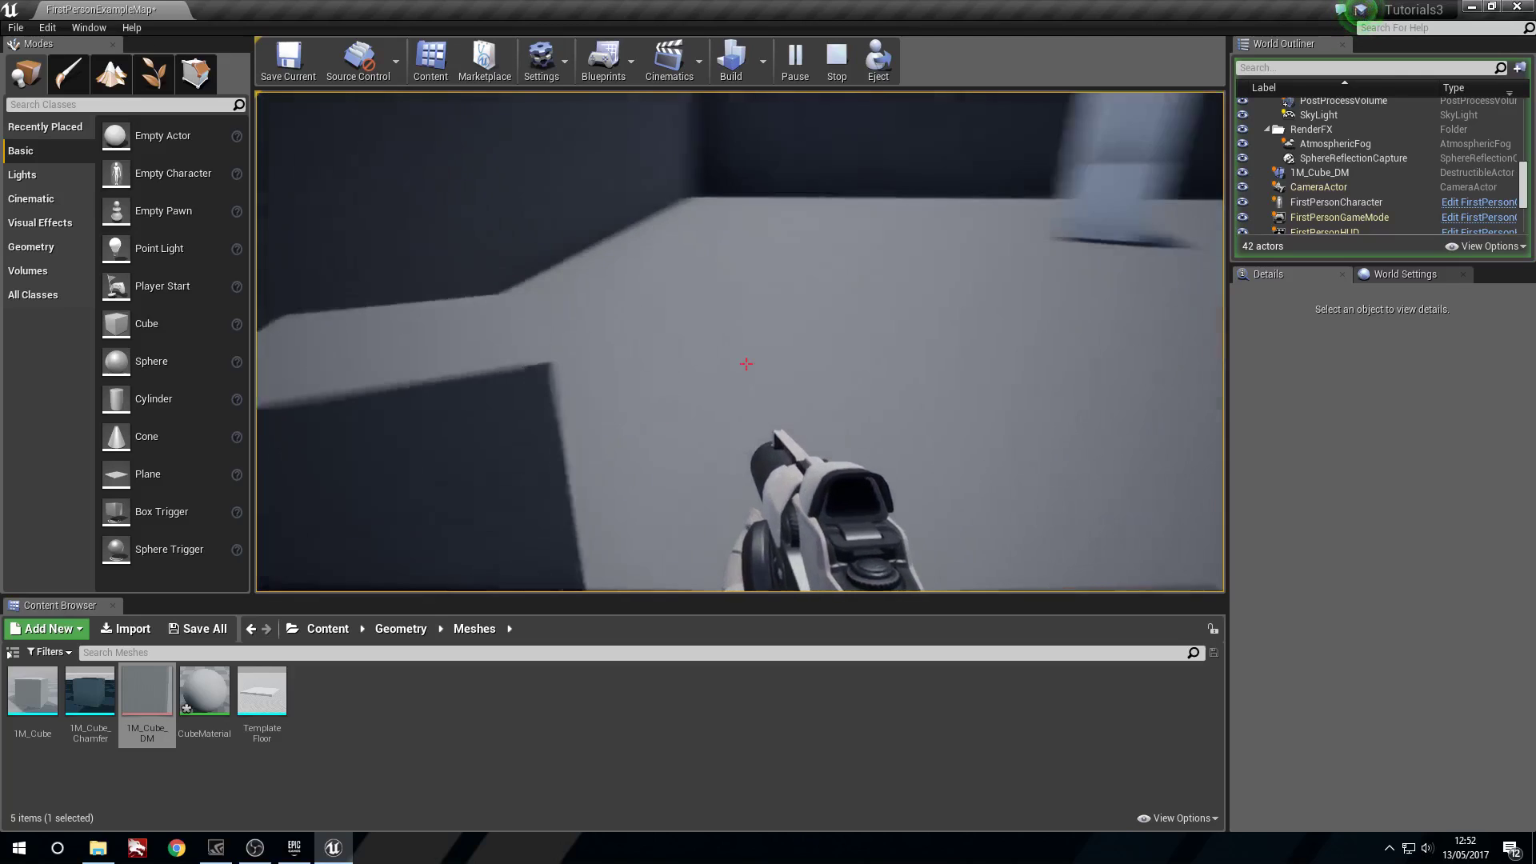
key("w")
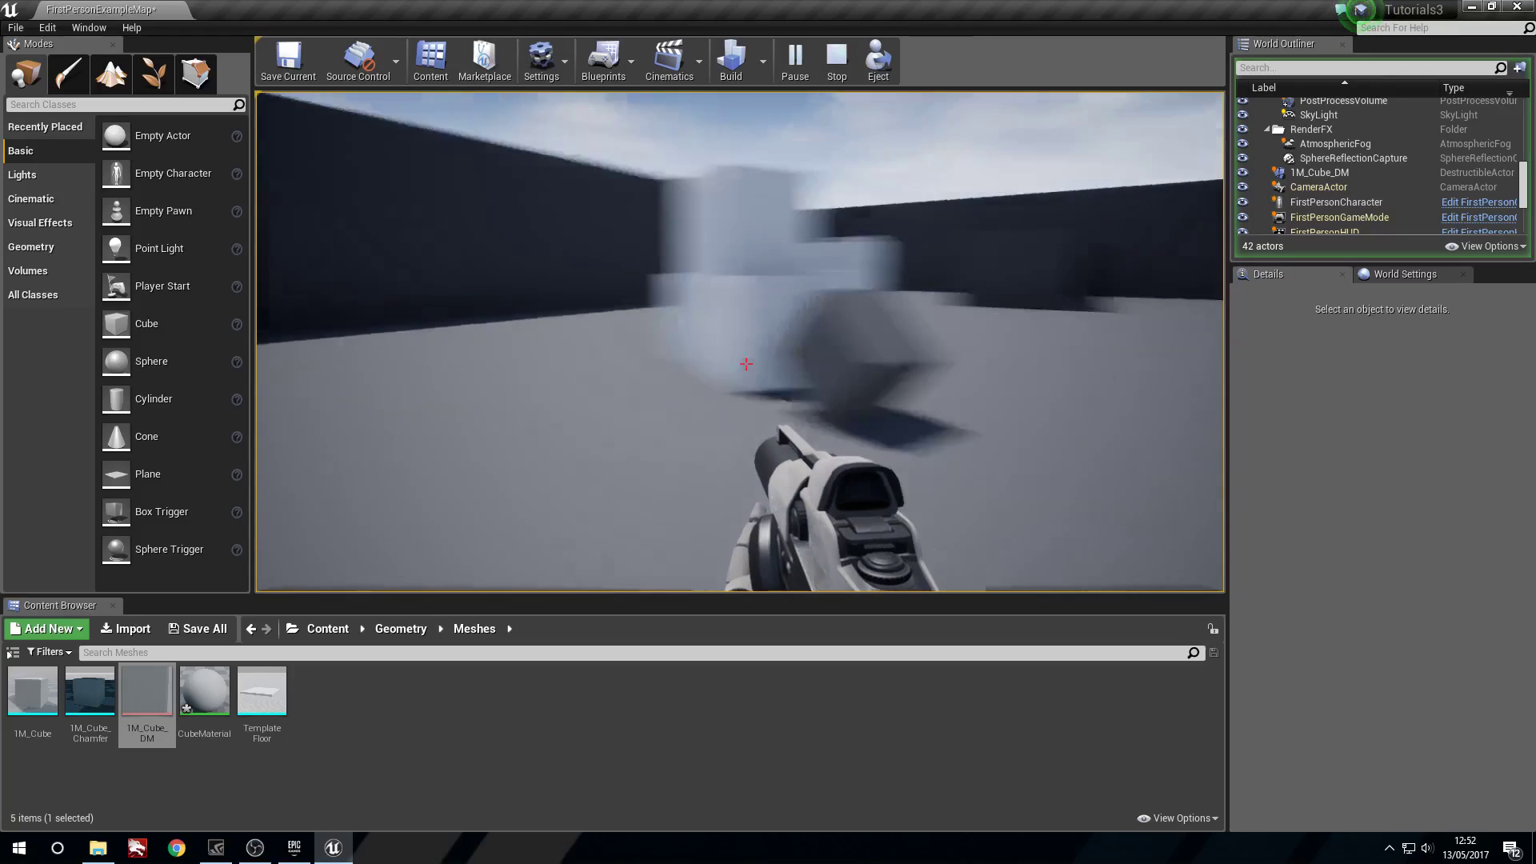
left_click(746, 364)
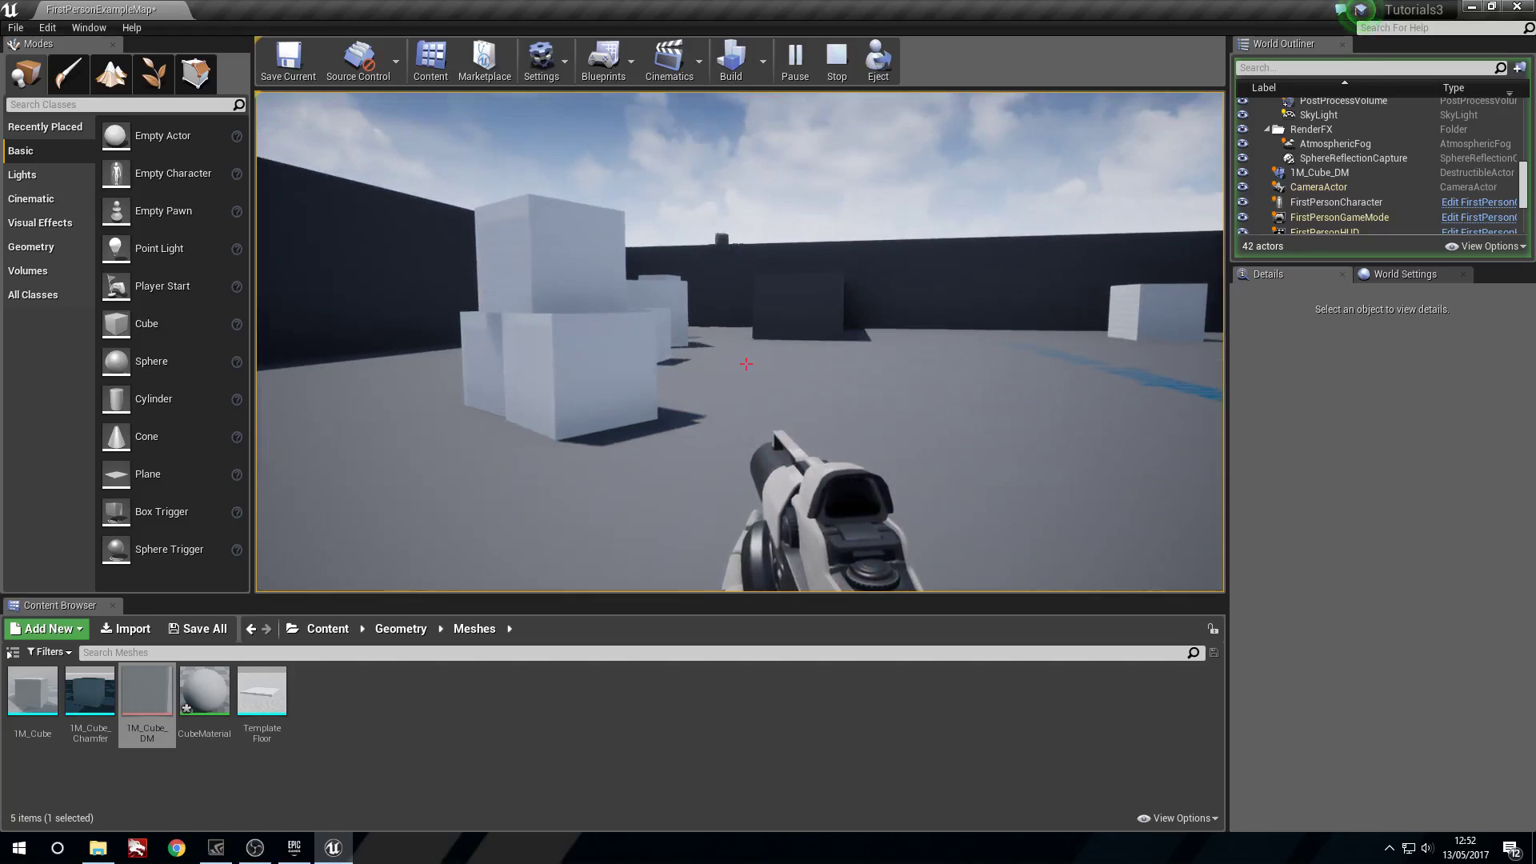
key("Escape")
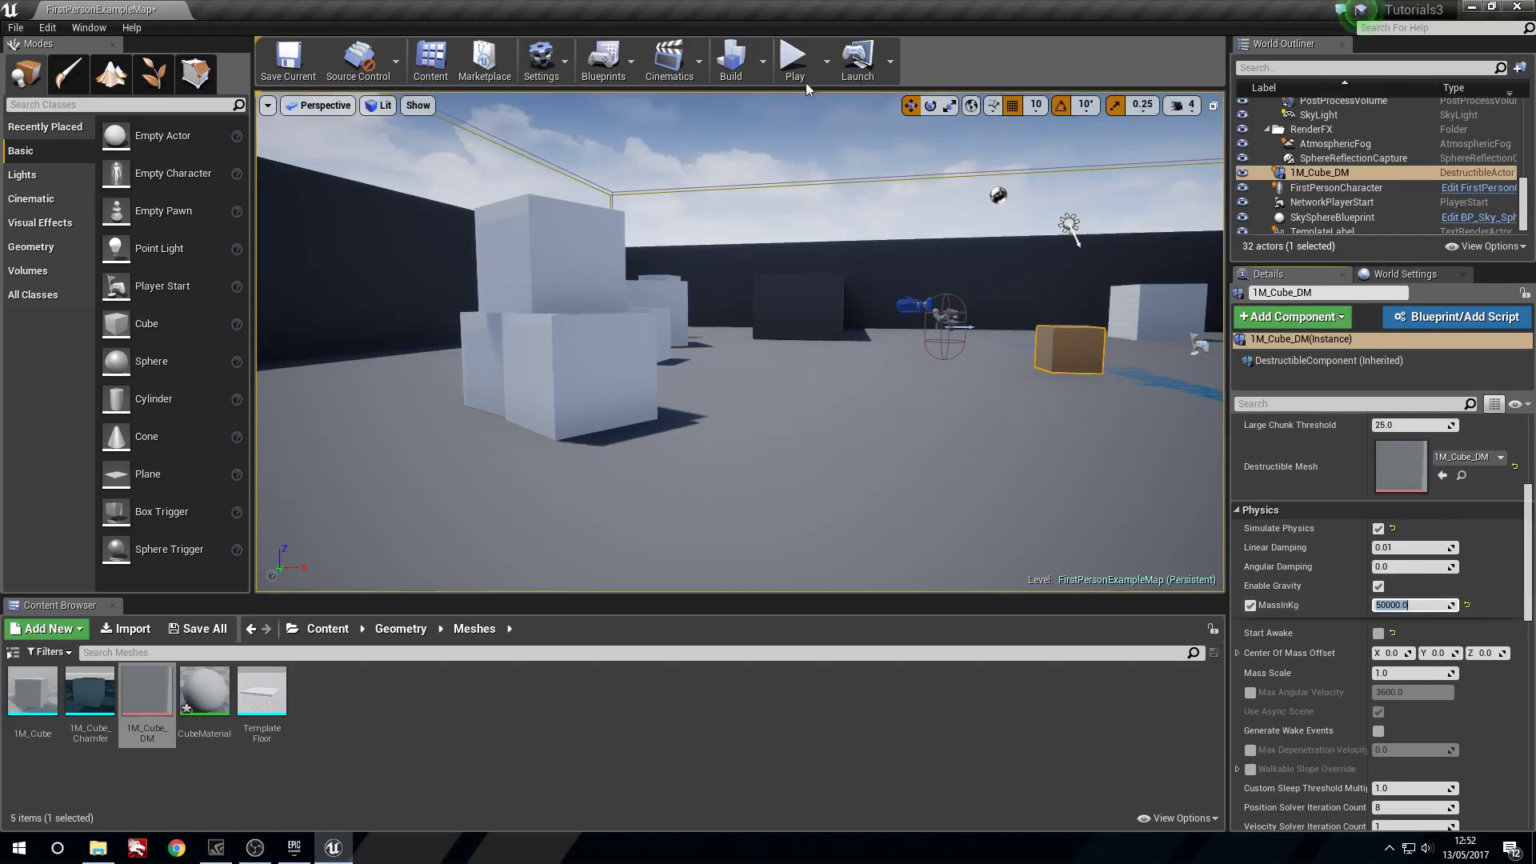
Step: Set the MassInKg of the placed 1M_Cube_DM actor to 50000, play-test the heavier cube by shooting it, and stop playing
key("alt+p")
key("w")
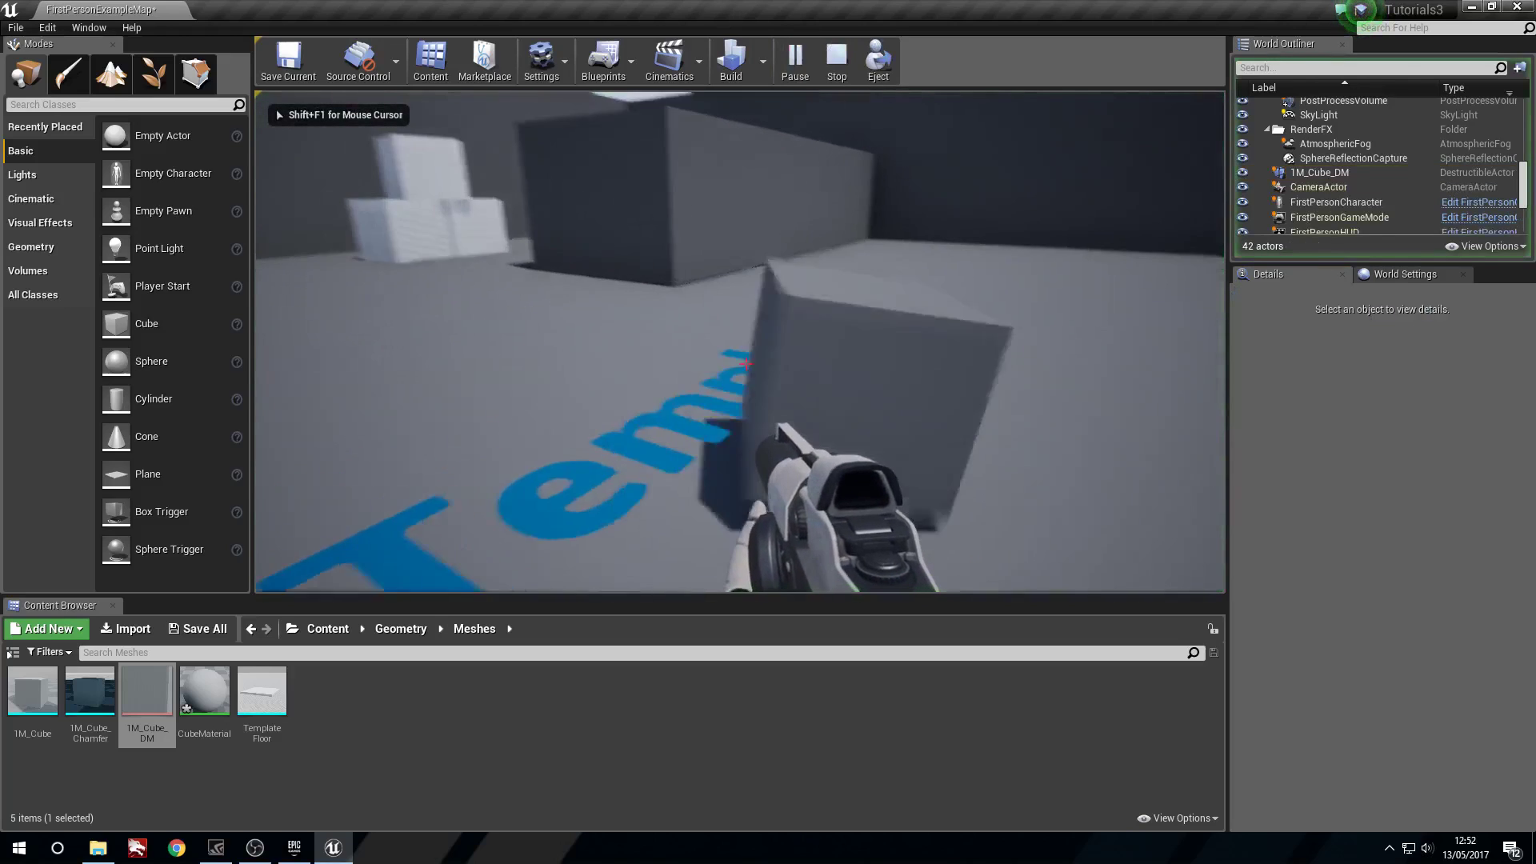
key("w")
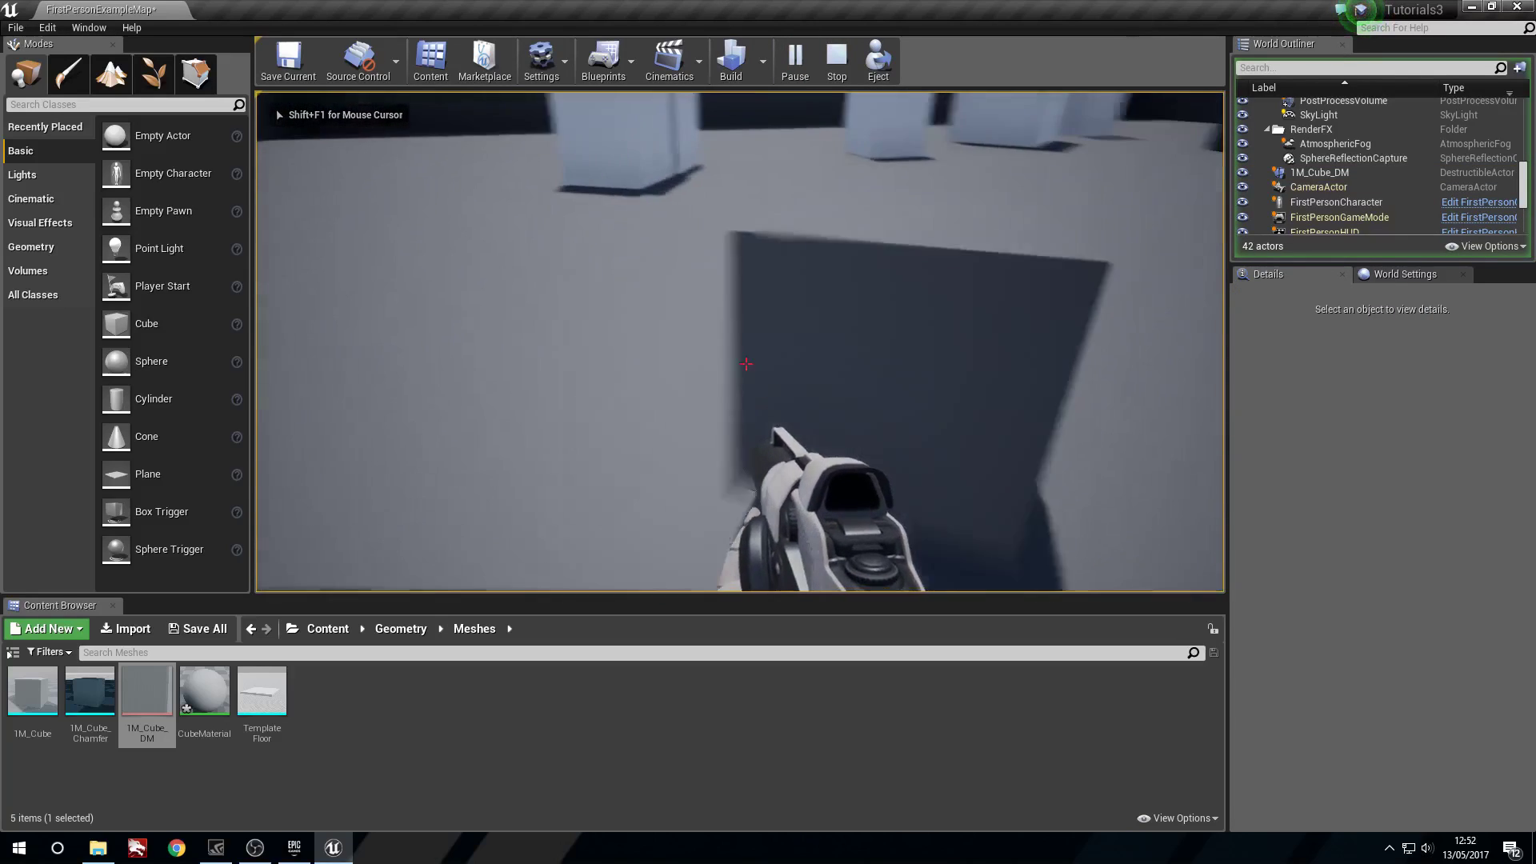
left_click(746, 364)
key("w")
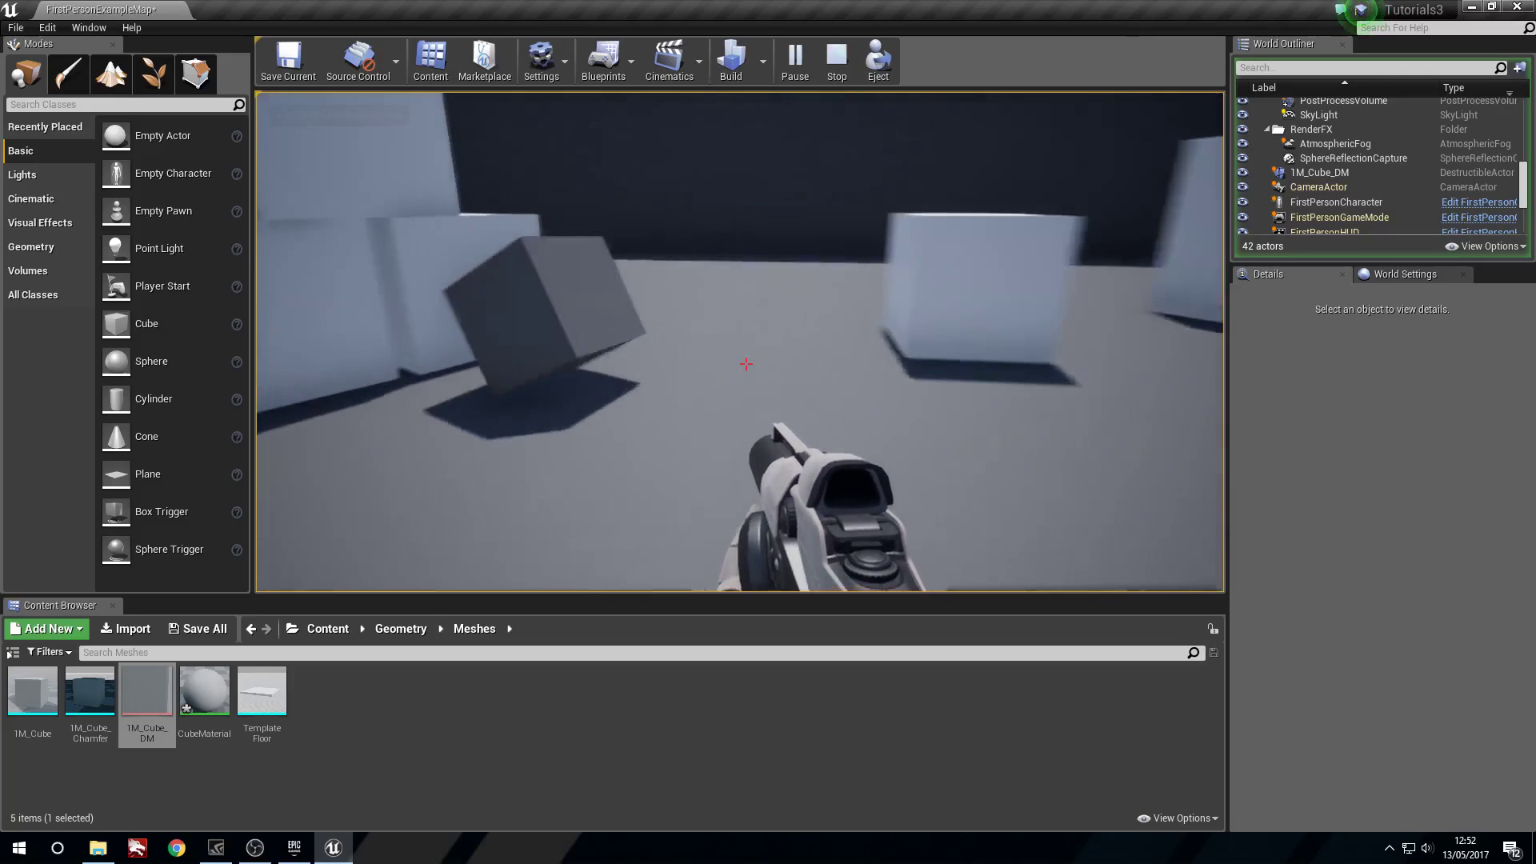
key("w")
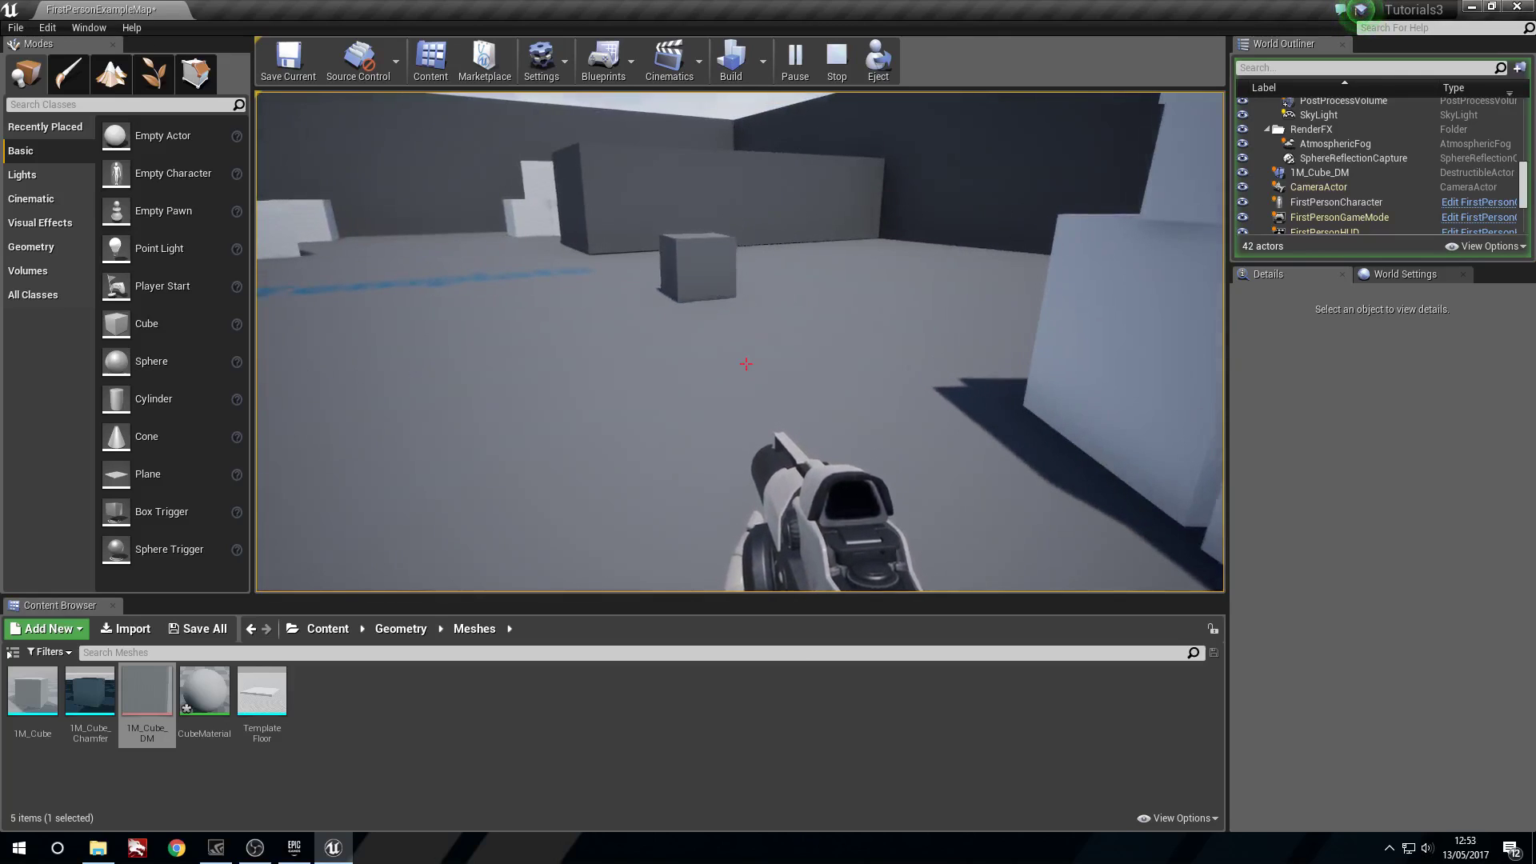
key("Escape")
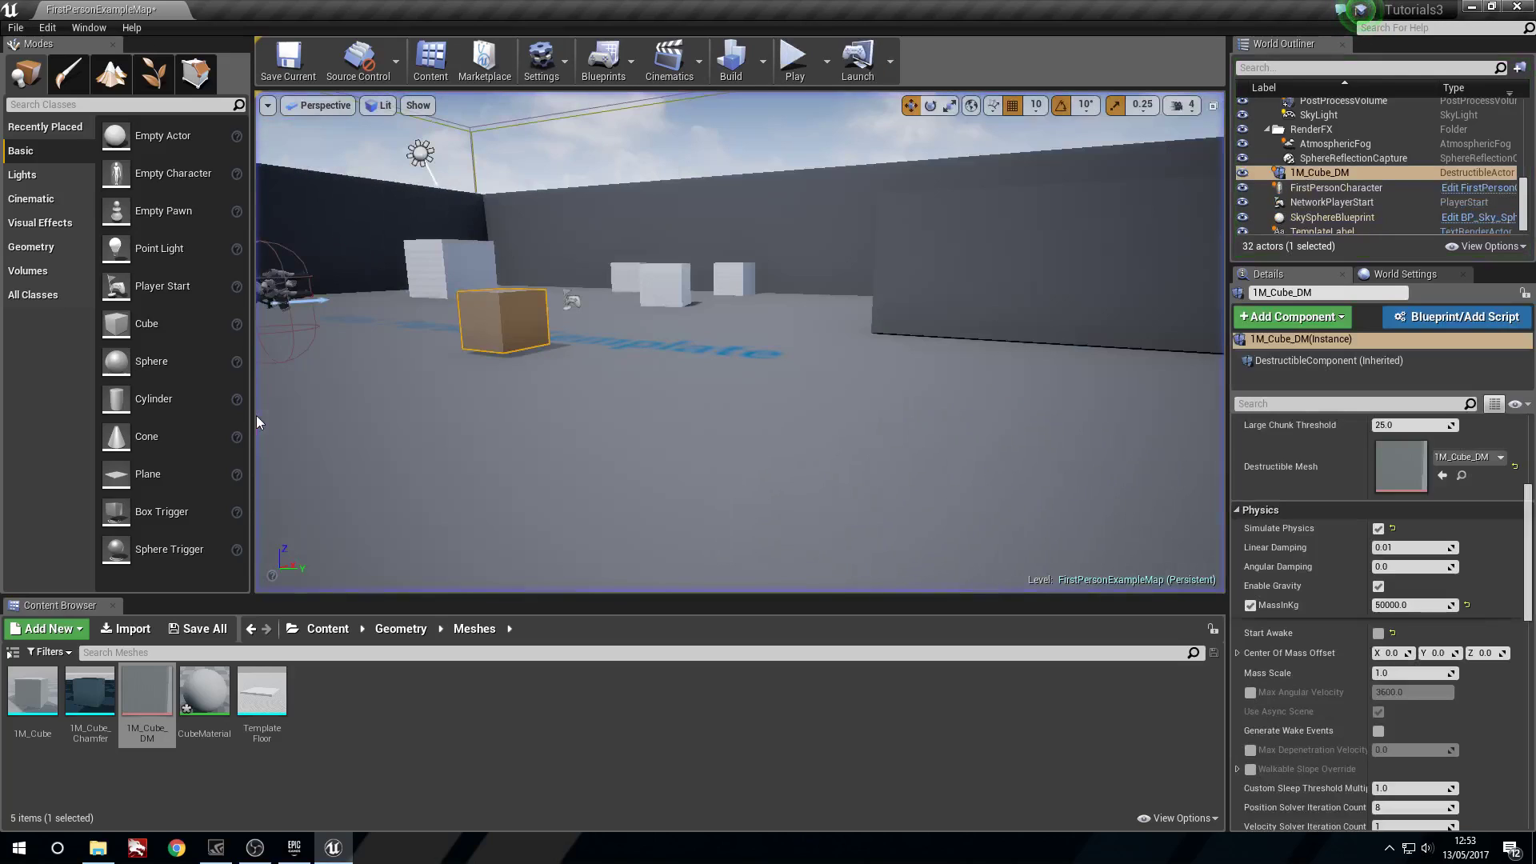
Step: Open the 1M_Cube_DM destructible mesh and enable its Accumulate Damage flag
key("f")
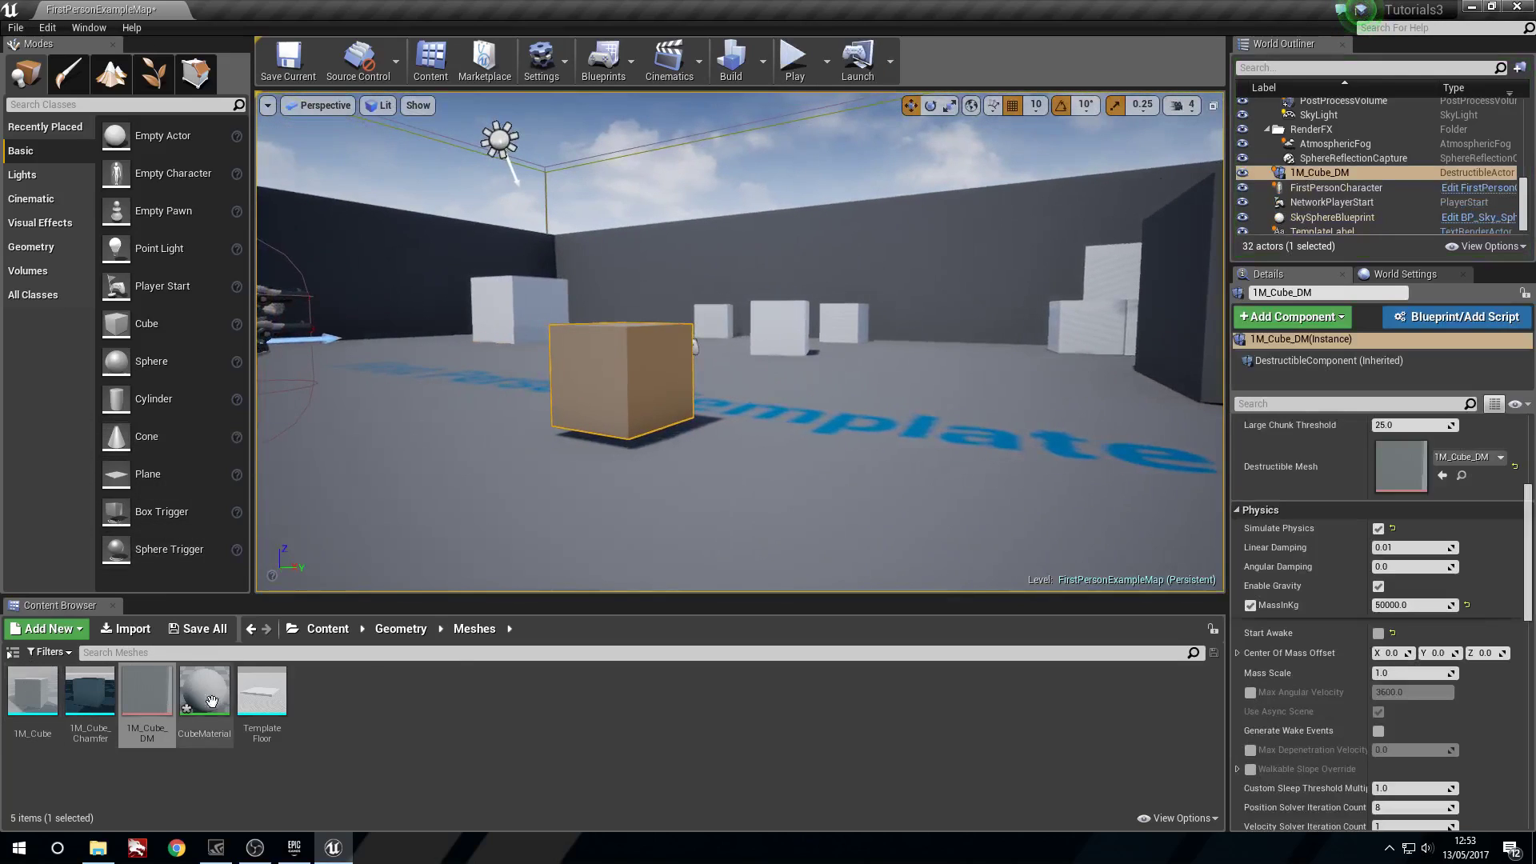
double_click(147, 692)
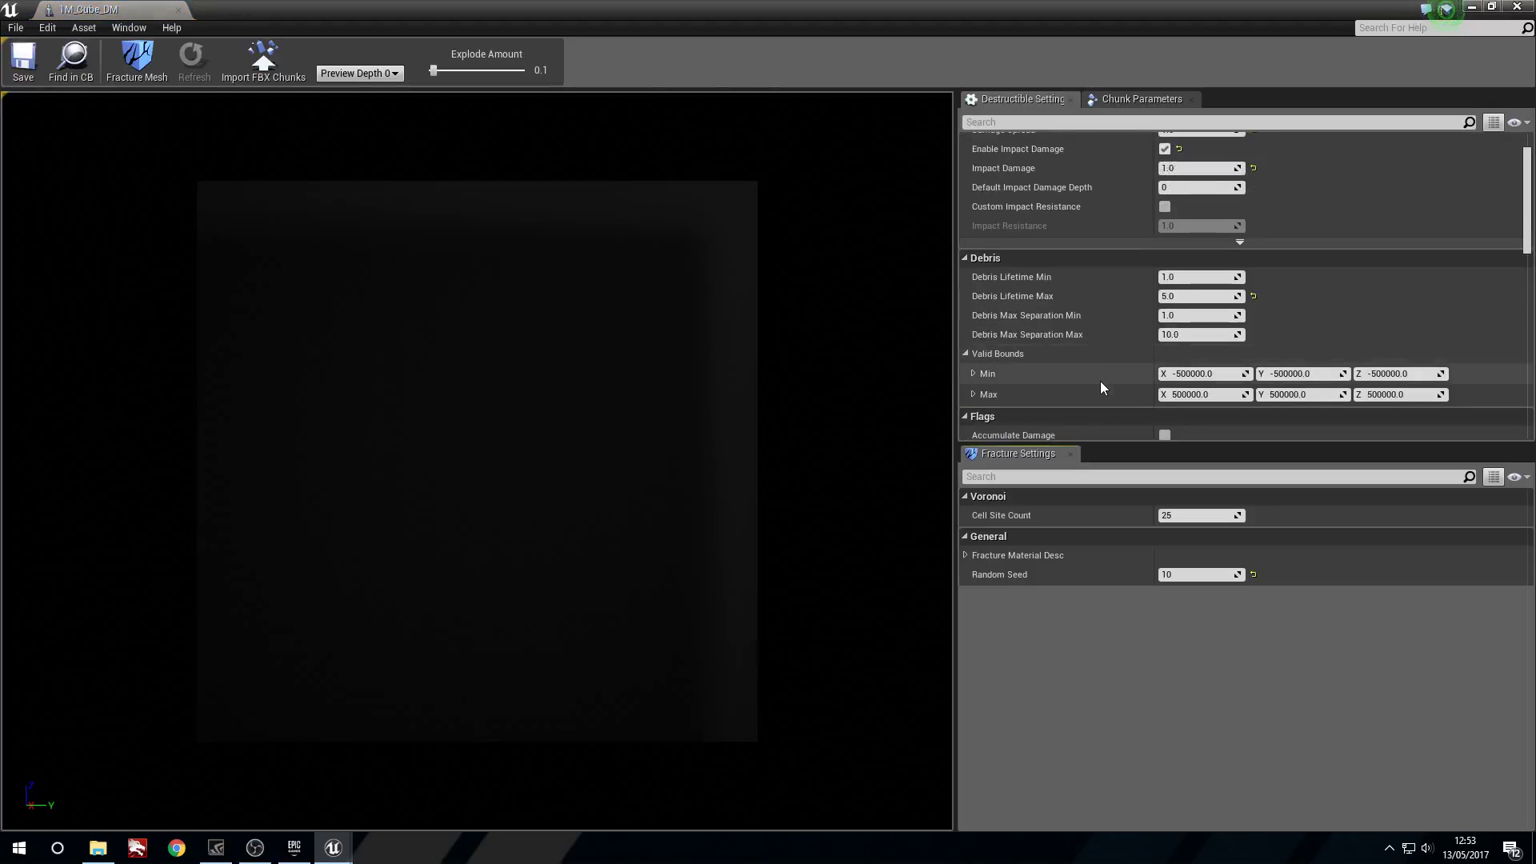
scroll(1101, 388, "down", 4)
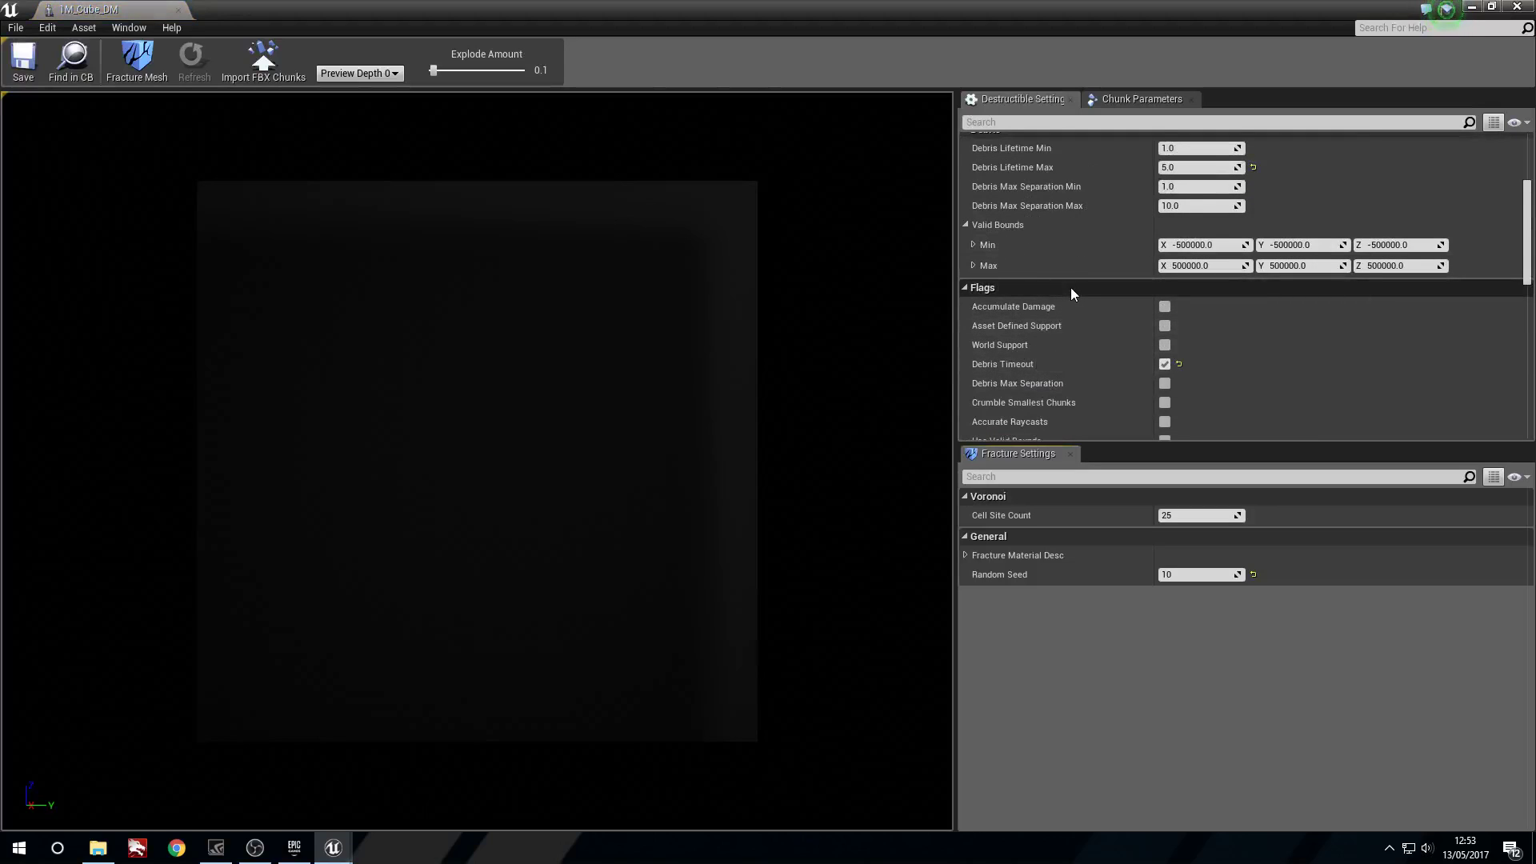
left_click(1165, 308)
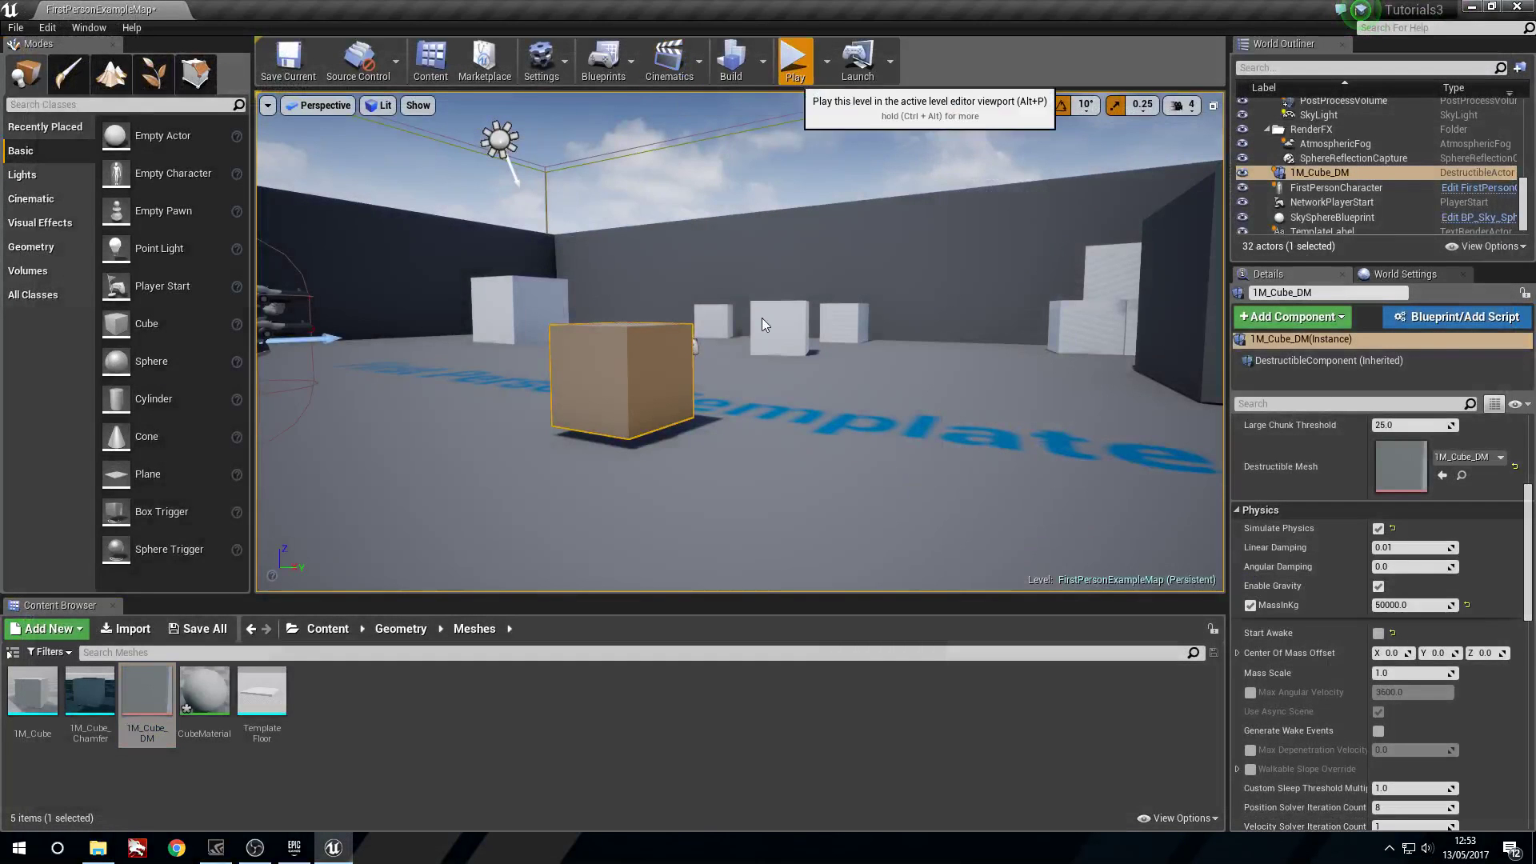
Step: Play-test Accumulate Damage by chasing and repeatedly shooting the cube around the level, then stop playing
key("w")
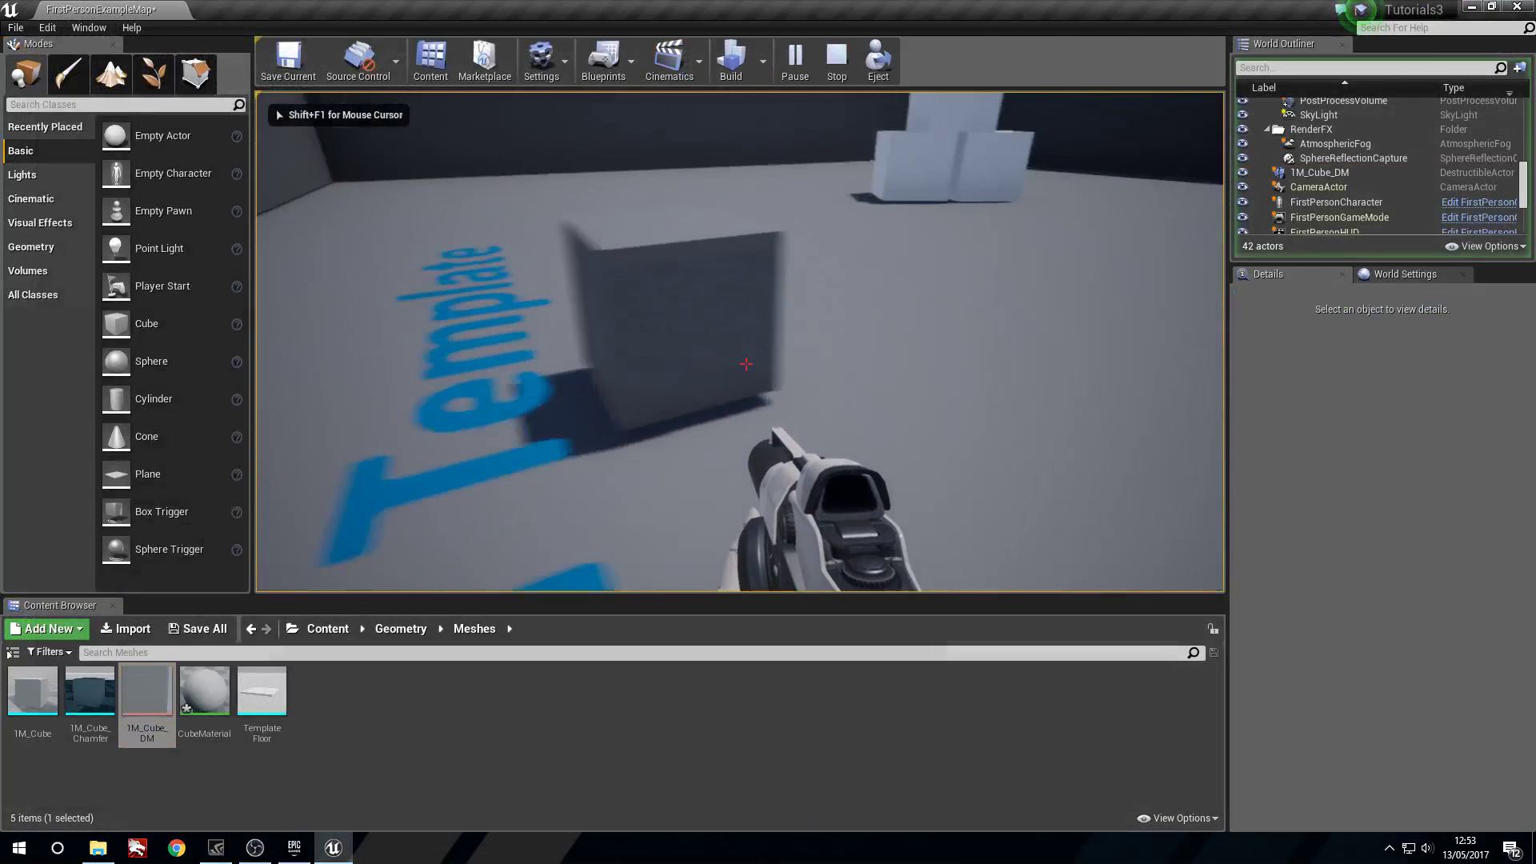
key("w")
key("s")
key("w")
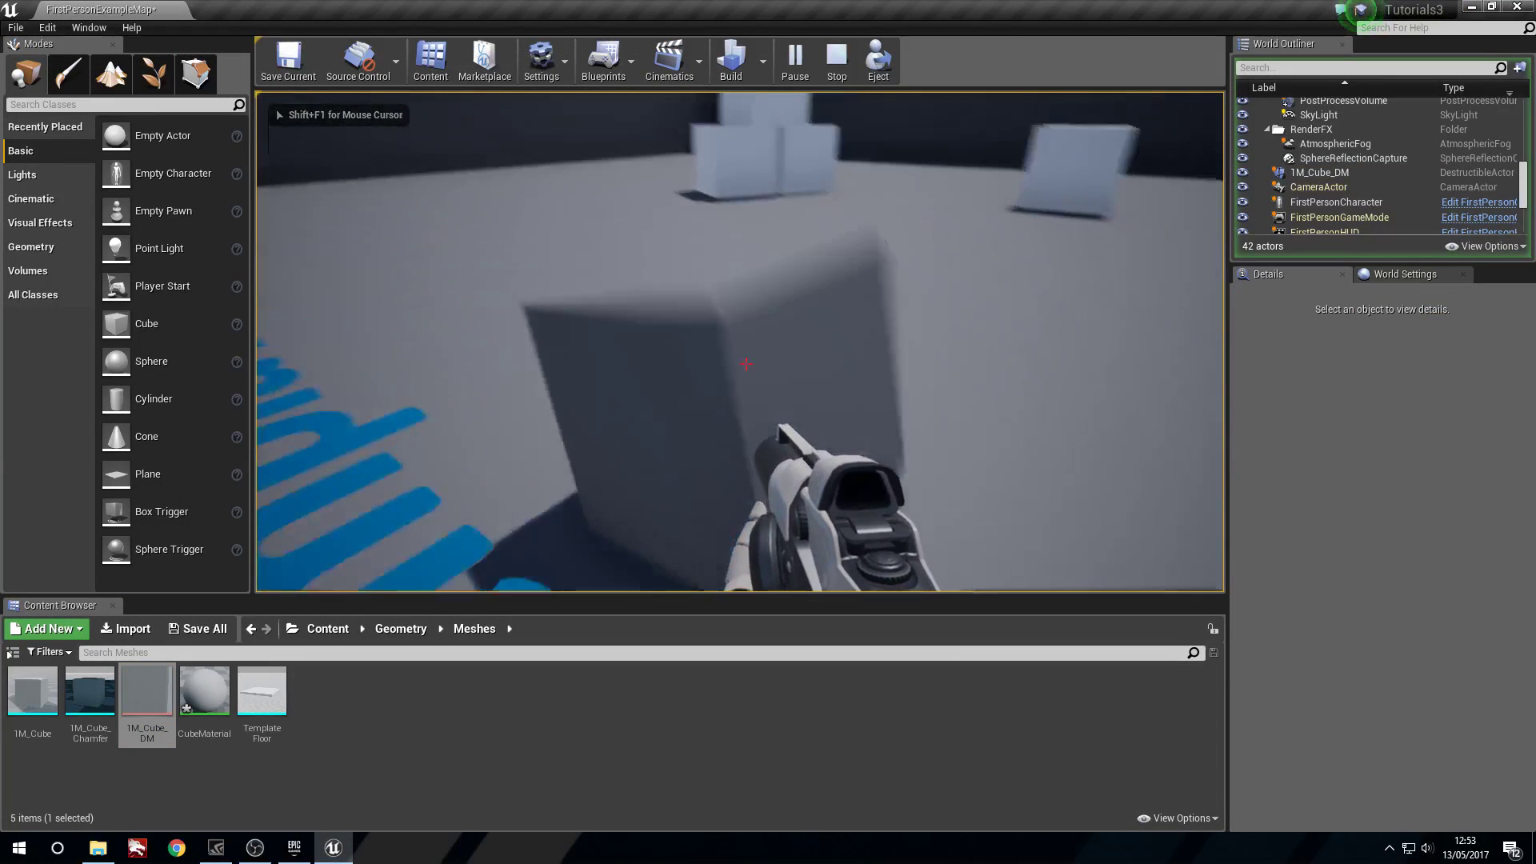
key("w")
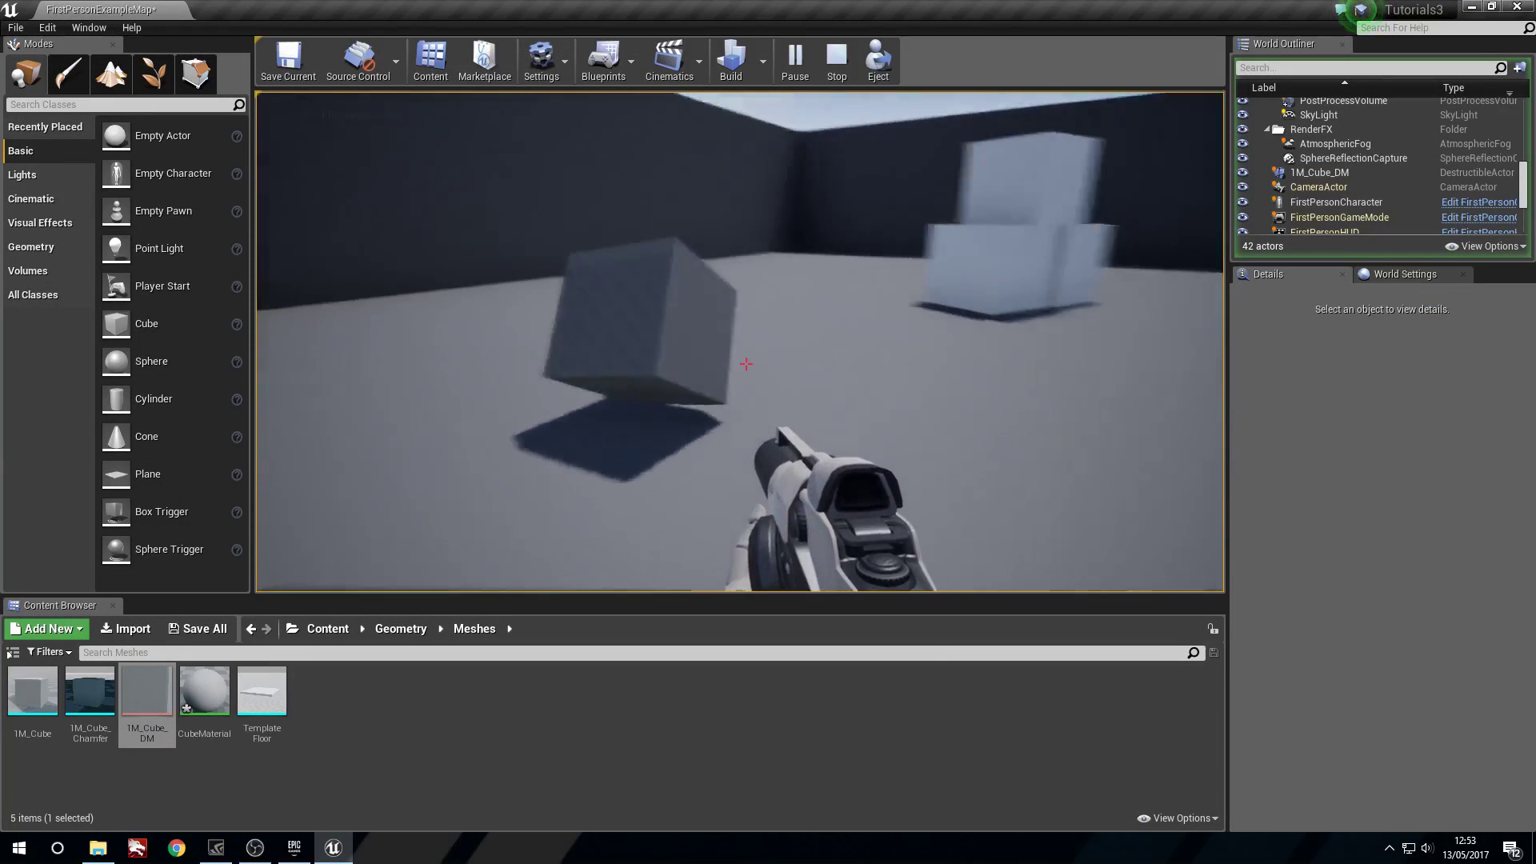
key("w")
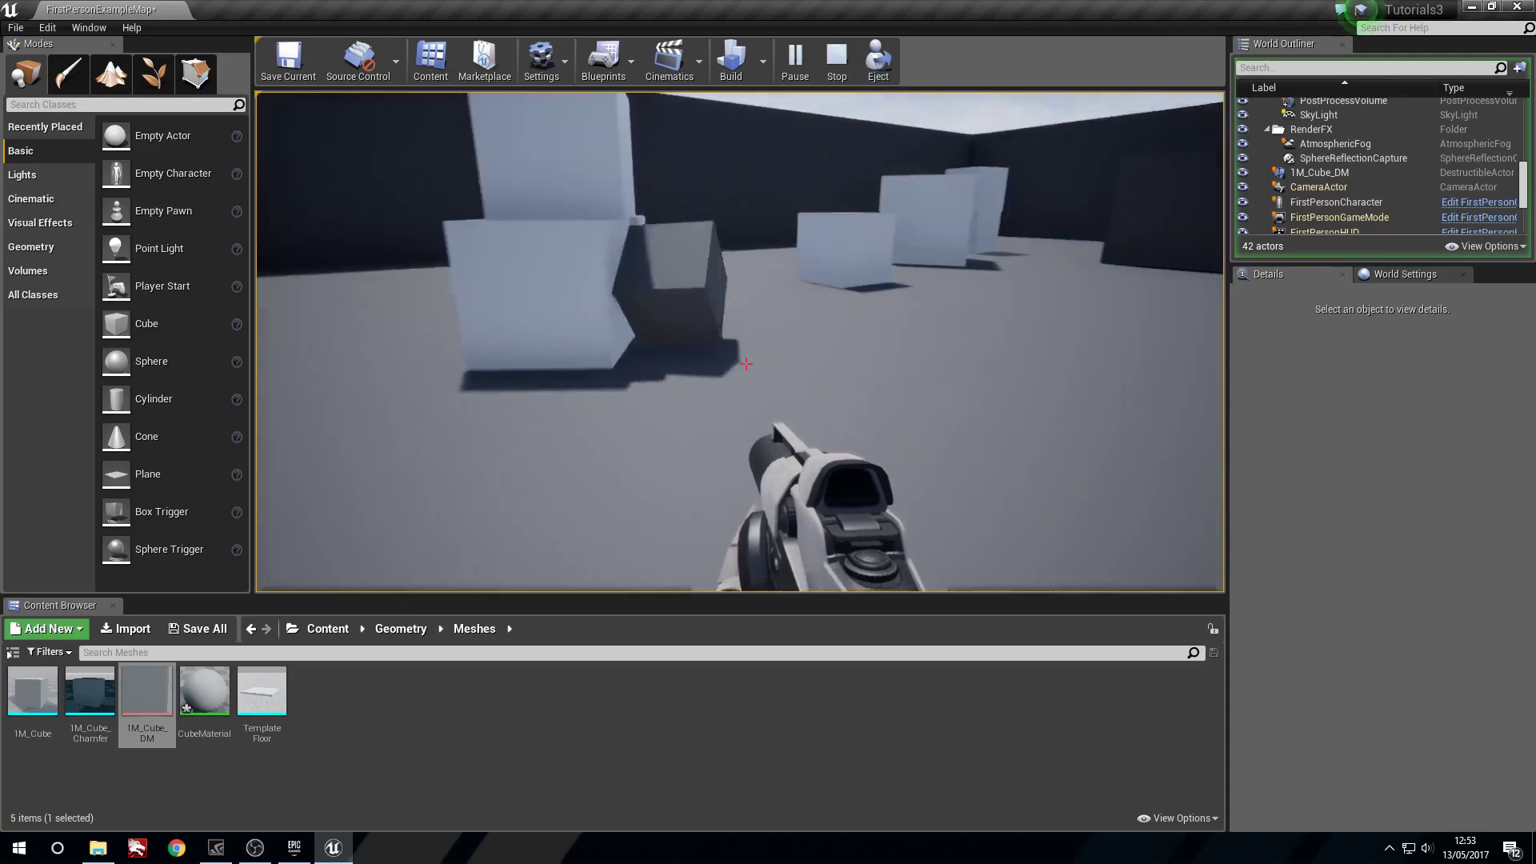
key("w")
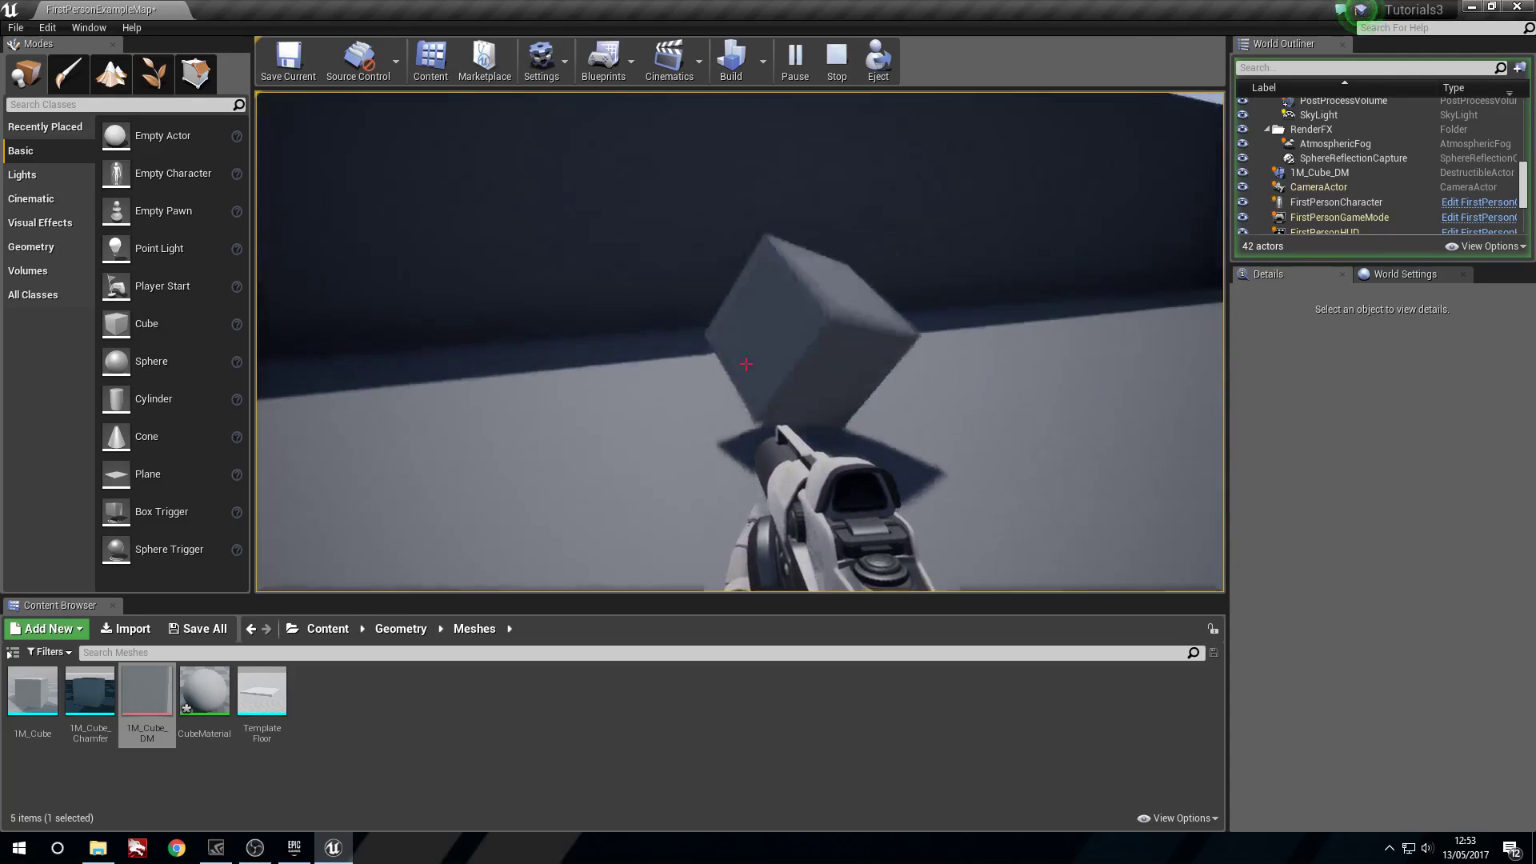
key("w")
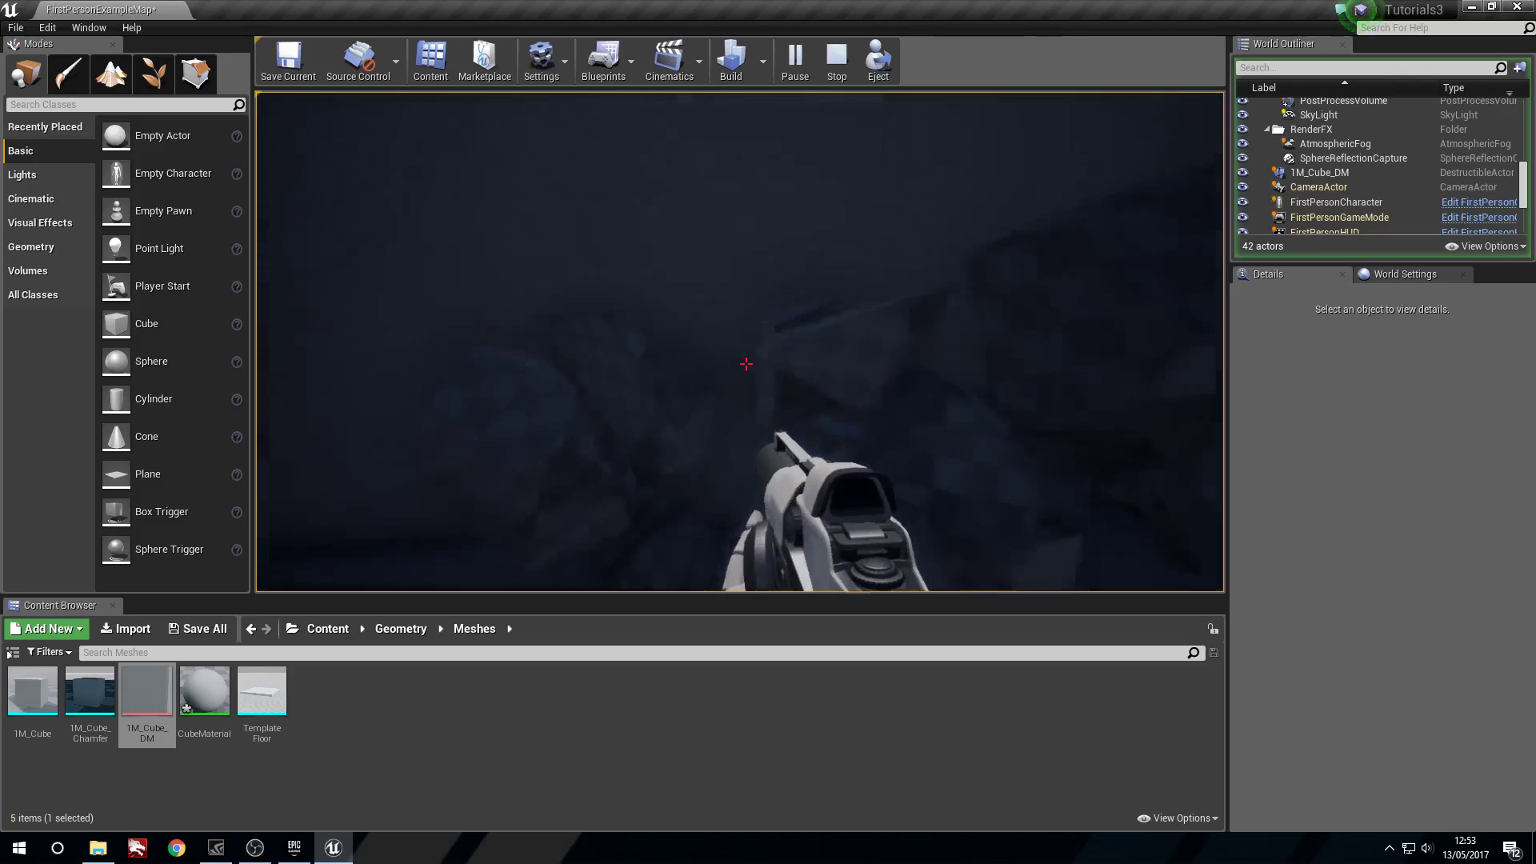
key("s")
key("w")
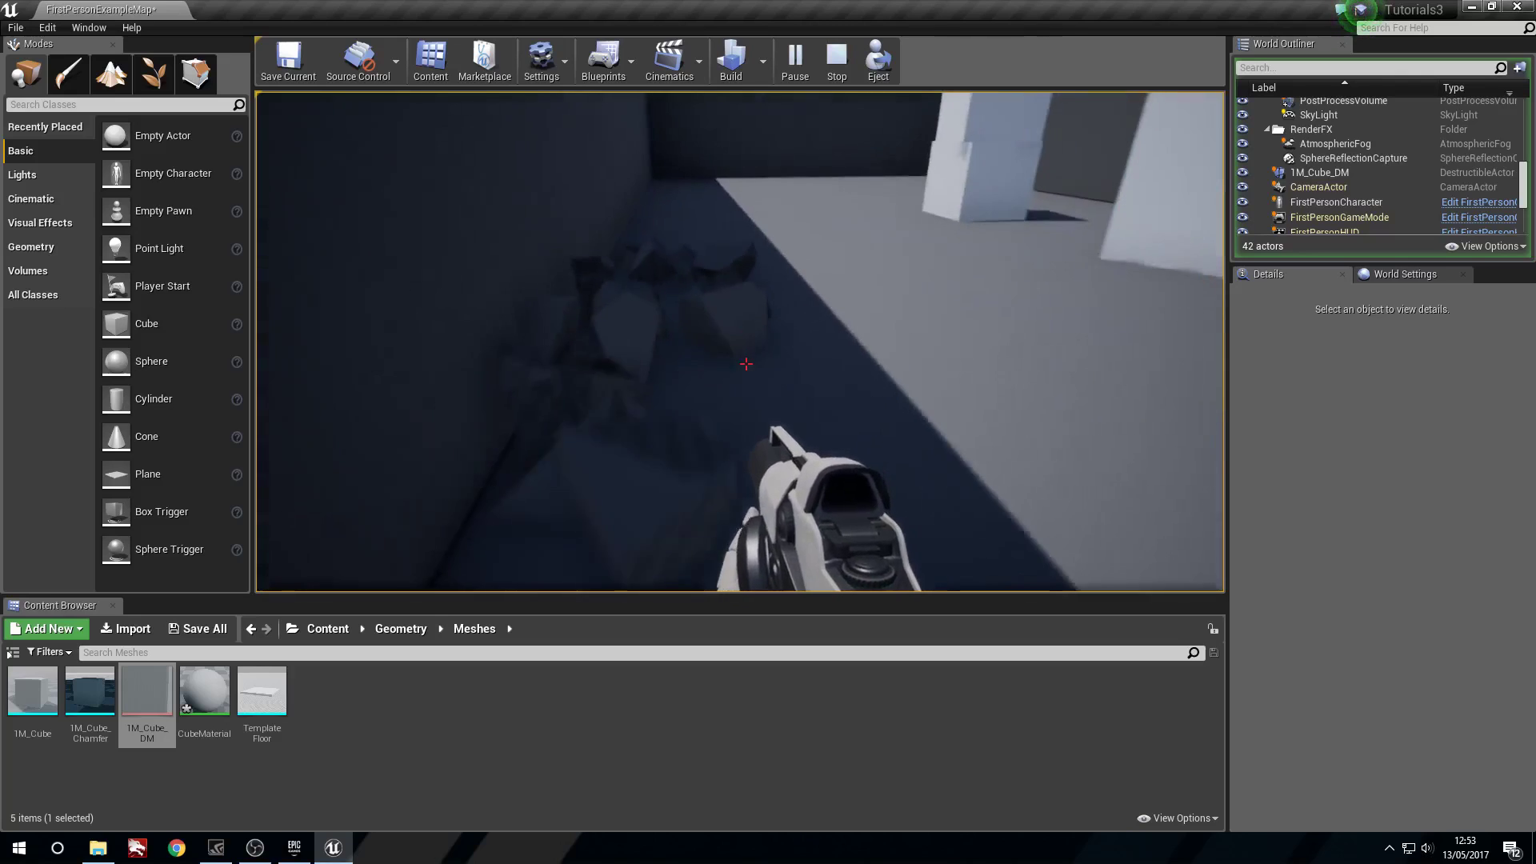
key("Escape")
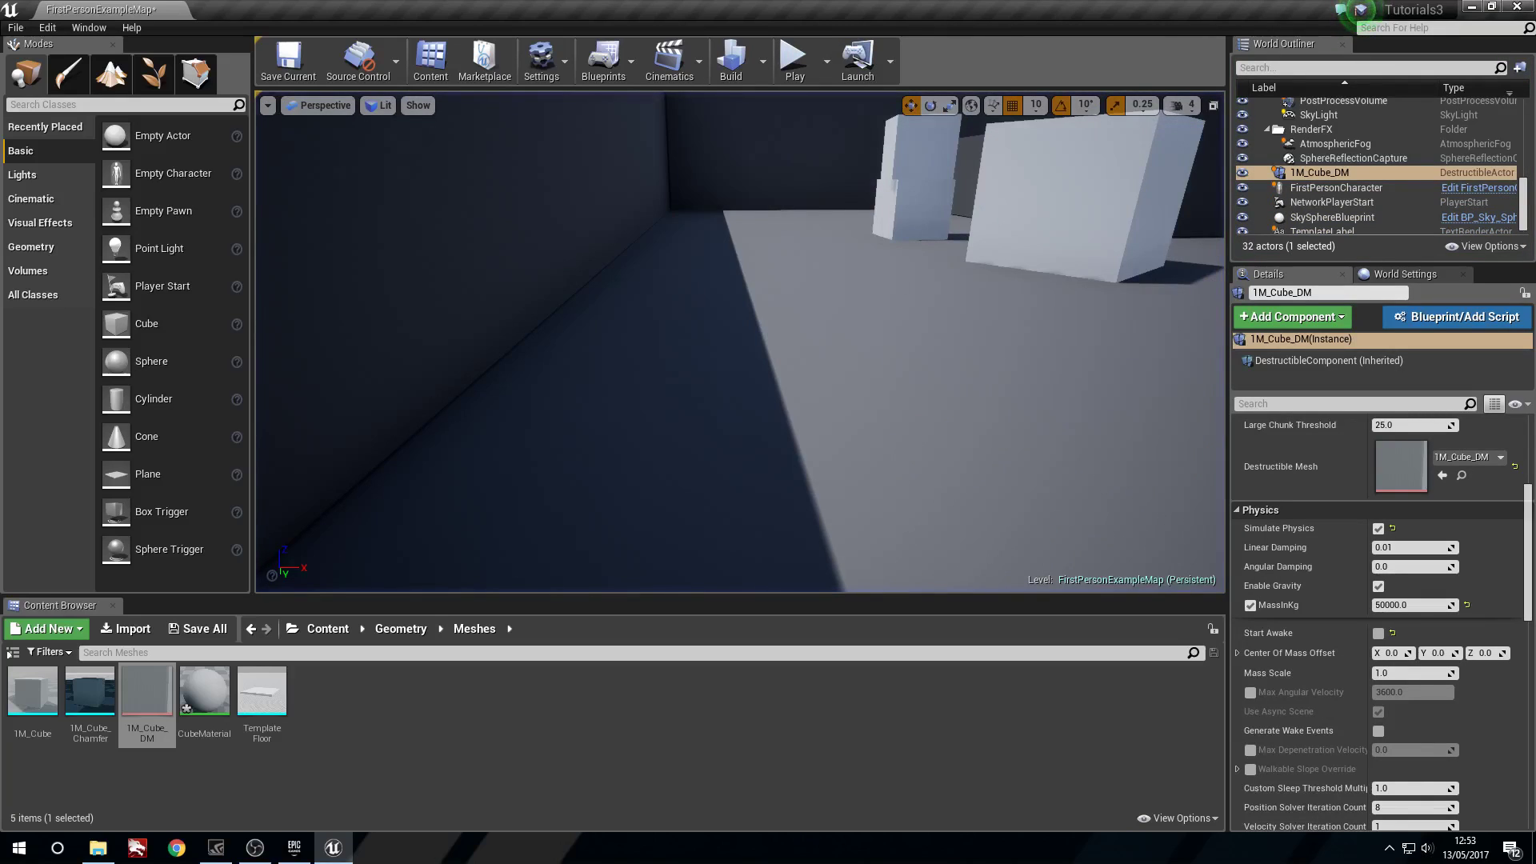
Step: Focus on the placed cube and reopen the 1M_Cube_DM destructible mesh in its editor
key("f")
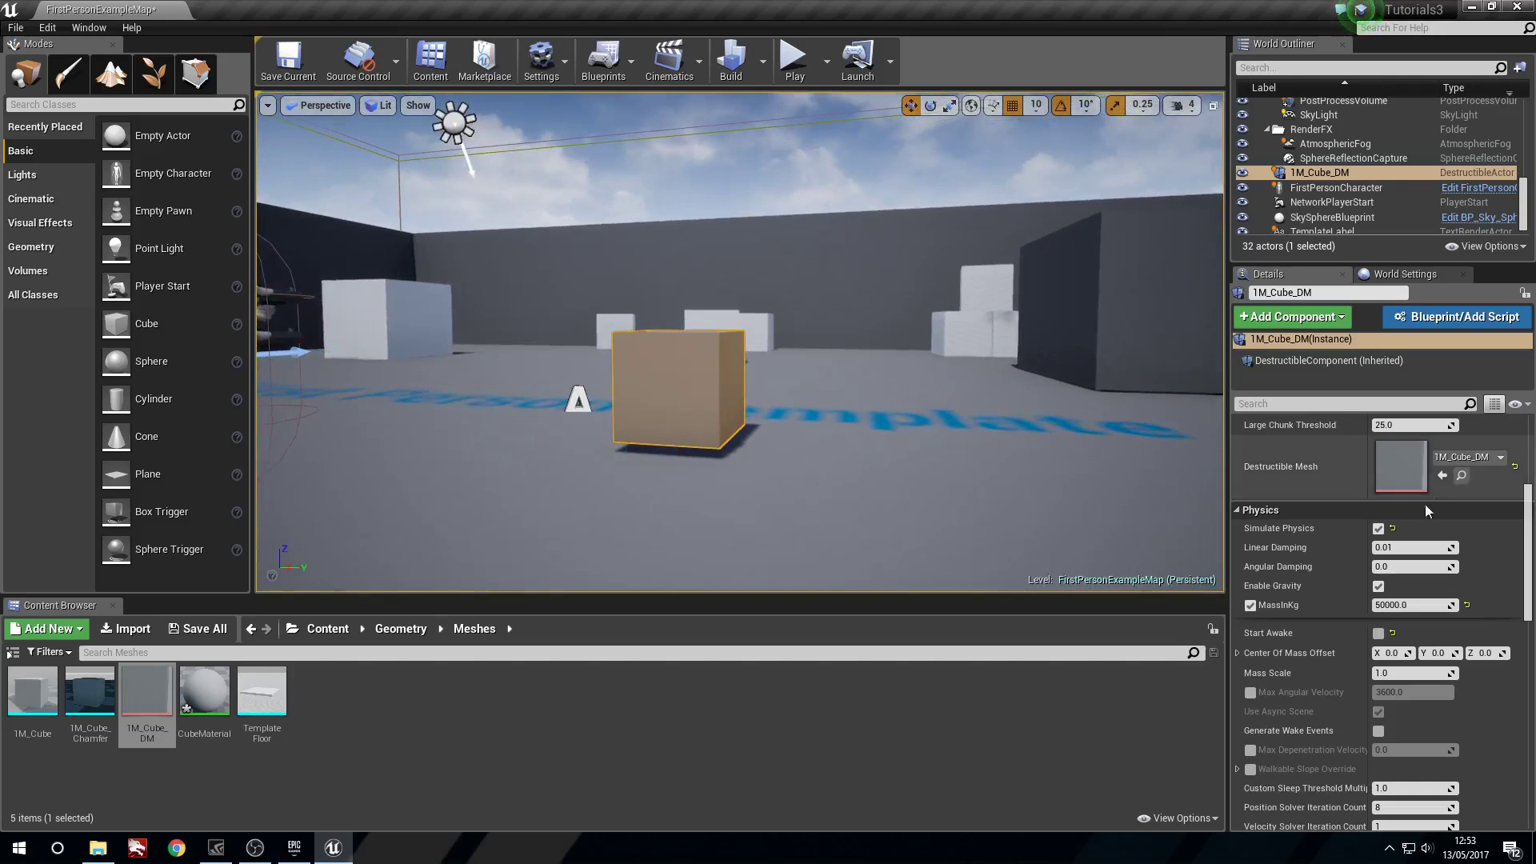
right_click_drag(800, 400, 740, 401)
left_click(149, 694)
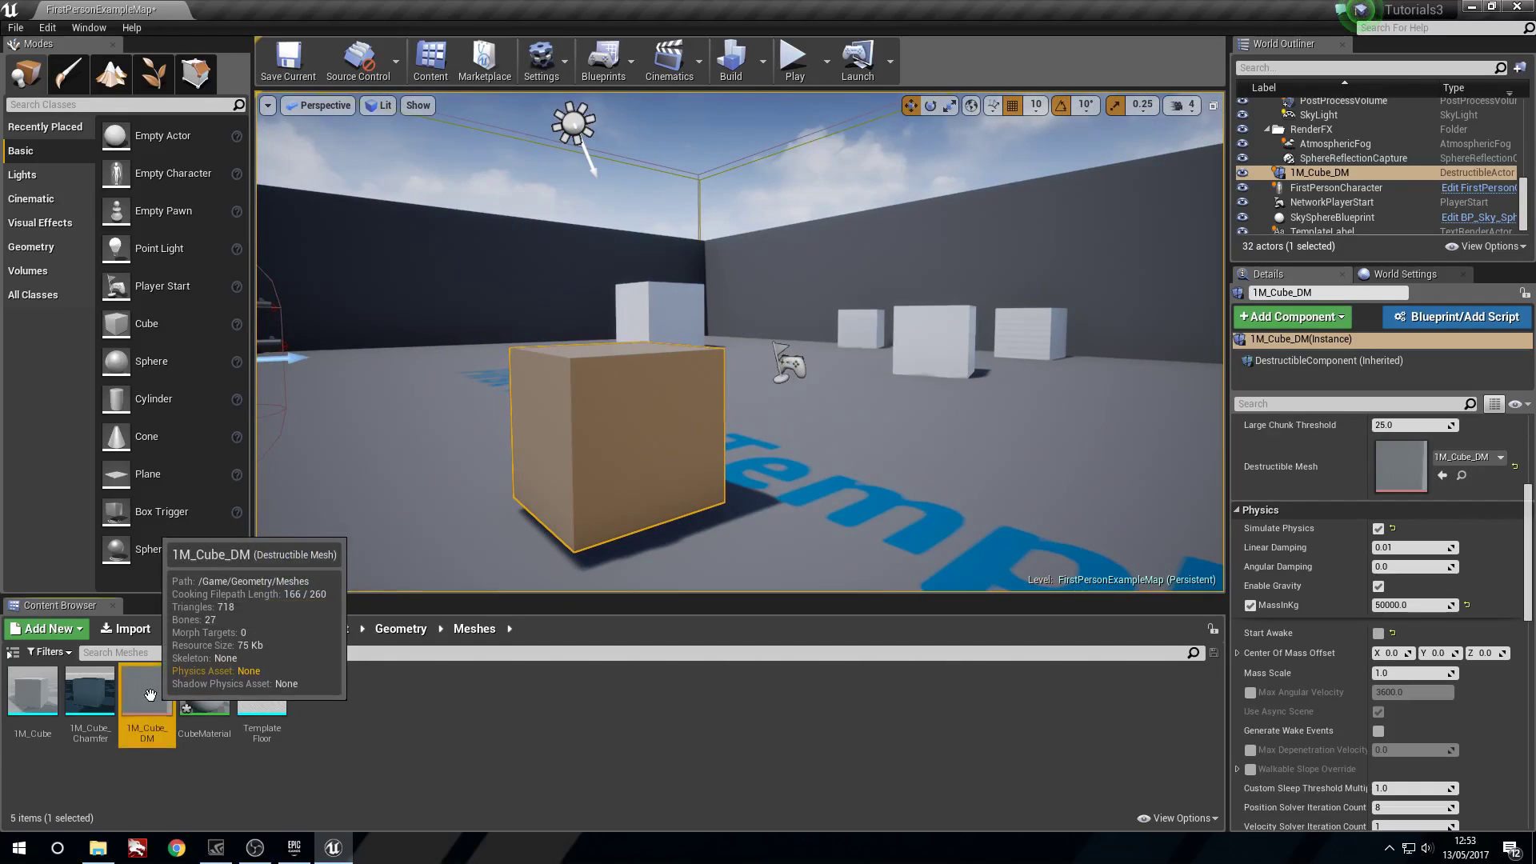
double_click(150, 695)
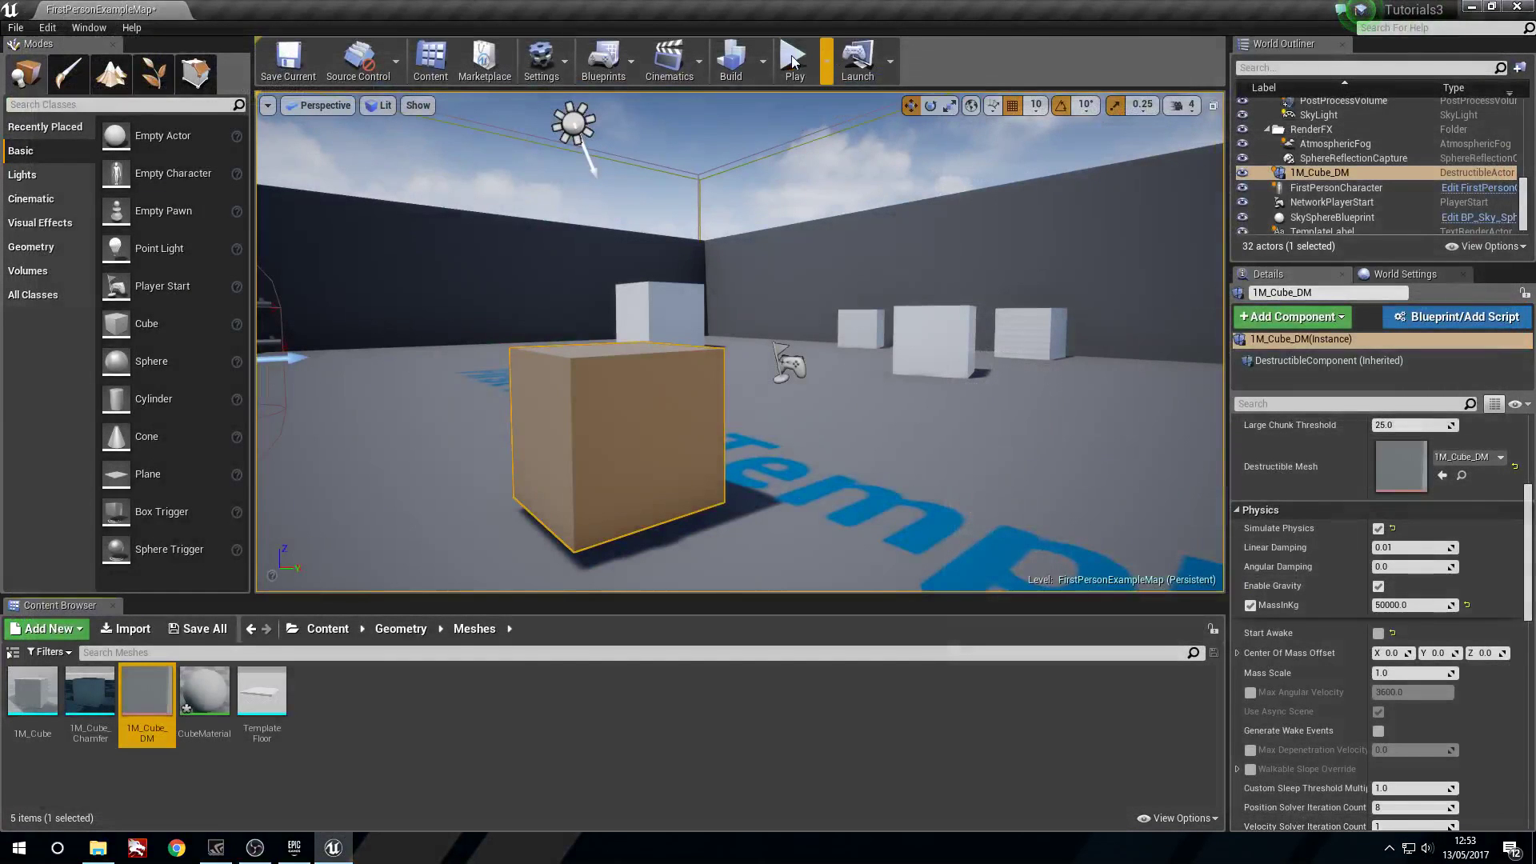
Step: Play the level again to check how the cube fractures when shot, then stop playing
key("alt+p")
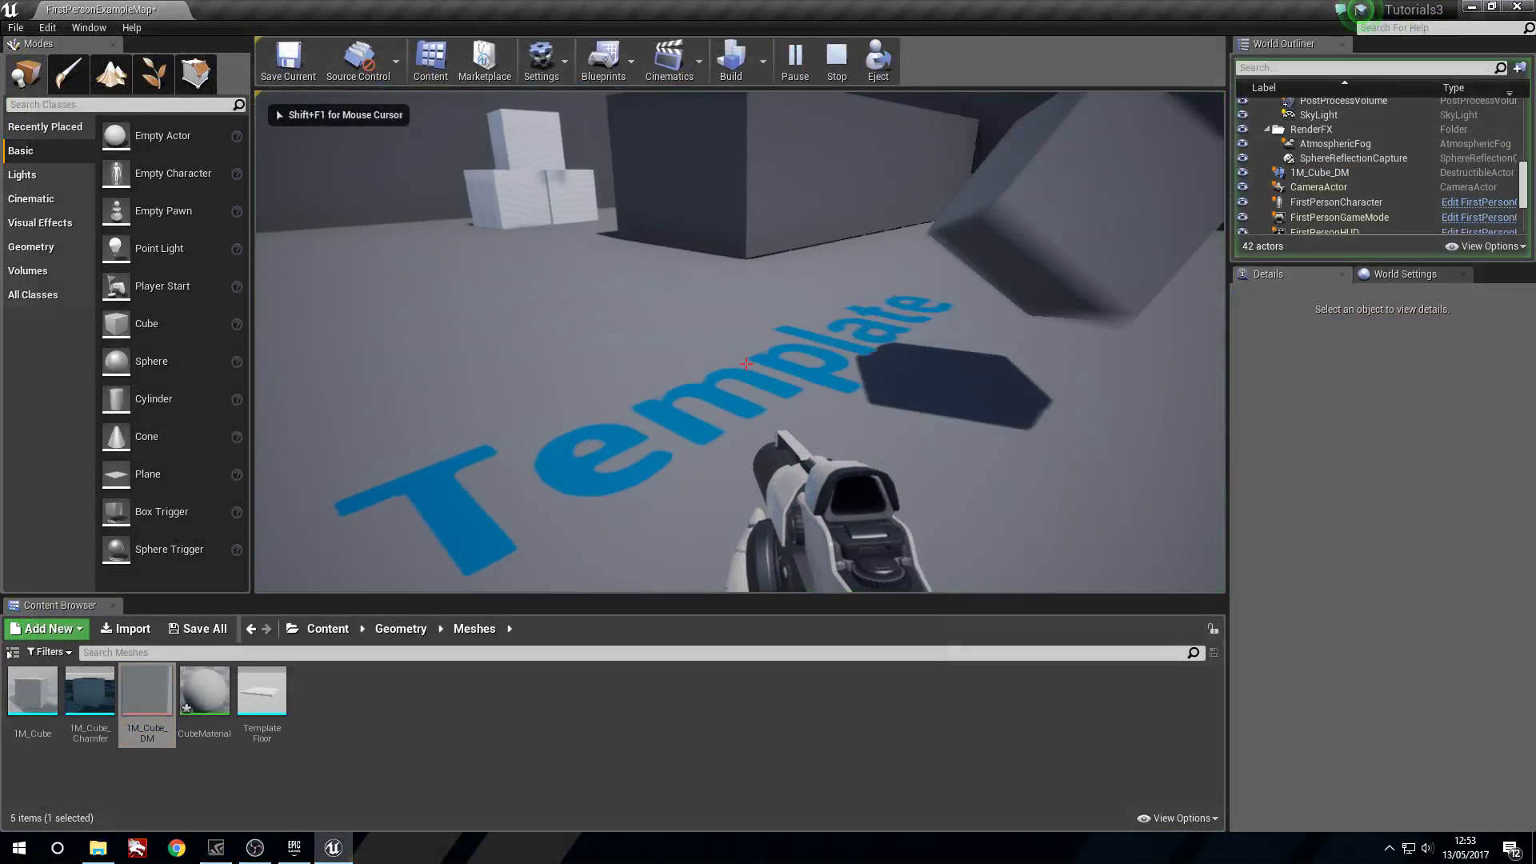
left_click(746, 364)
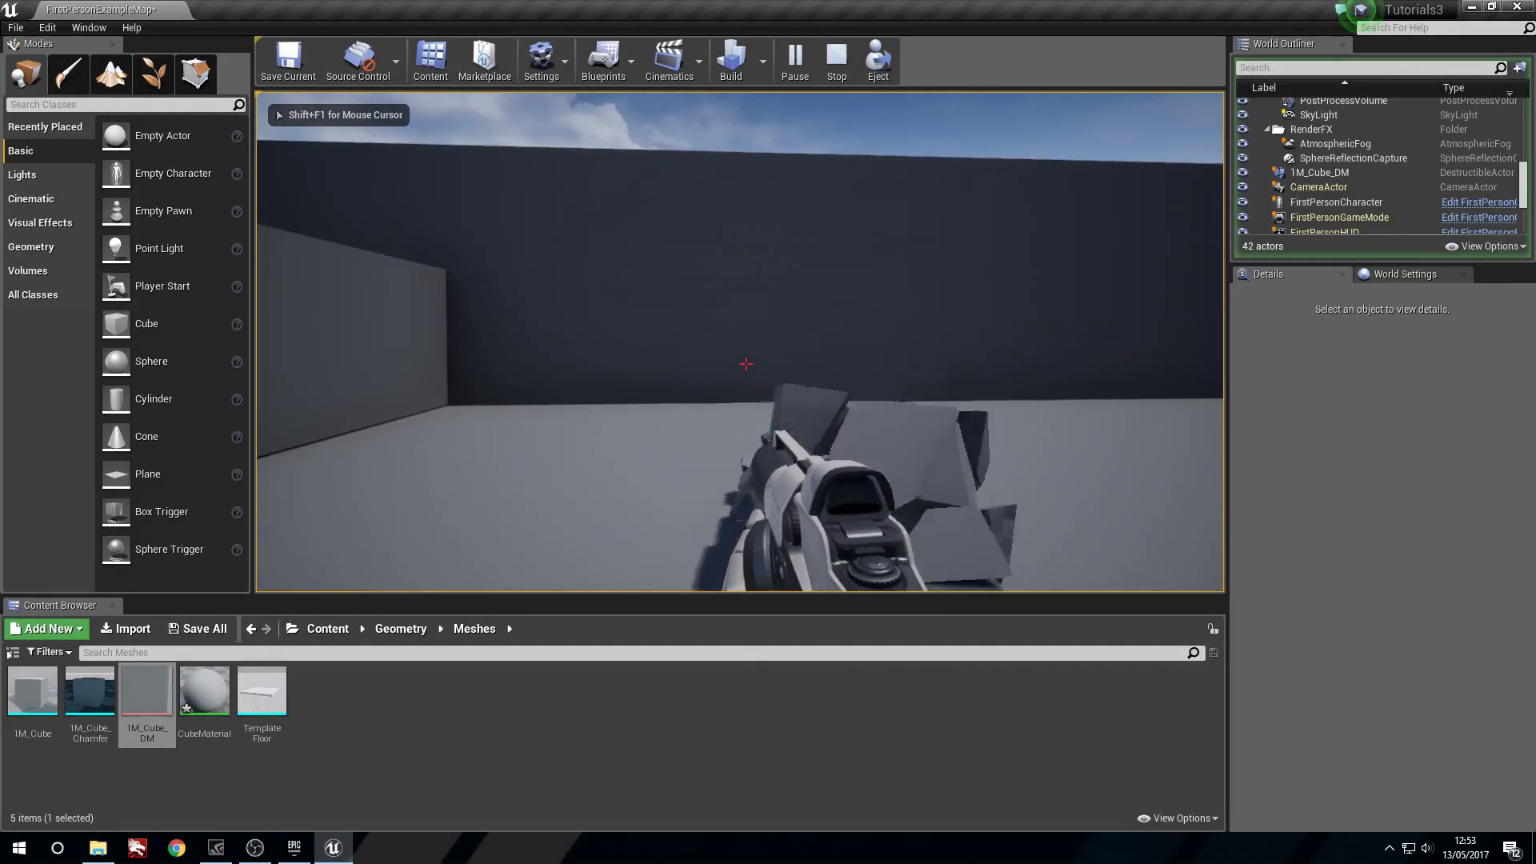
key("w")
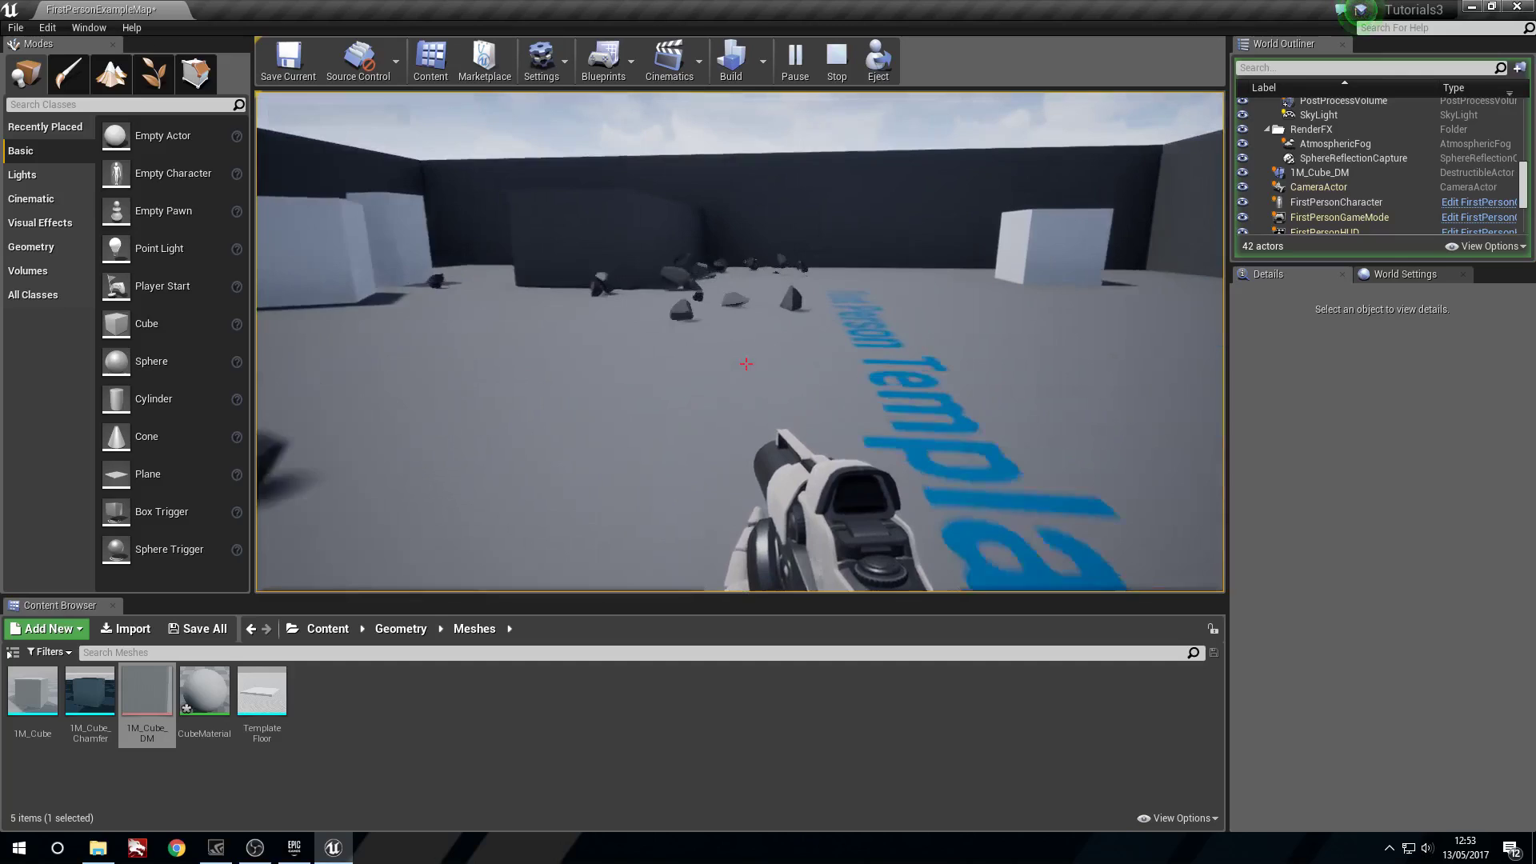
key("w")
key("Escape")
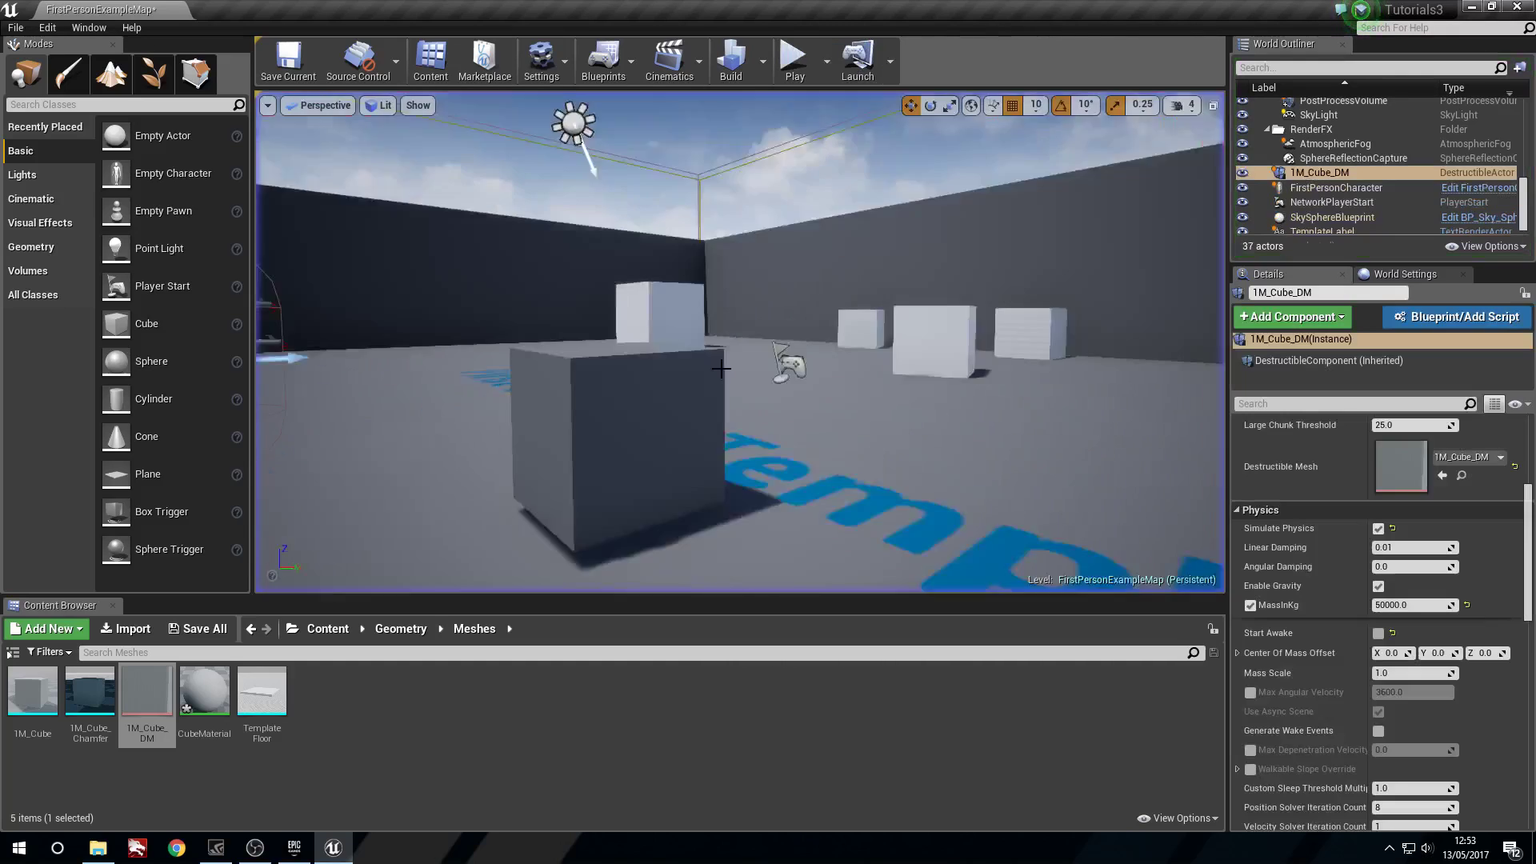
Step: Run another play-test, shooting the cube and following its flight and fragments across the level, then end the session
key("d")
right_click_drag(740, 342, 521, 341)
key("s")
key("w")
right_click_drag(740, 342, 720, 376)
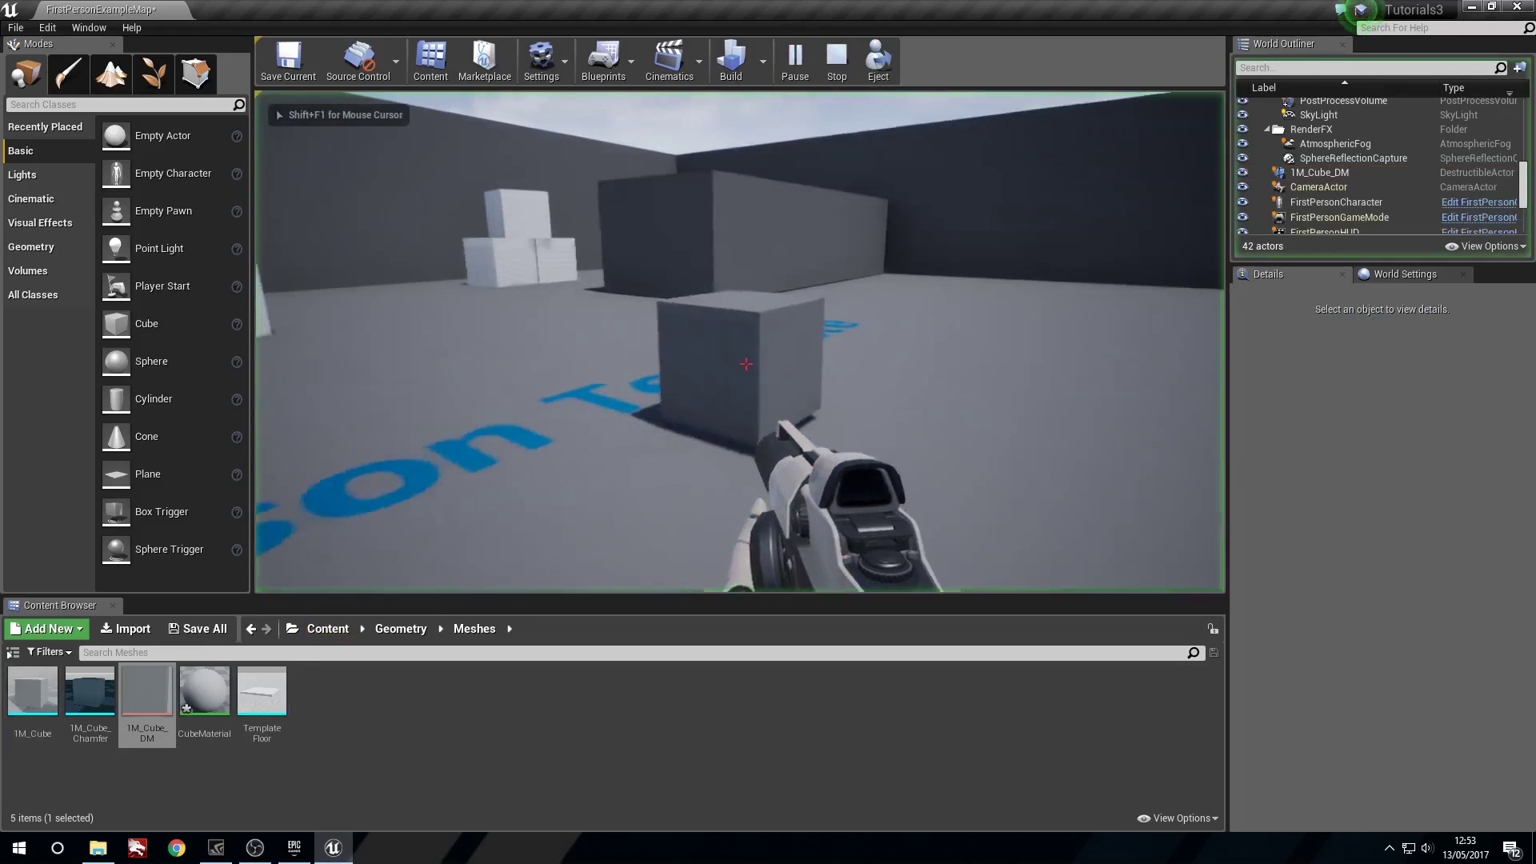
key("s")
key("a")
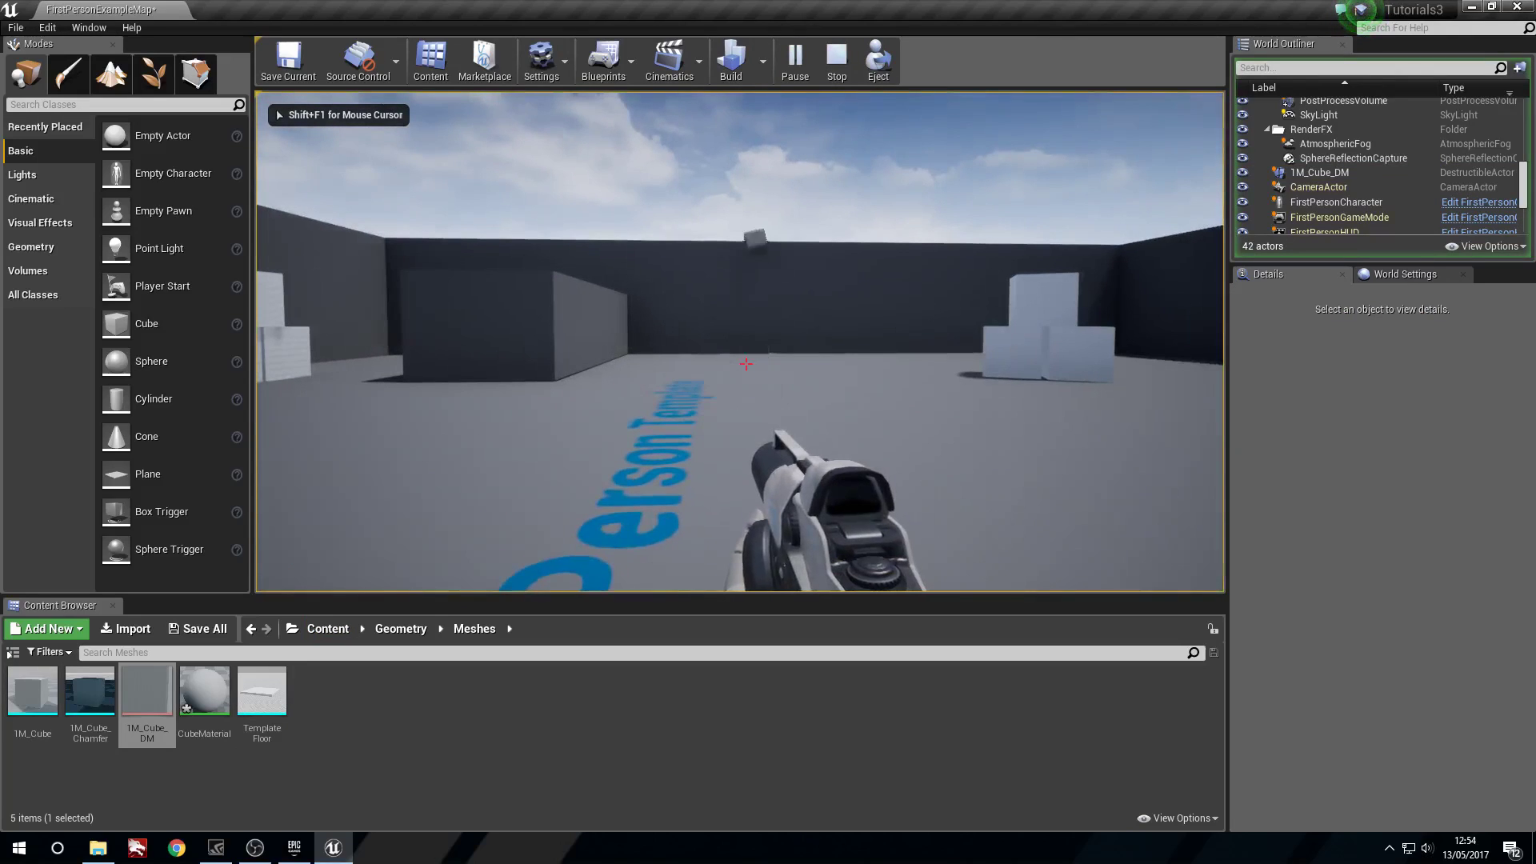
key("w")
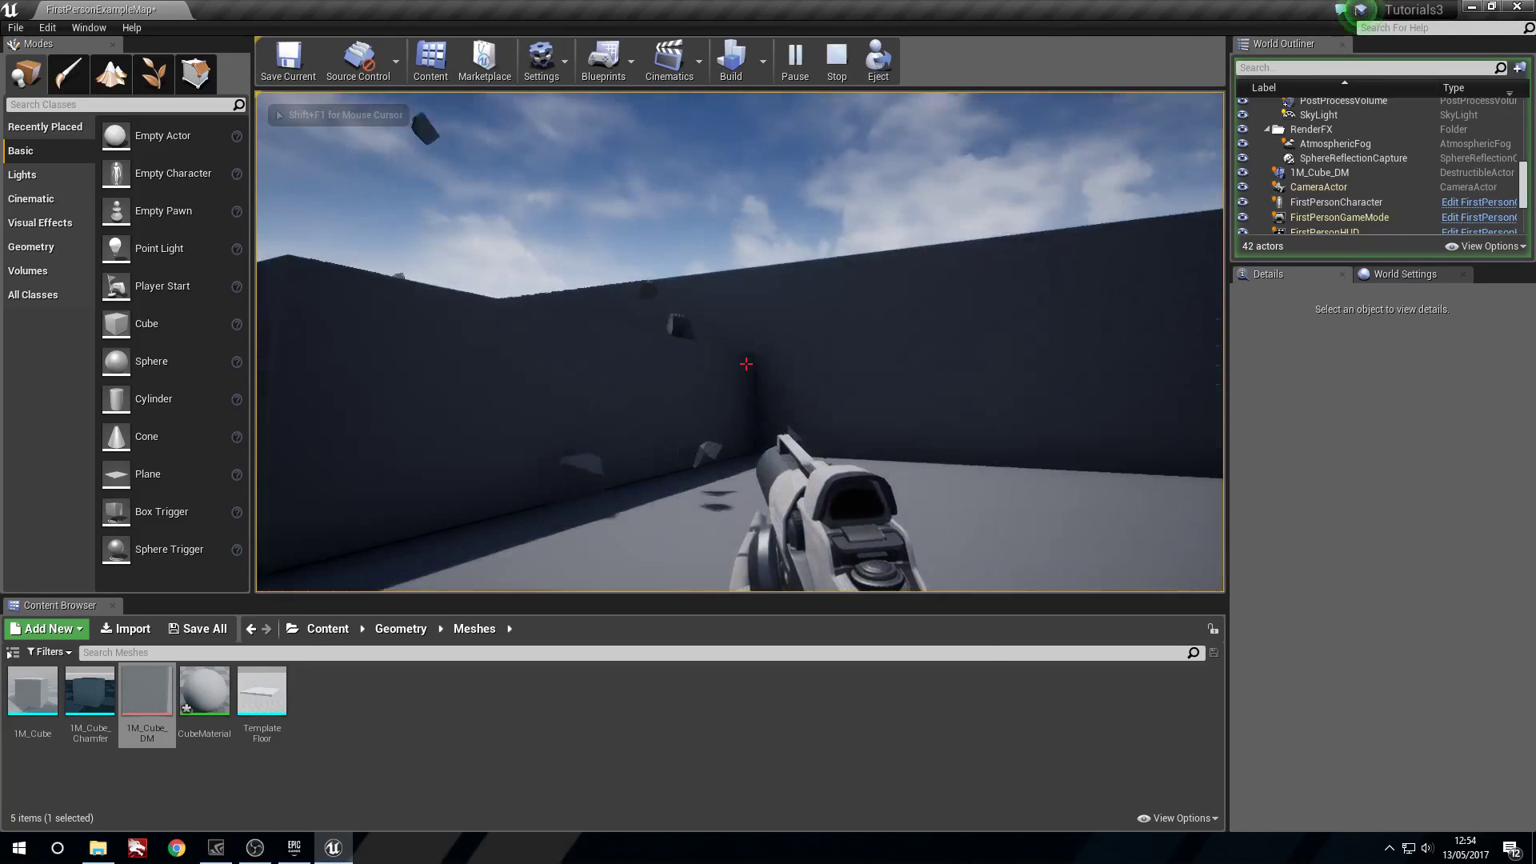
key("Escape")
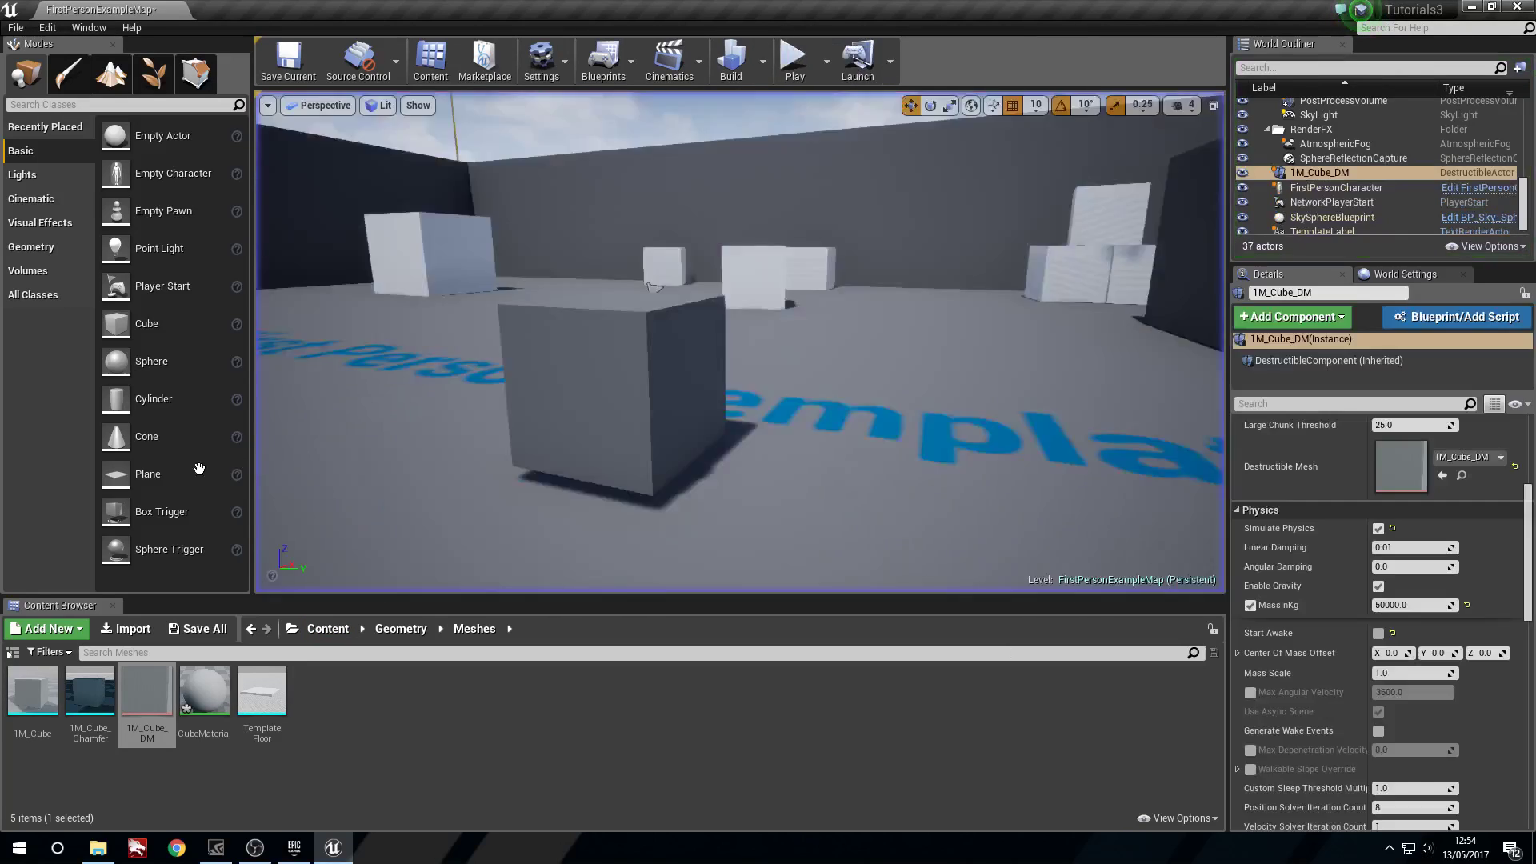
Step: Open the FirstPersonProjectile blueprint from the FirstPersonBP Blueprints folder
mouse_move(739, 342)
right_mouse_down()
mouse_move(768, 342)
mouse_move(740, 343)
right_mouse_up()
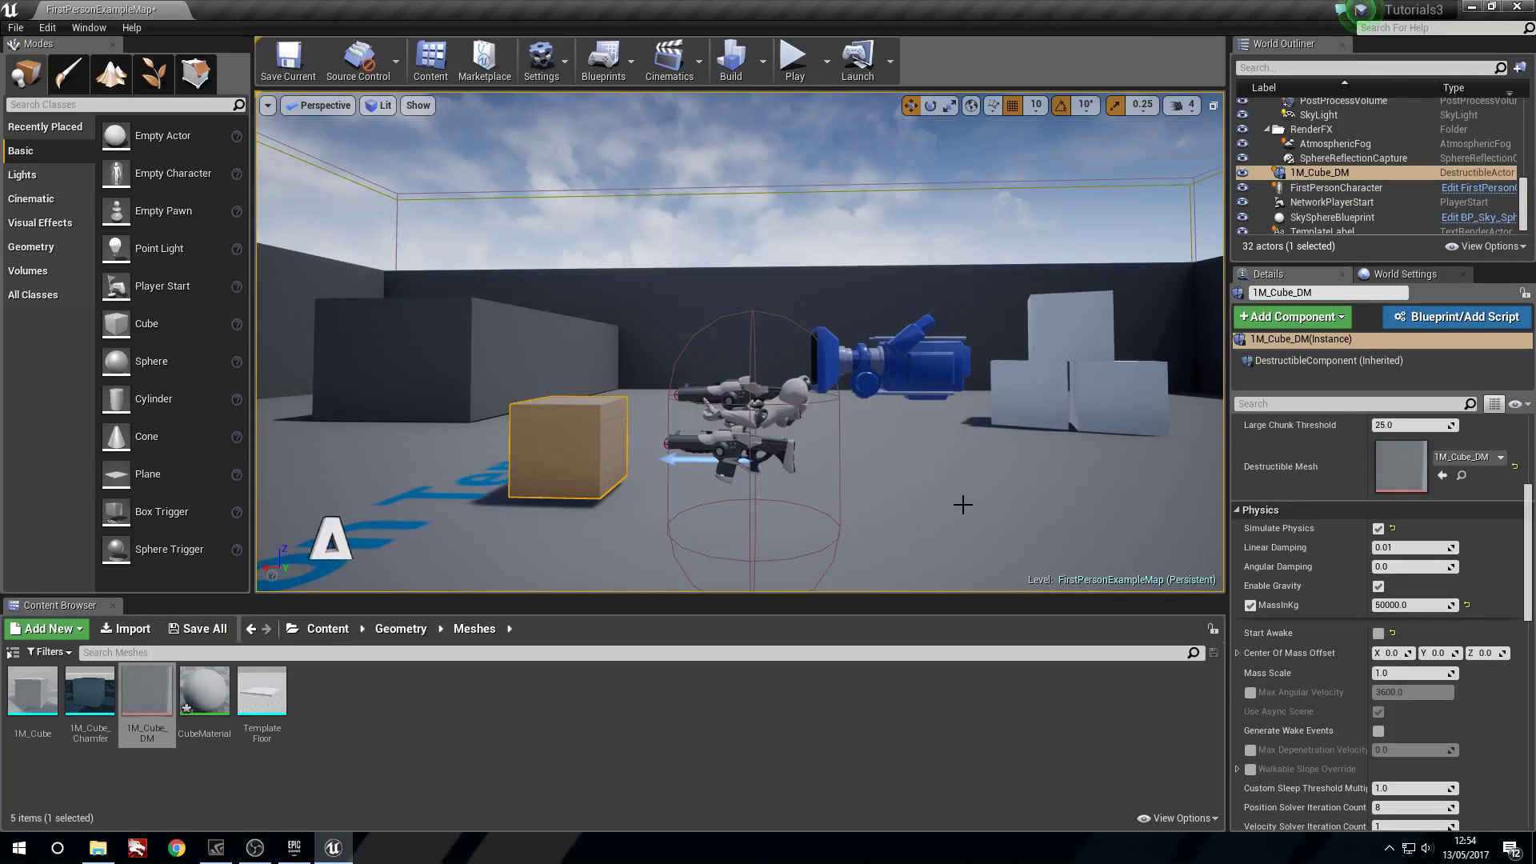
left_click(396, 632)
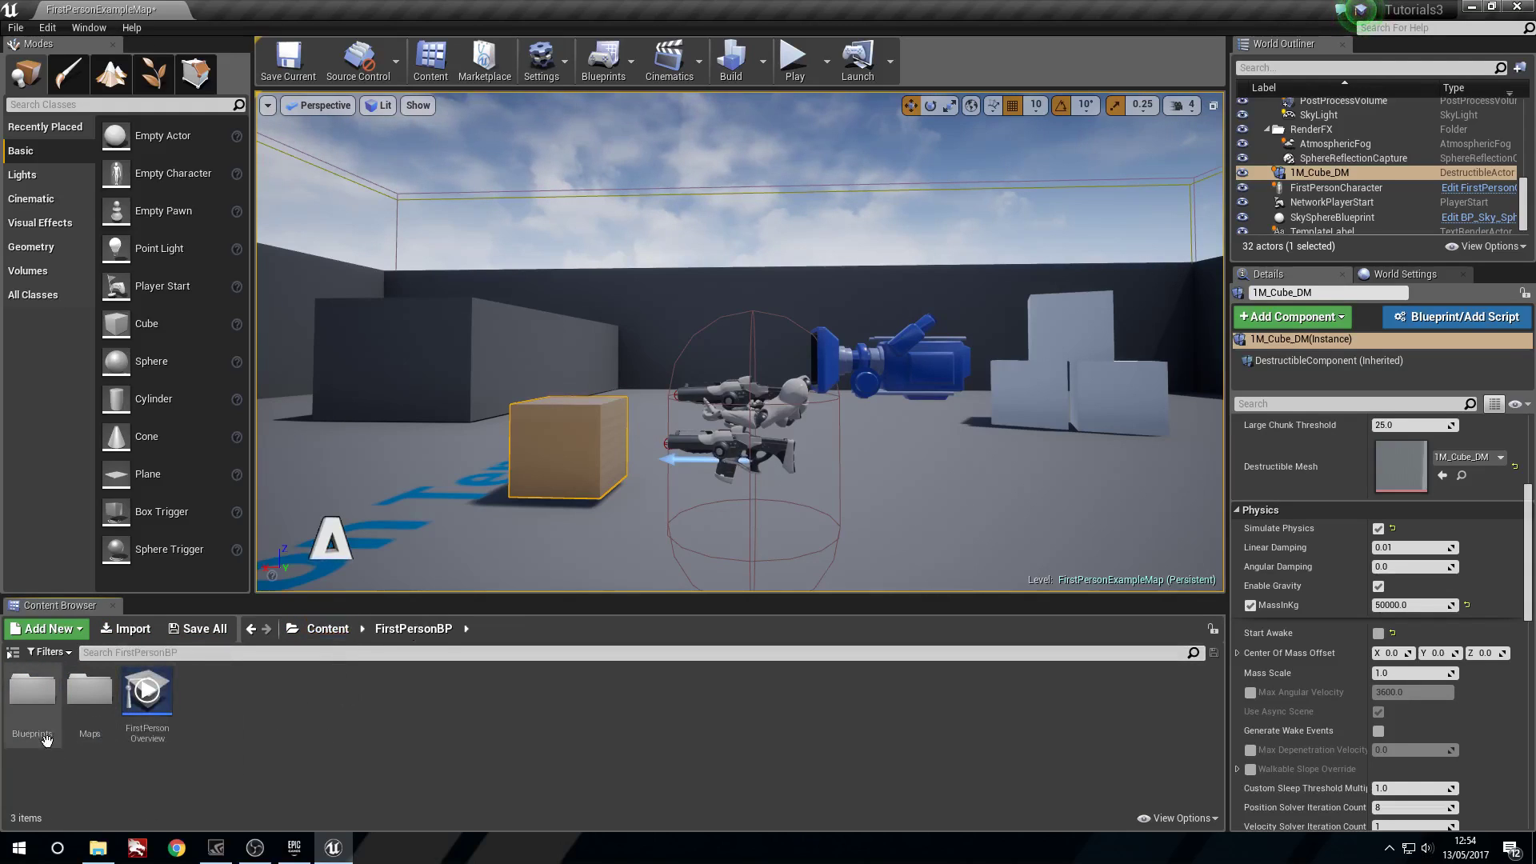
double_click(15, 700)
double_click(216, 712)
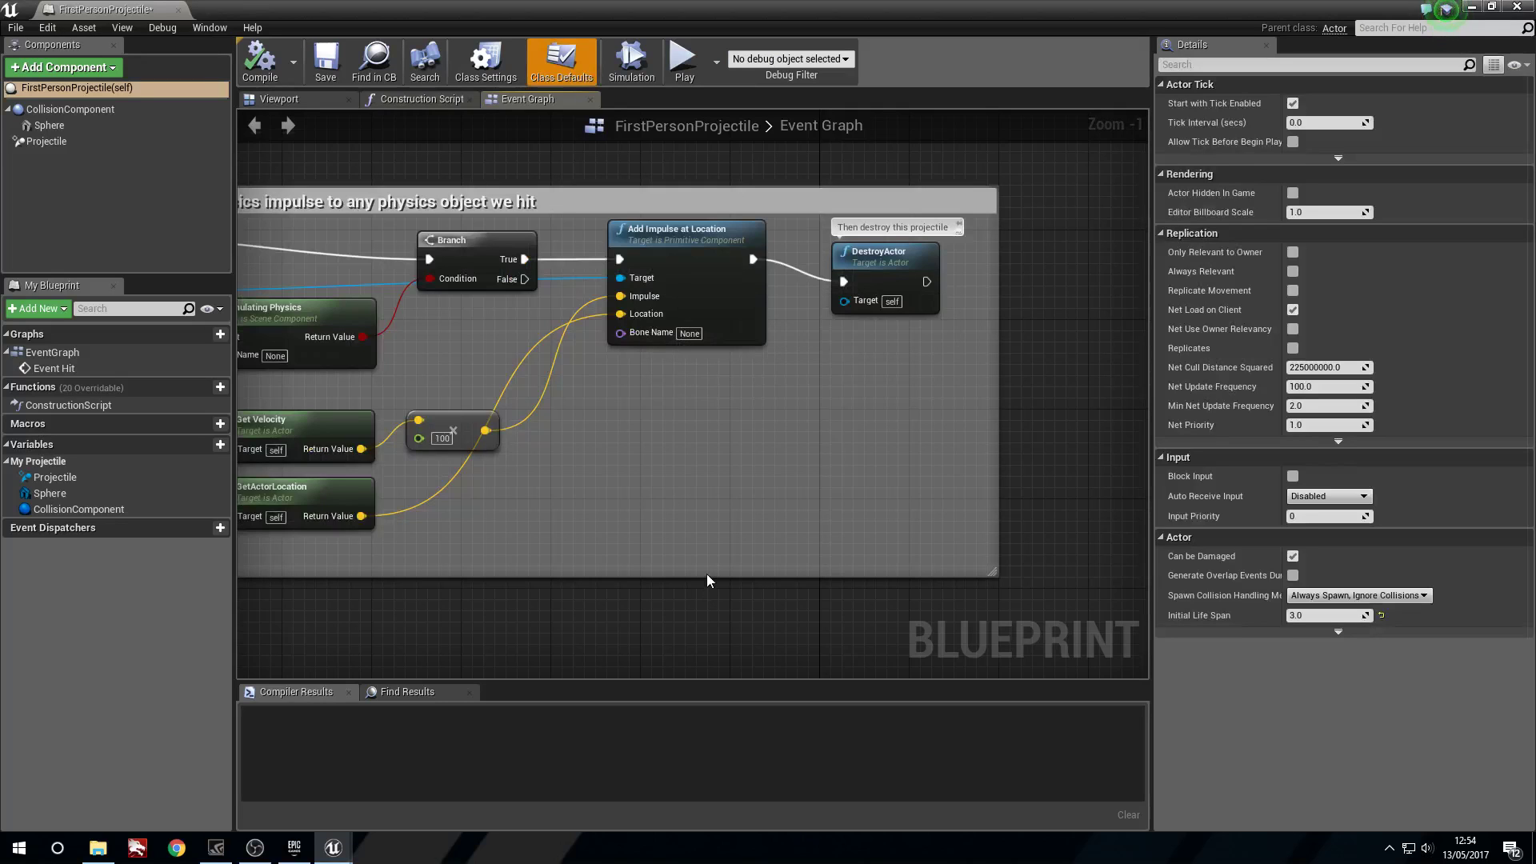
Step: Add an Add Force at Location node for the CollisionComponent below the impulse node in the Event Graph
right_click_drag(659, 441, 685, 456)
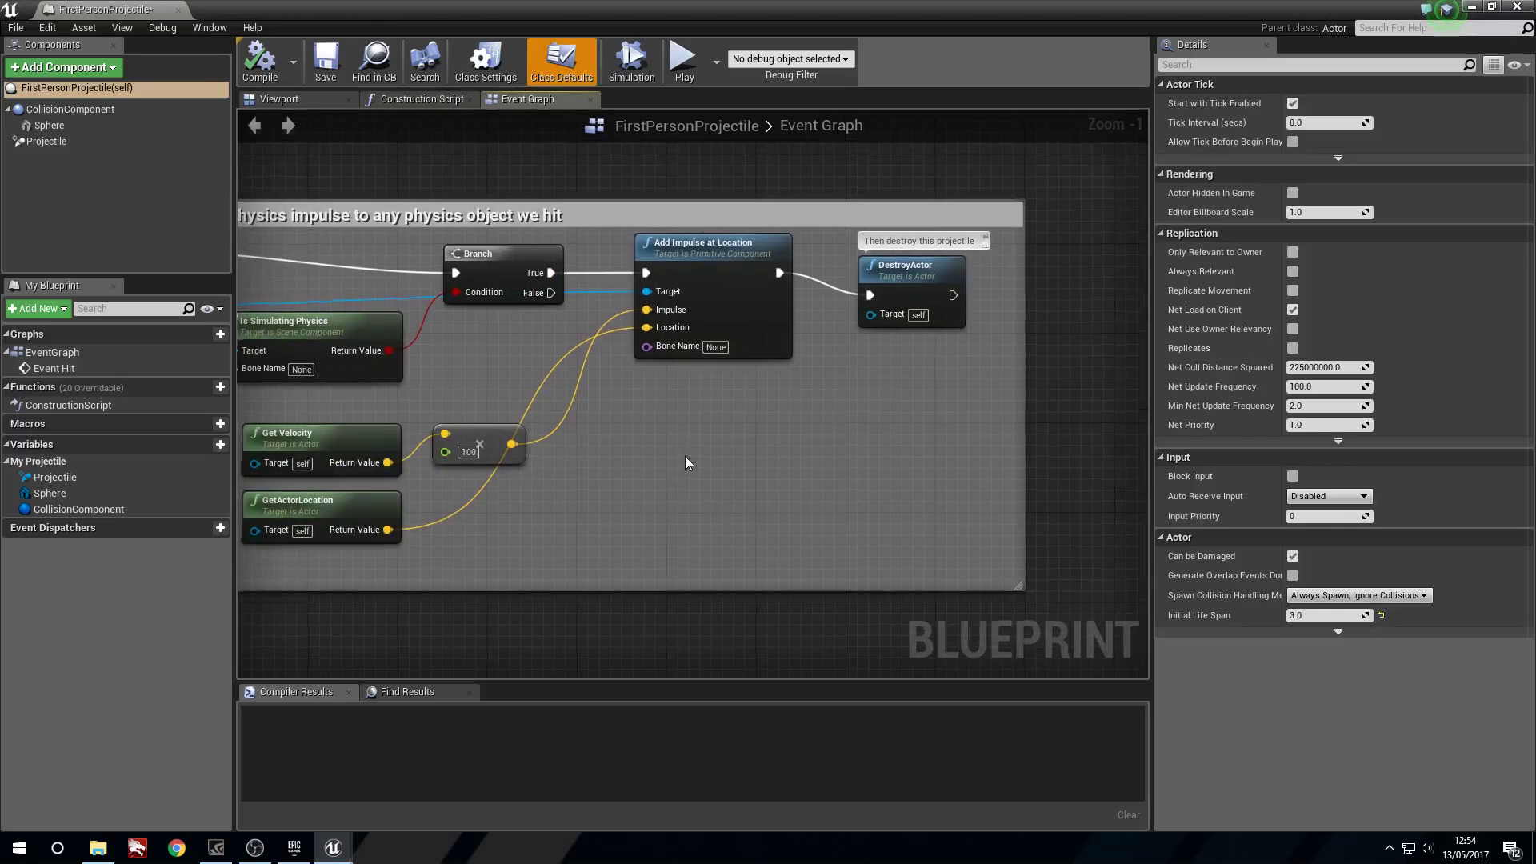
right_click(690, 449)
type("a")
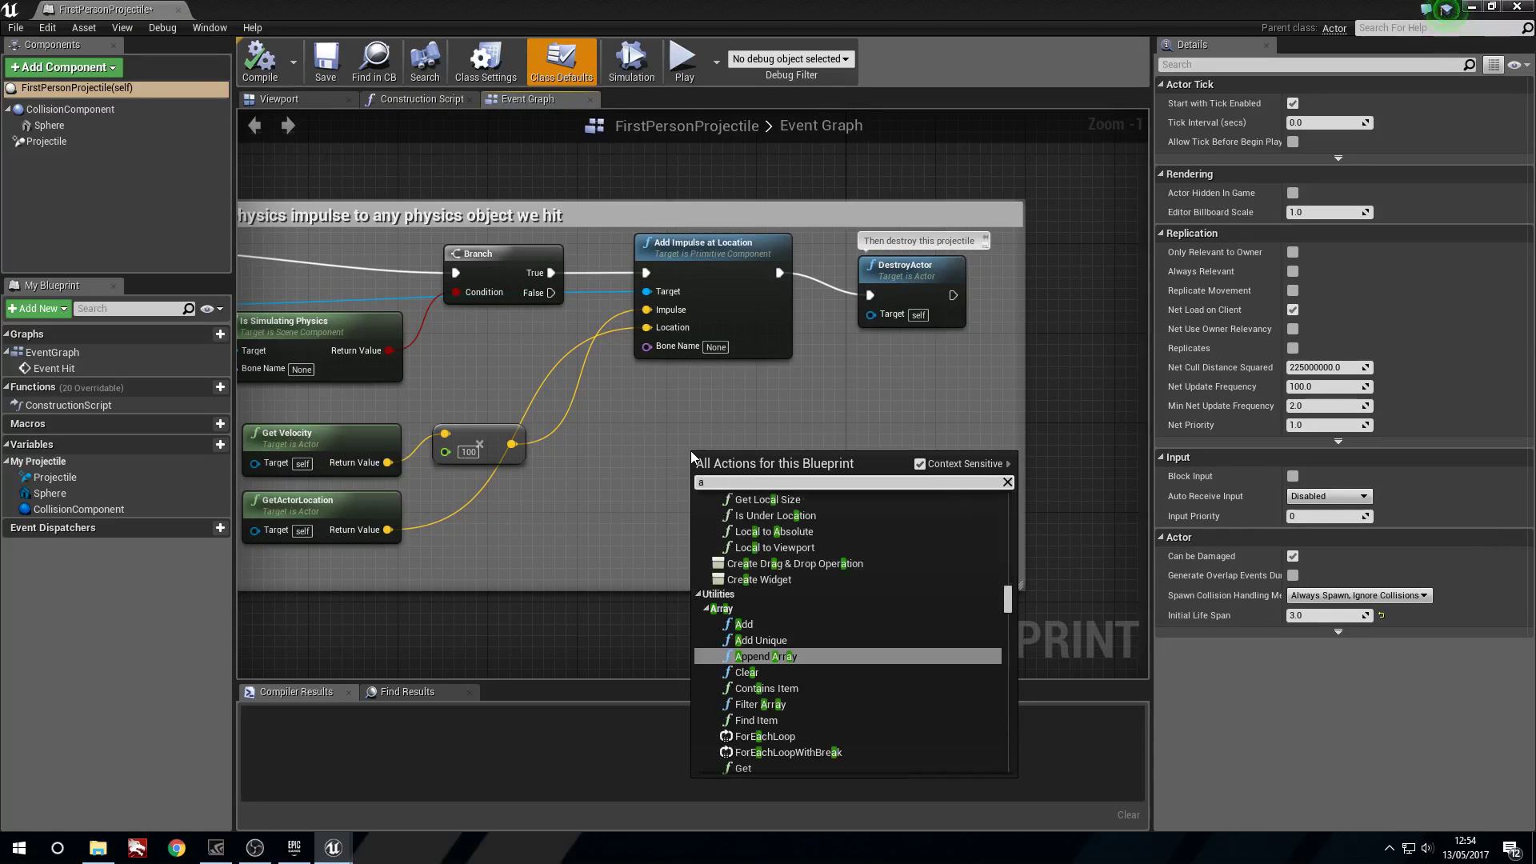
type("dd force")
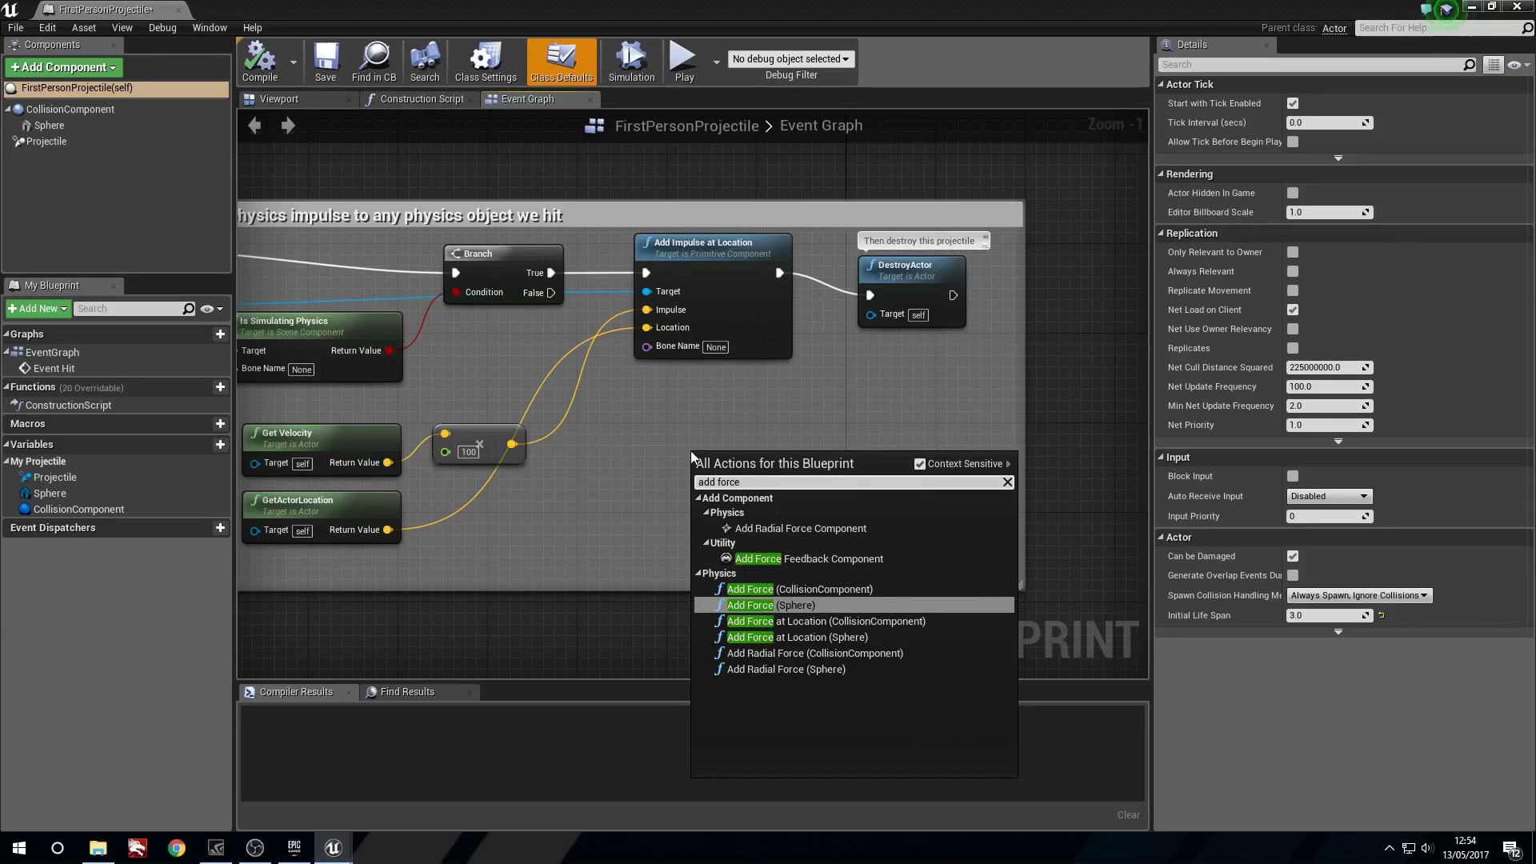
type(" at loc")
key("Return")
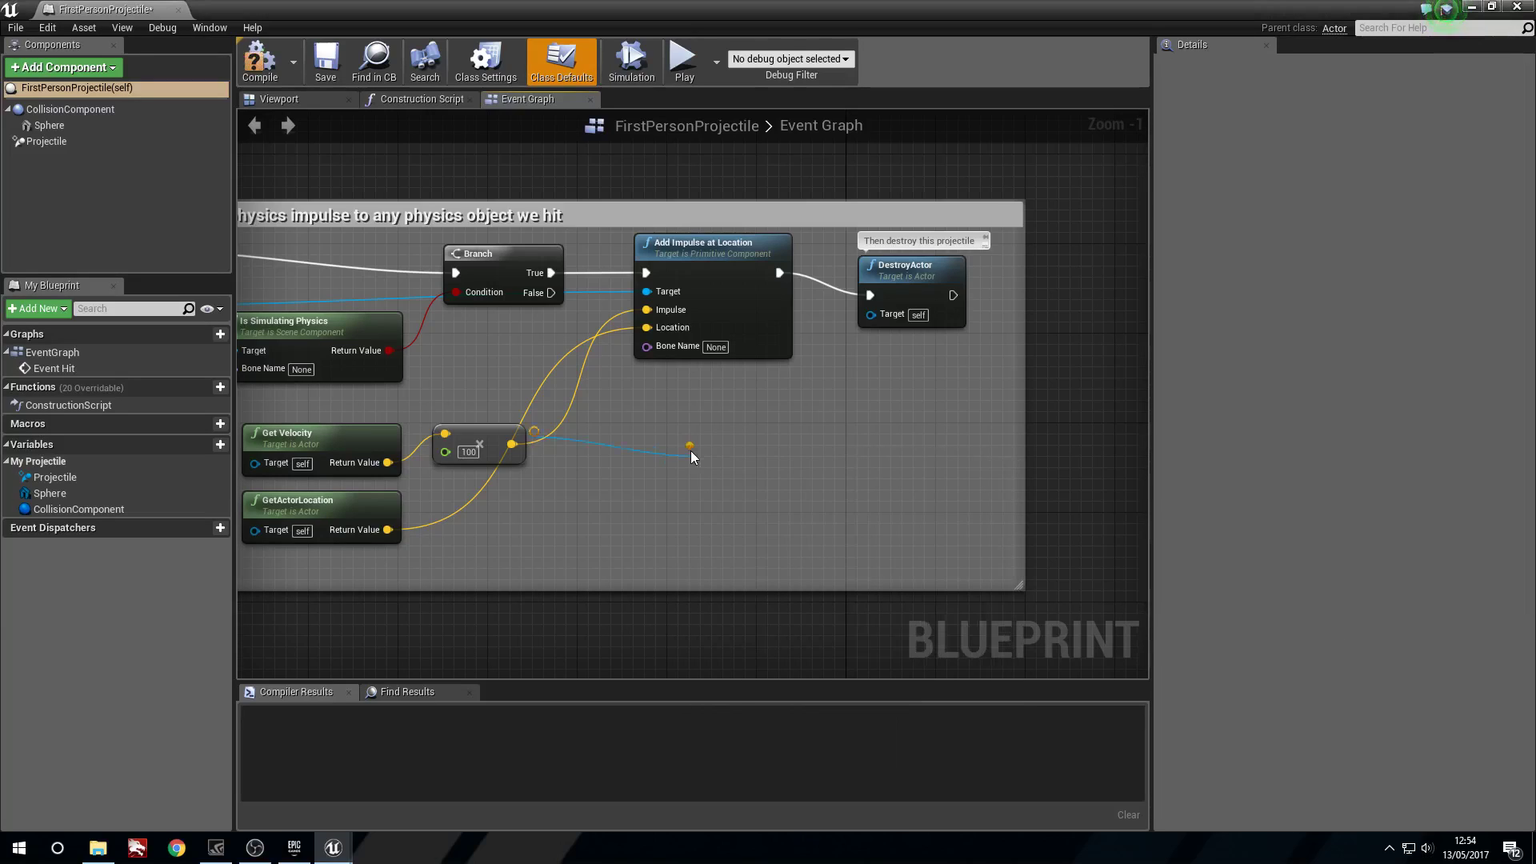
Step: Delete the Collision Component reference node and place Add Force at Location directly beneath Add Impulse at Location
left_click_drag(589, 430, 606, 458)
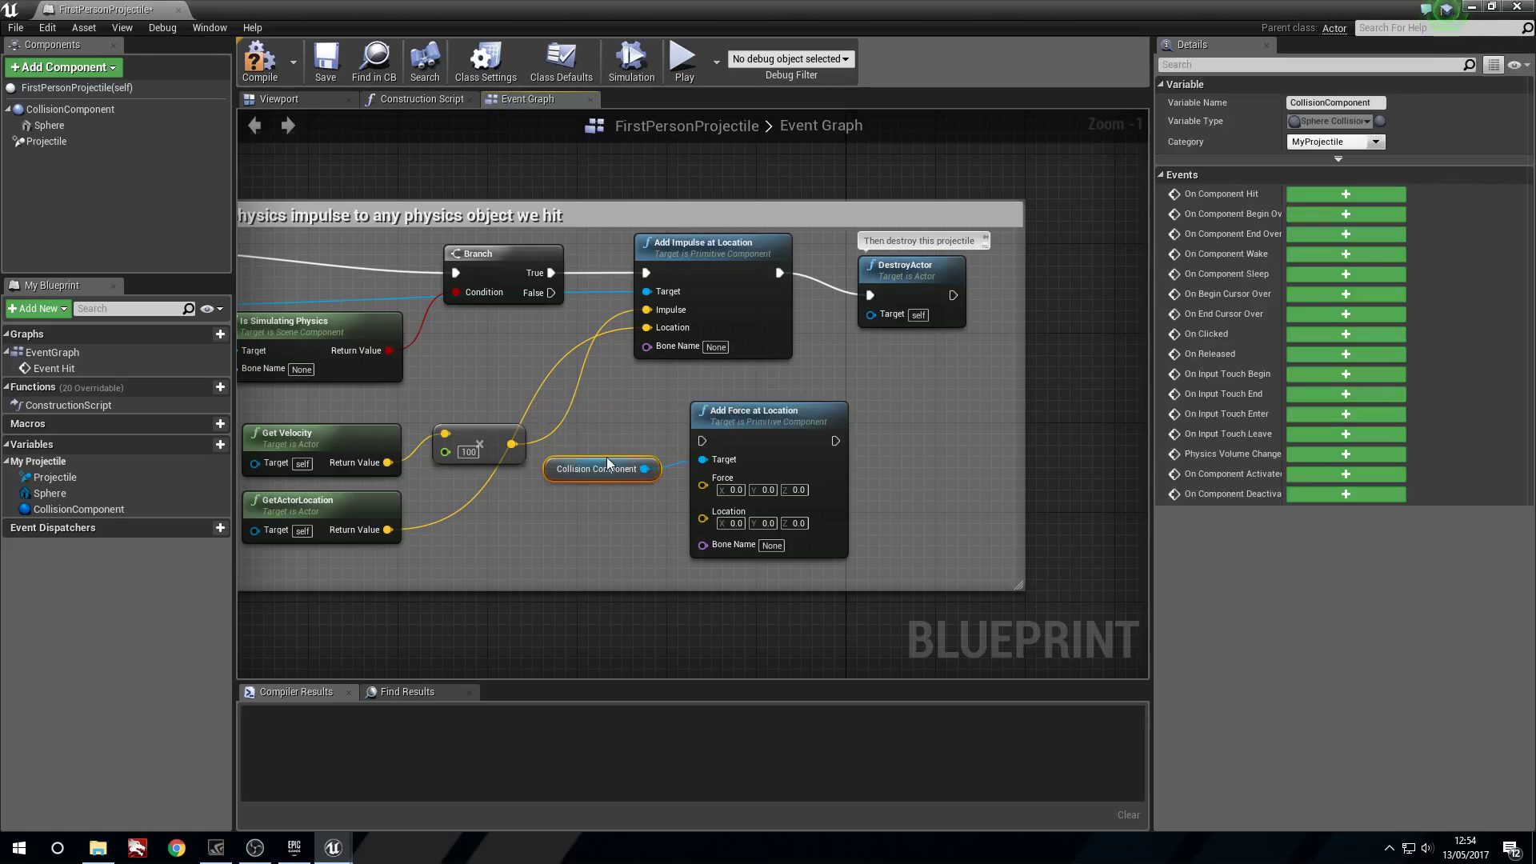
key("Delete")
left_click_drag(748, 415, 695, 391)
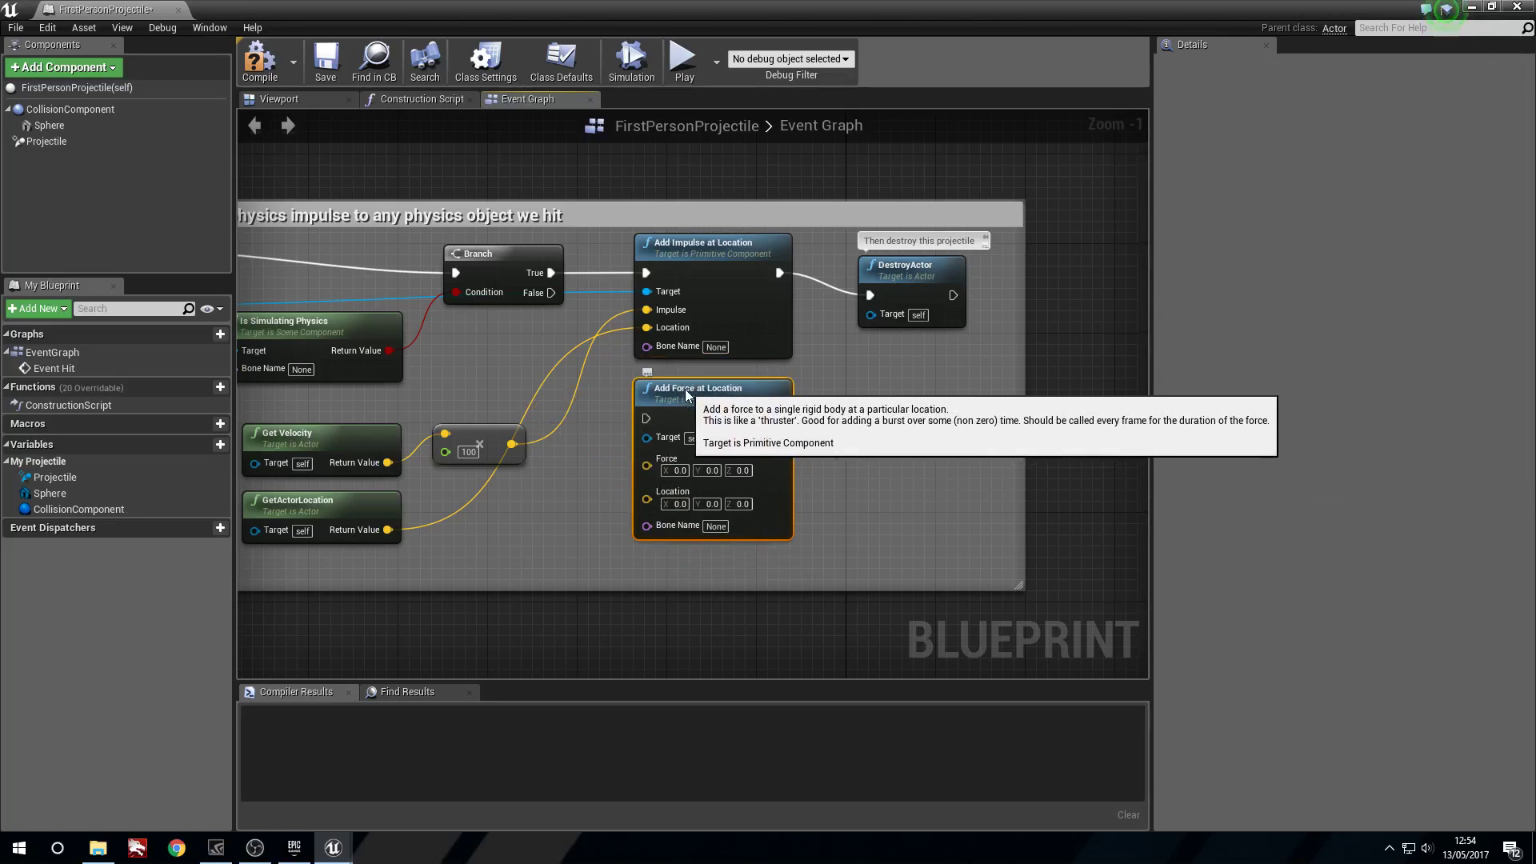
Step: Wire Add Force at Location: Target from Event Hit's Other Comp, Force from the velocity multiply node, Location from GetActorLocation
right_click_drag(633, 382, 952, 316)
right_click_drag(592, 297, 561, 348)
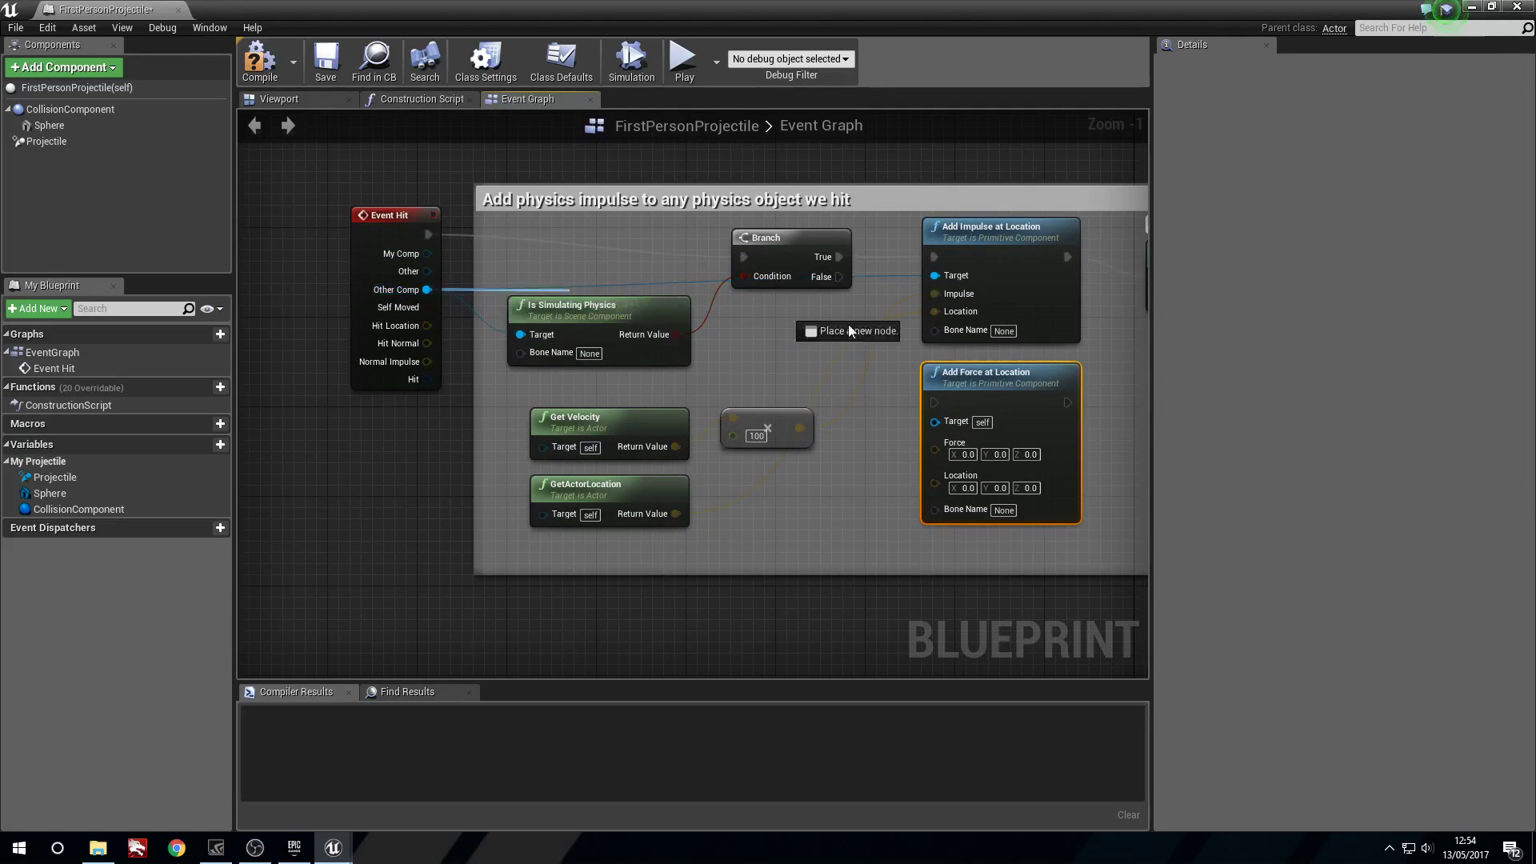
right_click_drag(877, 460, 721, 503)
left_click_drag(812, 426, 822, 426)
left_click_drag(521, 557, 681, 531)
left_click_drag(780, 518, 795, 517)
left_click_drag(646, 470, 788, 494)
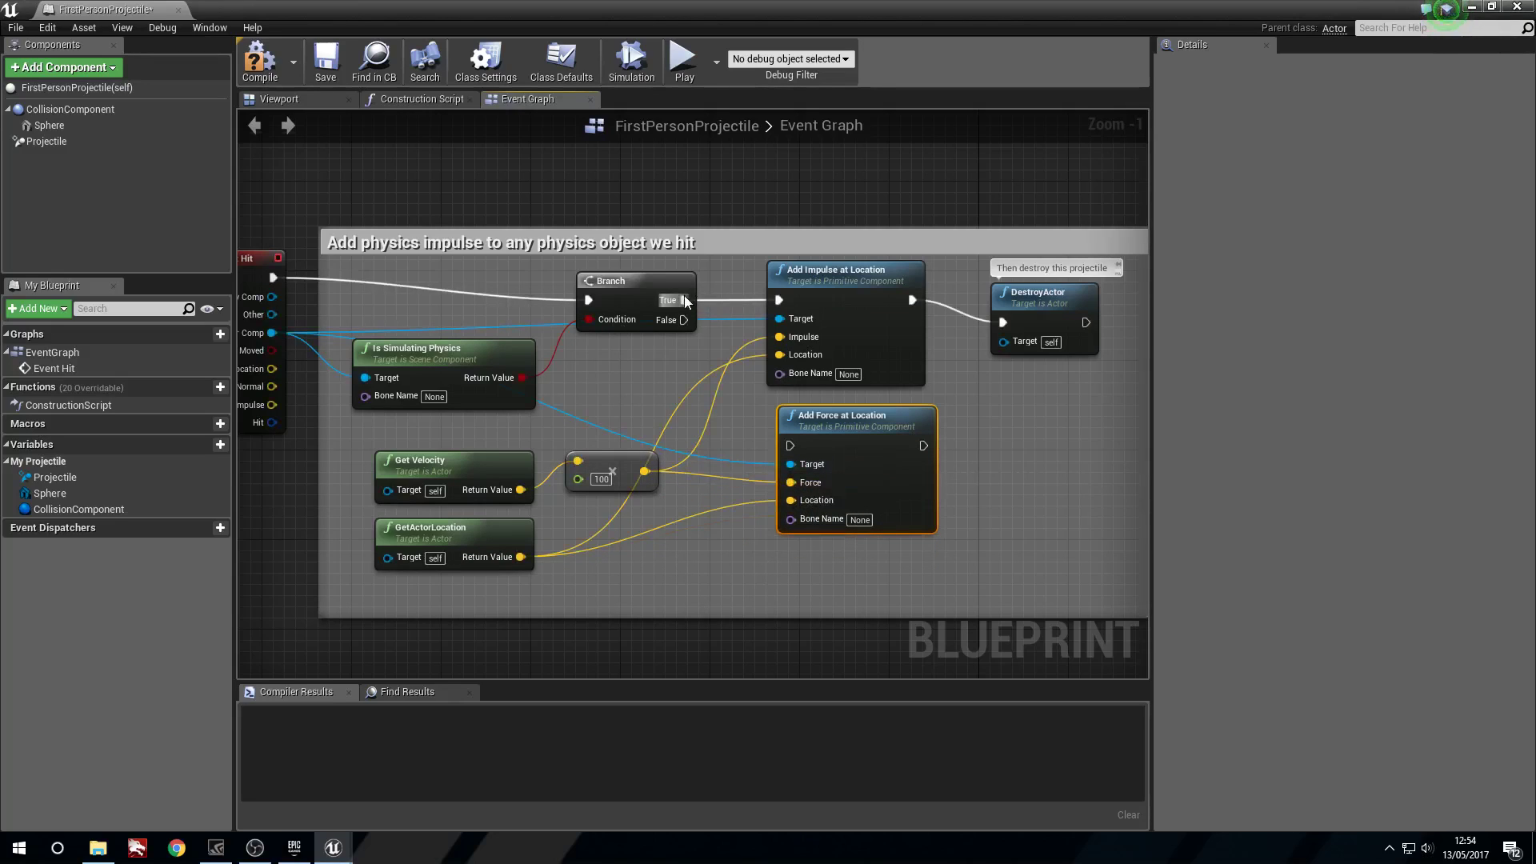
Step: Route execution from the Branch's True output through Add Force at Location to DestroyActor, and close the blueprint
left_click_drag(797, 443, 795, 436)
left_click(683, 325)
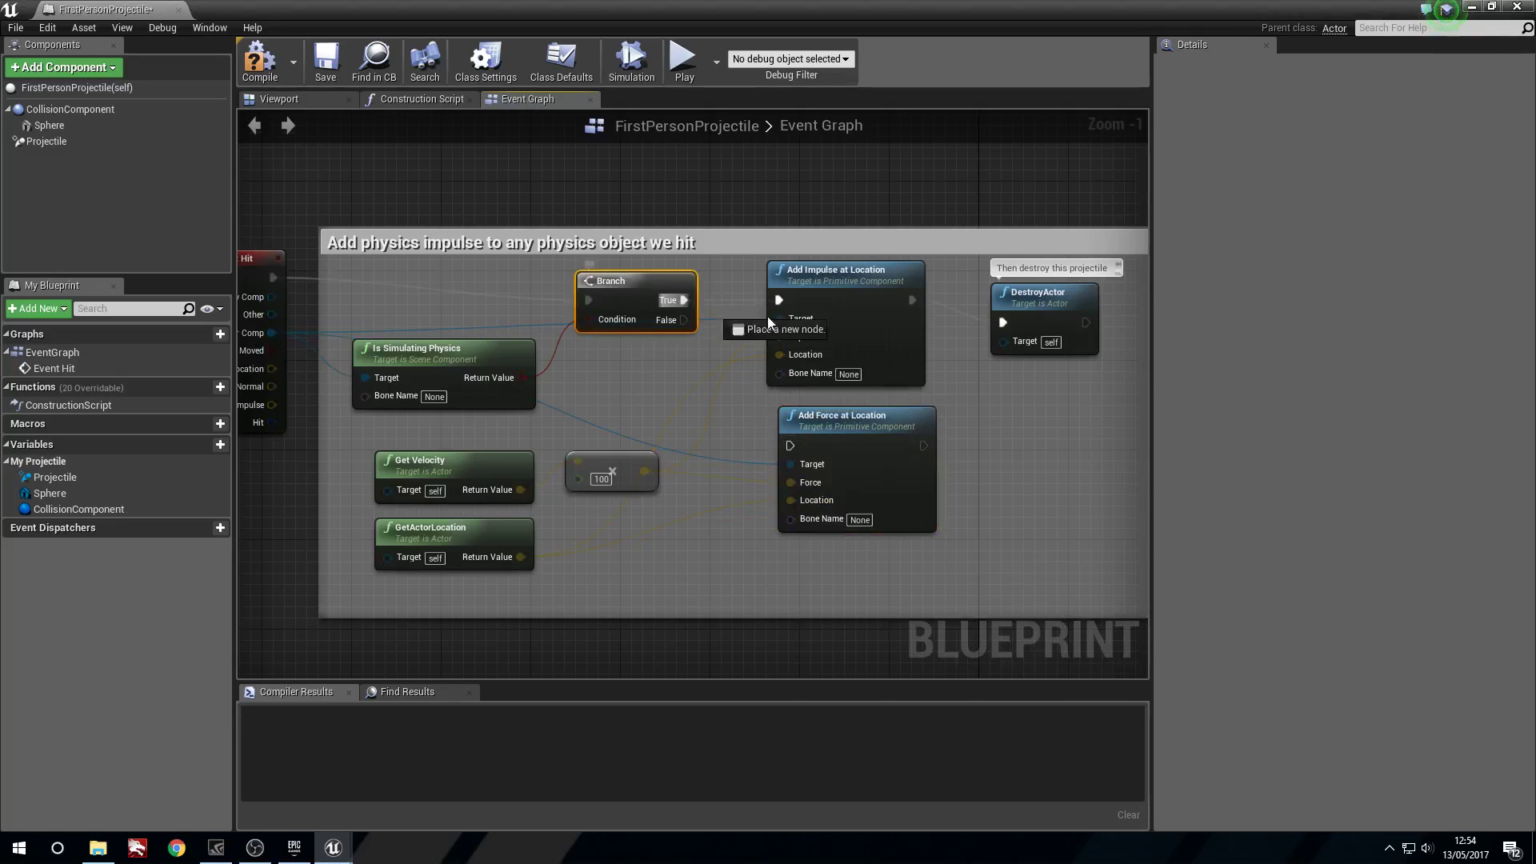
left_click_drag(926, 445, 1001, 316)
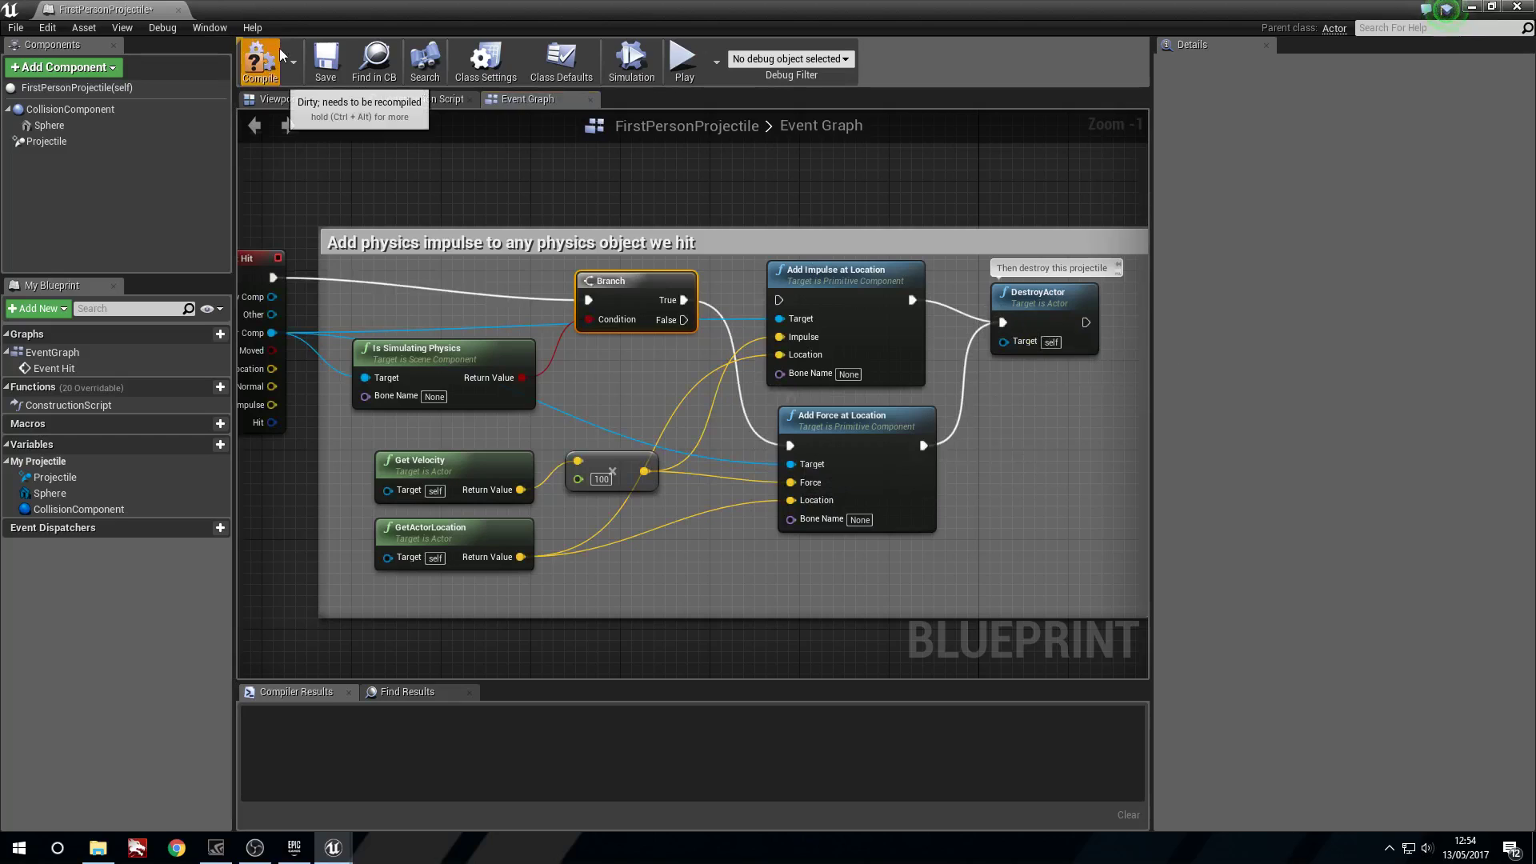
left_click(1517, 6)
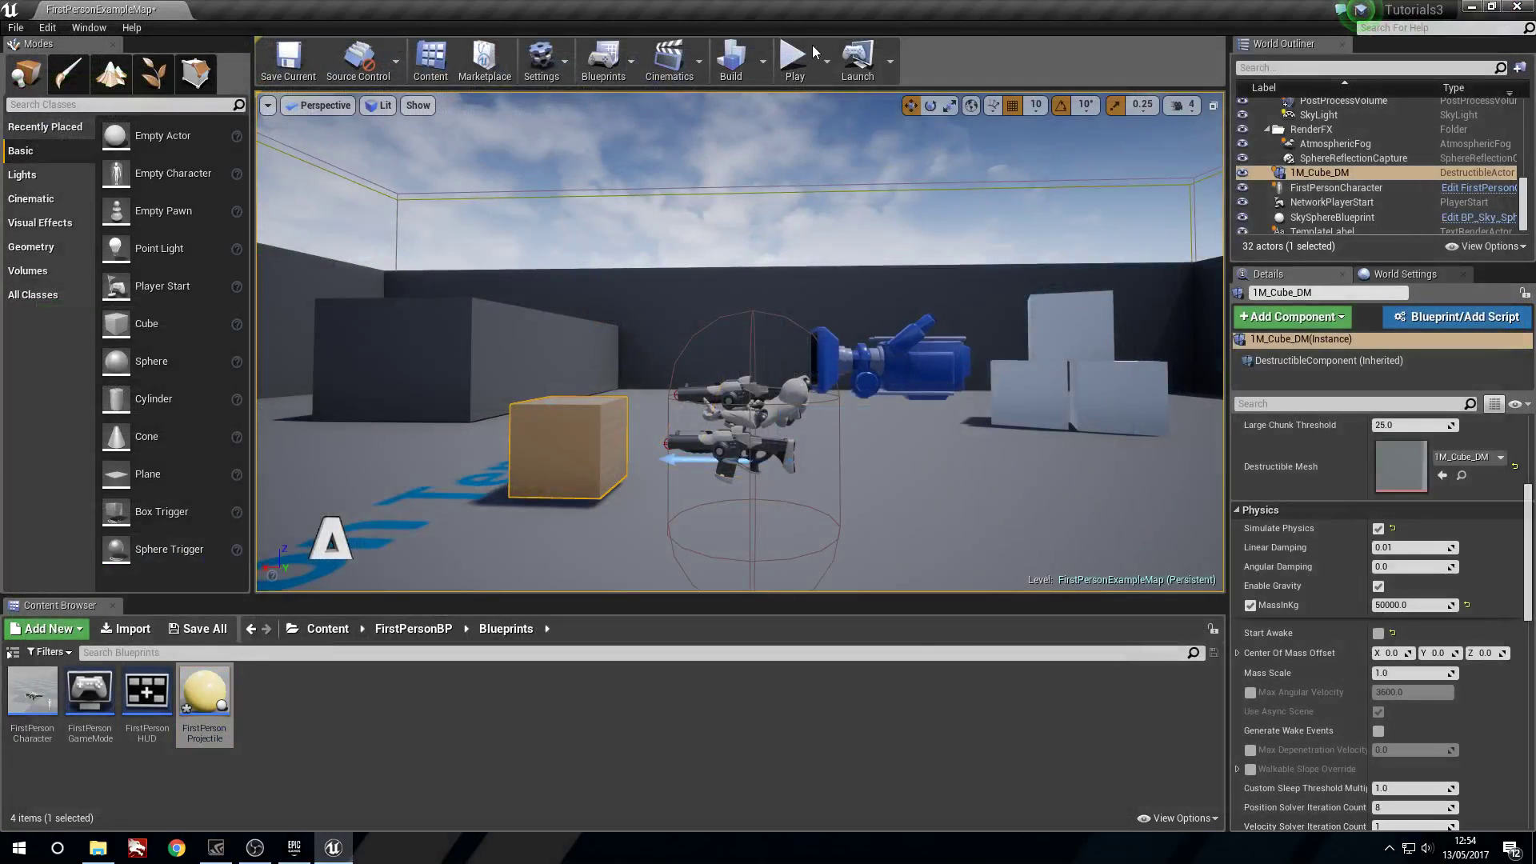
Step: Play-test the force-based projectile by shooting the cube from several angles until it hits the wall, and stop playing
left_click(794, 56)
left_click(746, 364)
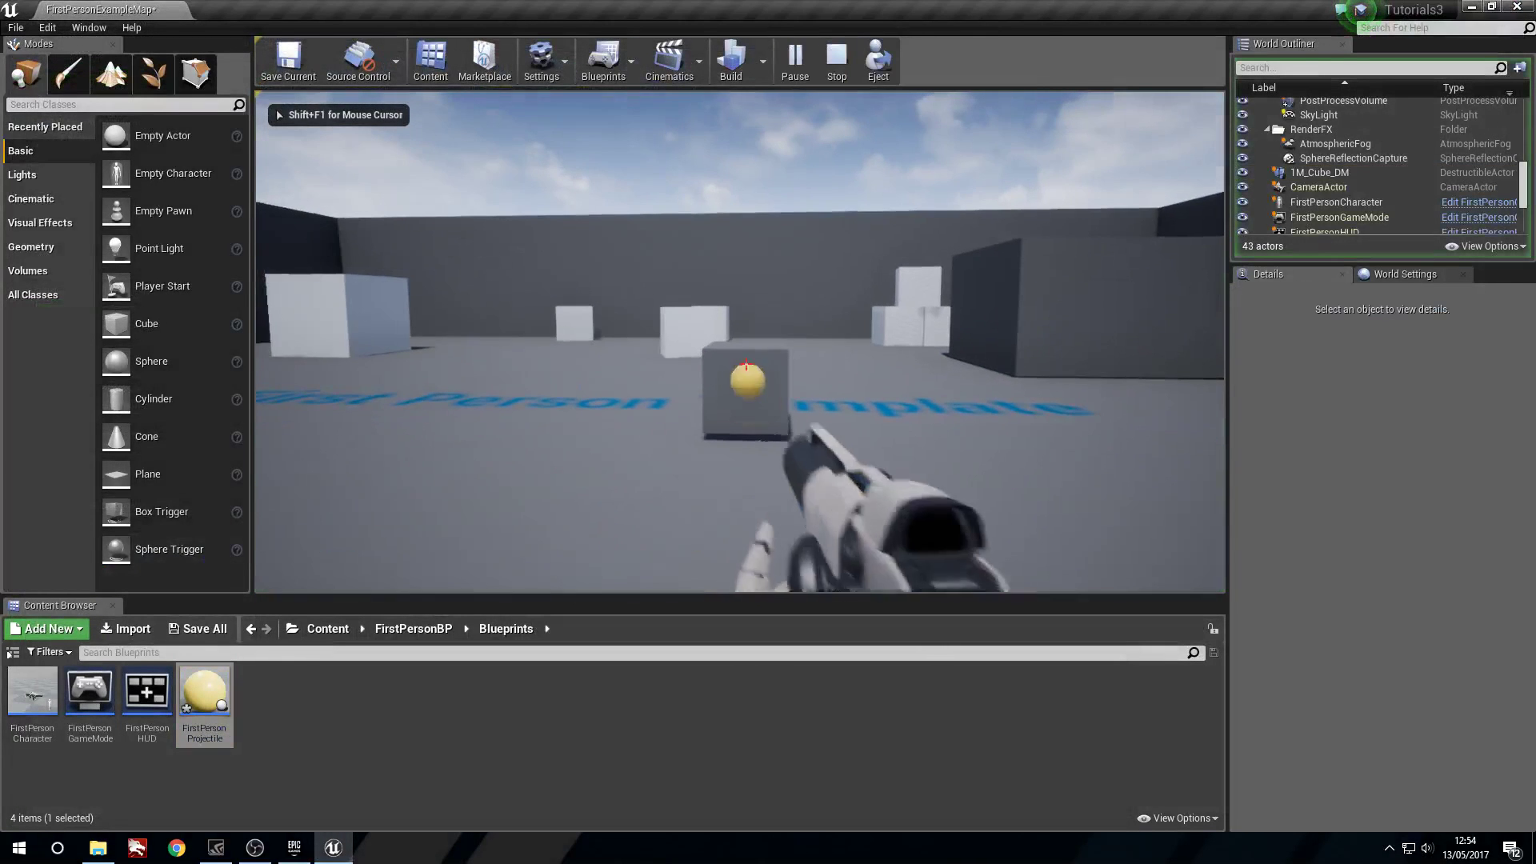
key("d")
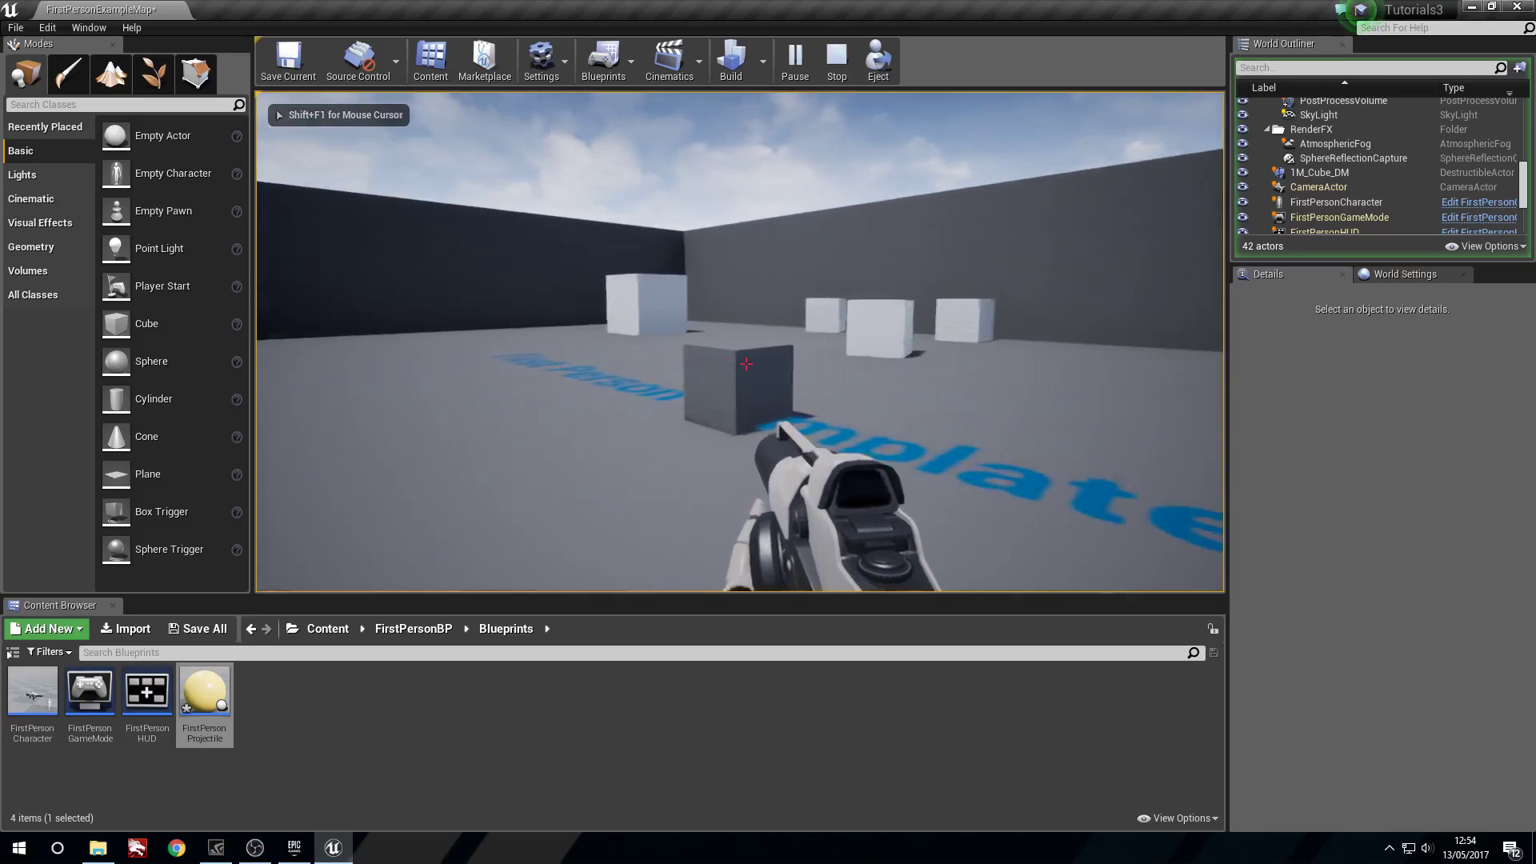
left_click(746, 364)
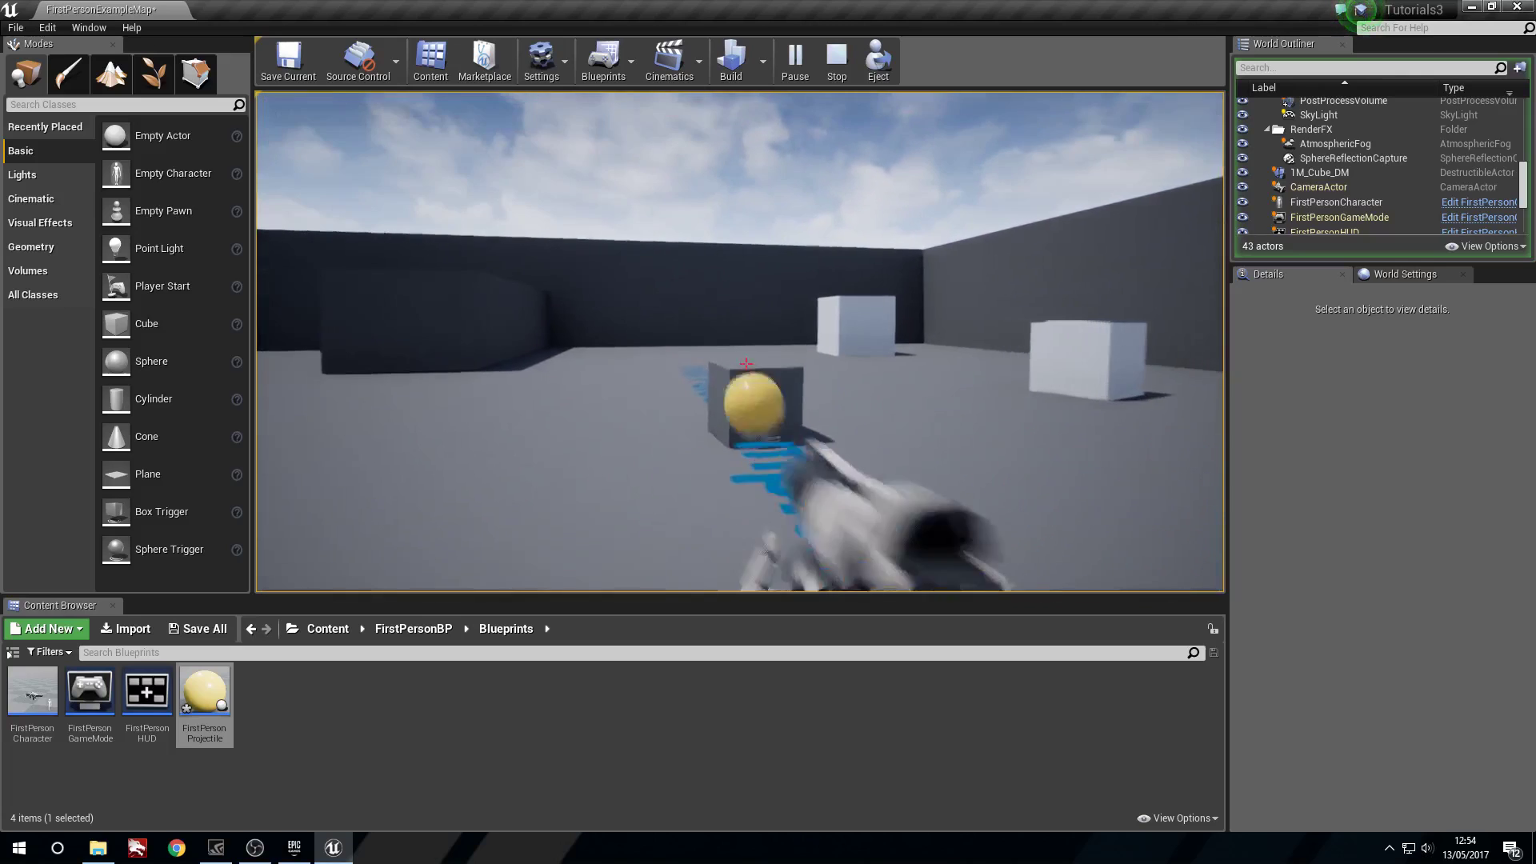
left_click(746, 364)
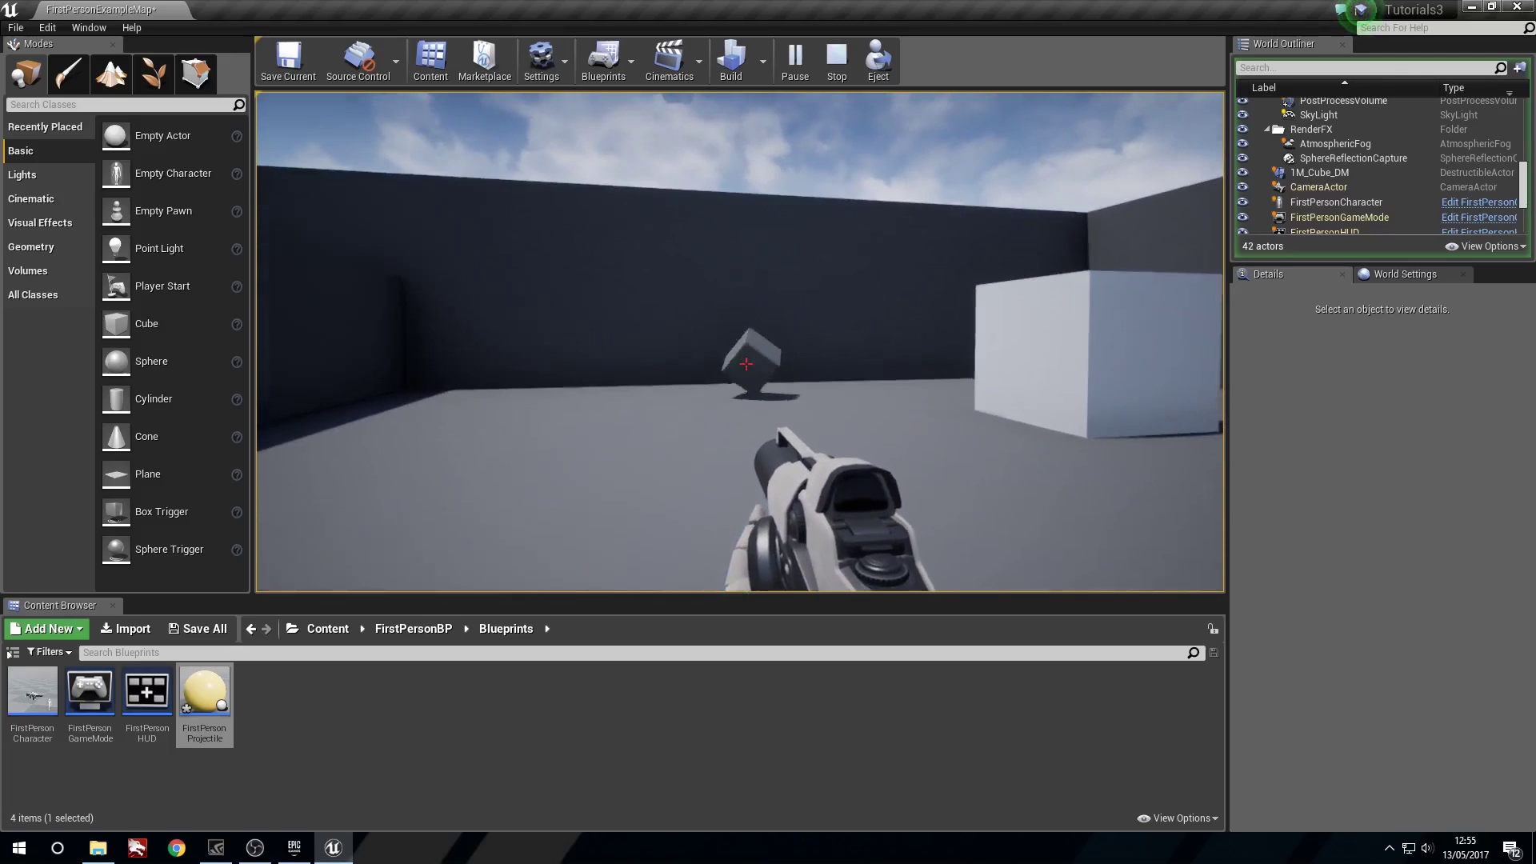
left_click(746, 364)
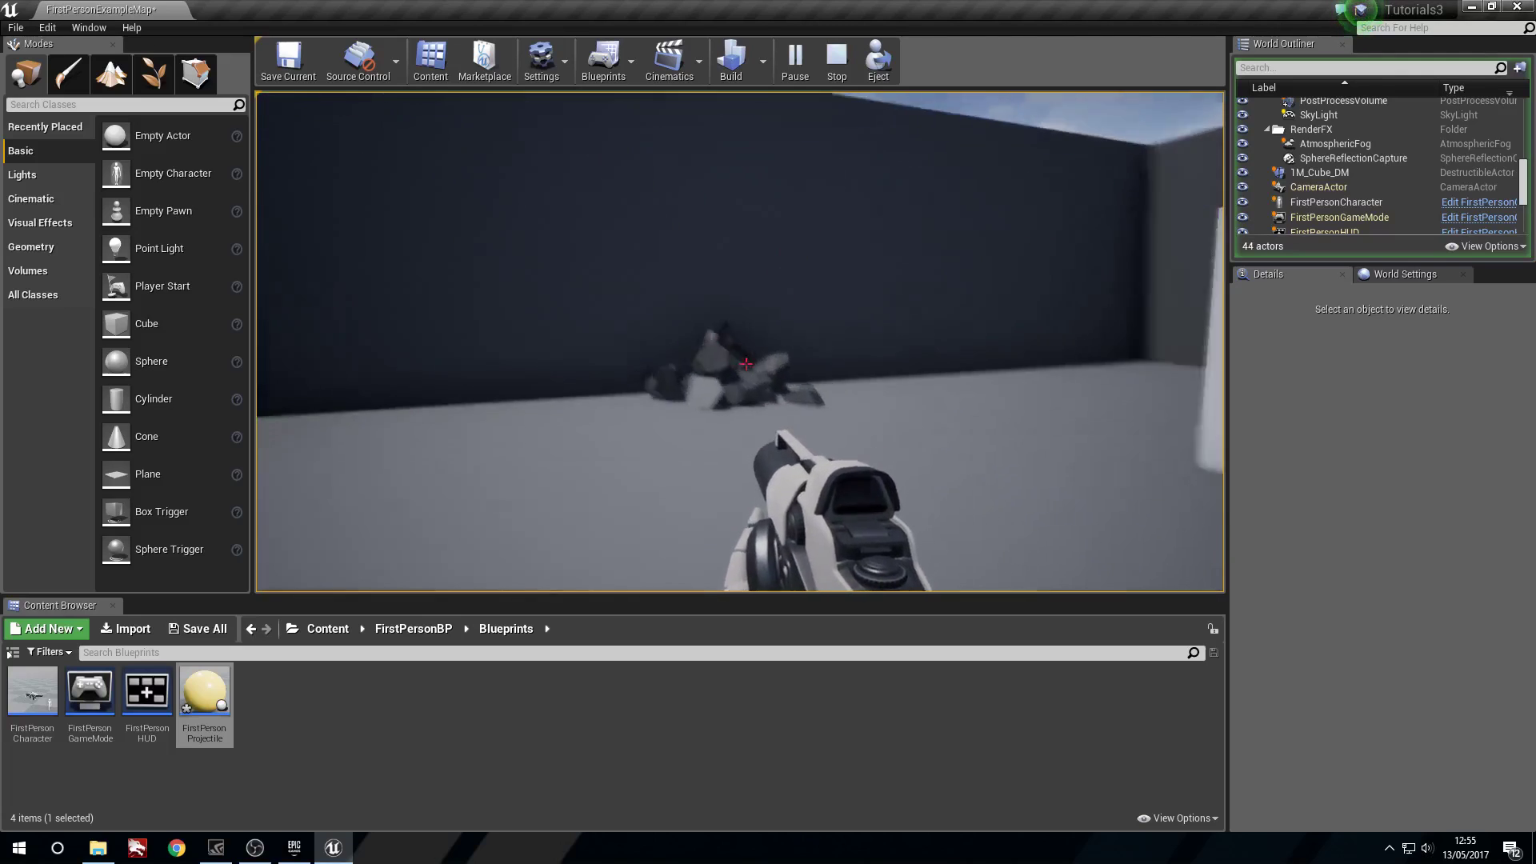
key("Escape")
Step: Reopen the 1M_Cube_DM destructible mesh from the placed cube, turn on Enable Impact Damage, save and close the asset
key("s")
right_click_drag(633, 336, 1000, 340)
scroll(1360, 480, "up", 5)
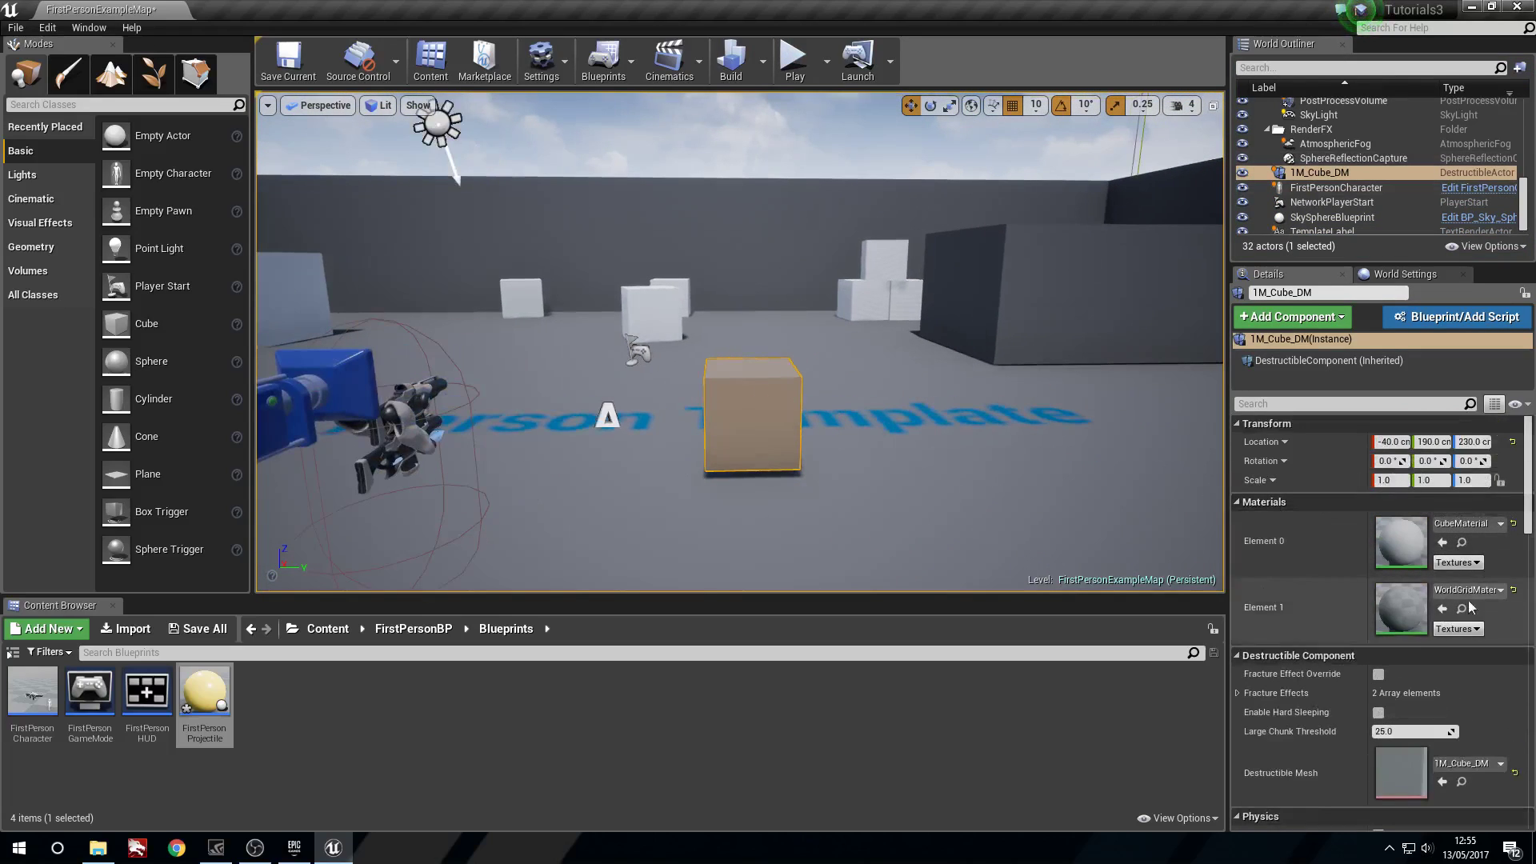
scroll(1377, 704, "down", 3)
left_click(1461, 681)
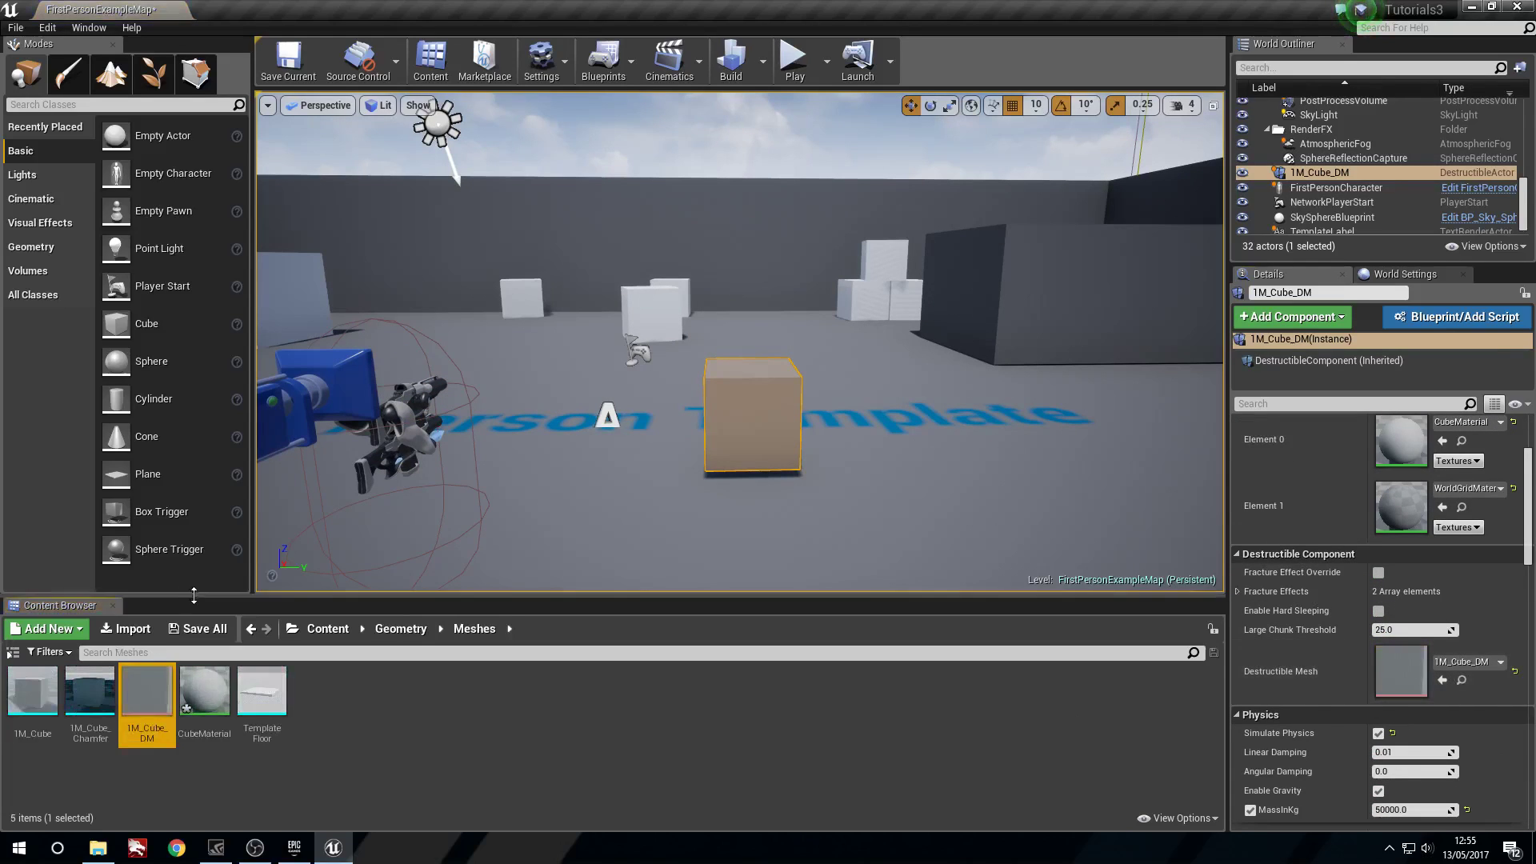
double_click(147, 696)
left_click(1165, 199)
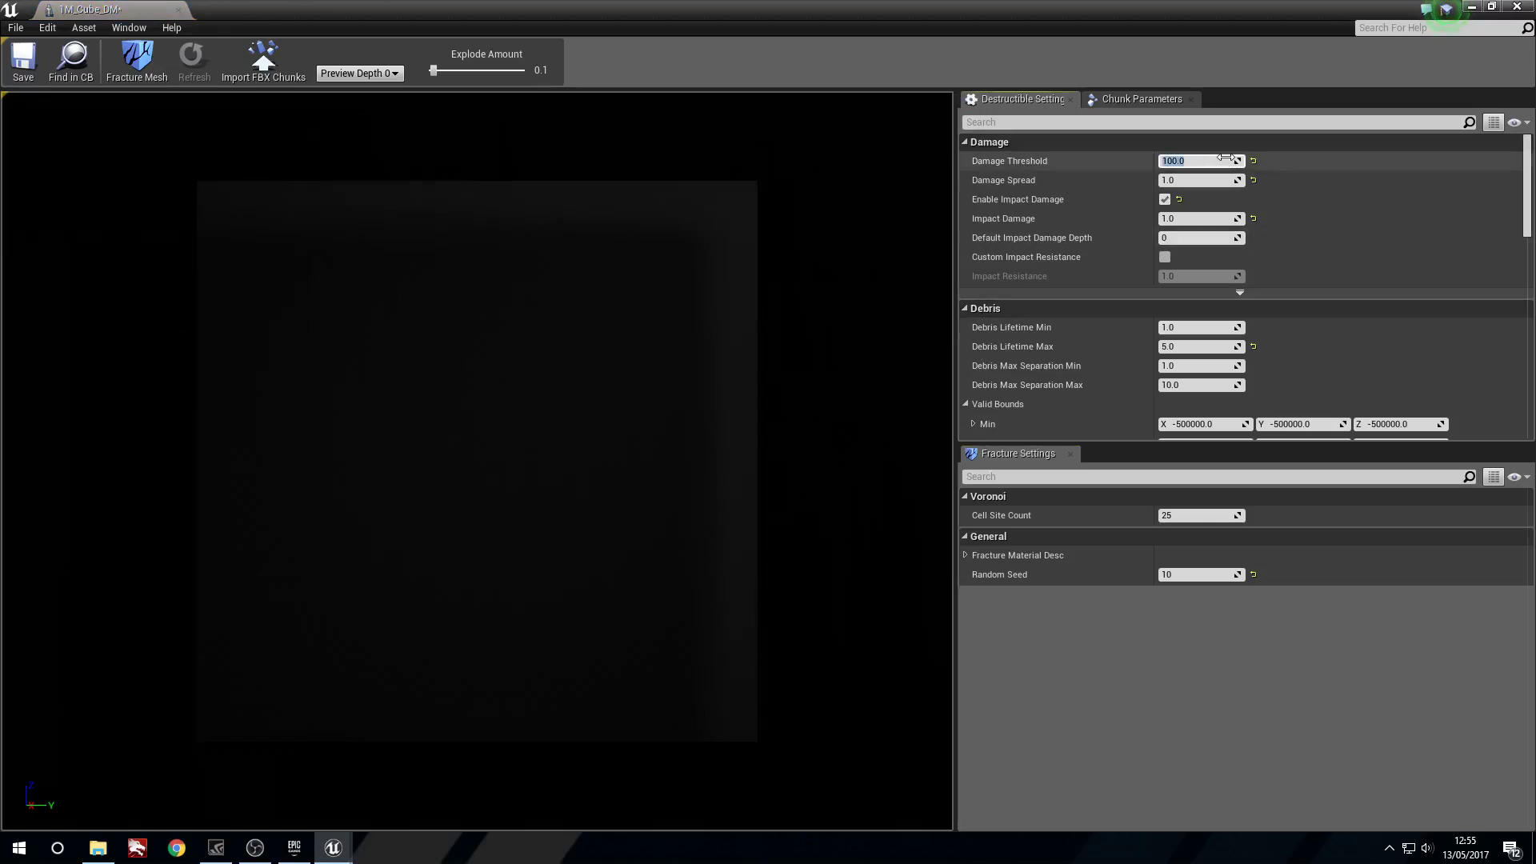
left_click(24, 60)
left_click(1514, 6)
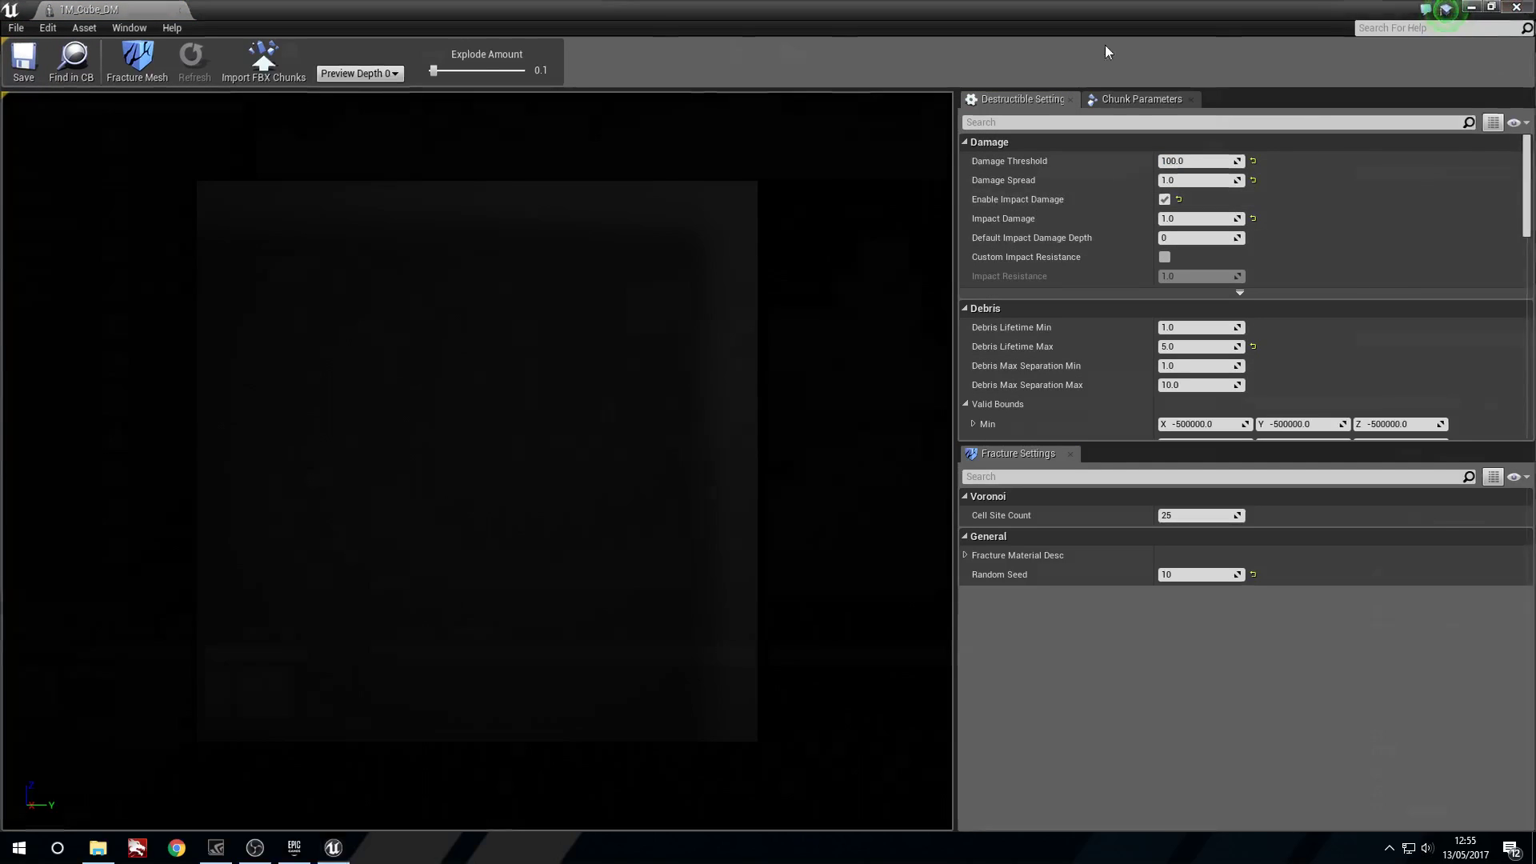
Step: Play the level with impact damage enabled, shoot the cube, inspect the fragments up close and stop playing
left_click(795, 60)
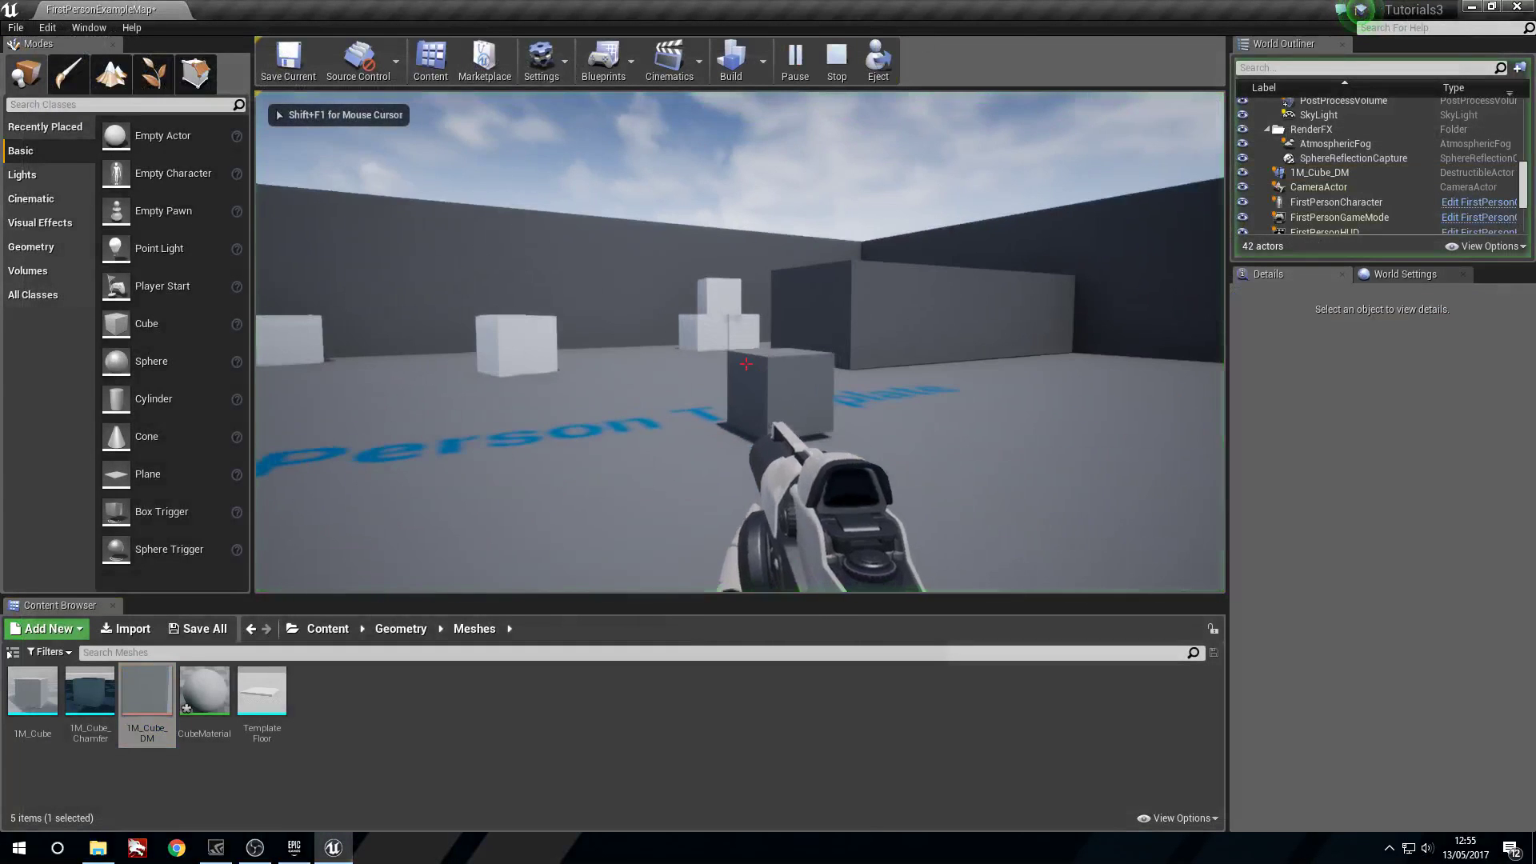
left_click(746, 364)
key("w")
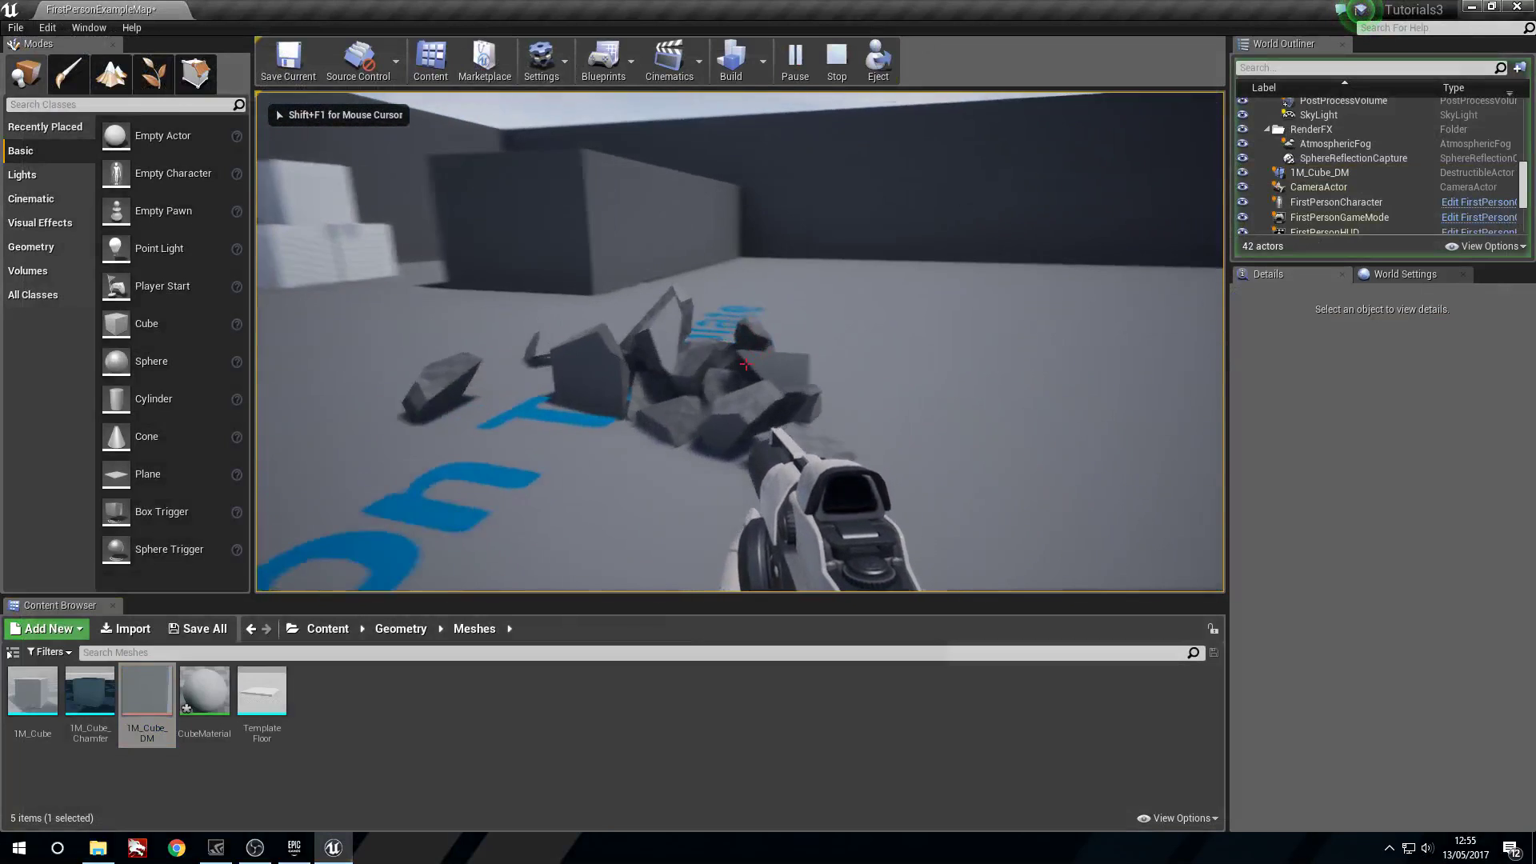
key("Escape")
key("Escape")
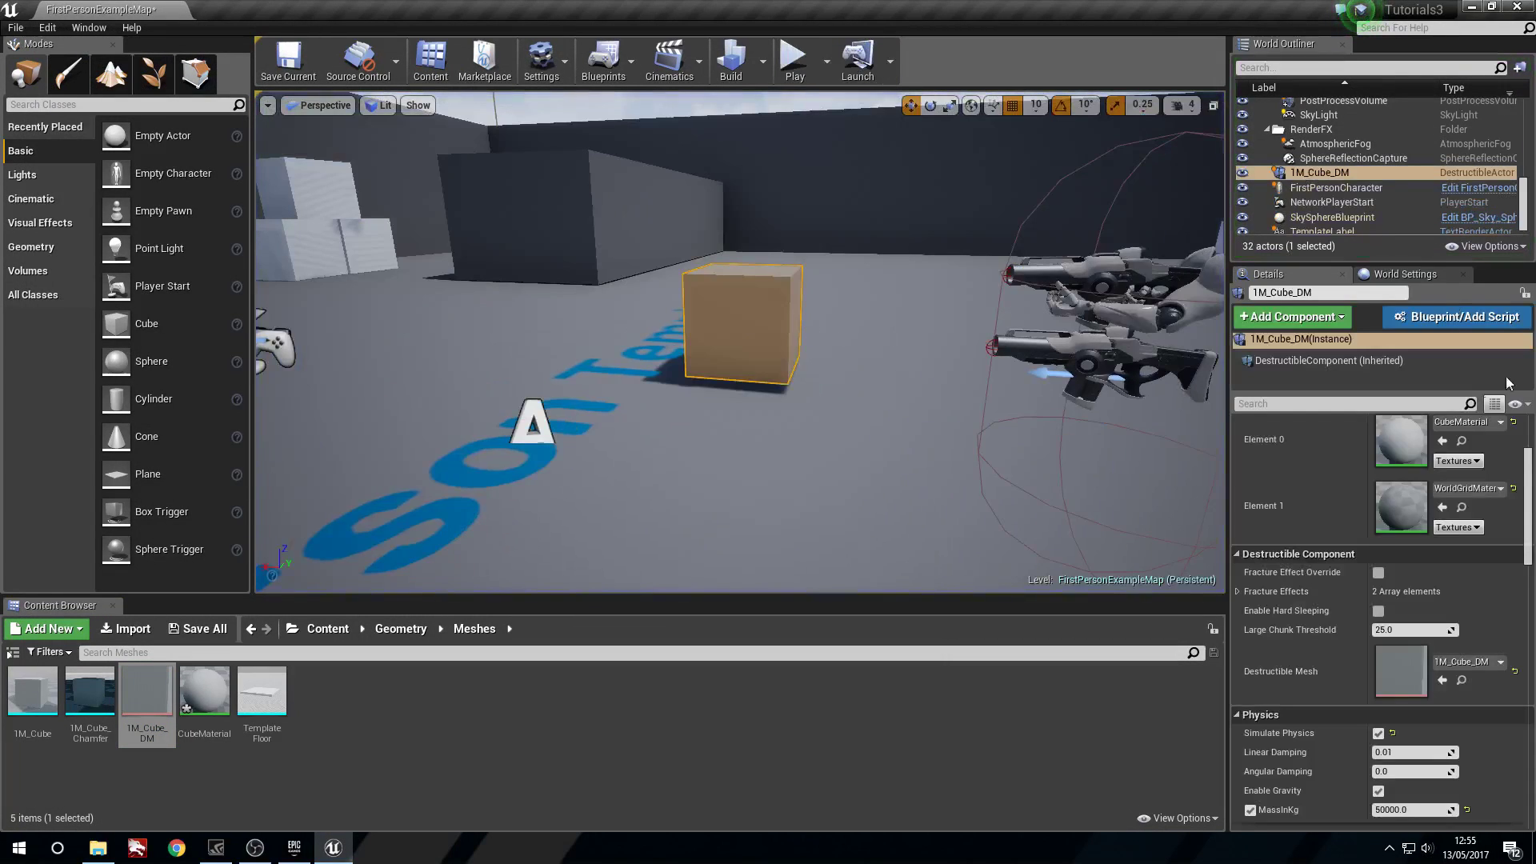
Step: Revise the Damage Threshold of the 1M_Cube_DM destructible mesh, save the asset and close its editor
left_click(1461, 682)
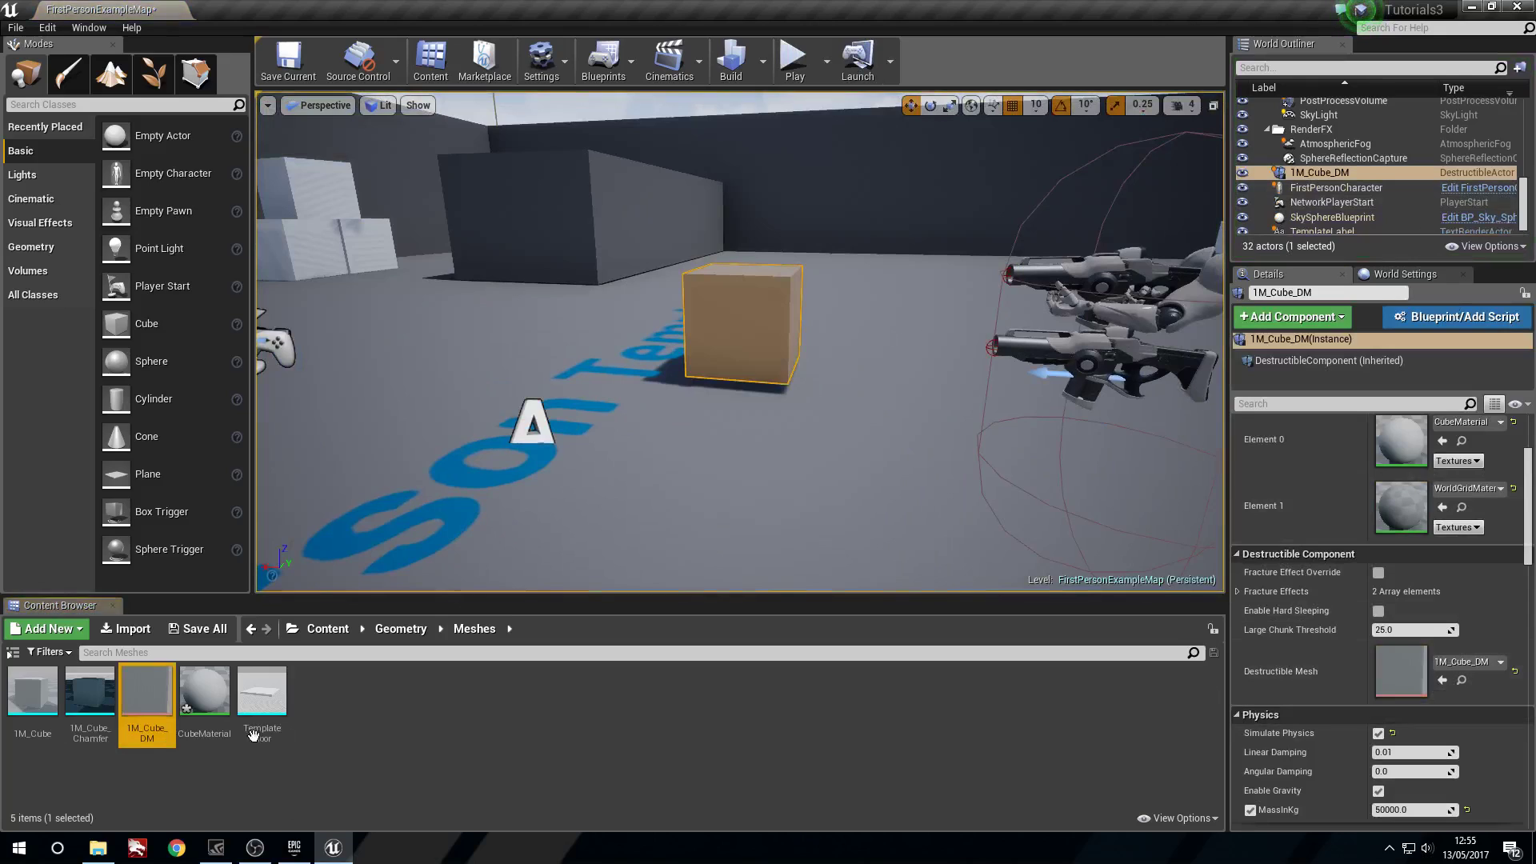
double_click(151, 705)
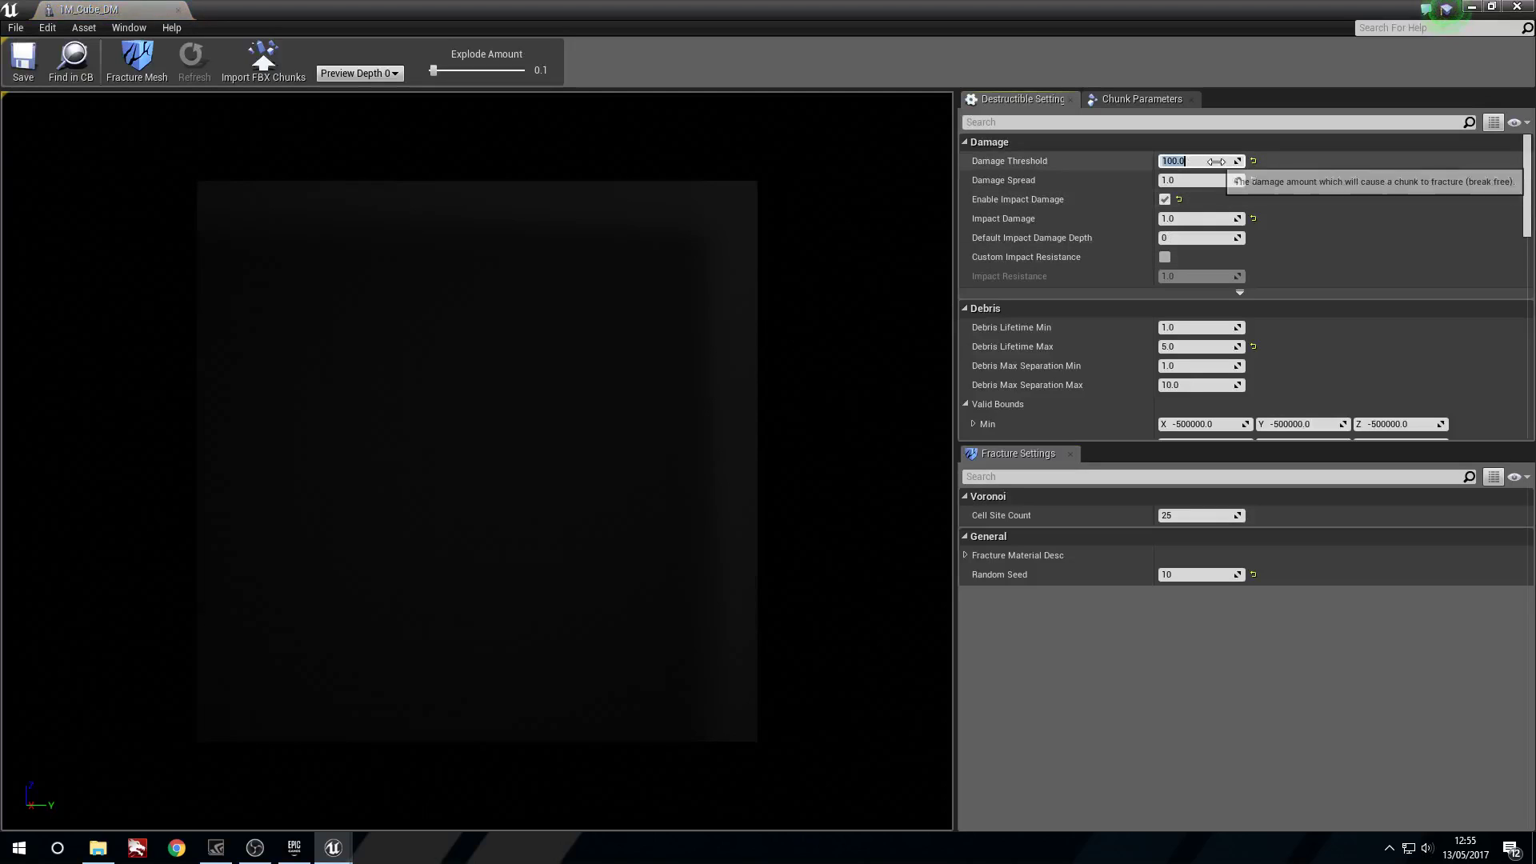
left_click(23, 63)
left_click(1517, 7)
Step: Play-test the revised Damage Threshold with a shot at the cube, and stop playing
left_click(794, 73)
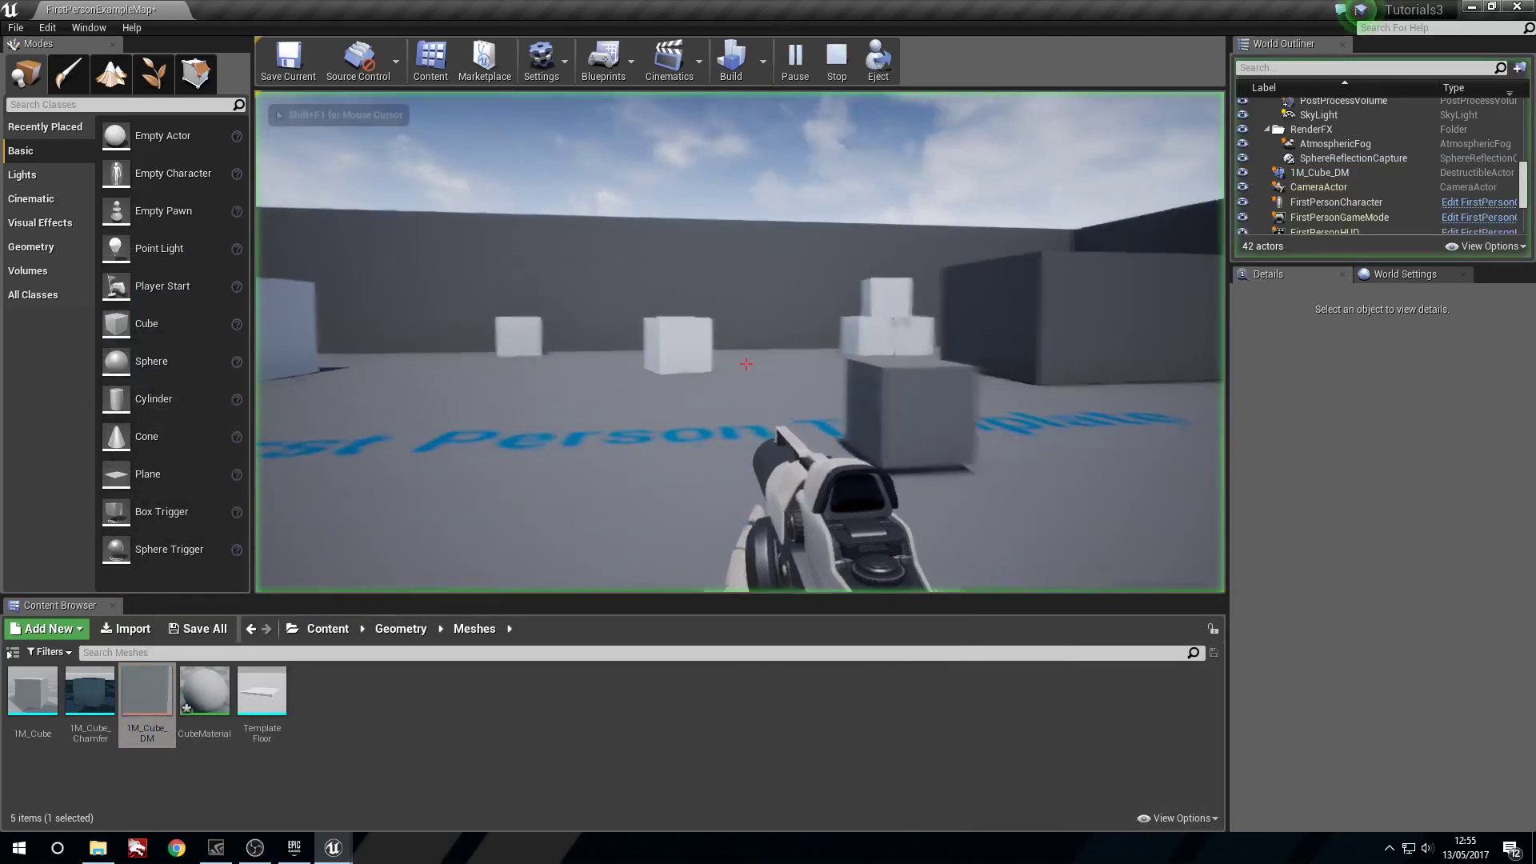
left_click(745, 364)
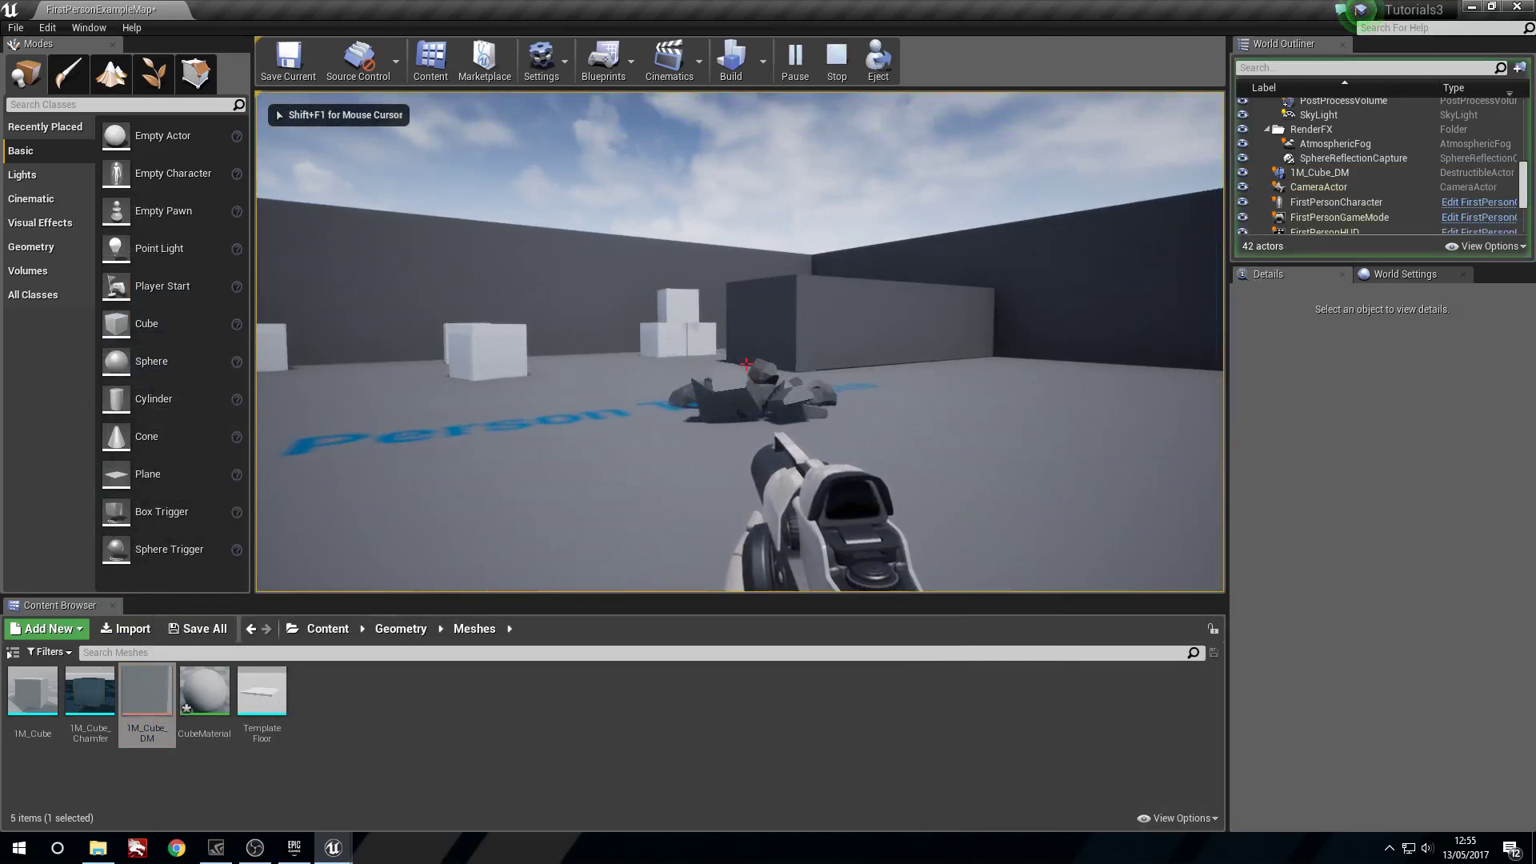
key("Escape")
Step: Set the Damage Threshold of 1M_Cube_DM to 10000, save the asset and close its editor
double_click(137, 706)
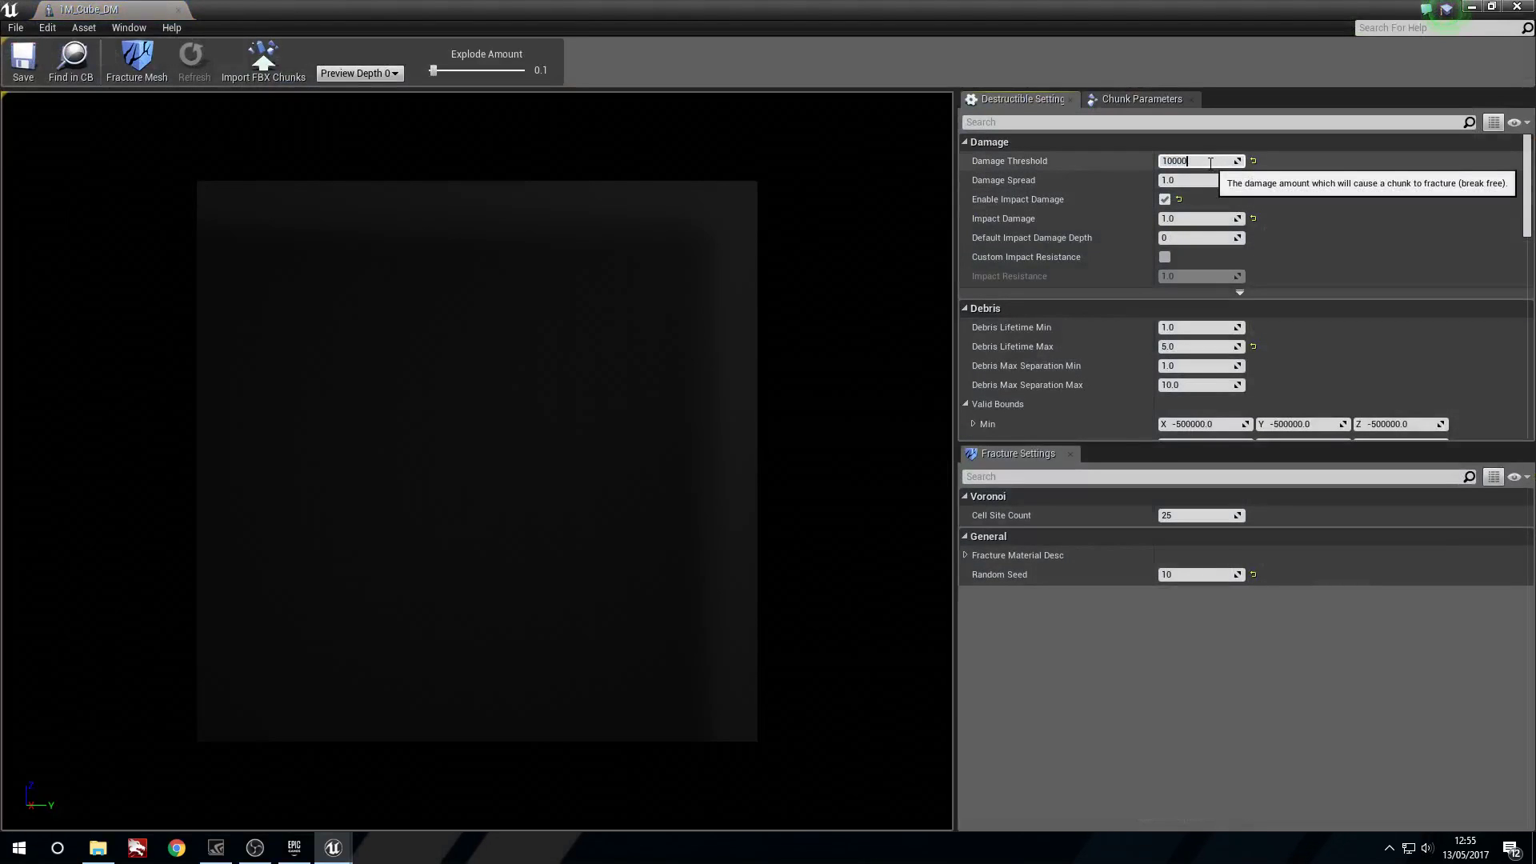
left_click(23, 63)
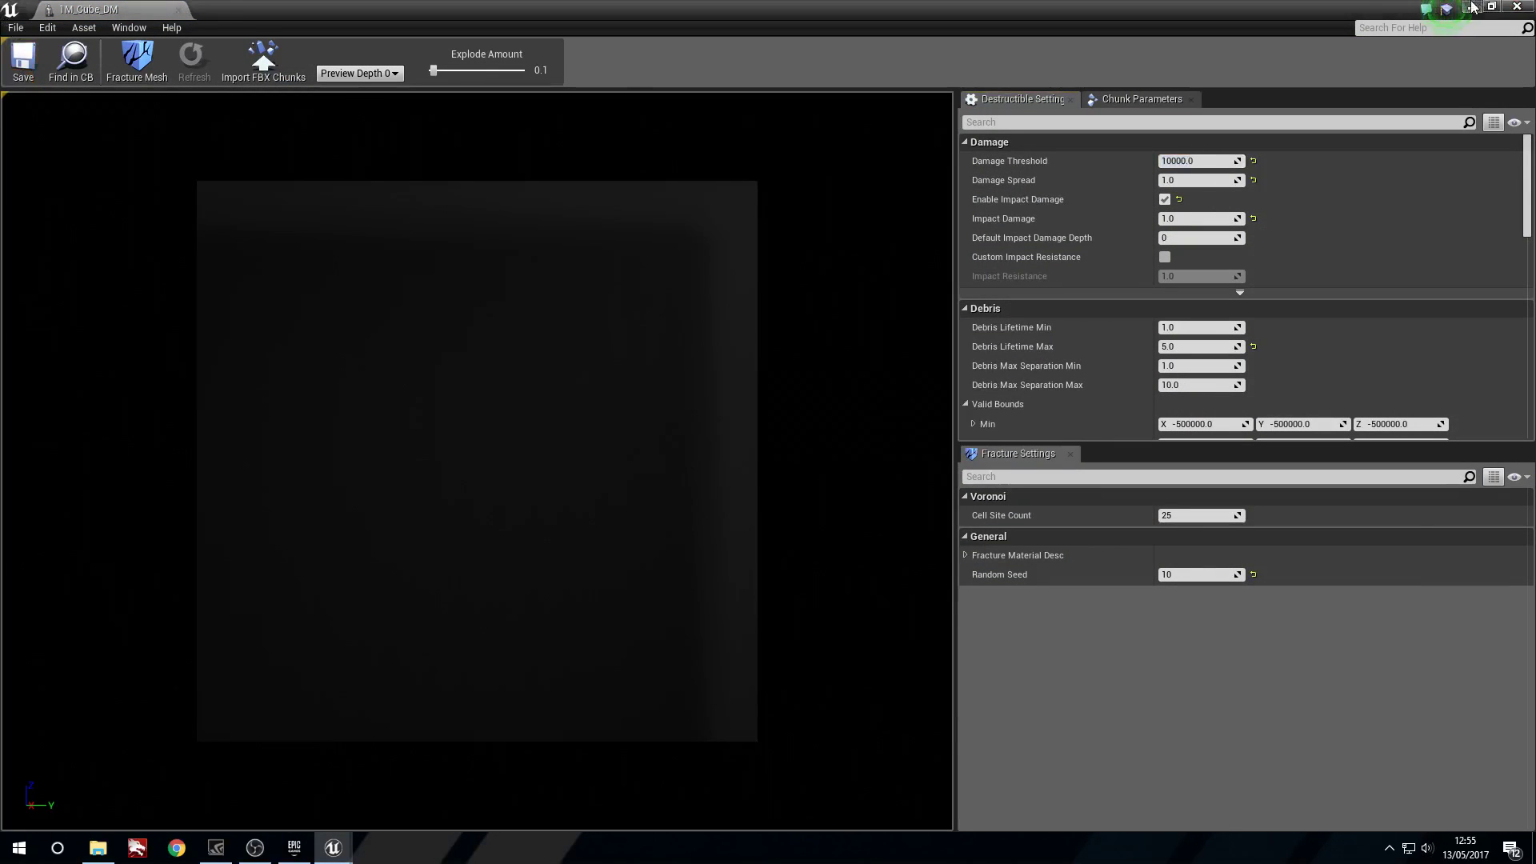
left_click(1516, 7)
Step: Play-test the 10000 Damage Threshold on the cube, stop playing, and focus the view on the placed 1M_Cube_DM
left_click(790, 57)
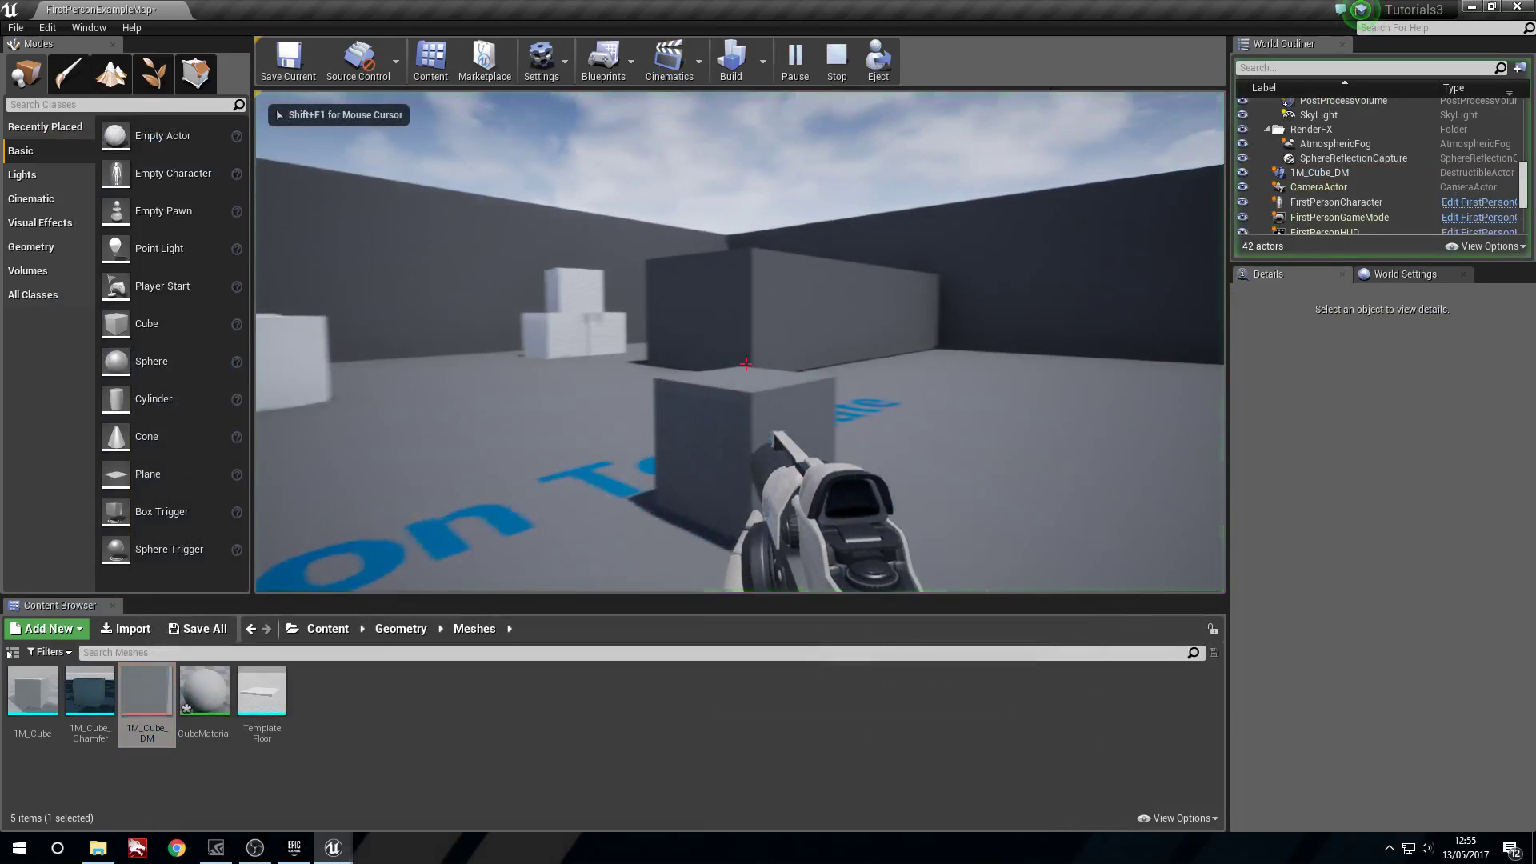
key("Escape")
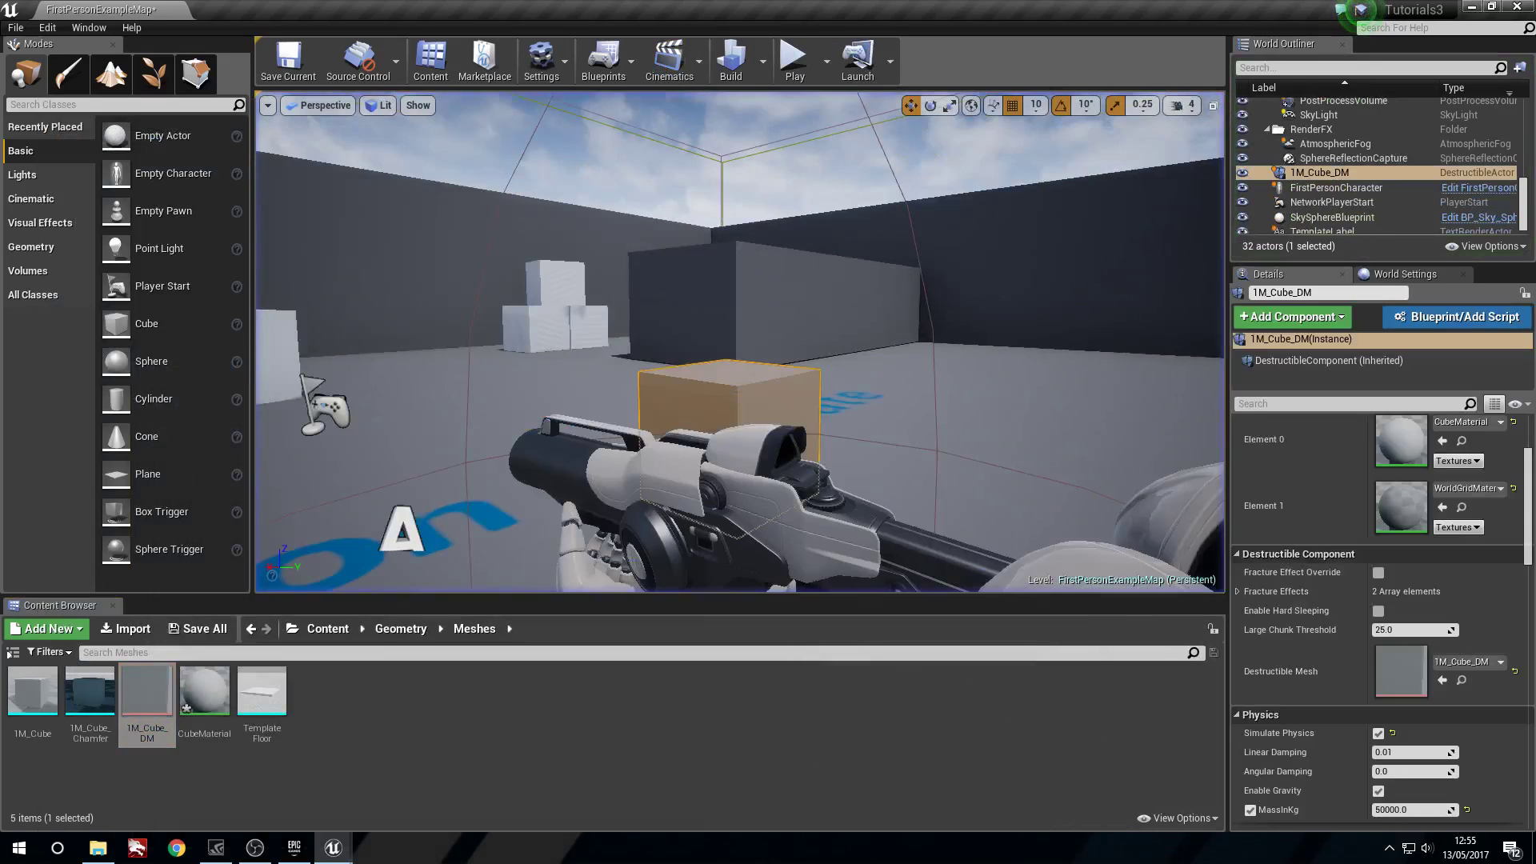
key("f")
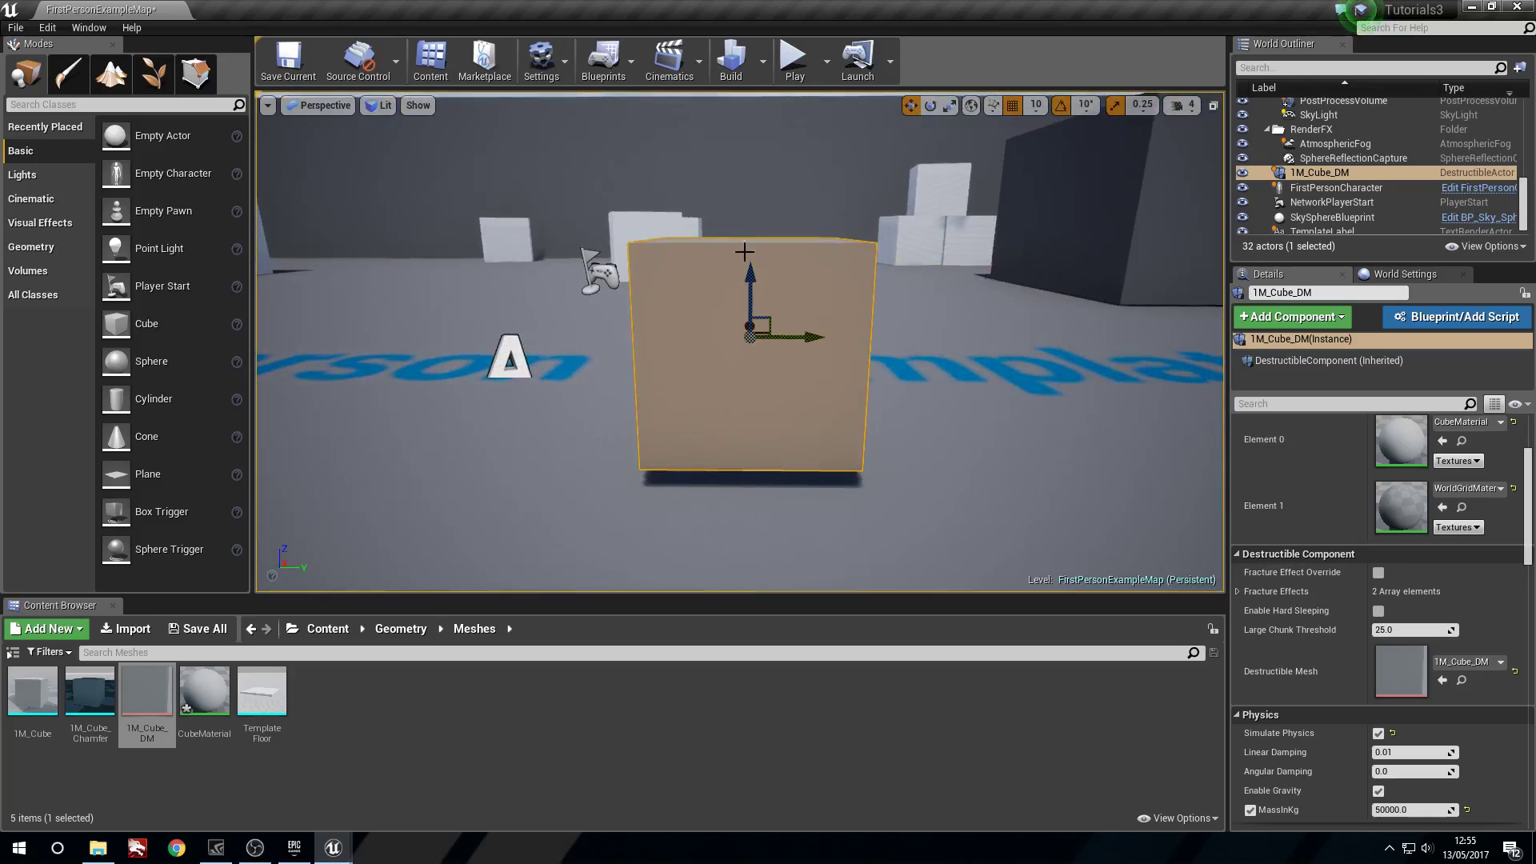
Step: Lower the placed 1M_Cube_DM onto the floor at Z 220 cm, then play-test the level and stop playing
left_click_drag(752, 277, 754, 293)
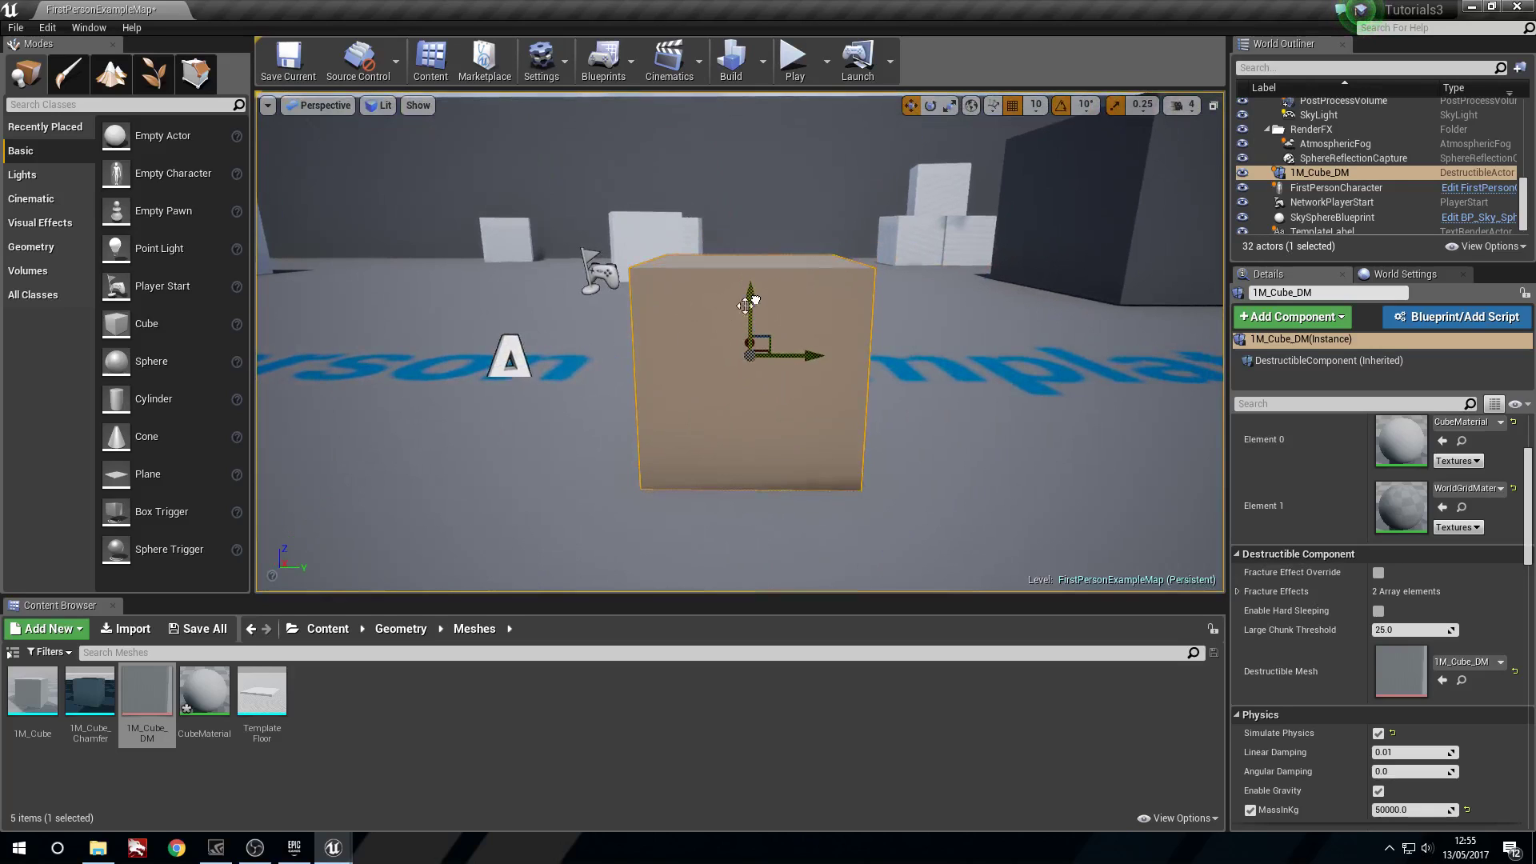
key("s")
right_click_drag(746, 306, 872, 290)
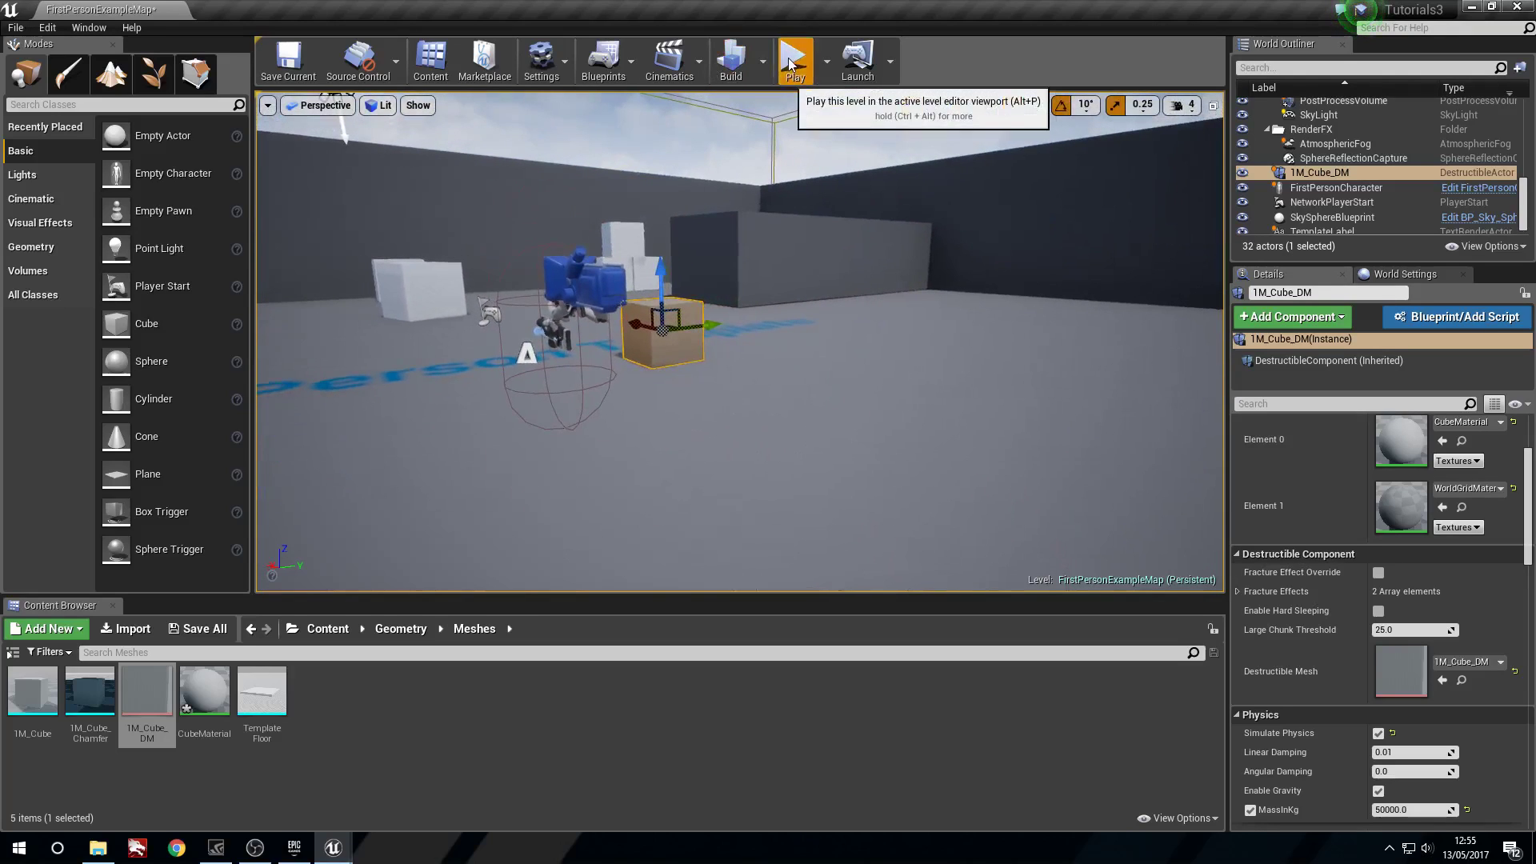
left_click(791, 64)
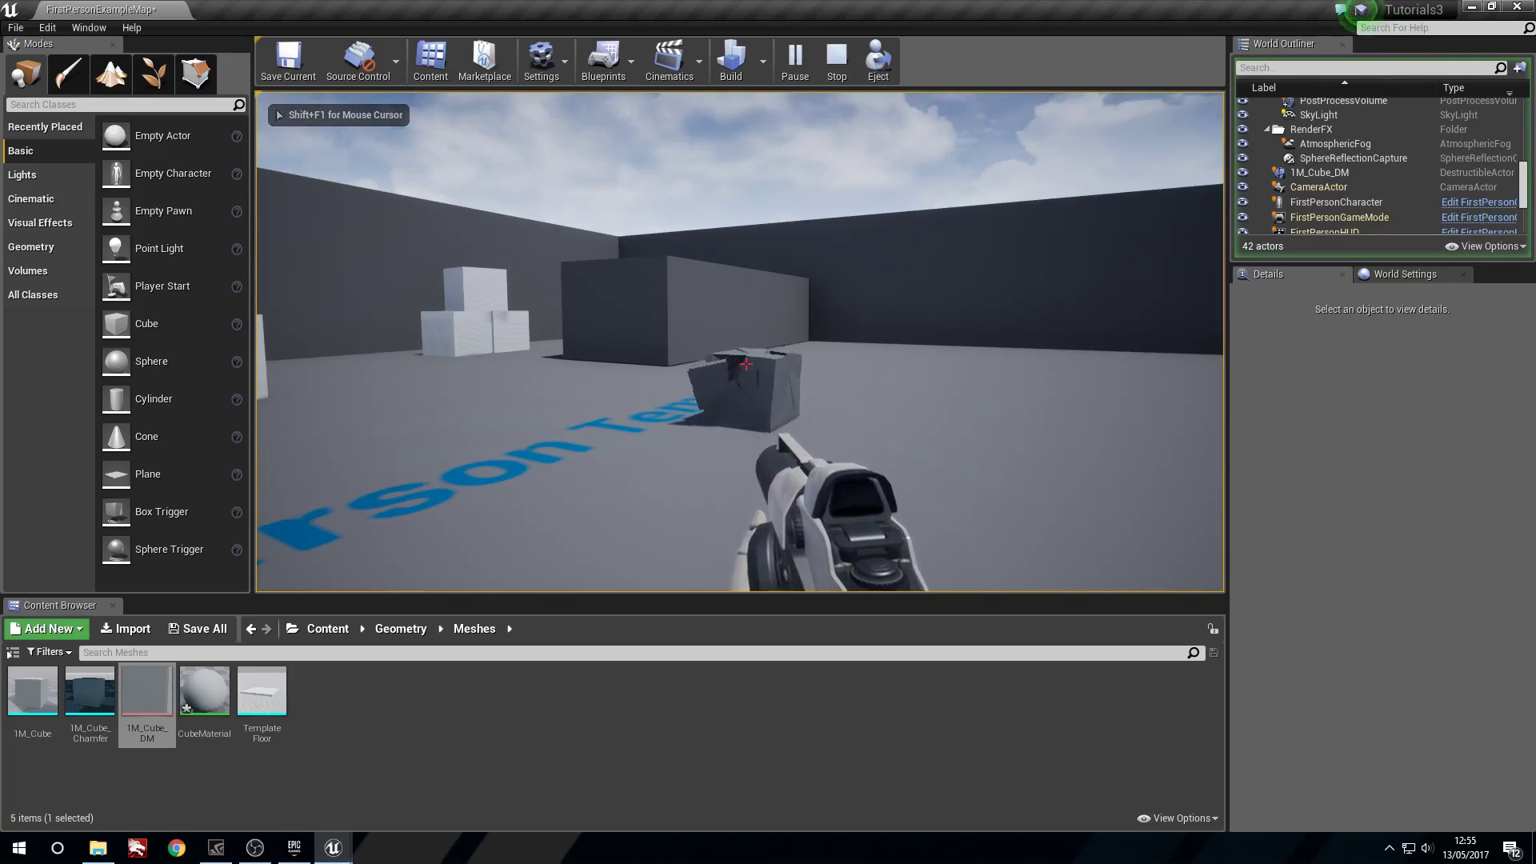
key("Escape")
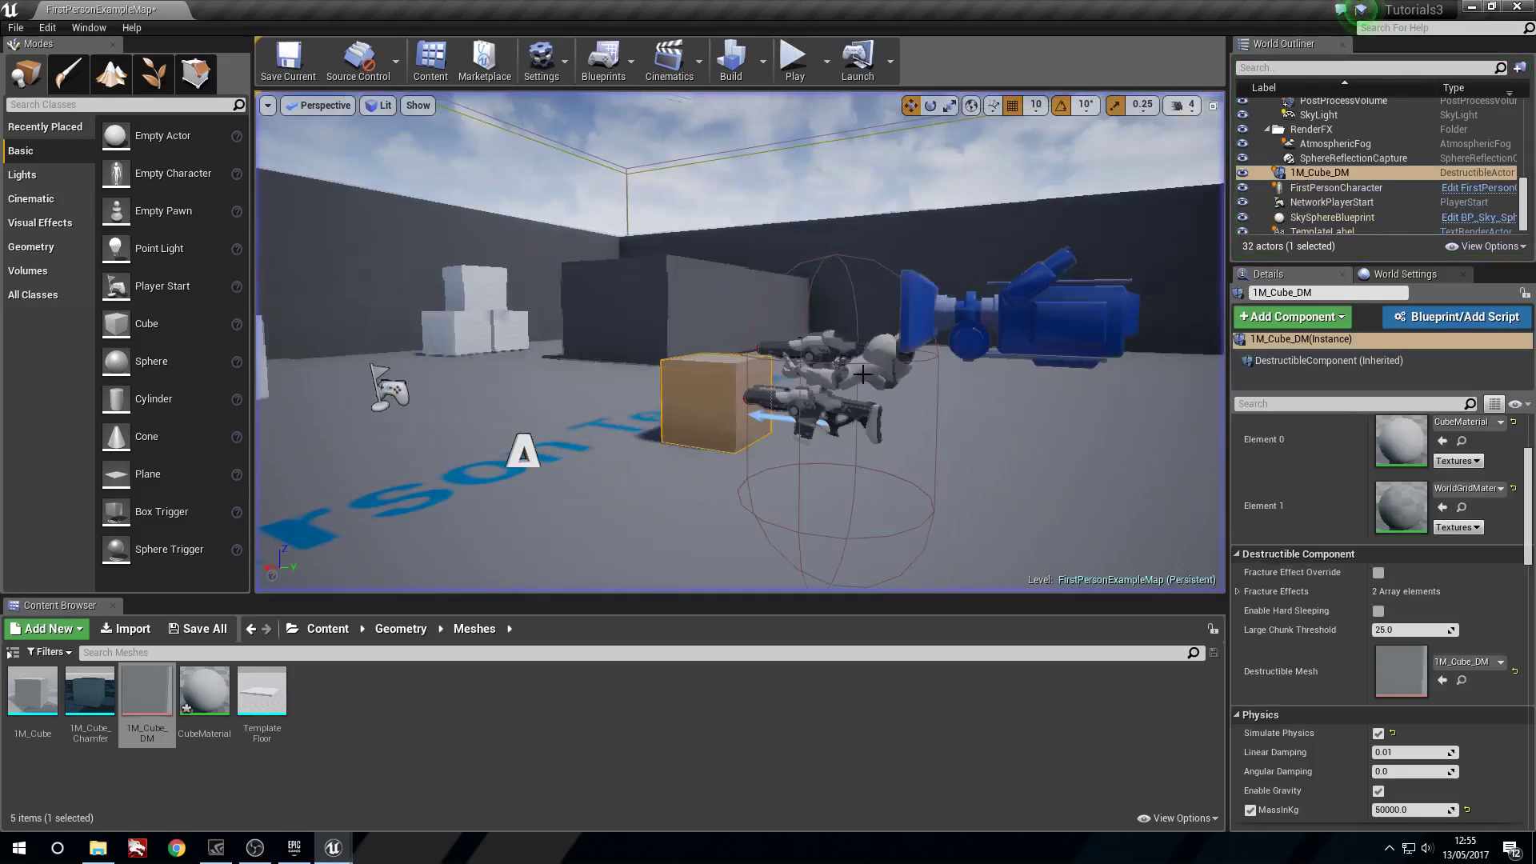
Step: Set the Damage Threshold of the 1M_Cube_DM asset to 20000, save it and close its editor
double_click(148, 690)
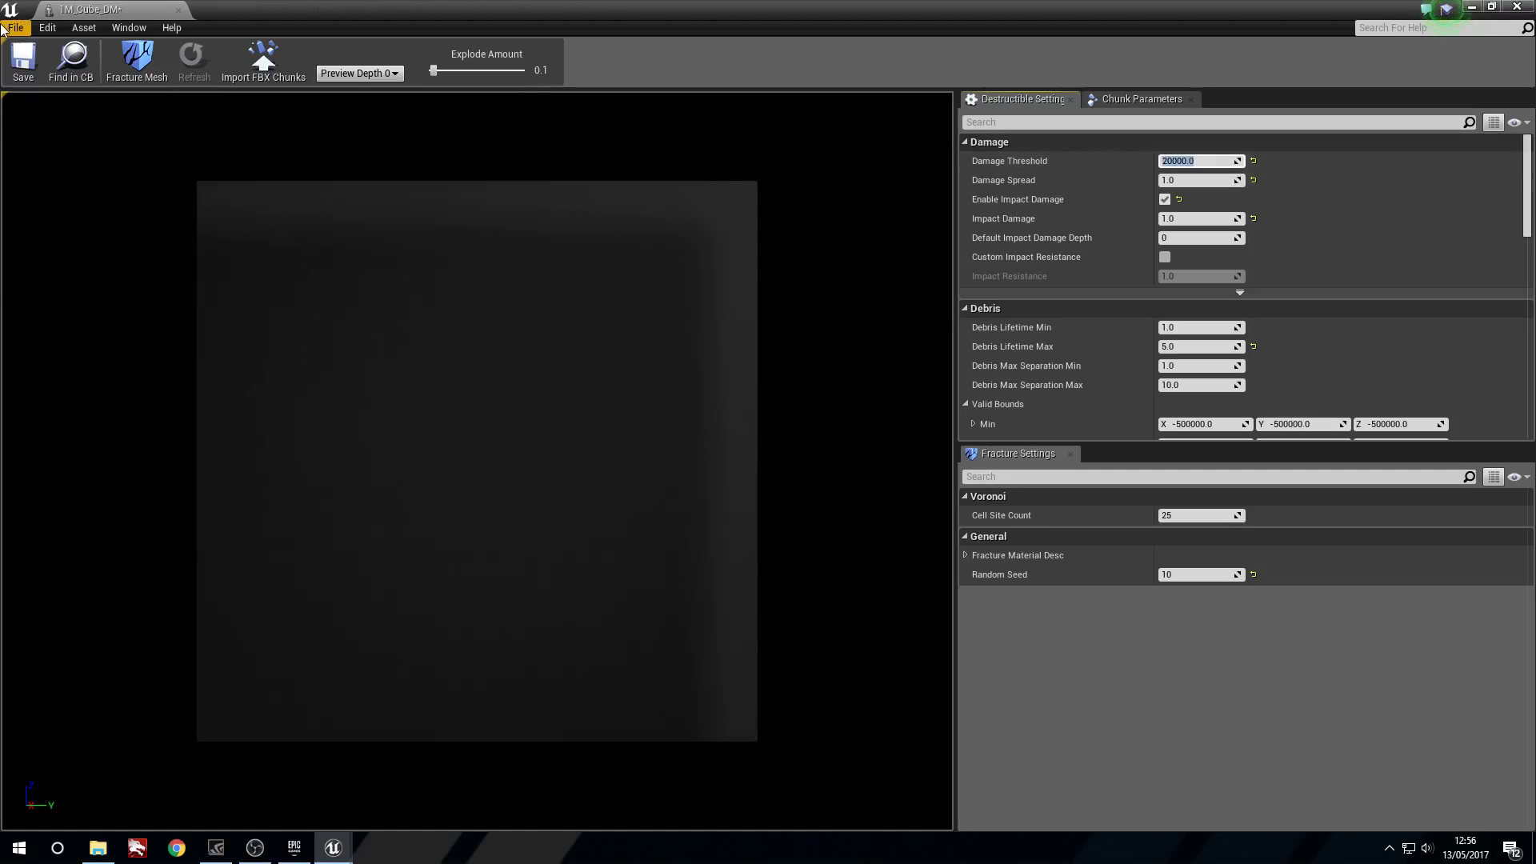
left_click(22, 61)
left_click(1491, 7)
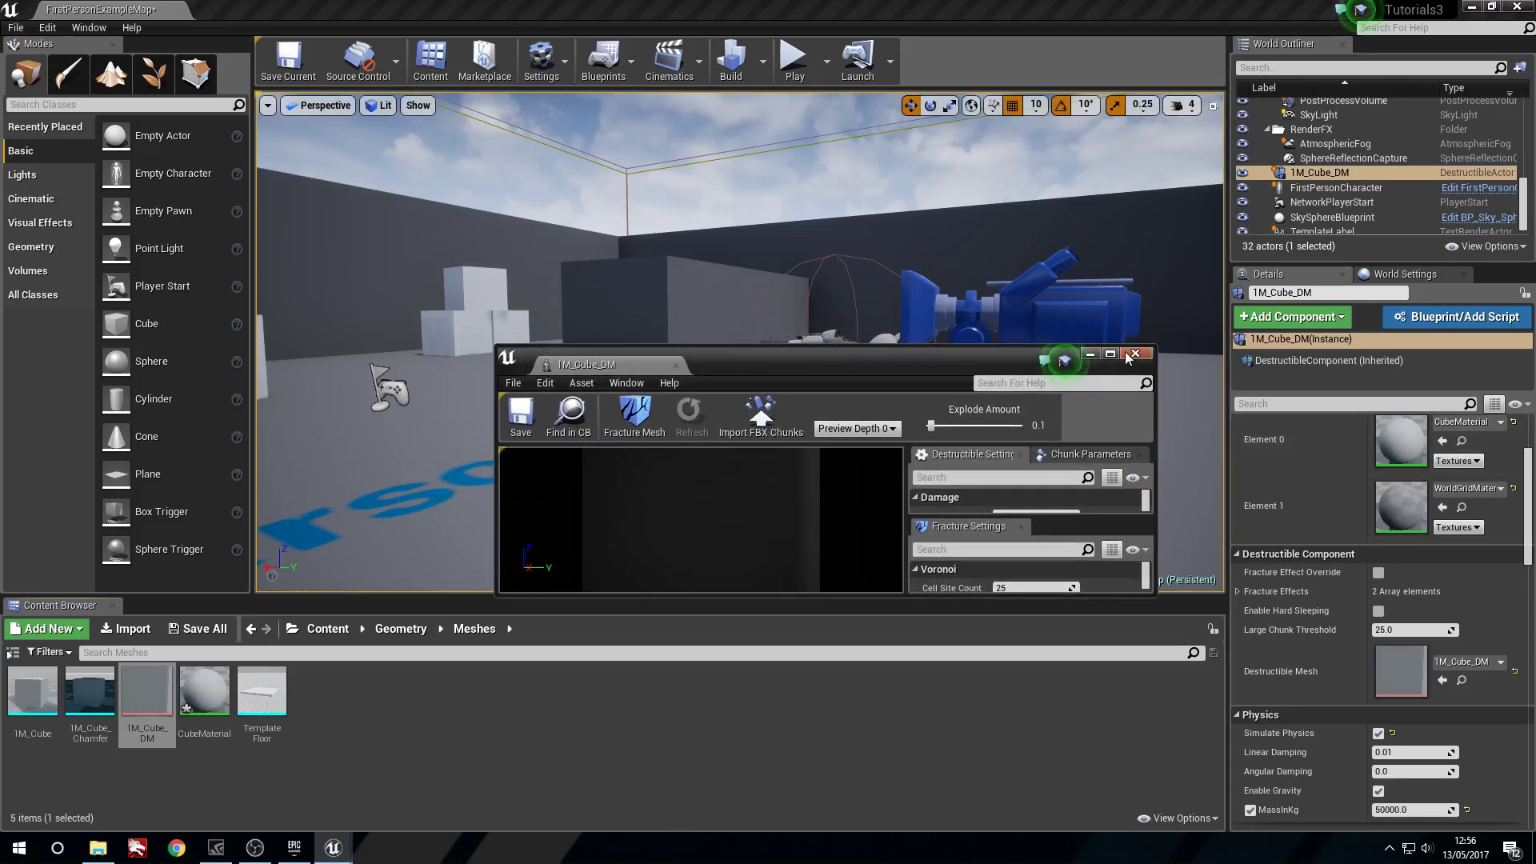
left_click(1127, 357)
Step: Play-test the 20000 Damage Threshold with repeated shots at the cube, and stop playing
left_click(795, 60)
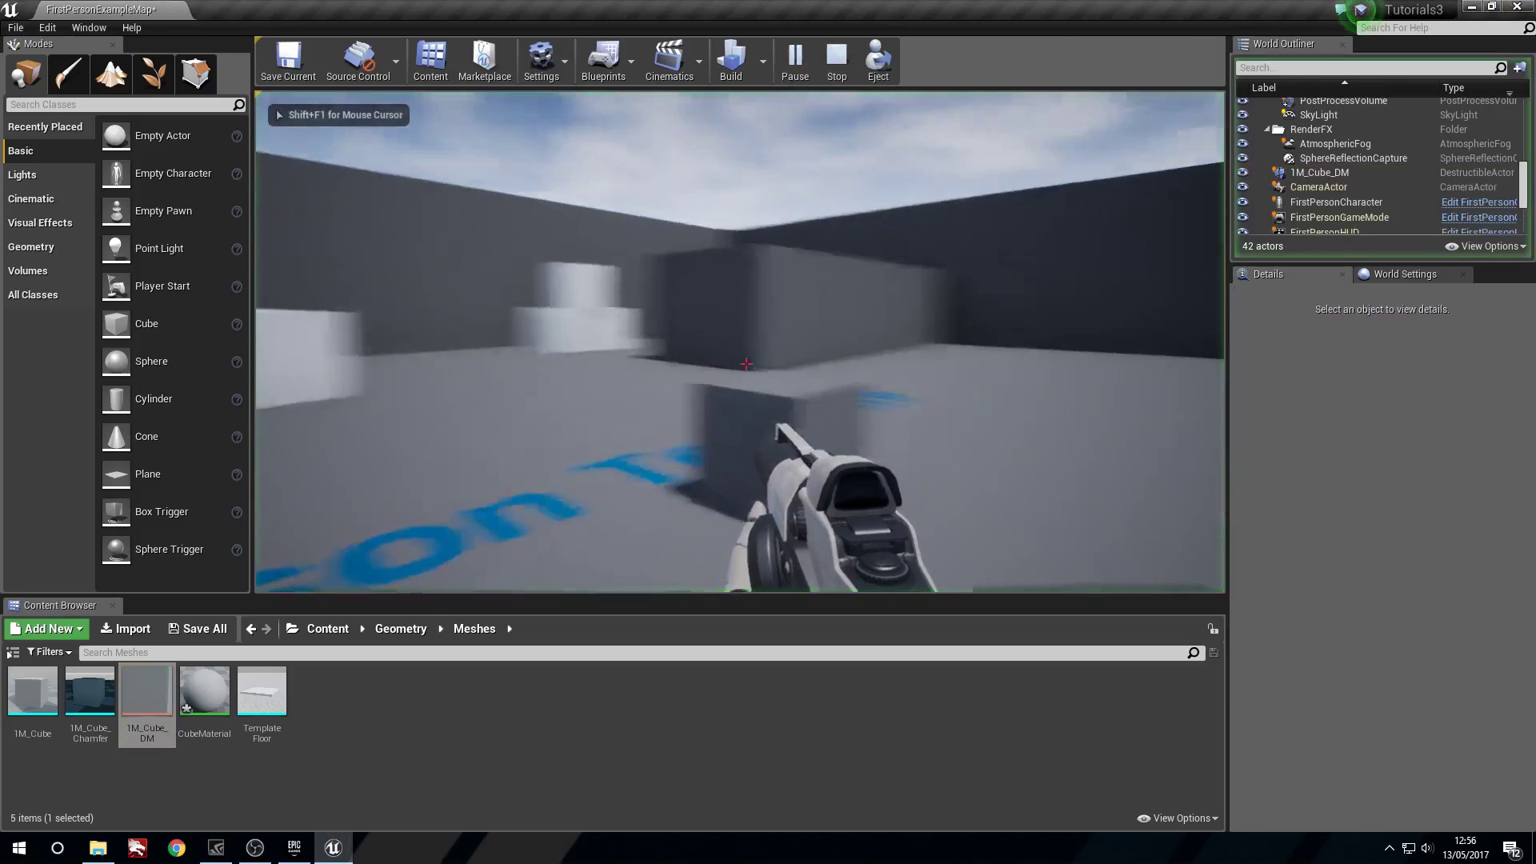
left_click(745, 364)
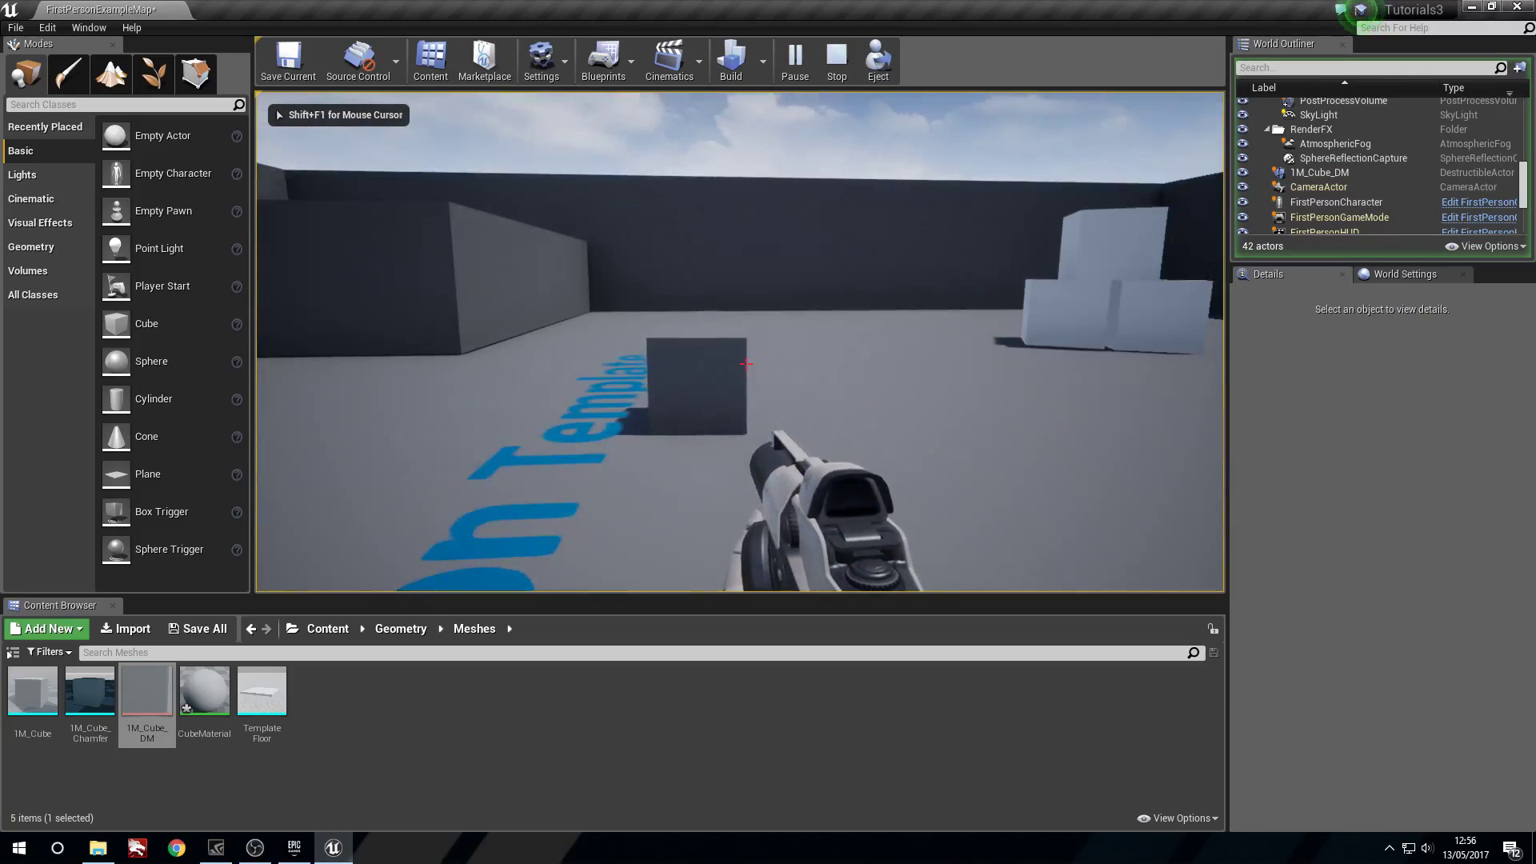
left_click(746, 364)
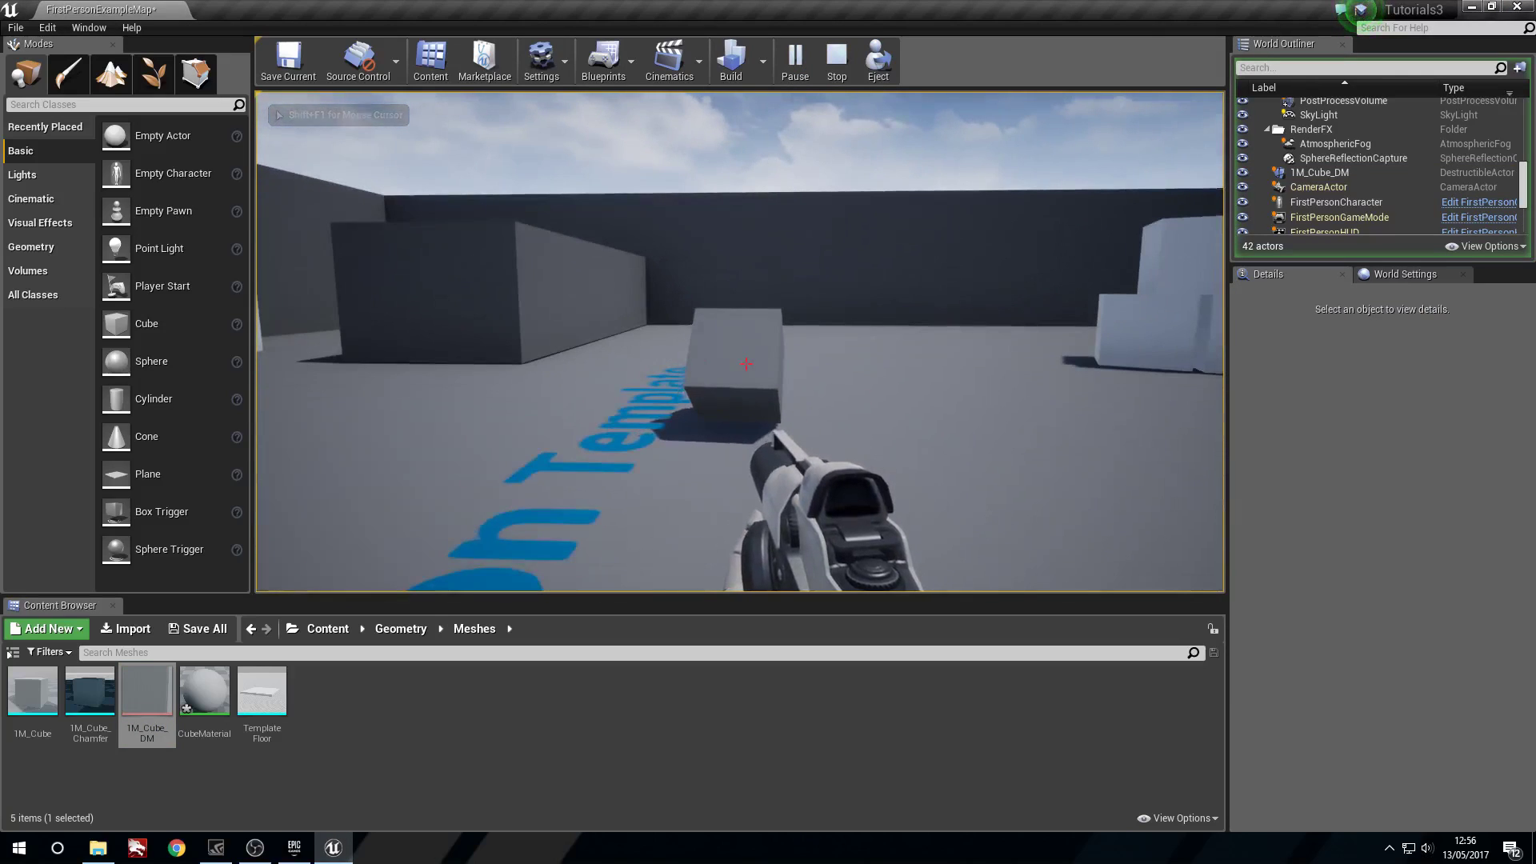
left_click(746, 364)
left_click(746, 364)
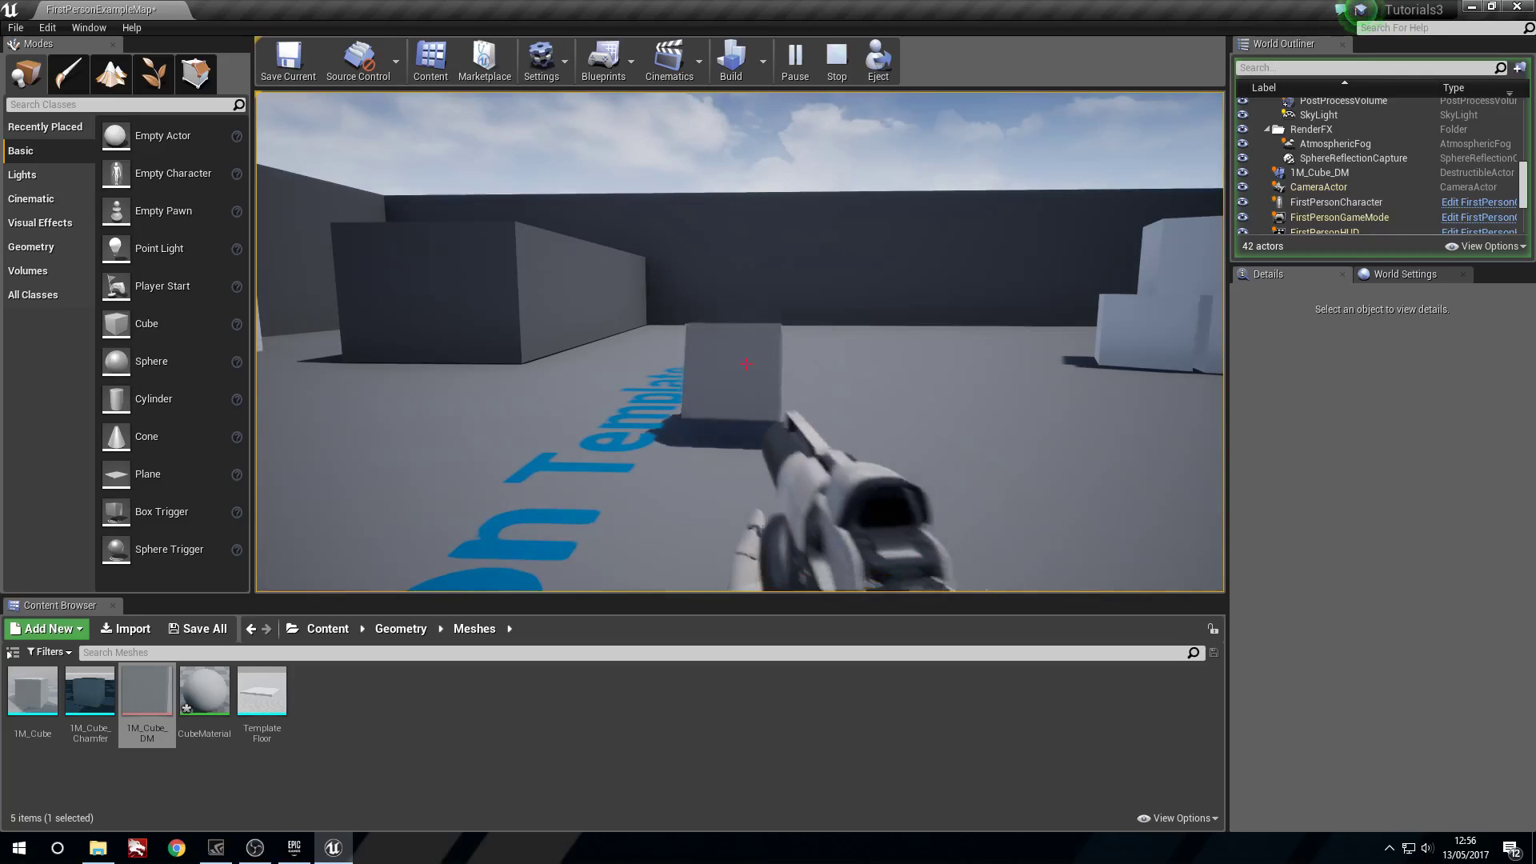
left_click(745, 364)
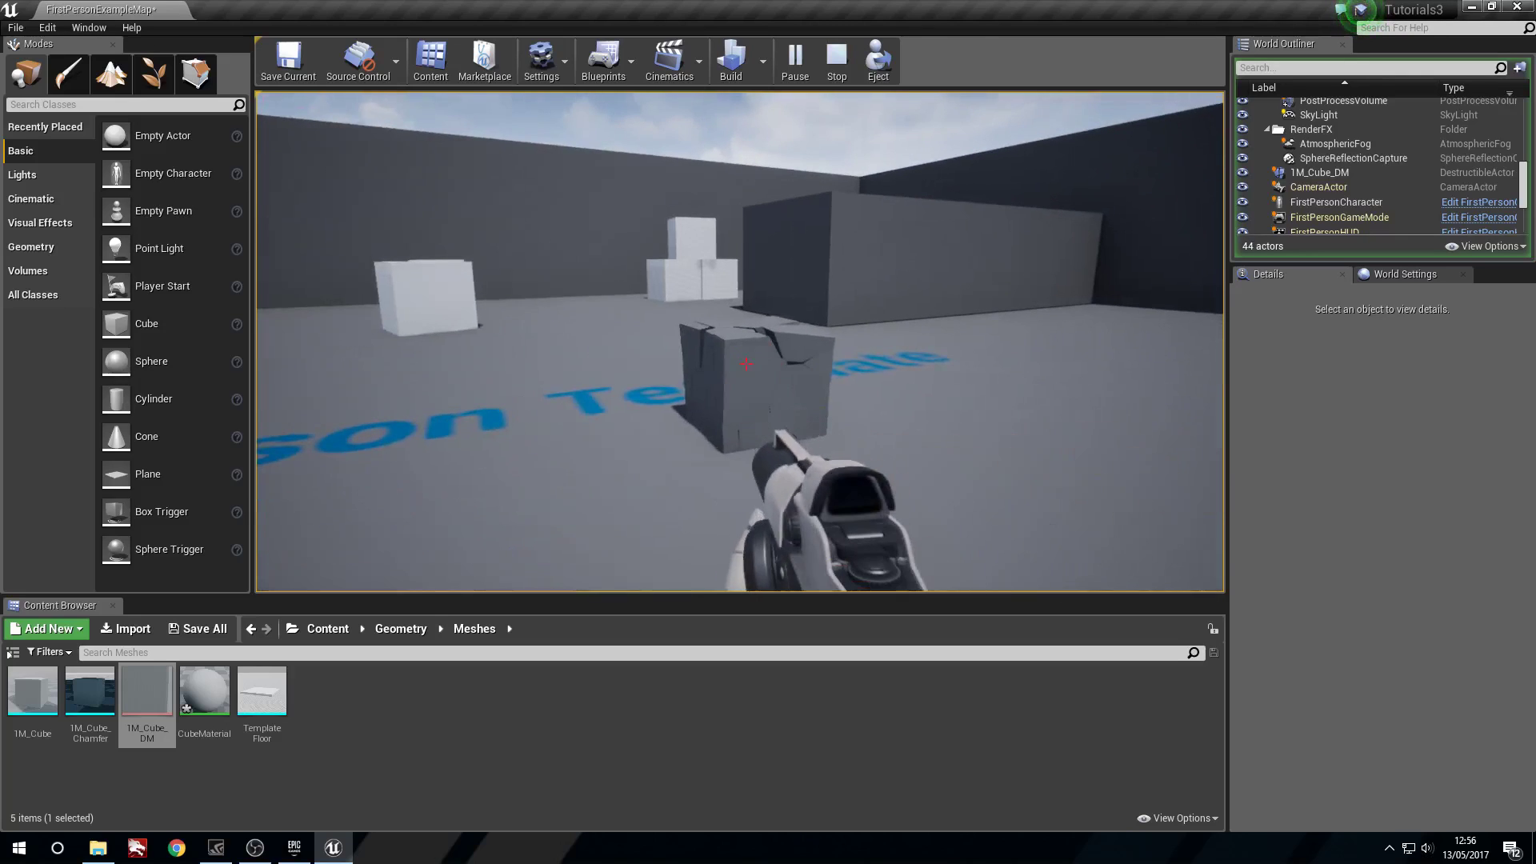
key("w")
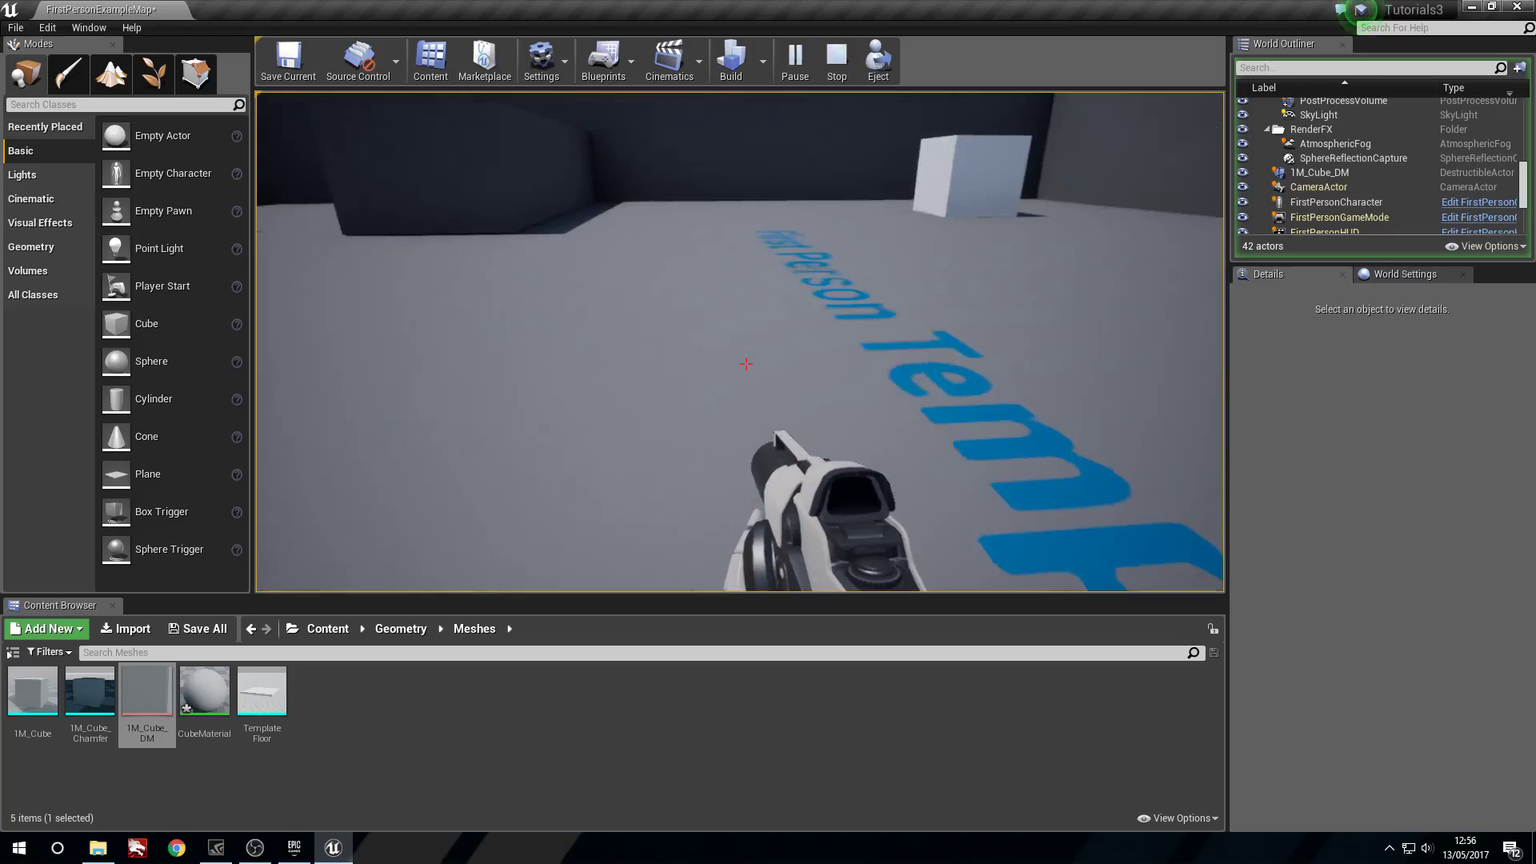
key("Escape")
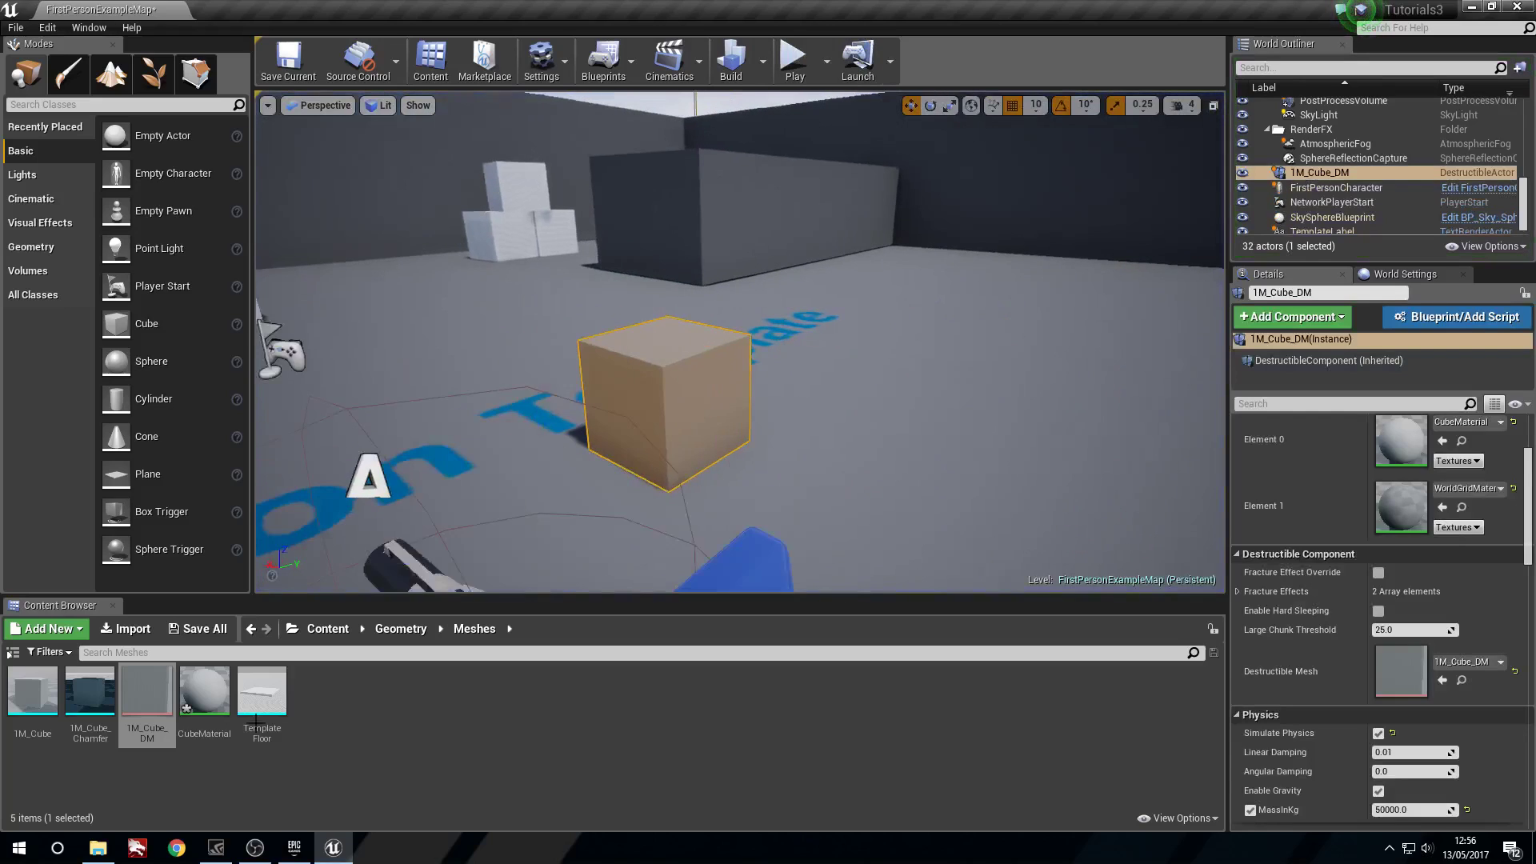
Step: Search the placed 1M_Cube_DM's properties for "lock" and "cons", and clear the search
key("s")
right_click_drag(608, 384, 520, 376)
scroll(1358, 607, "down", 3)
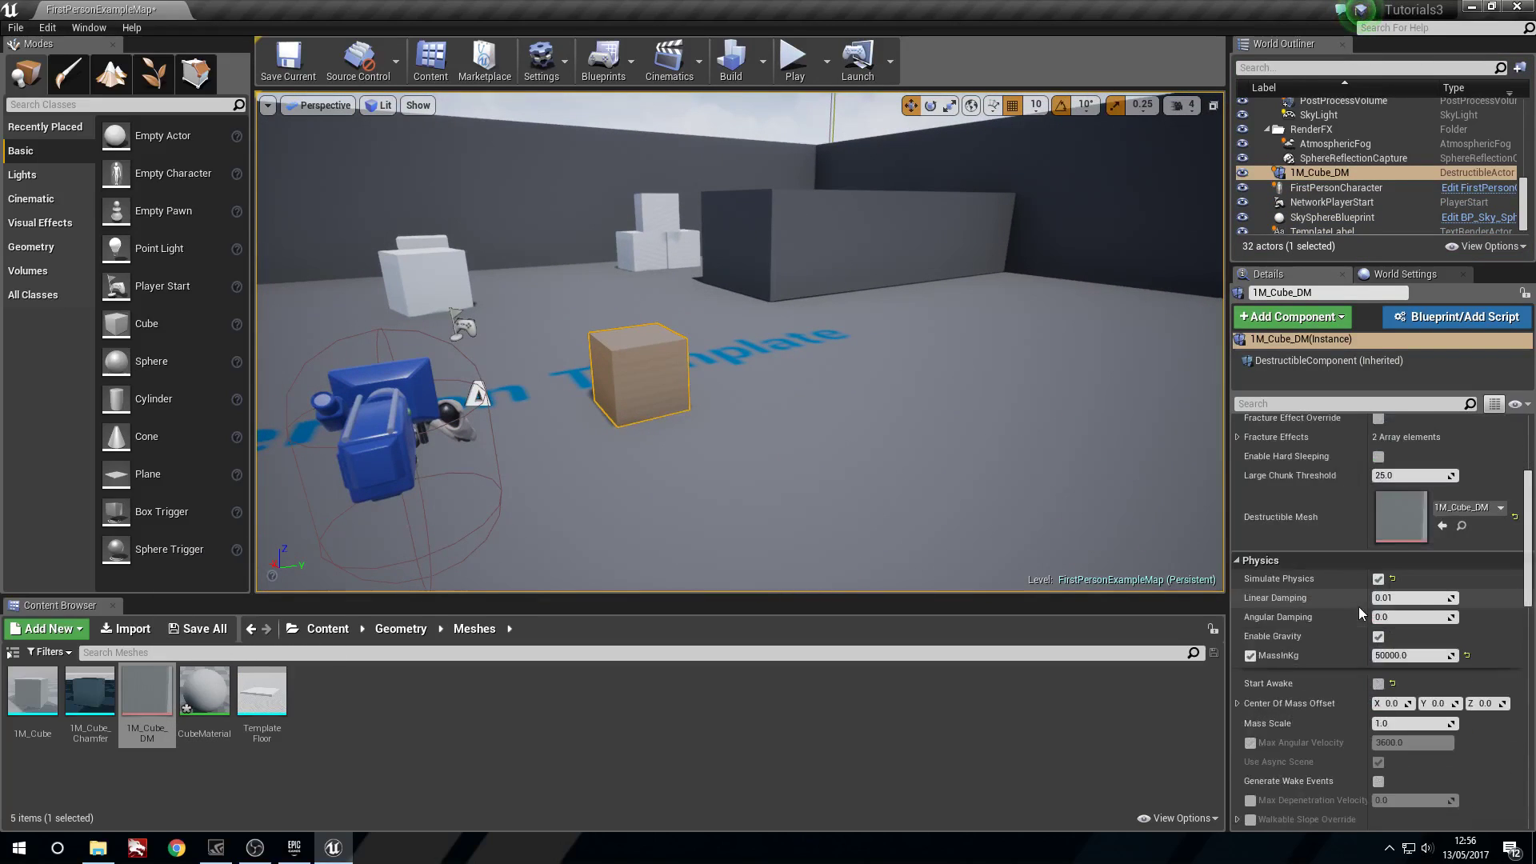
scroll(1332, 530, "down", 4)
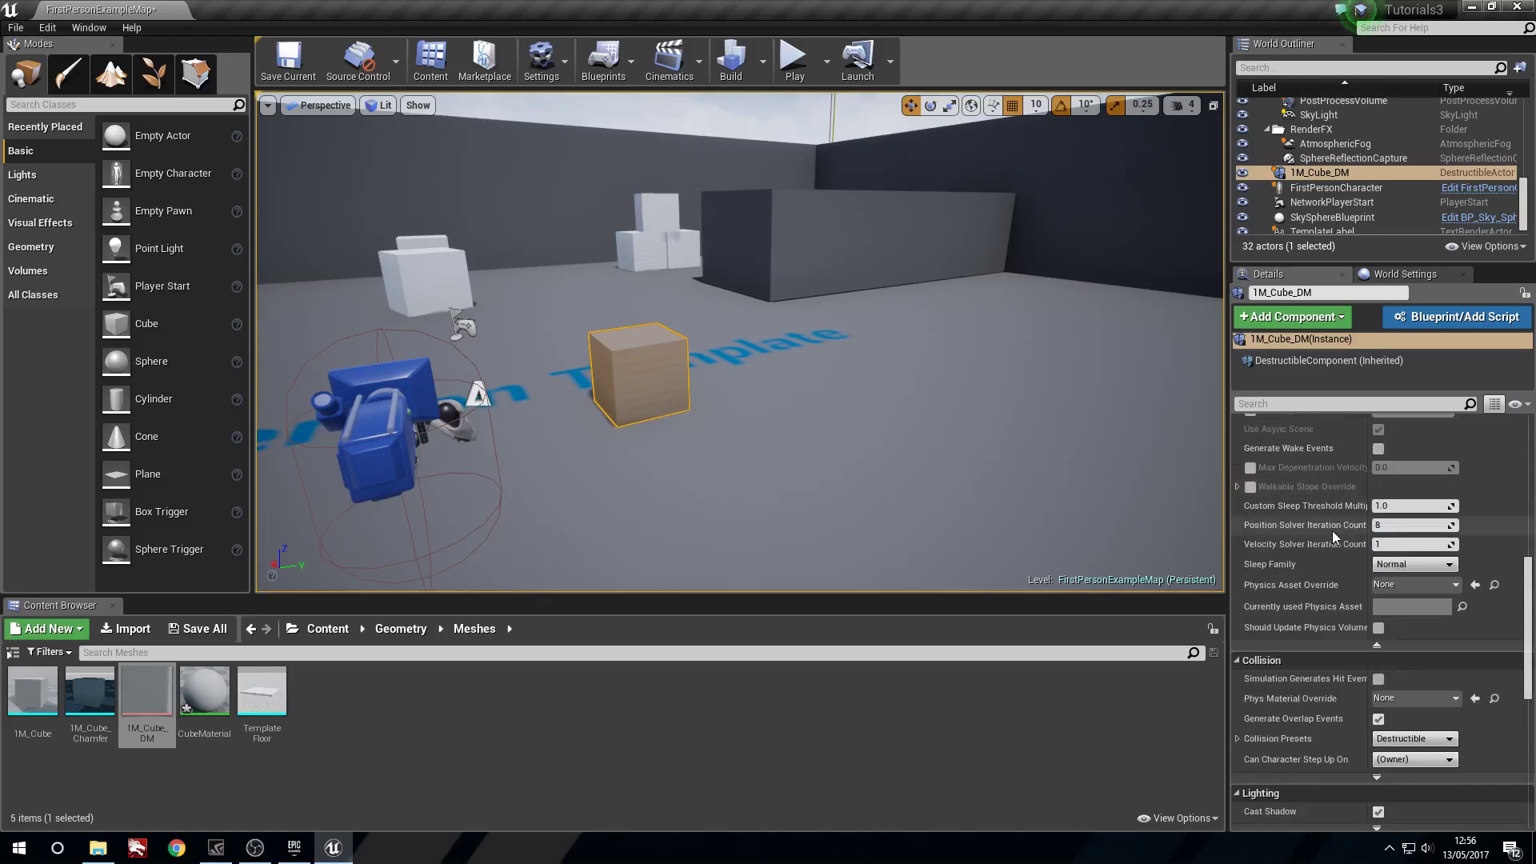
scroll(1333, 531, "down", 8)
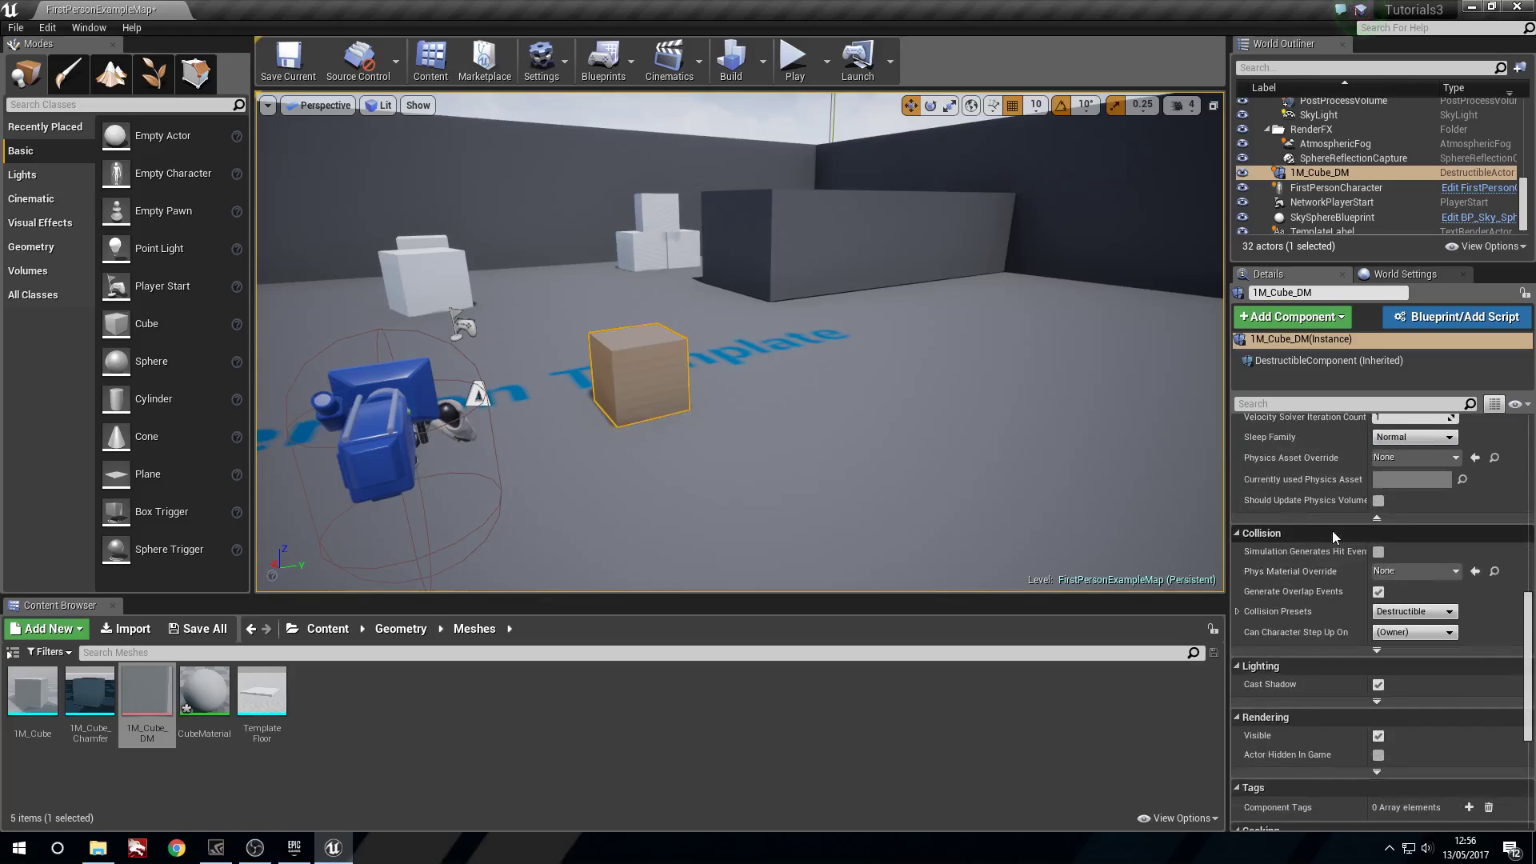
left_click(1308, 406)
type("lock")
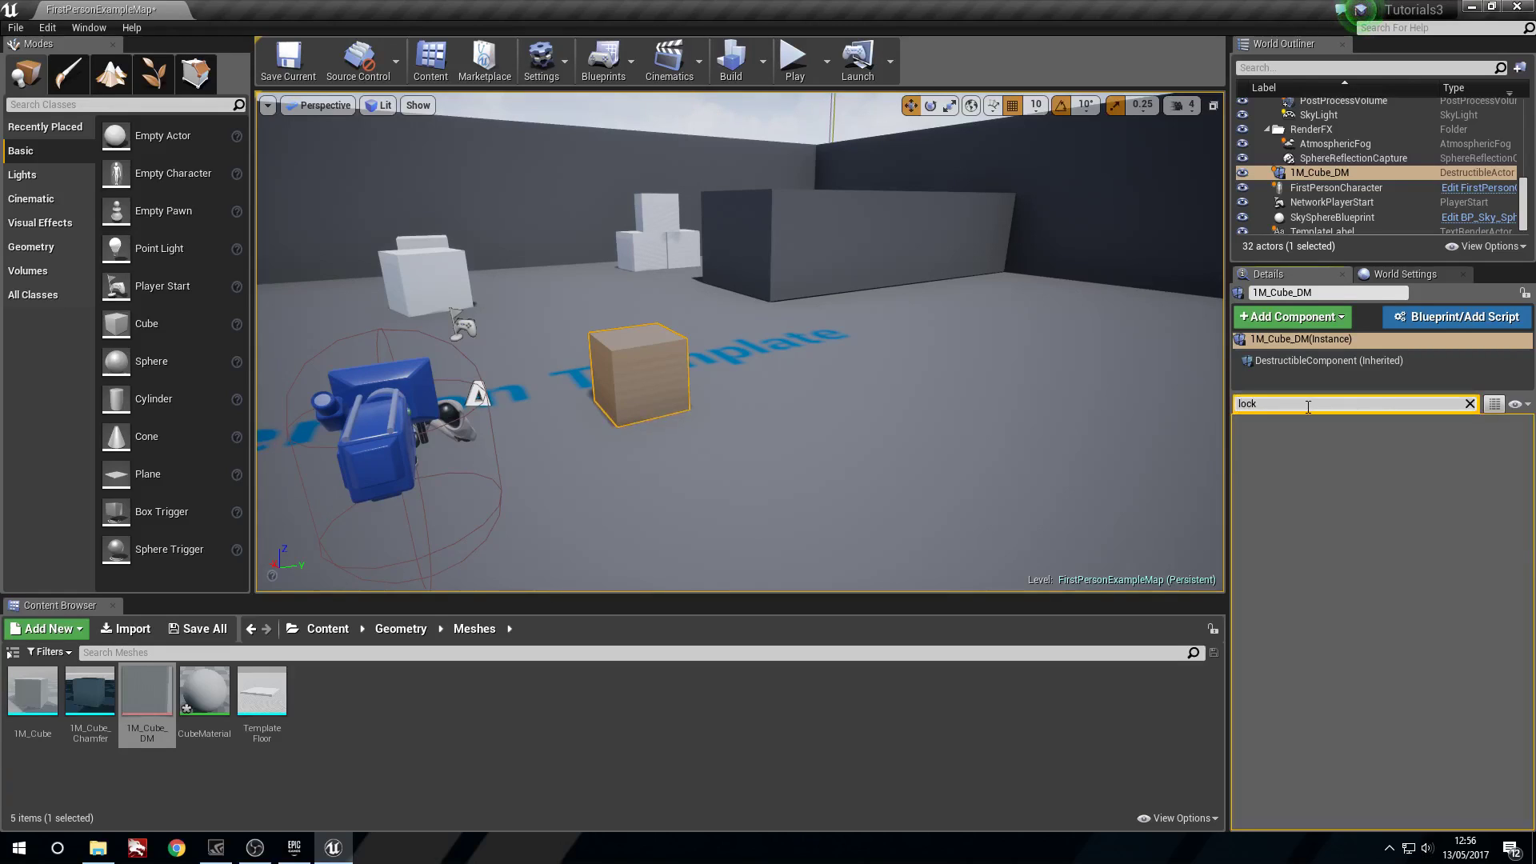
key("BackSpace")
key("BackSpace")
key("BackSpace")
key("BackSpace")
type("con")
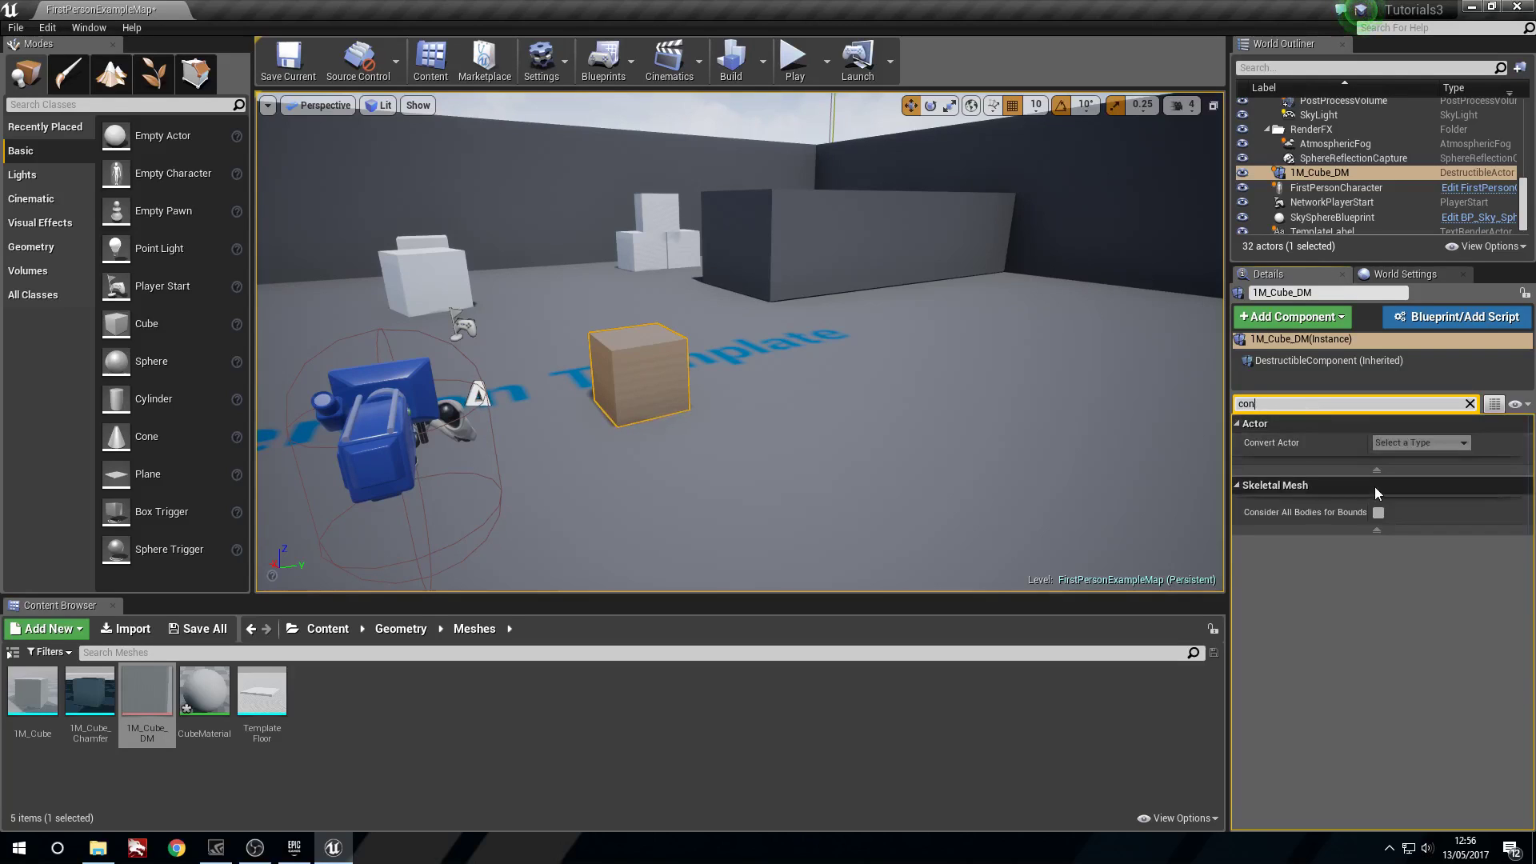
type("s")
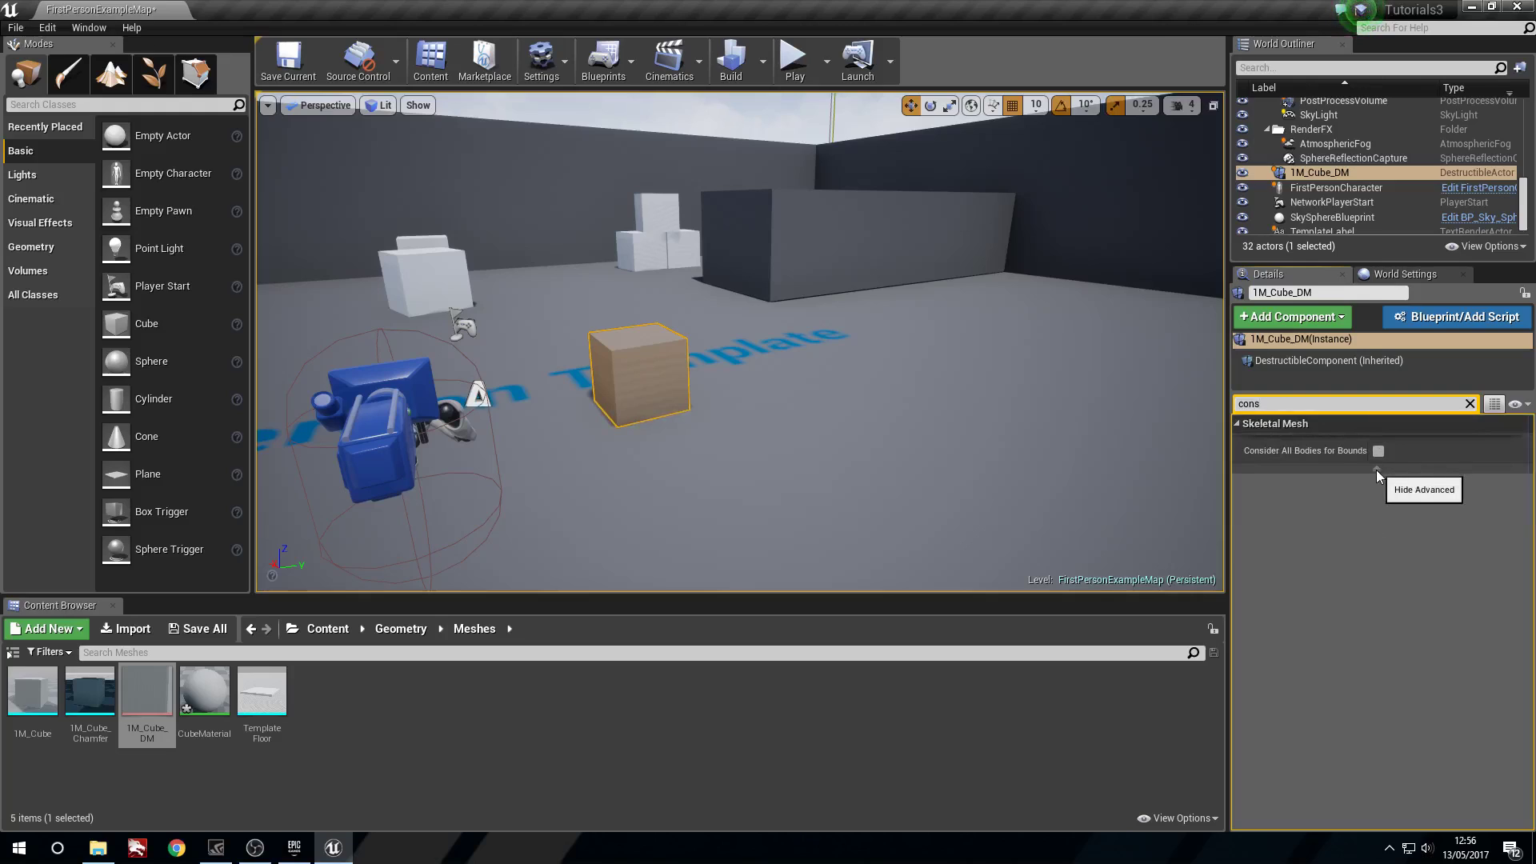
left_click(1470, 403)
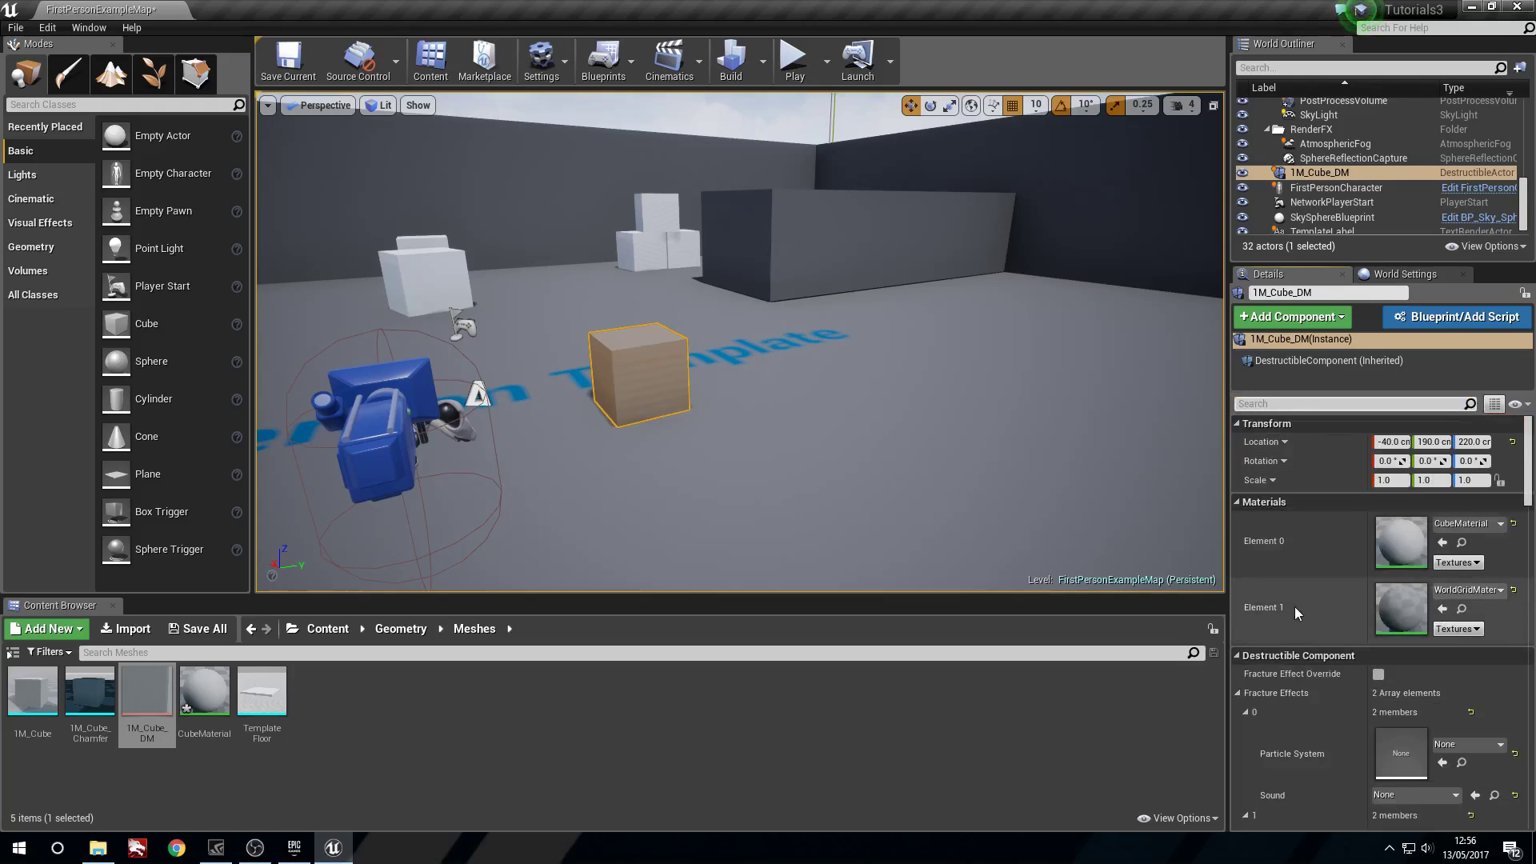
Step: Examine the placed 1M_Cube_DM's property list for constraint options, including its Physics, Collision and Actor settings
scroll(1294, 606, "down", 10)
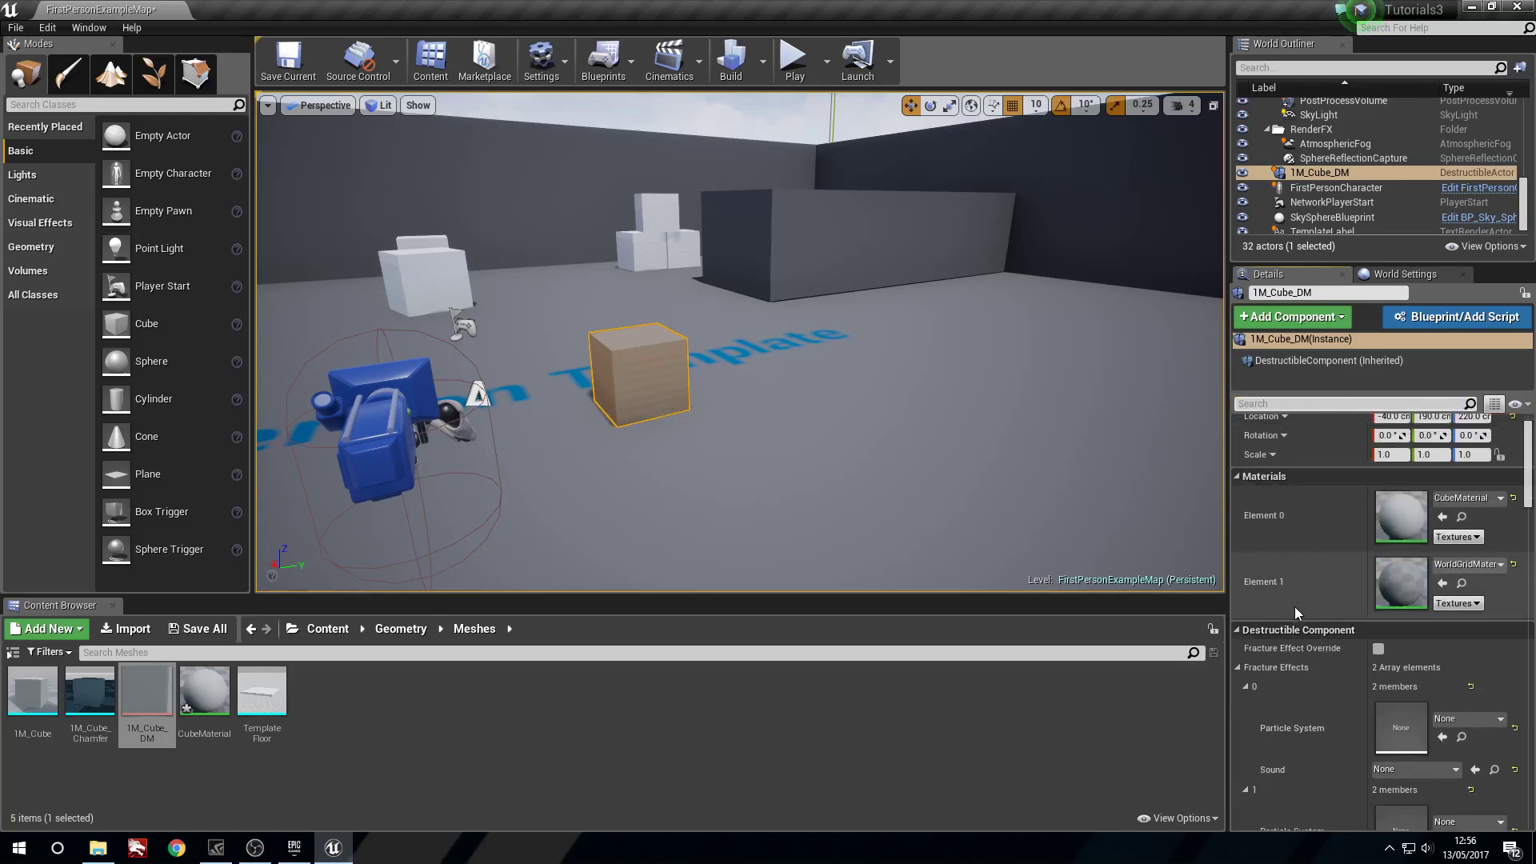
scroll(1294, 607, "down", 10)
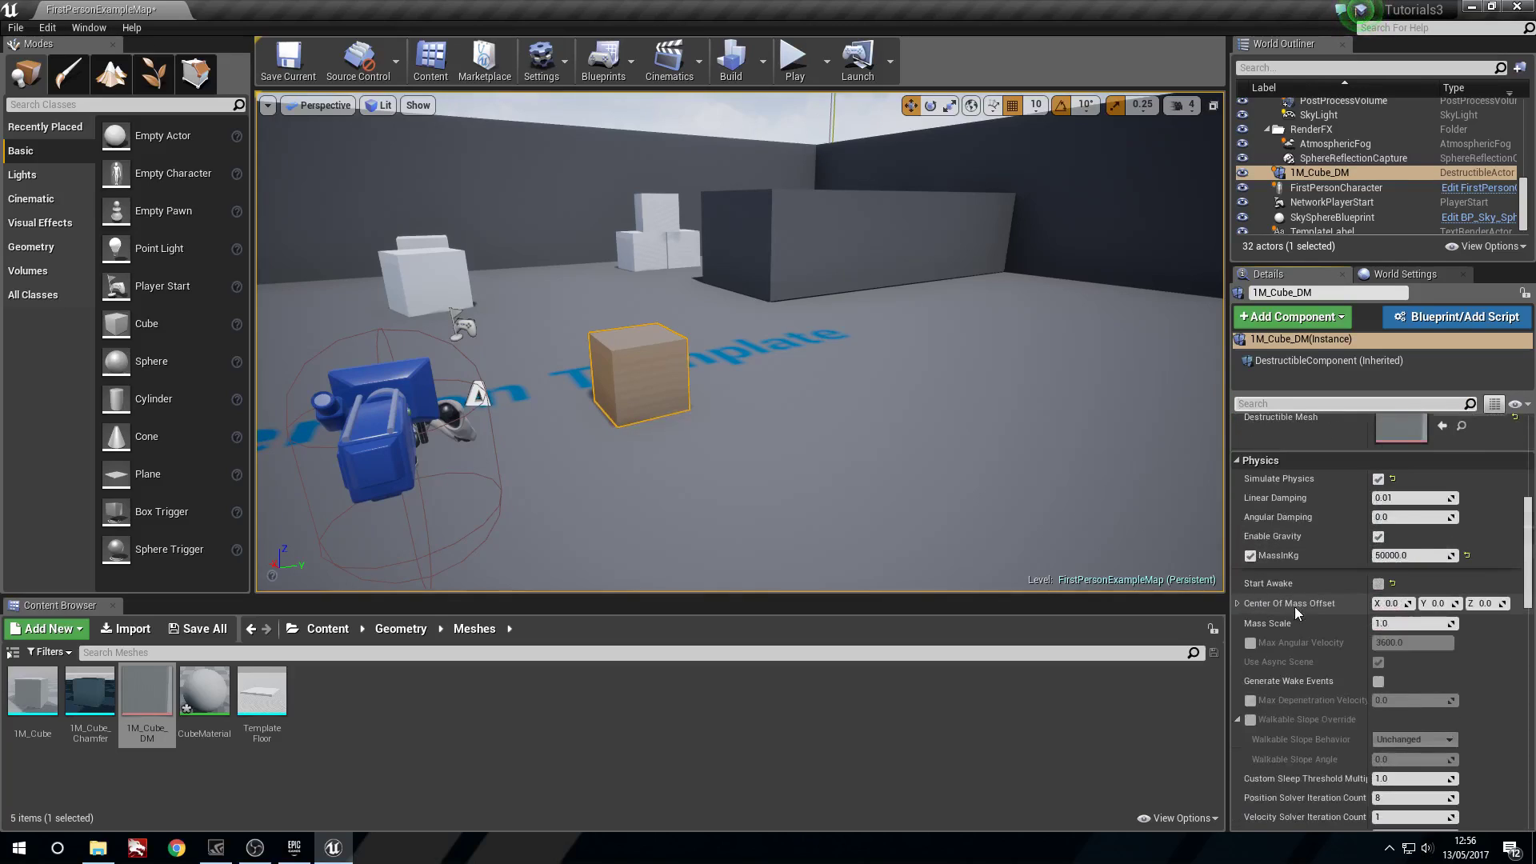
scroll(1298, 649, "up", 6)
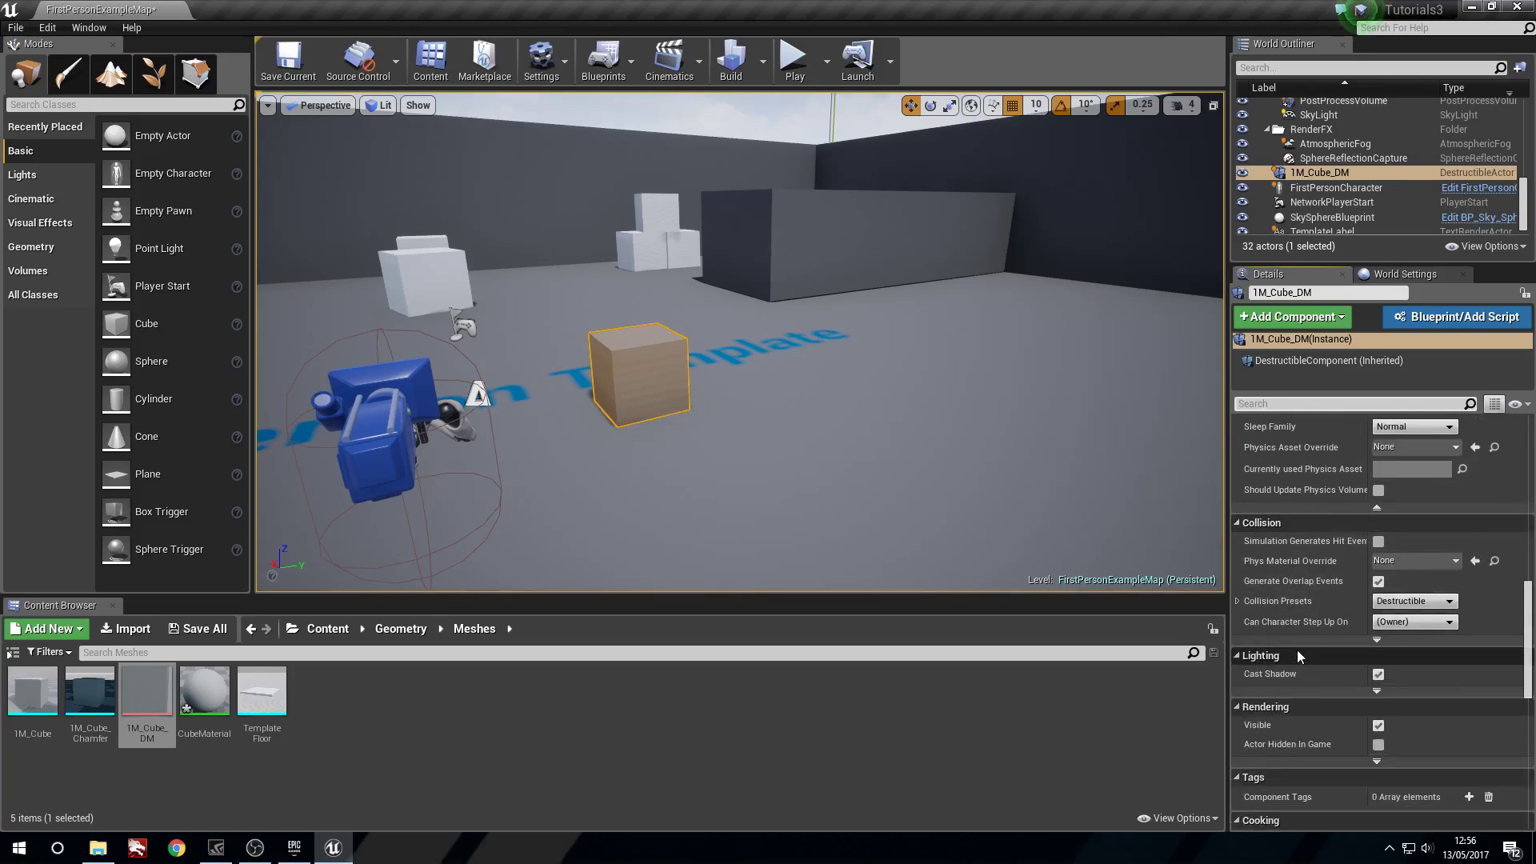
scroll(1297, 650, "up", 3)
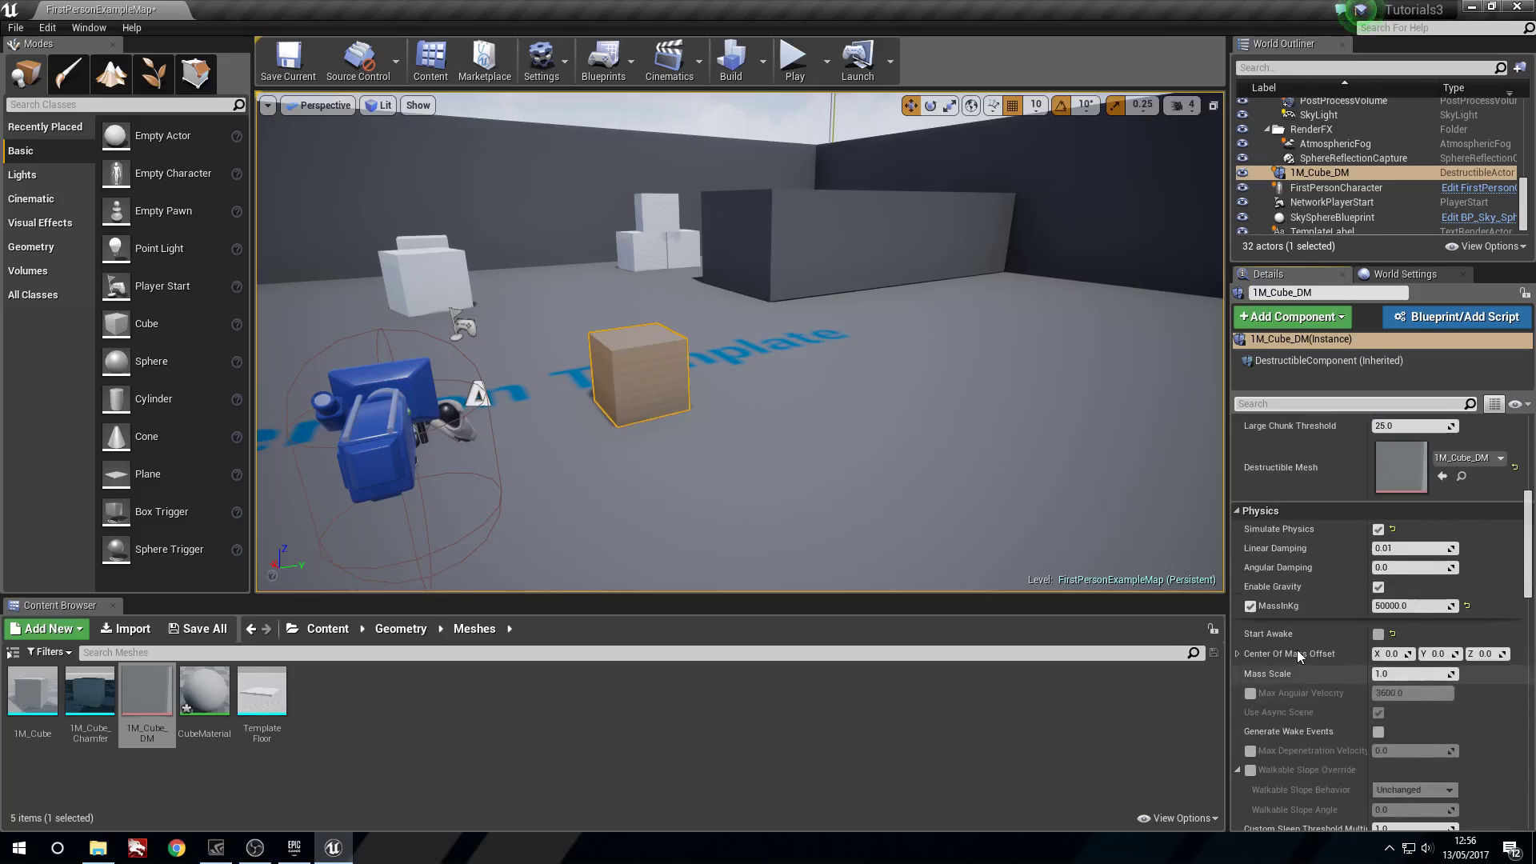
scroll(1261, 622, "down", 5)
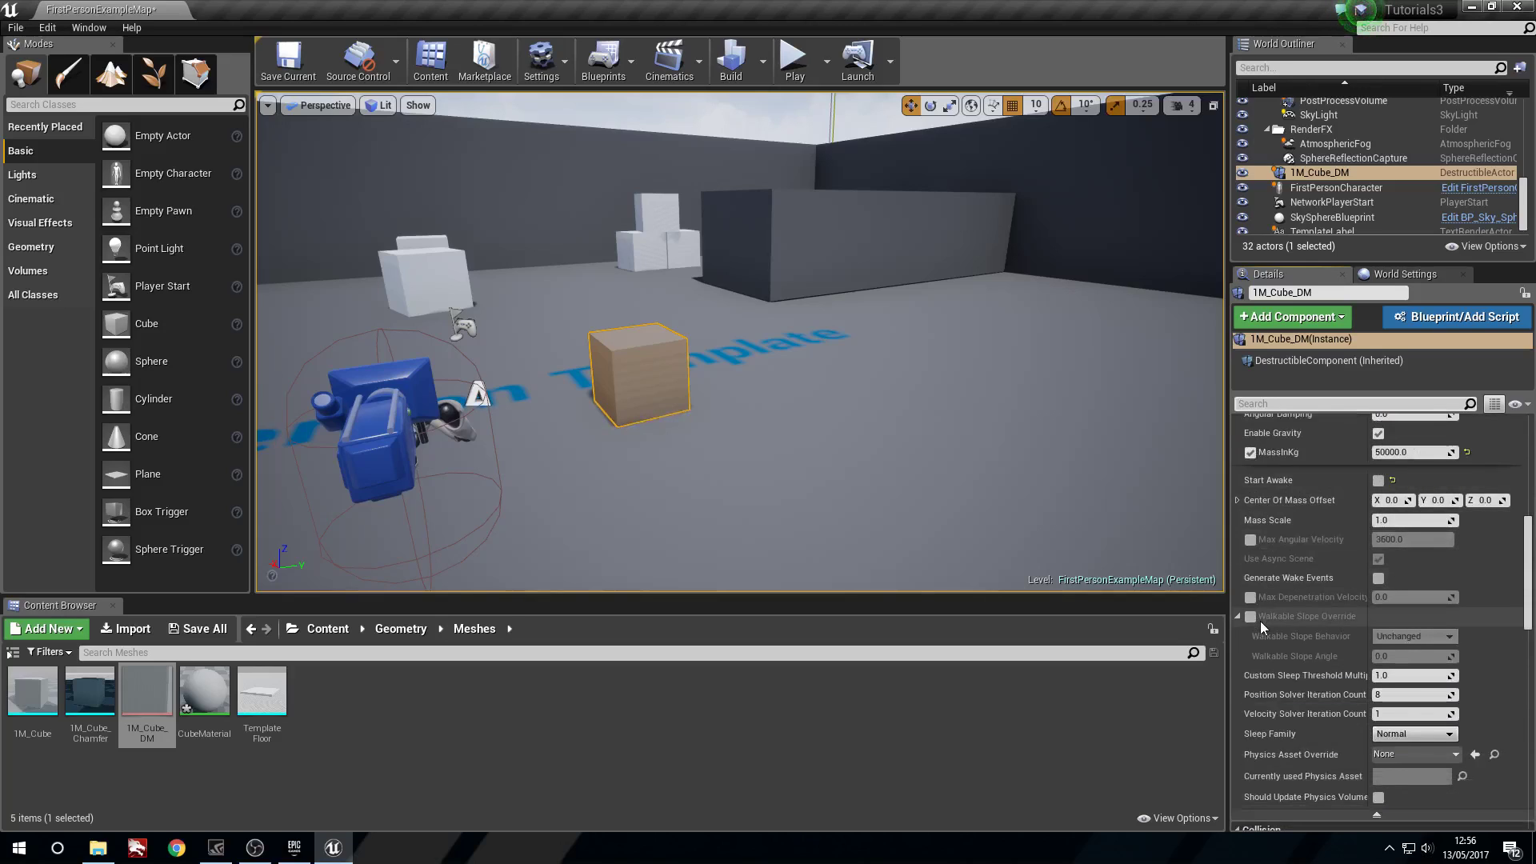
scroll(1263, 692, "down", 10)
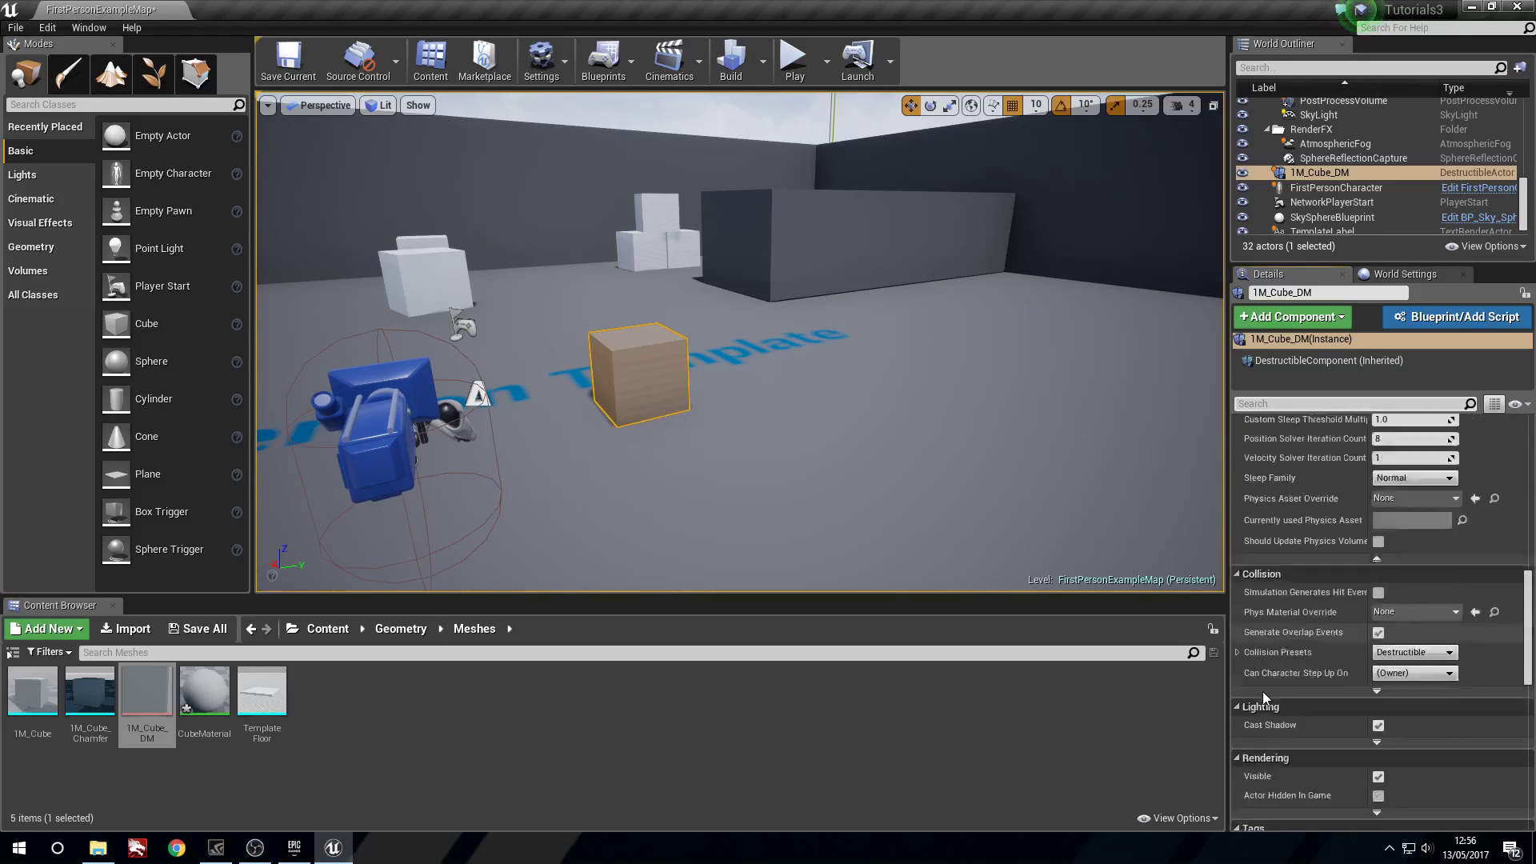
scroll(1321, 710, "down", 5)
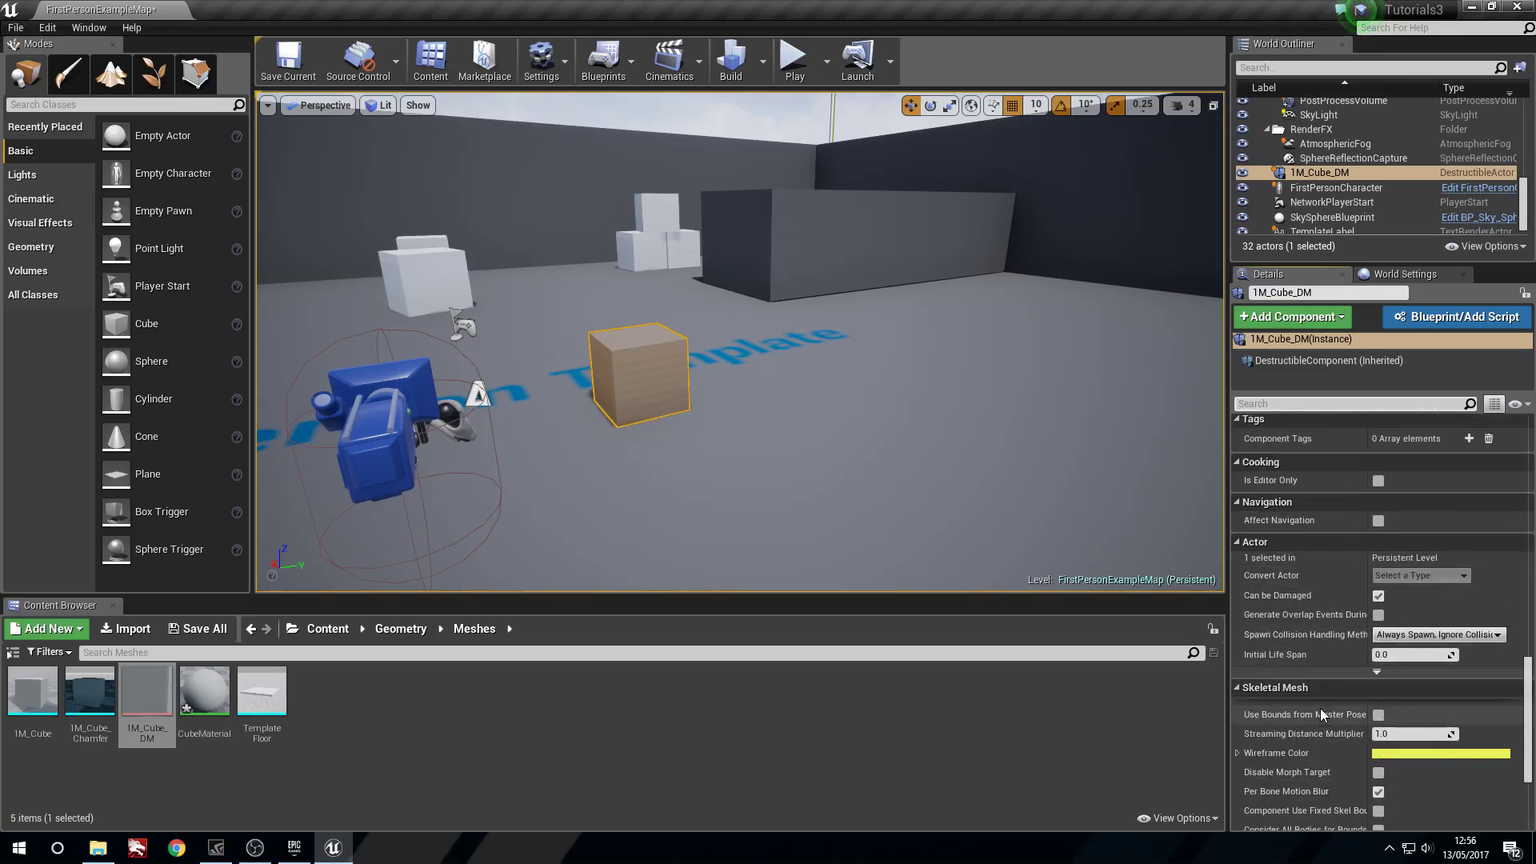
scroll(1321, 708, "up", 20)
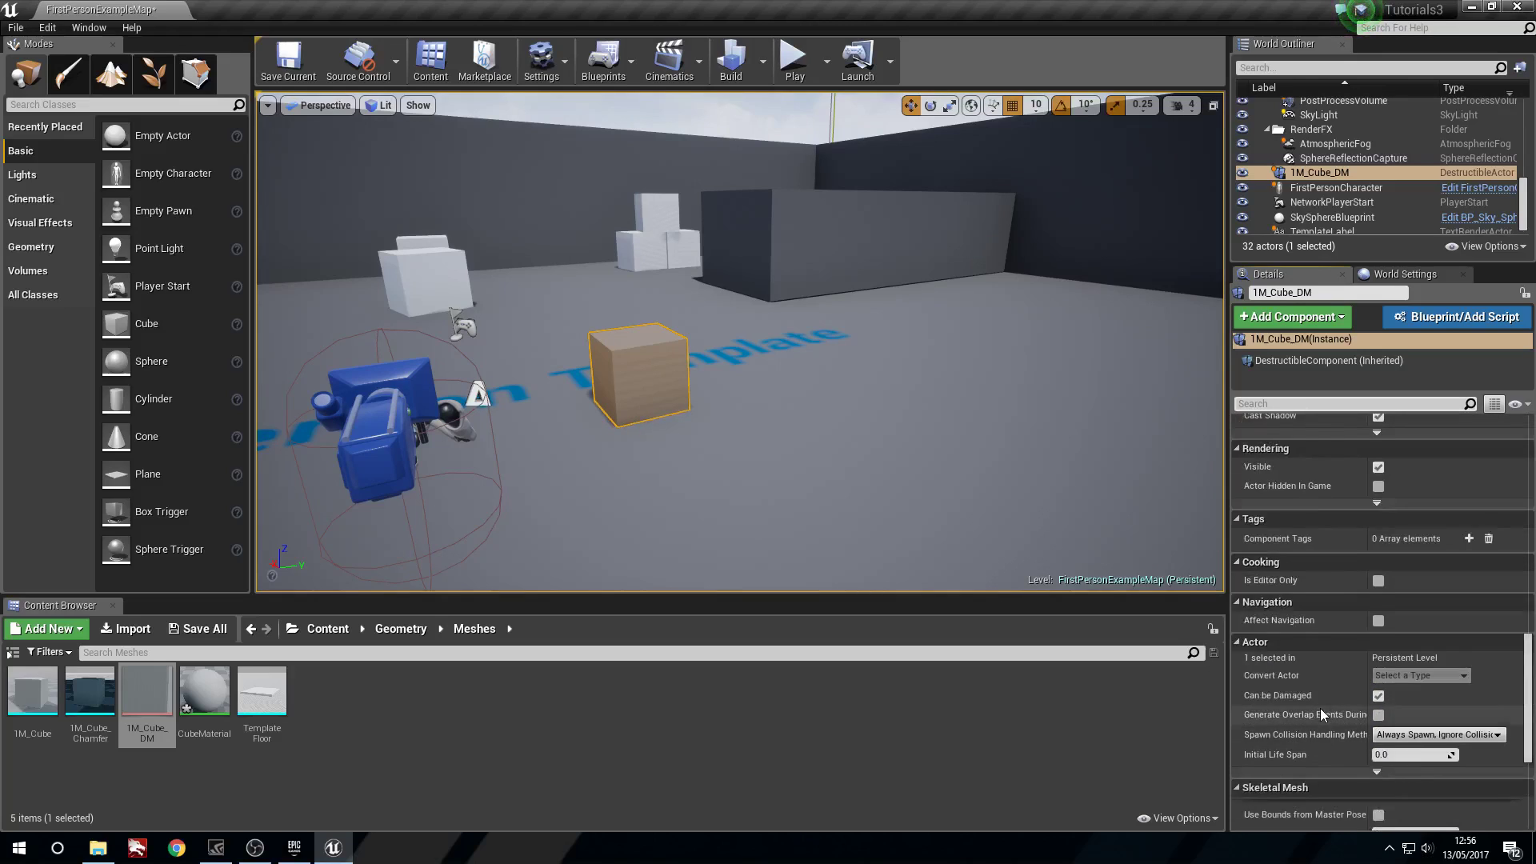
scroll(1320, 714, "down", 1)
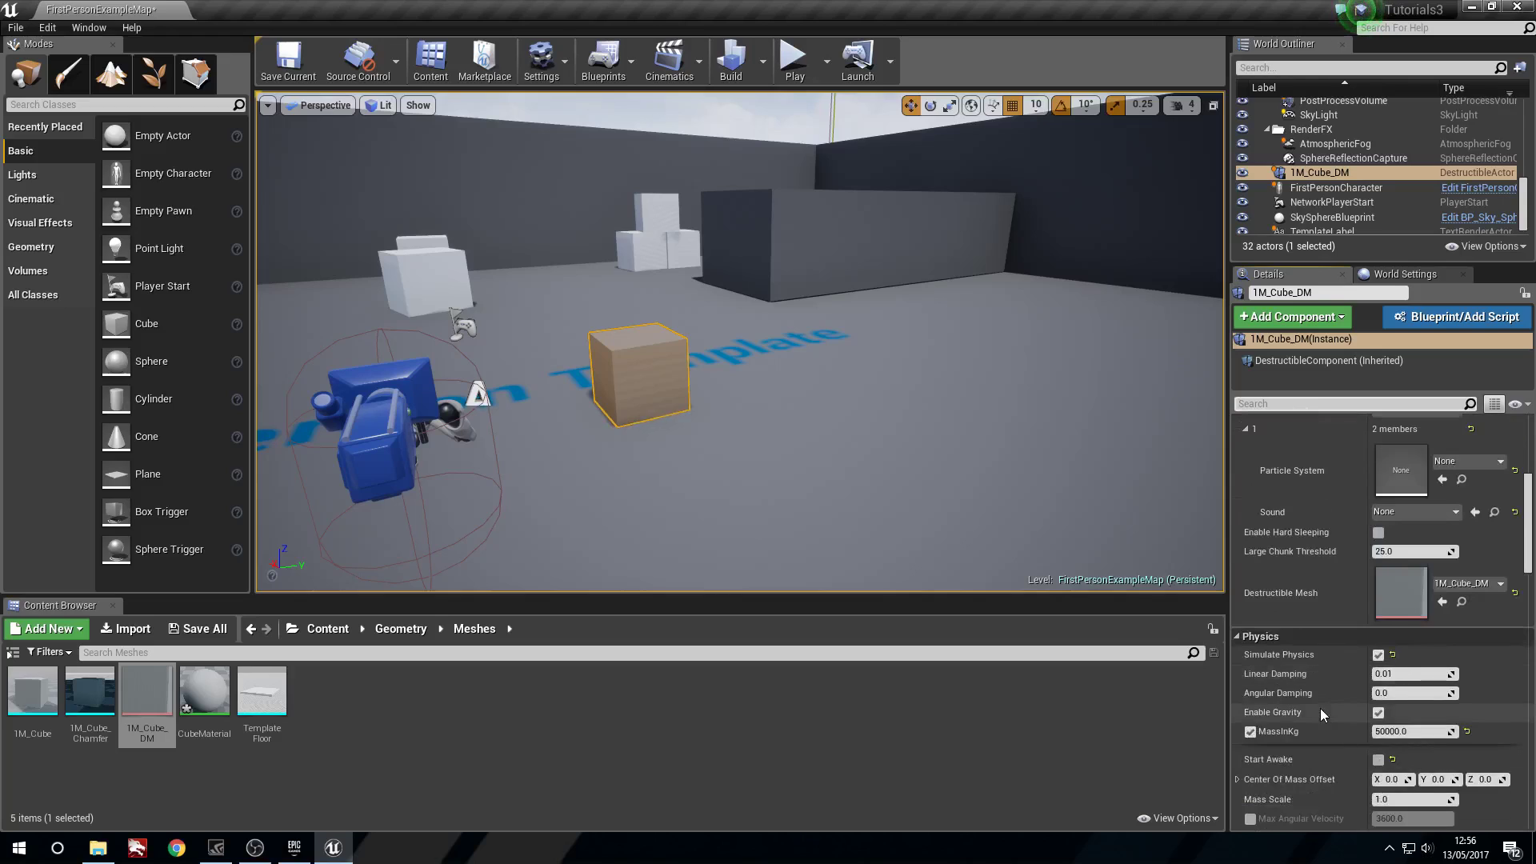
scroll(1320, 708, "down", 1)
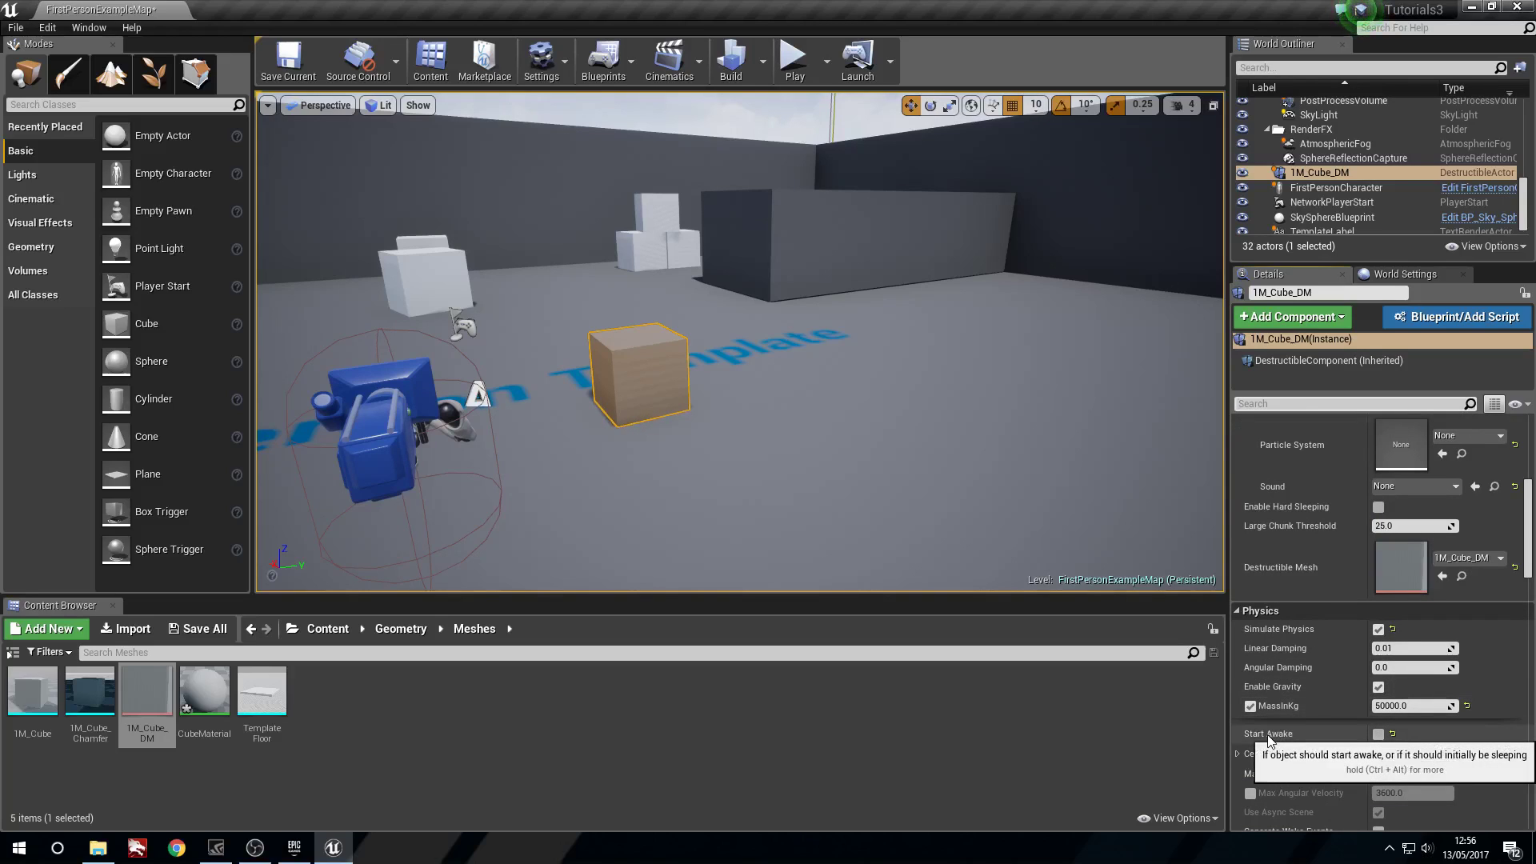
scroll(1308, 721, "up", 1)
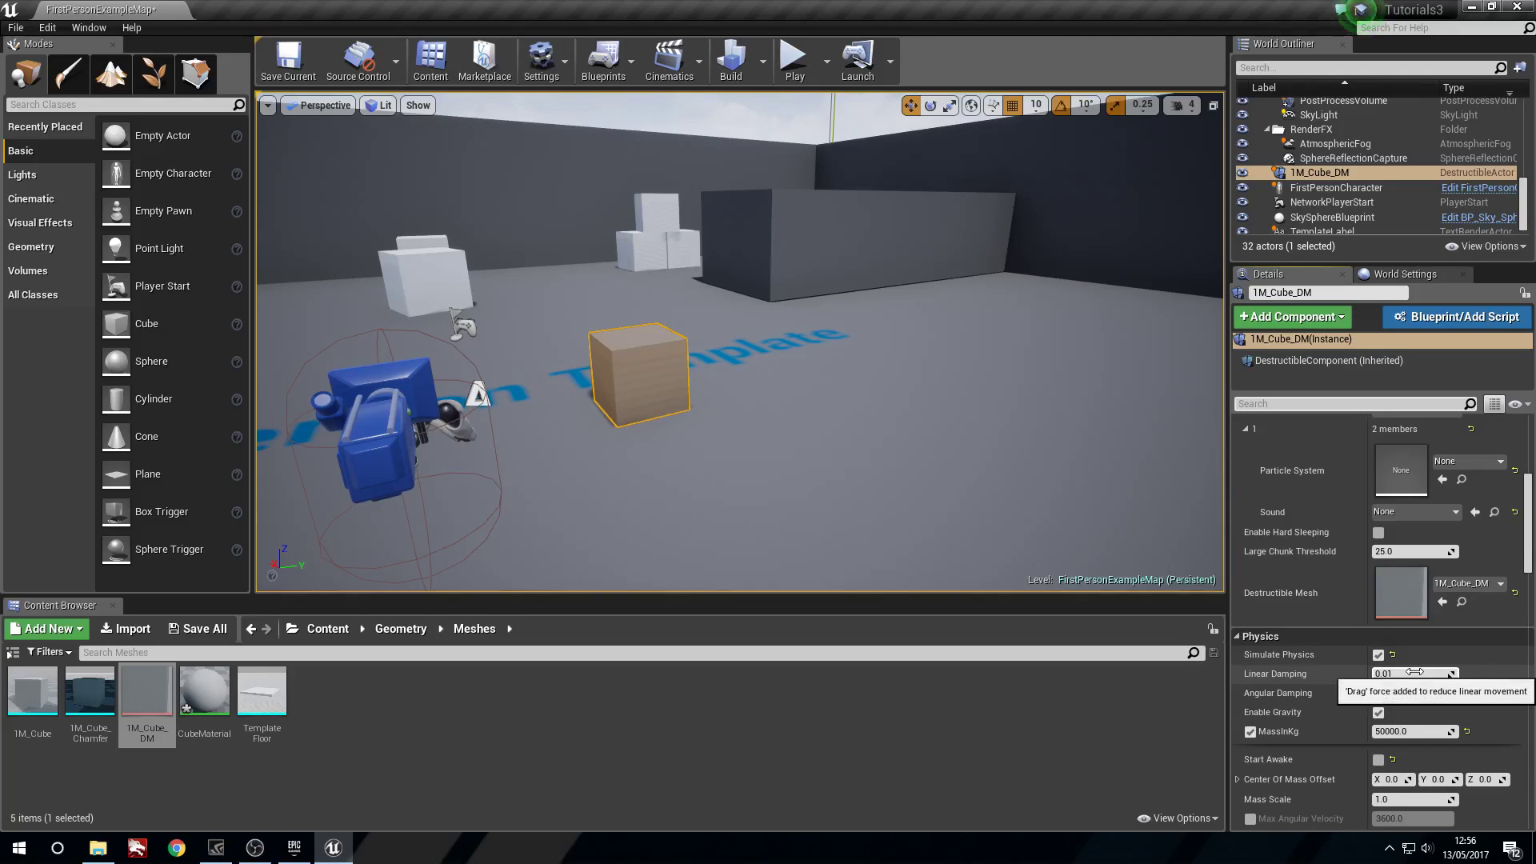
scroll(1356, 676, "up", 9)
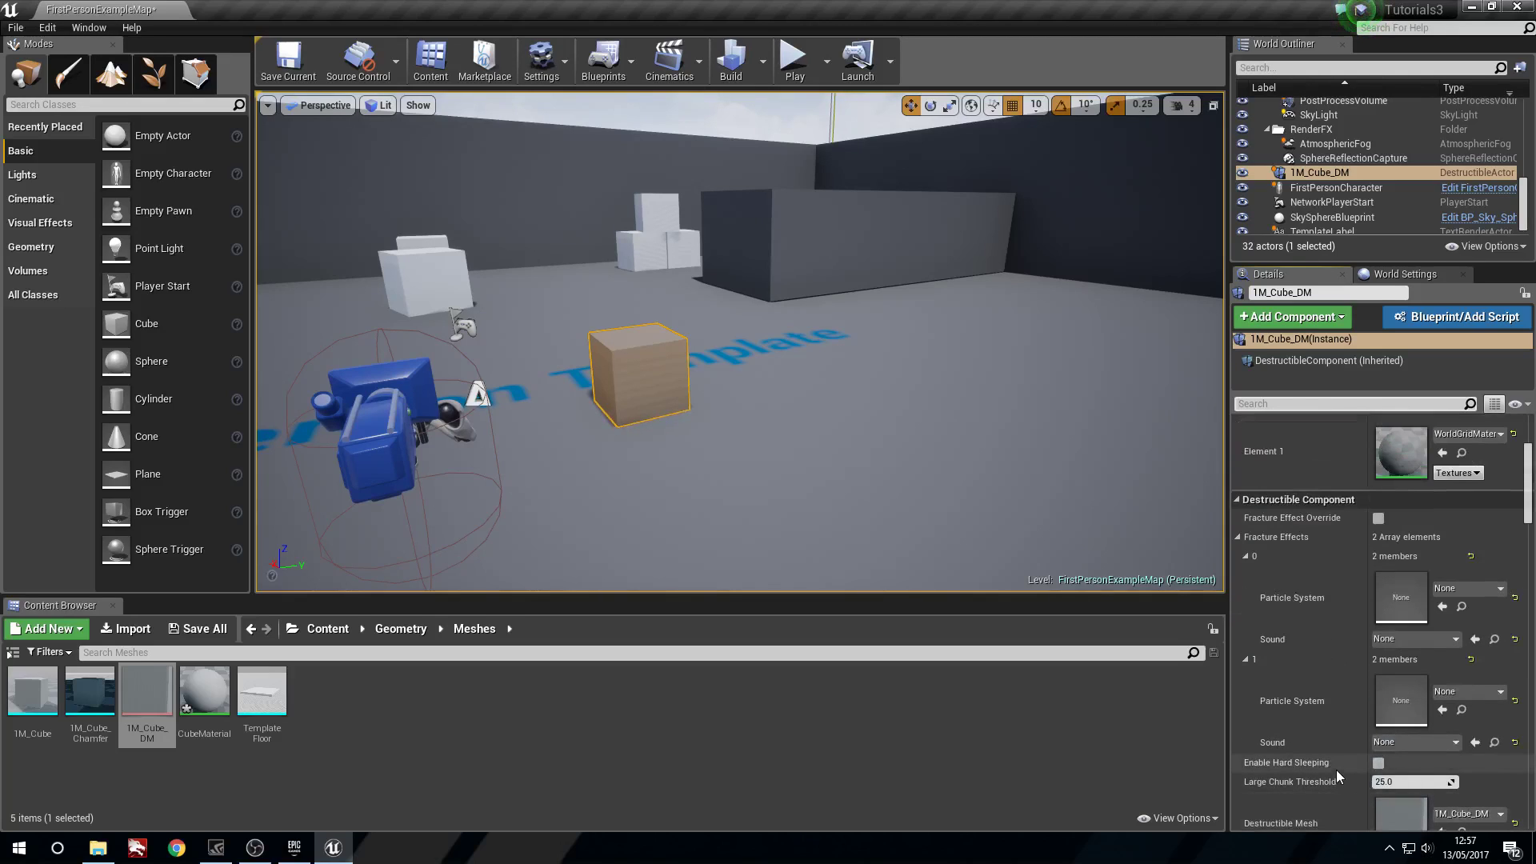
scroll(1337, 770, "up", 6)
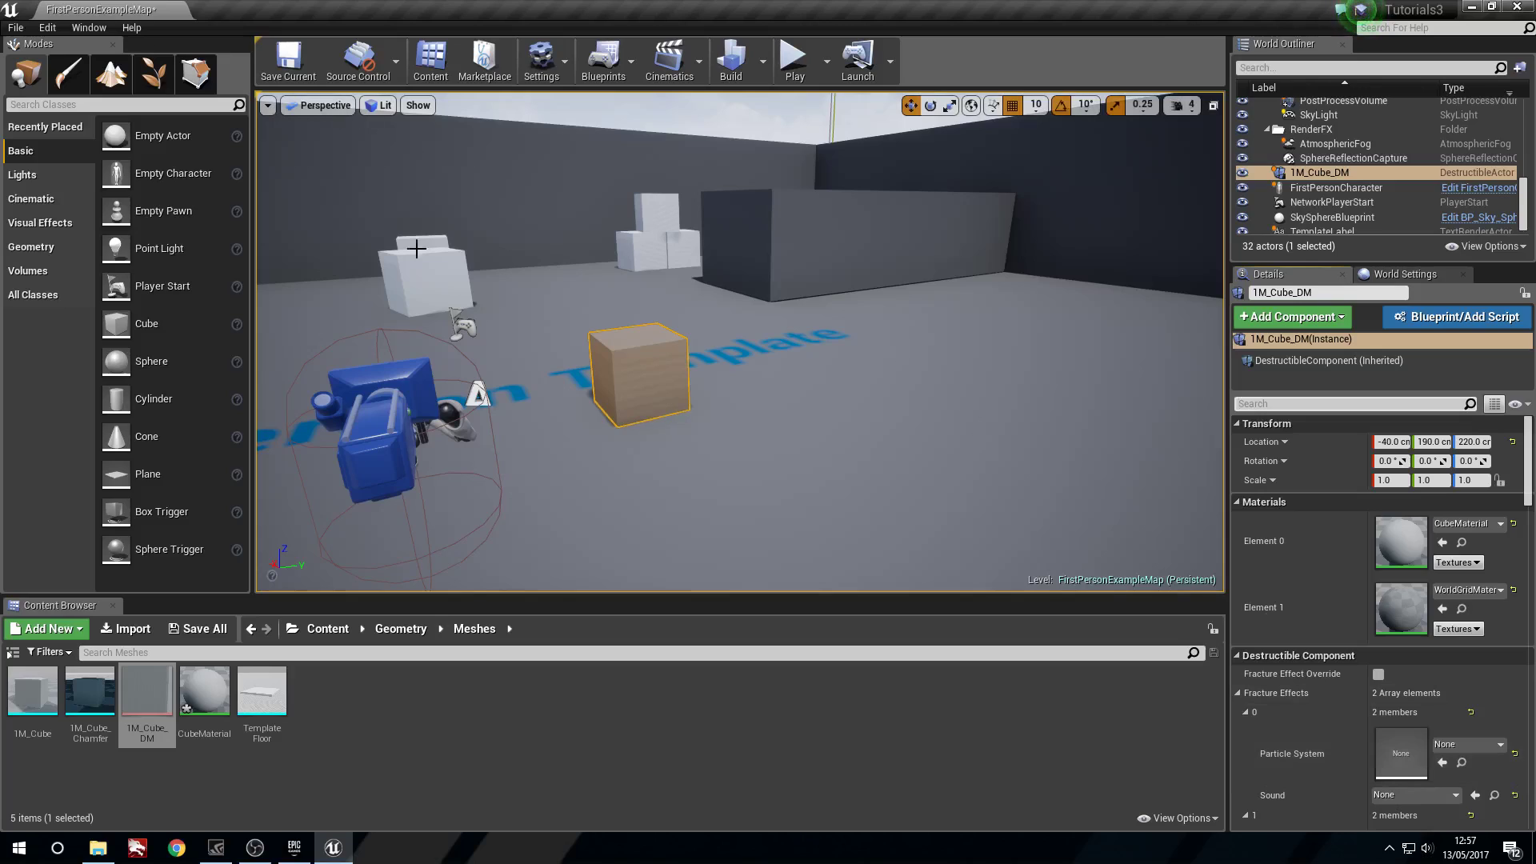
Step: Inspect the Physics settings of the white cube EditorCube11 for comparison, and reselect 1M_Cube_DM
left_click(424, 276)
scroll(1379, 658, "down", 3)
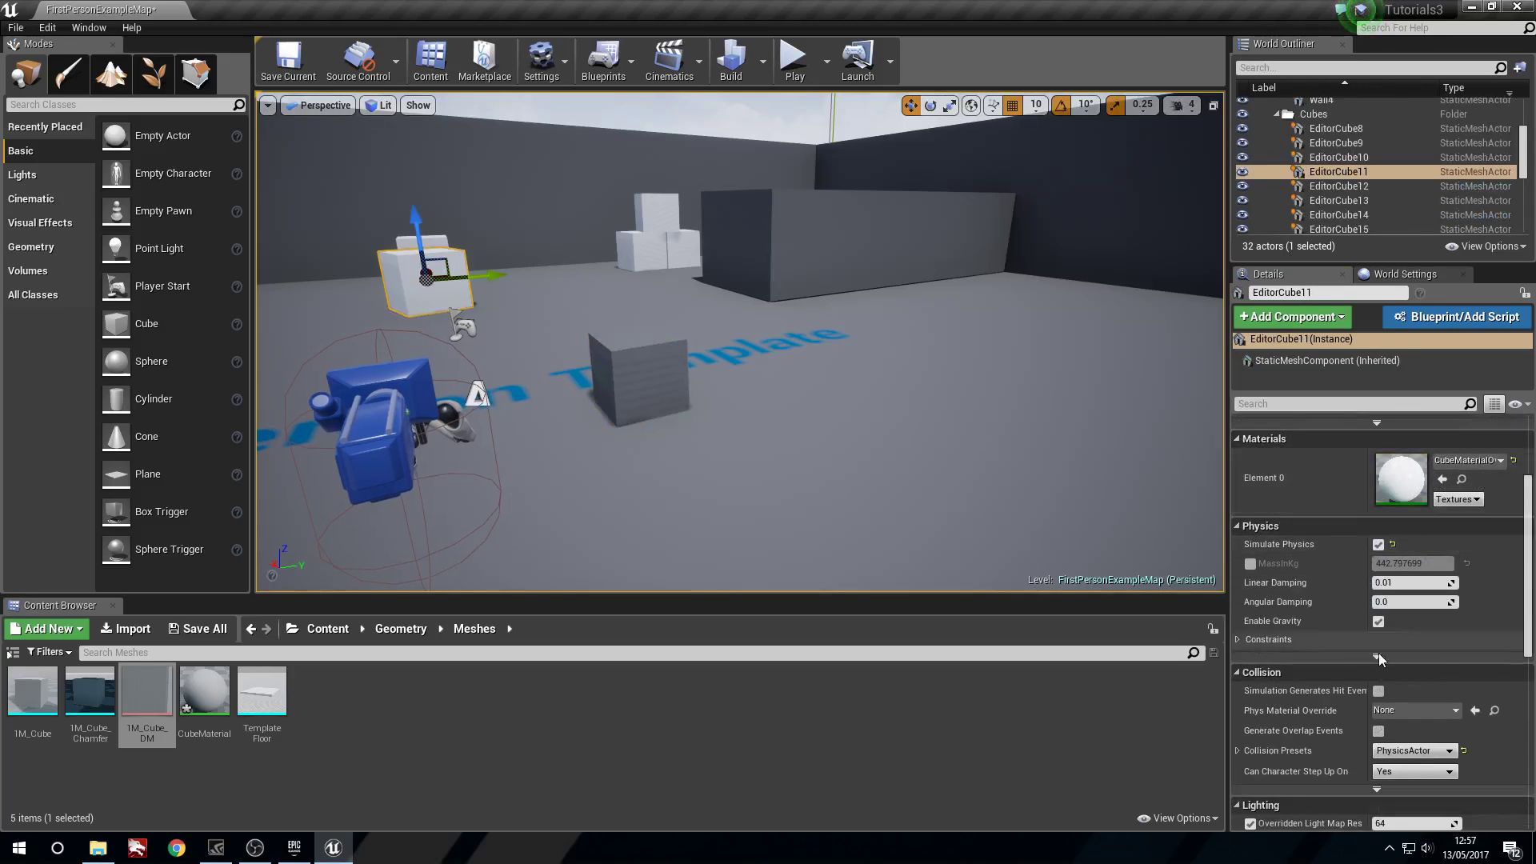
left_click(664, 358)
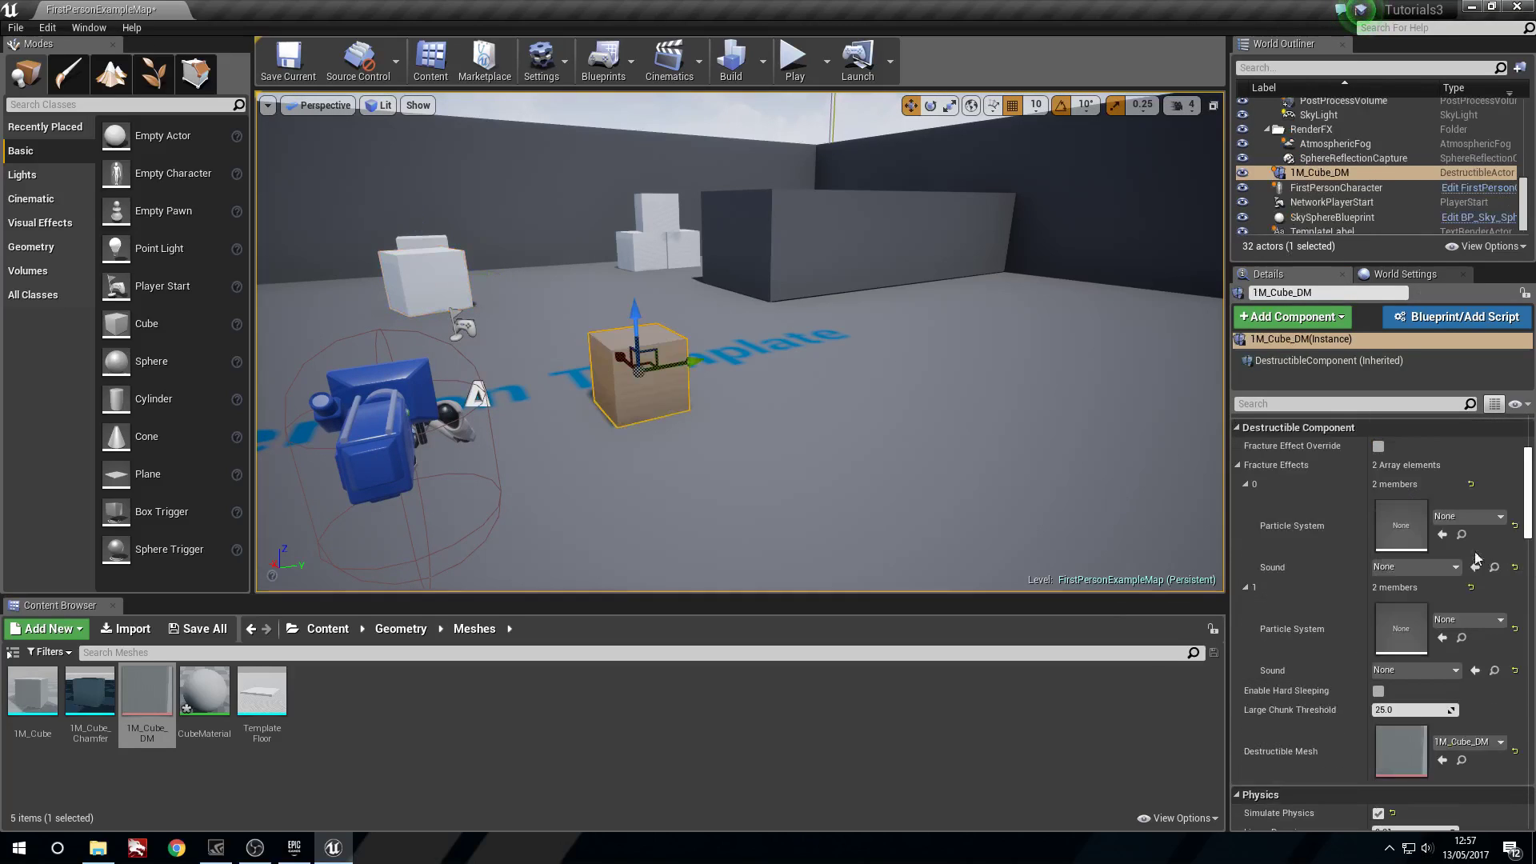
Step: Review the placed 1M_Cube_DM's Physics settings, from Linear Damping and MassInKg down to the sleep and solver options
scroll(1446, 568, "down", 5)
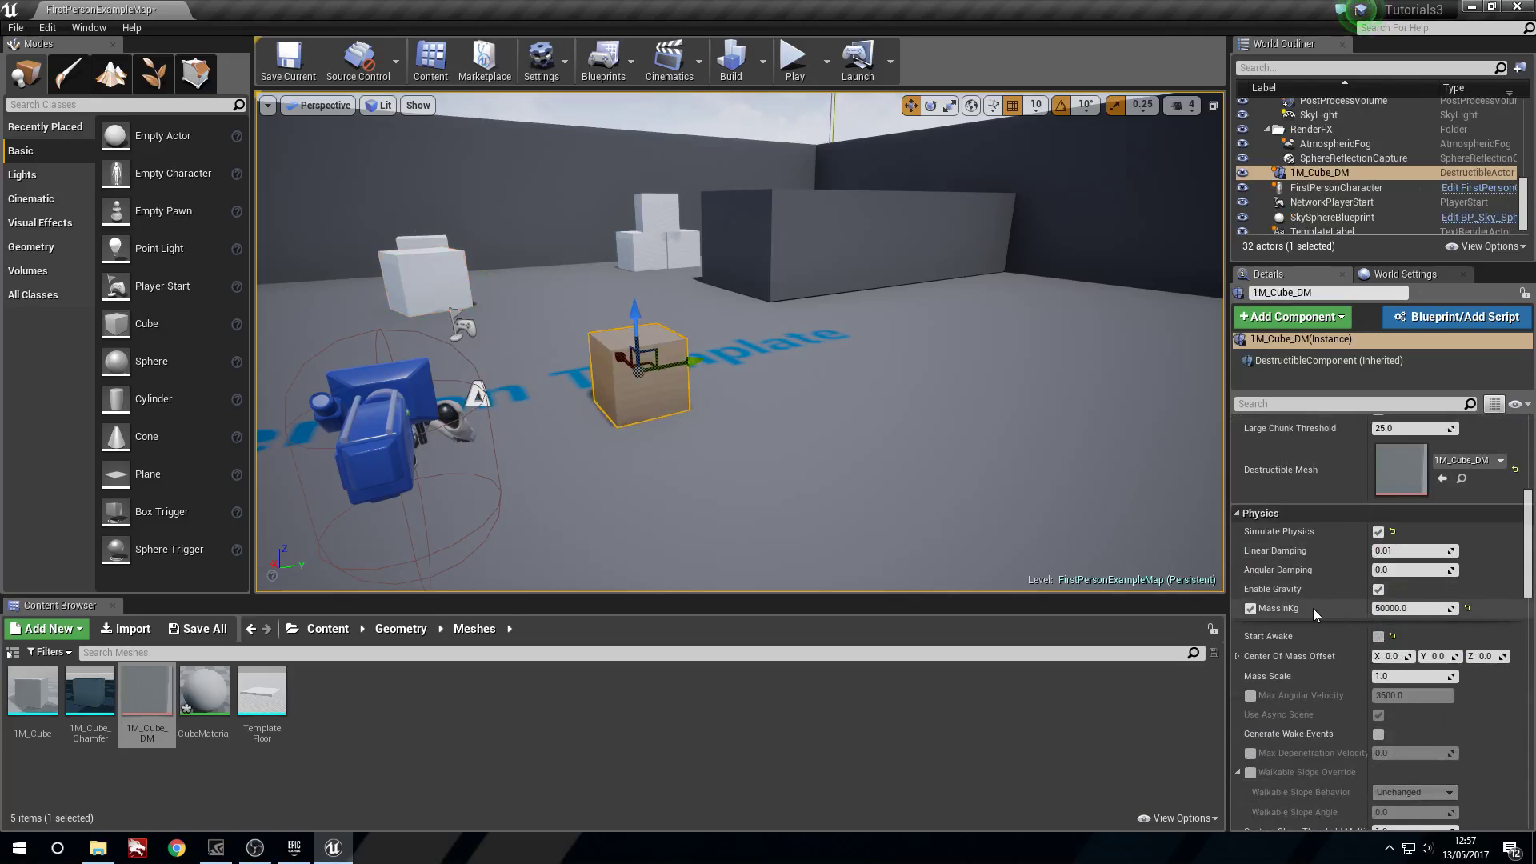
scroll(1301, 588, "down", 1)
scroll(1299, 585, "down", 4)
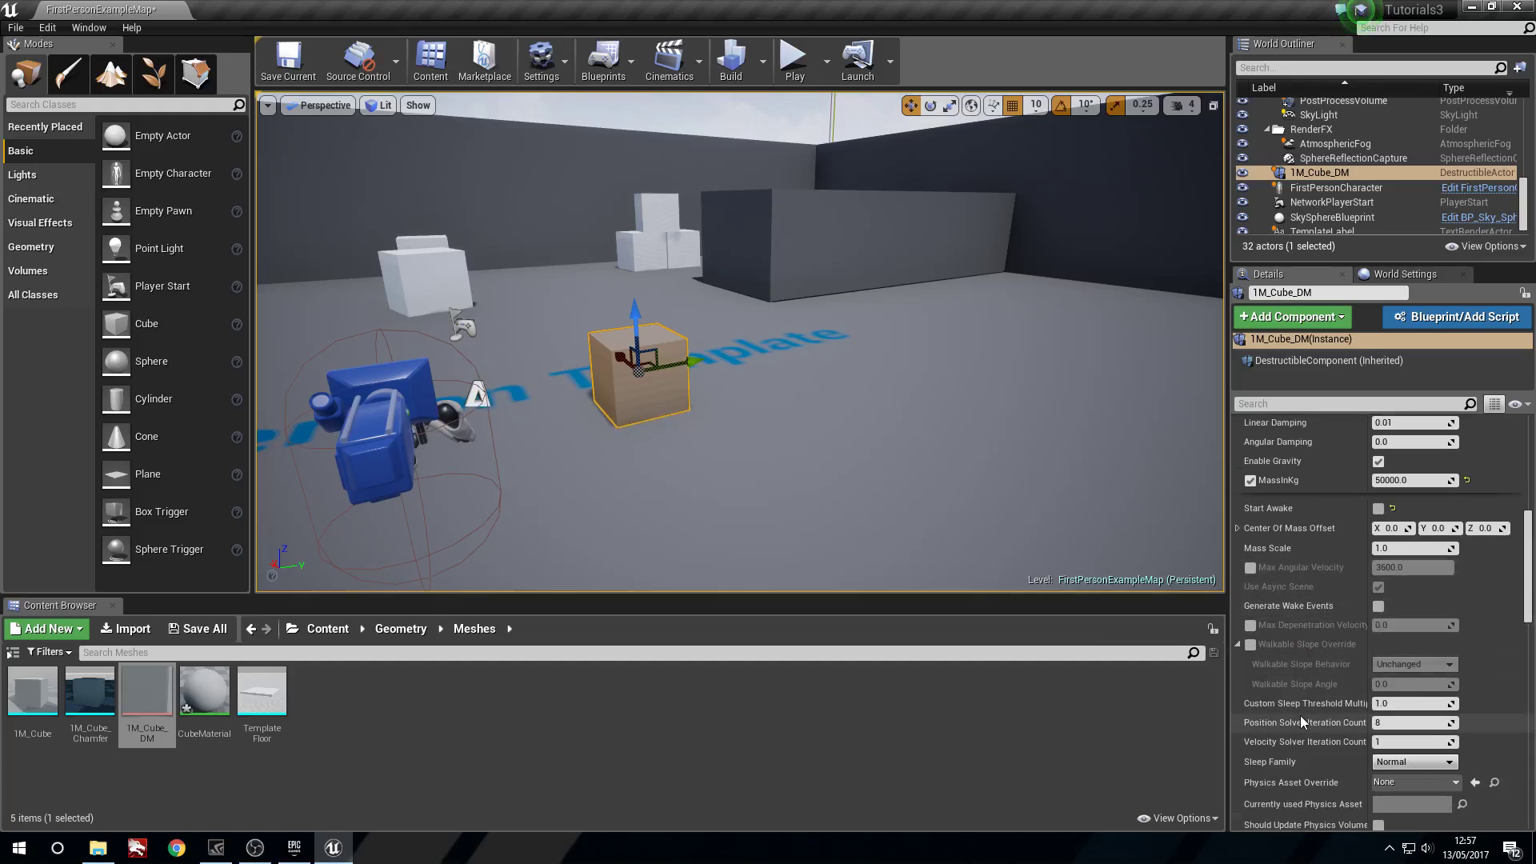
scroll(1299, 716, "down", 1)
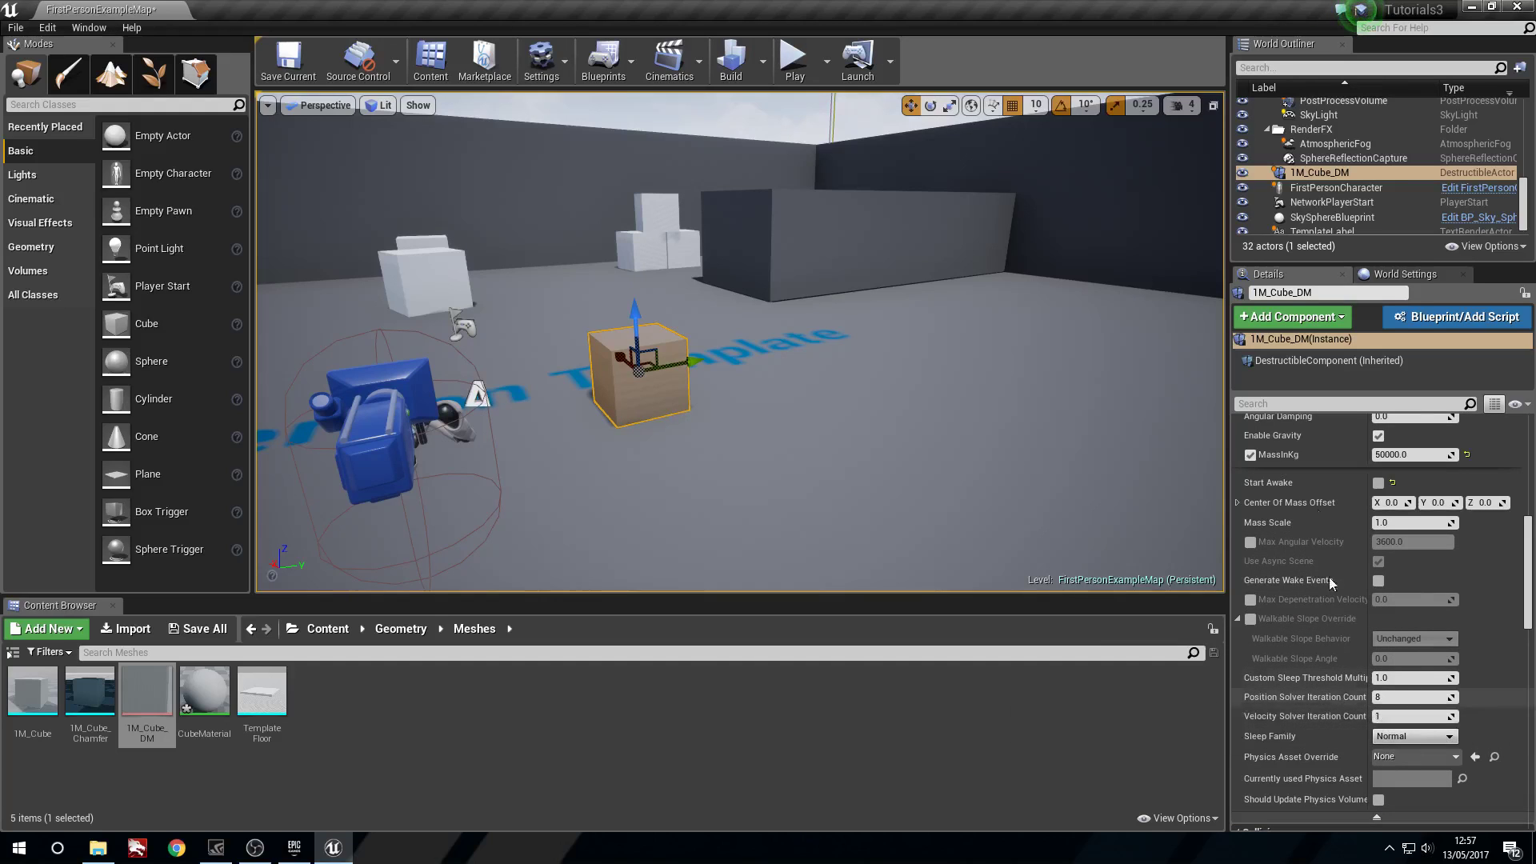
scroll(1318, 504, "up", 7)
mouse_move(1044, 498)
right_mouse_down()
mouse_move(880, 445)
mouse_move(1045, 498)
right_mouse_up()
key("w")
Step: Examine the 1M_Cube_DM mesh asset's Destructible Settings, including the advanced Damage options, and its Chunk Parameters, and close the asset
double_click(149, 689)
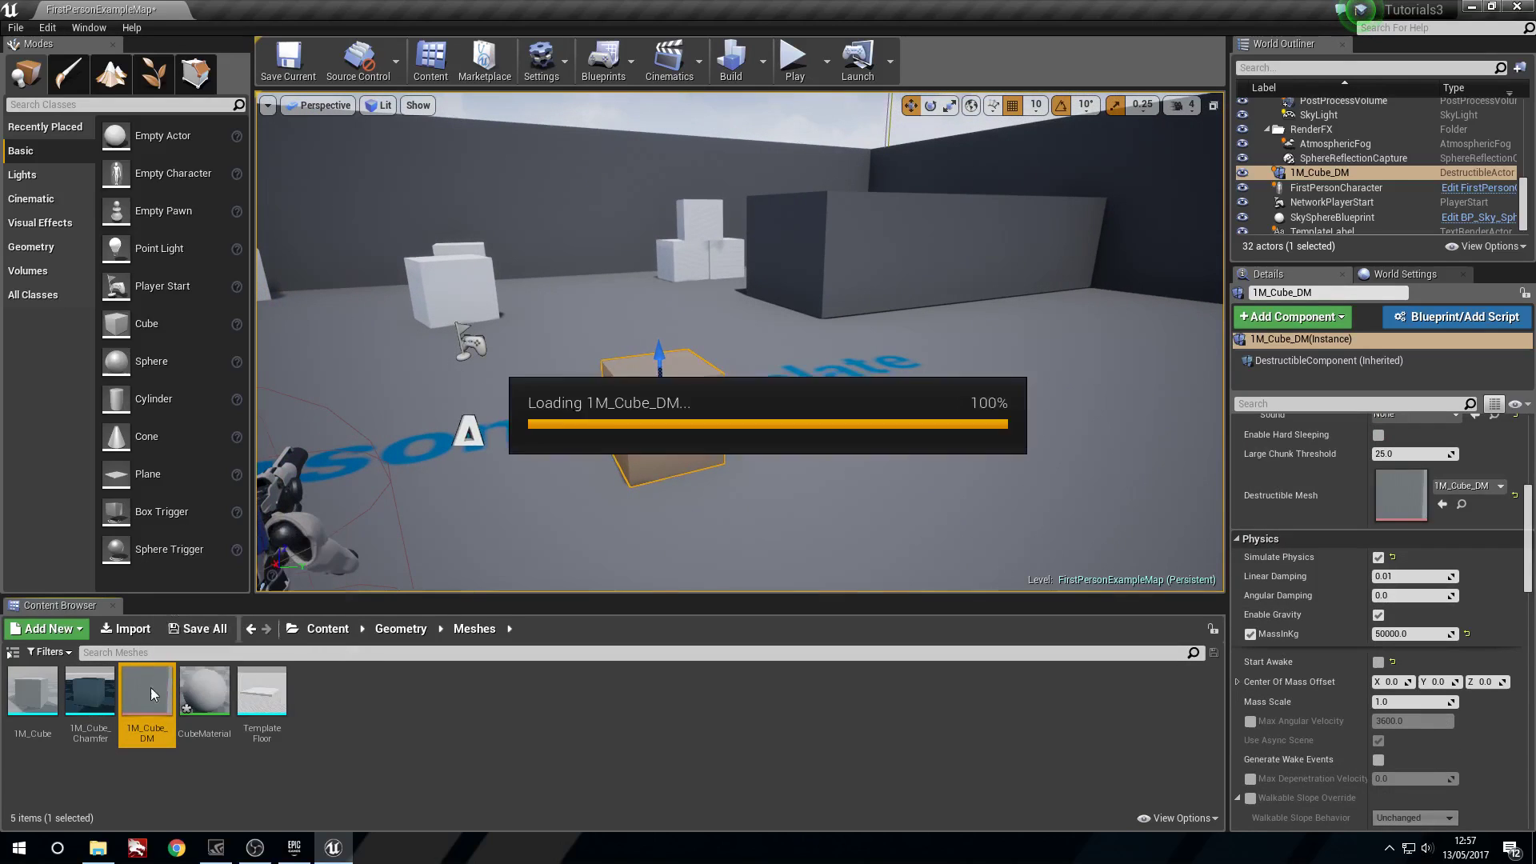
double_click(919, 358)
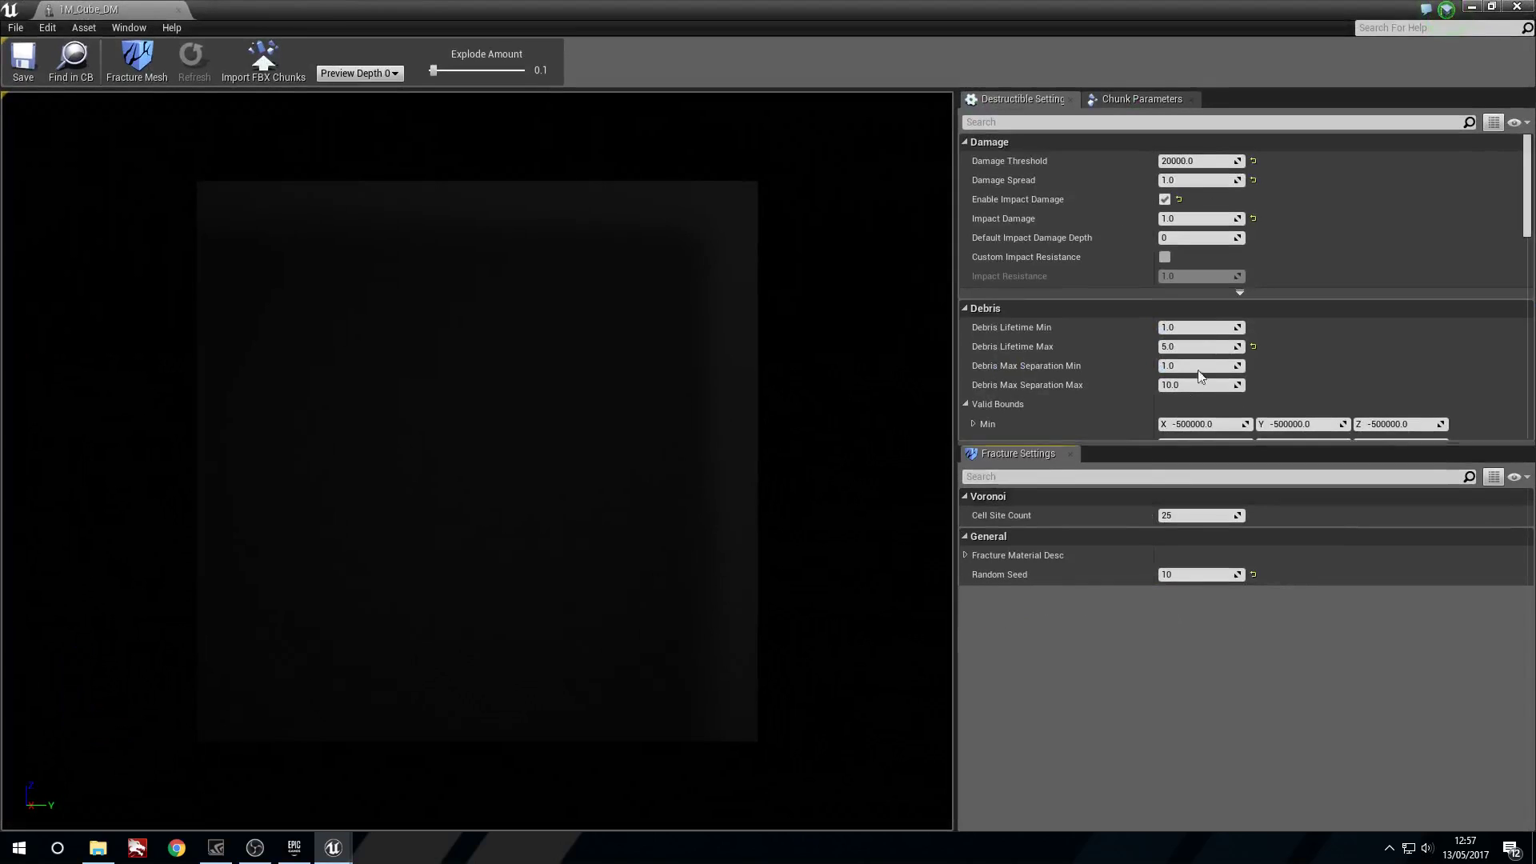
left_click(1240, 292)
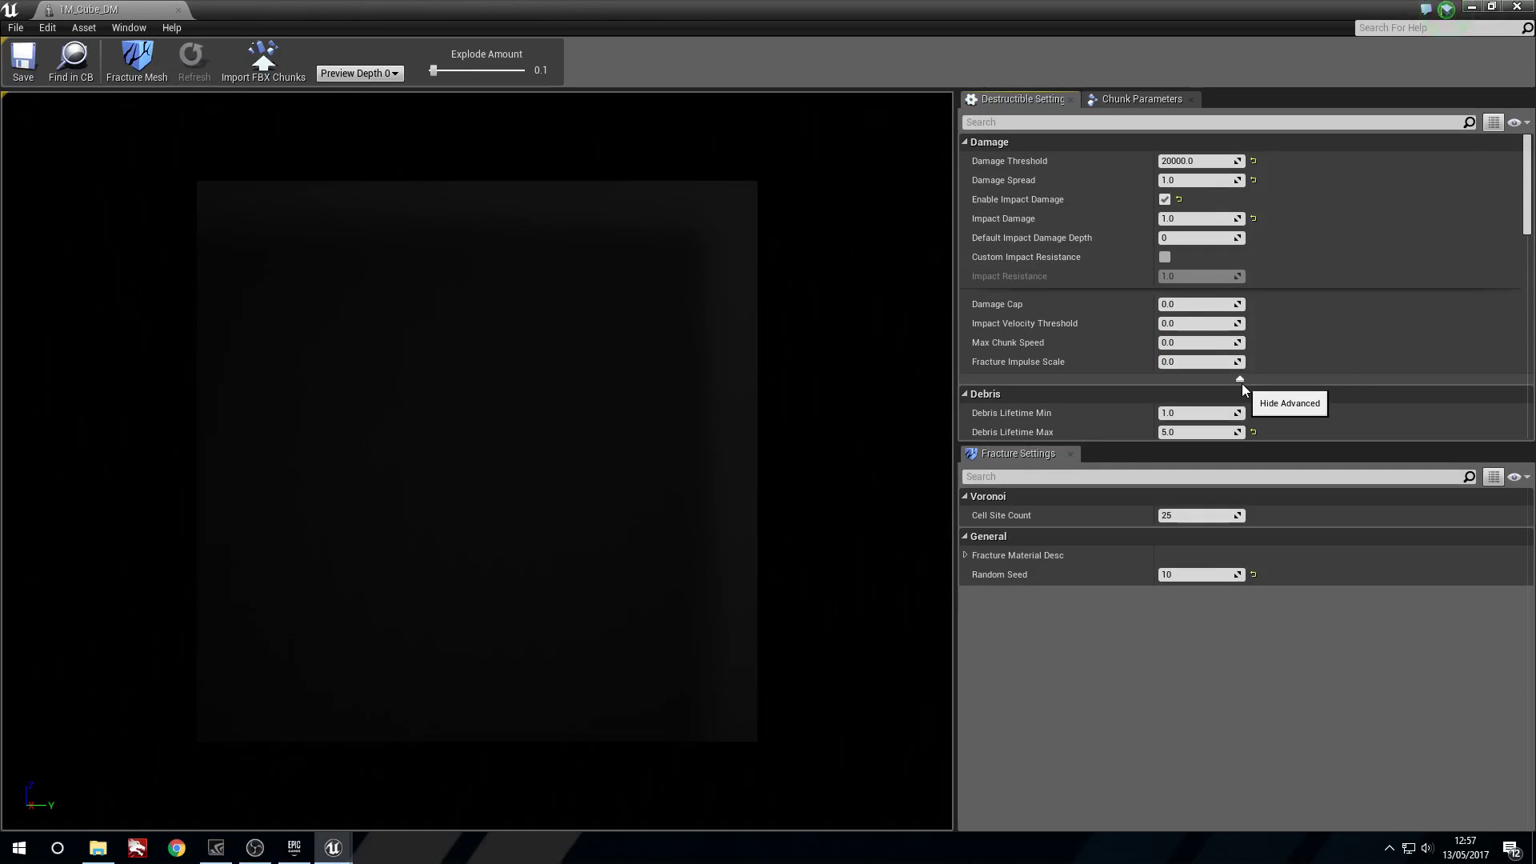
mouse_move(1199, 322)
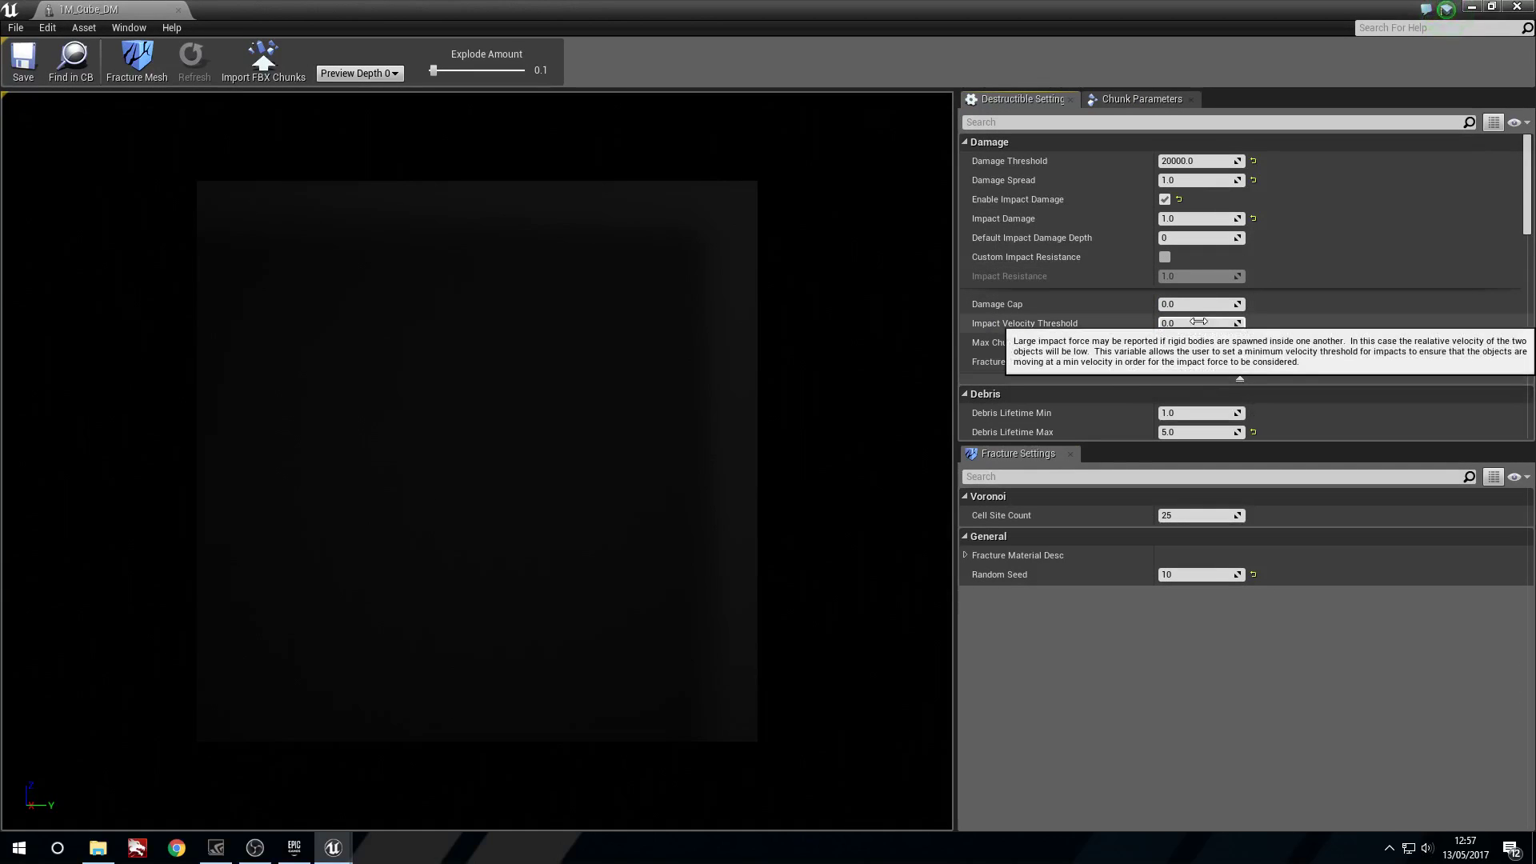
left_click(1240, 378)
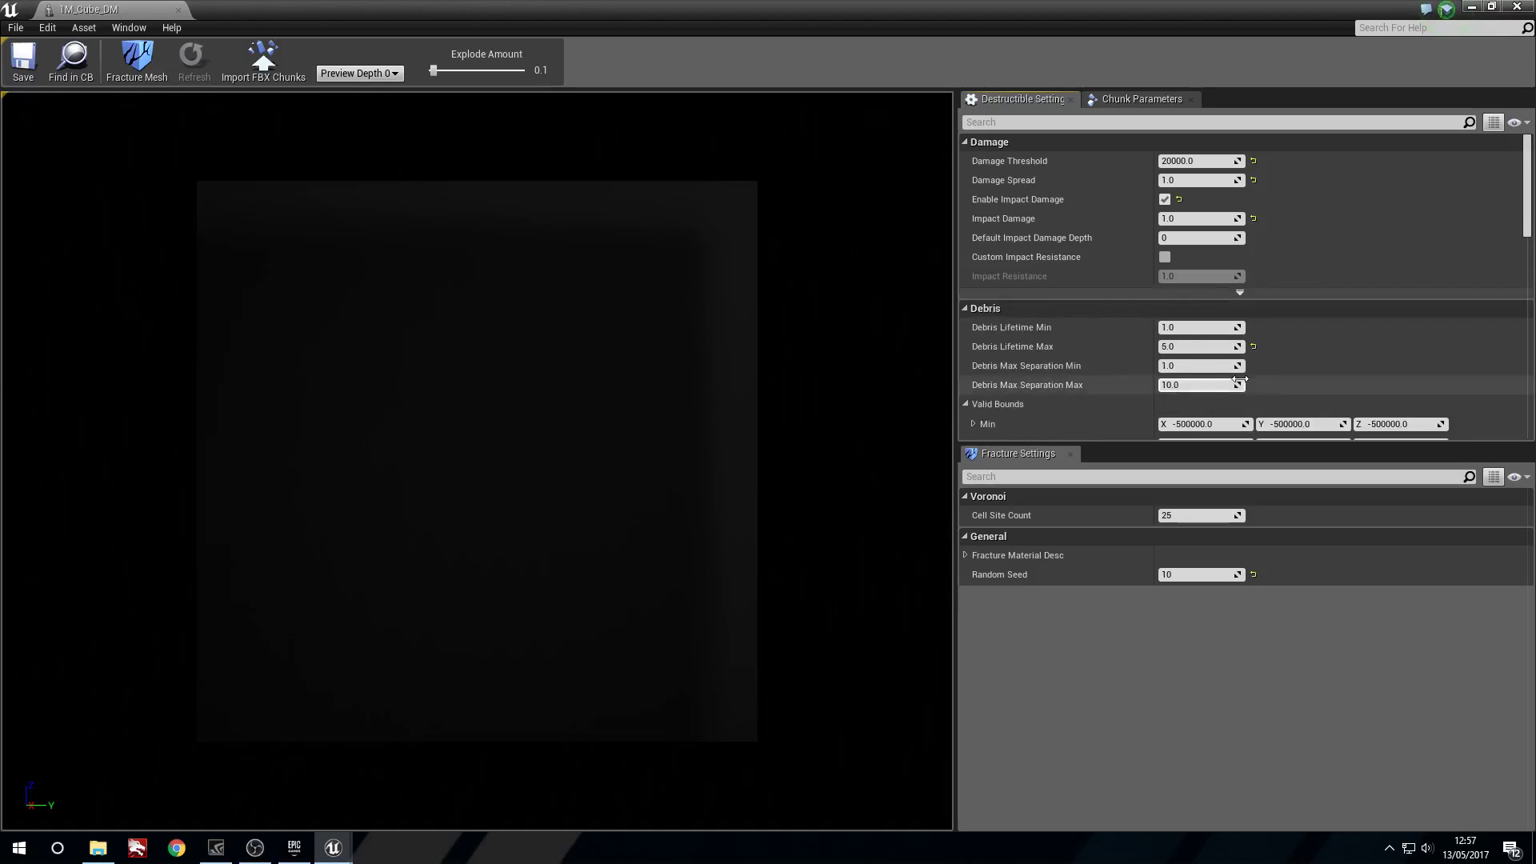
scroll(1240, 379, "down", 3)
scroll(1210, 346, "down", 8)
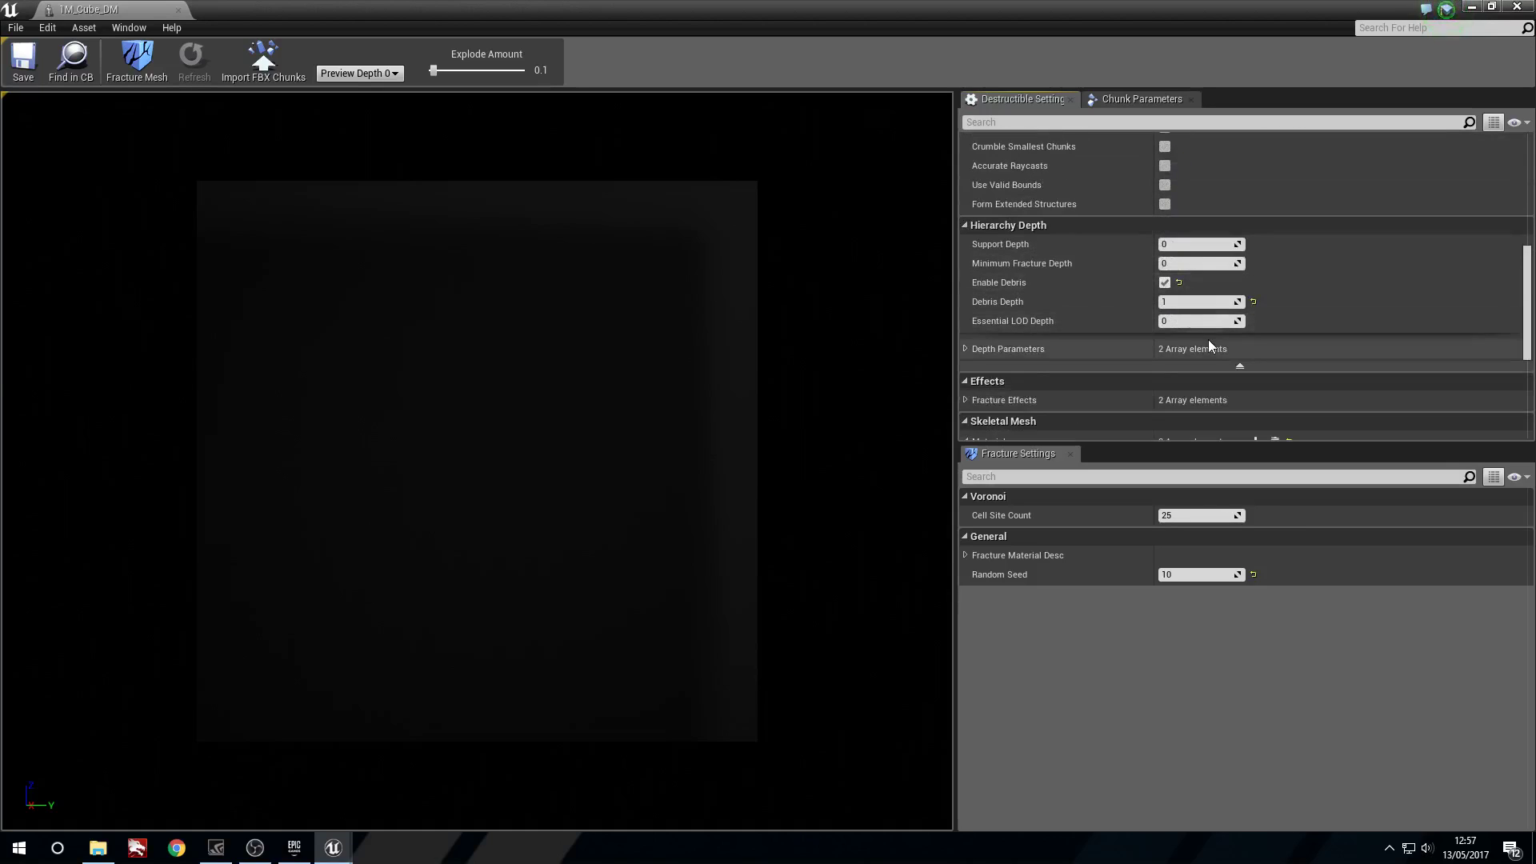
scroll(1210, 346, "down", 10)
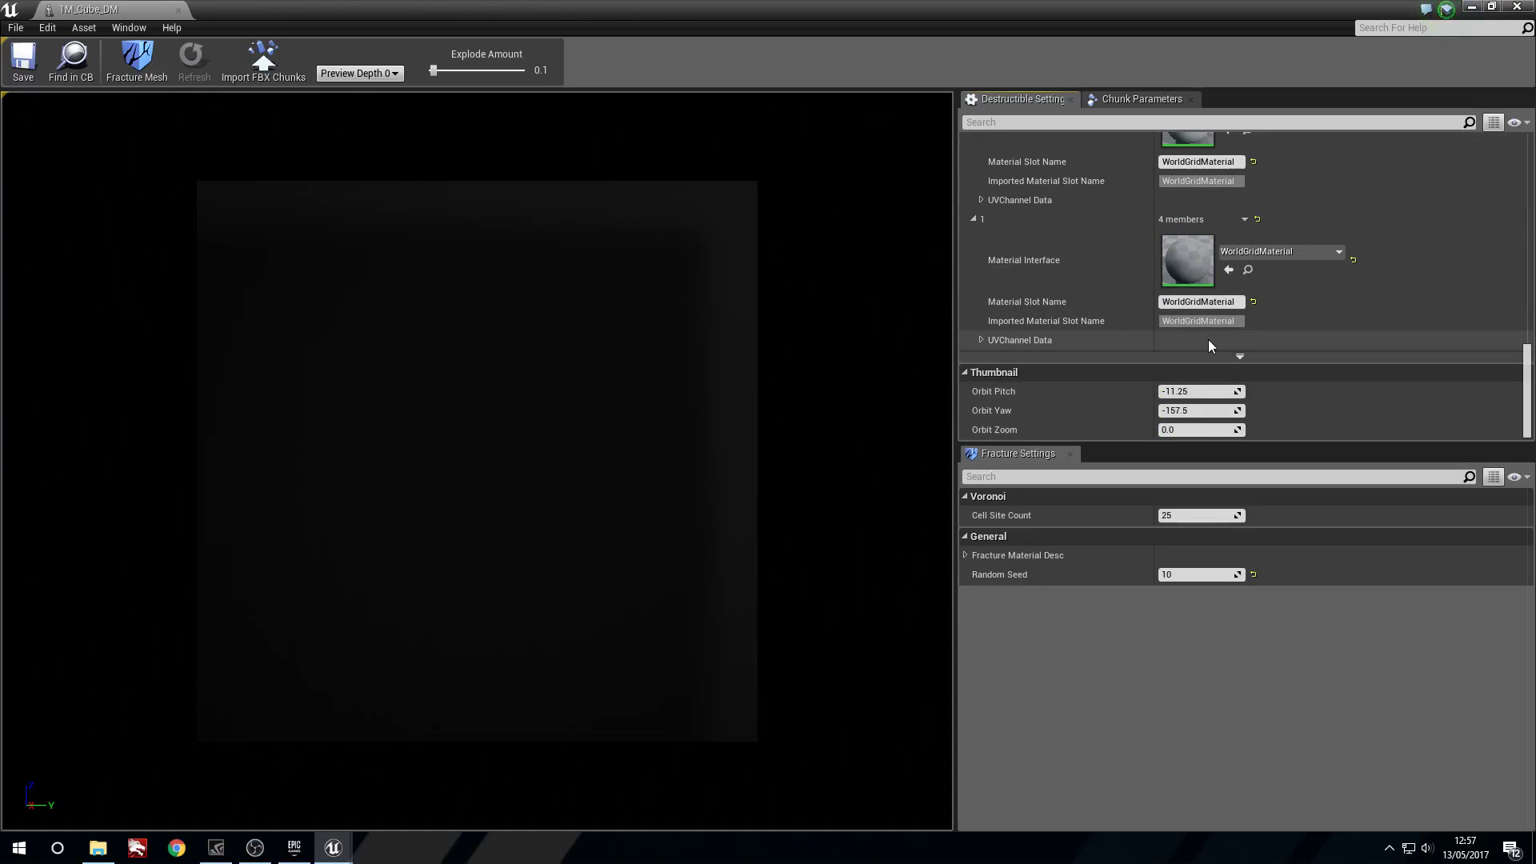
left_click(1150, 98)
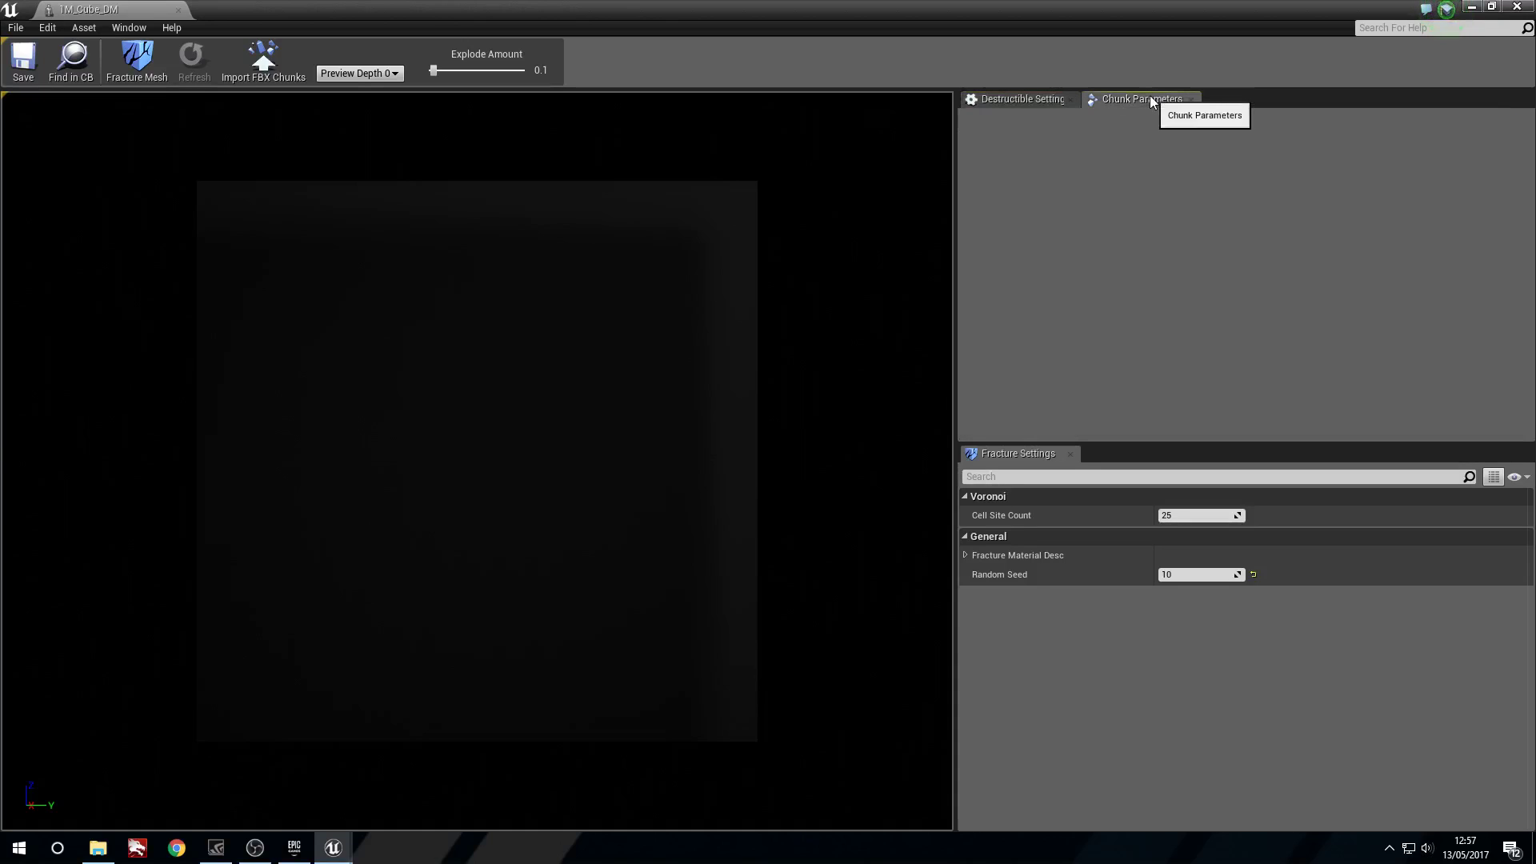
left_click(1022, 98)
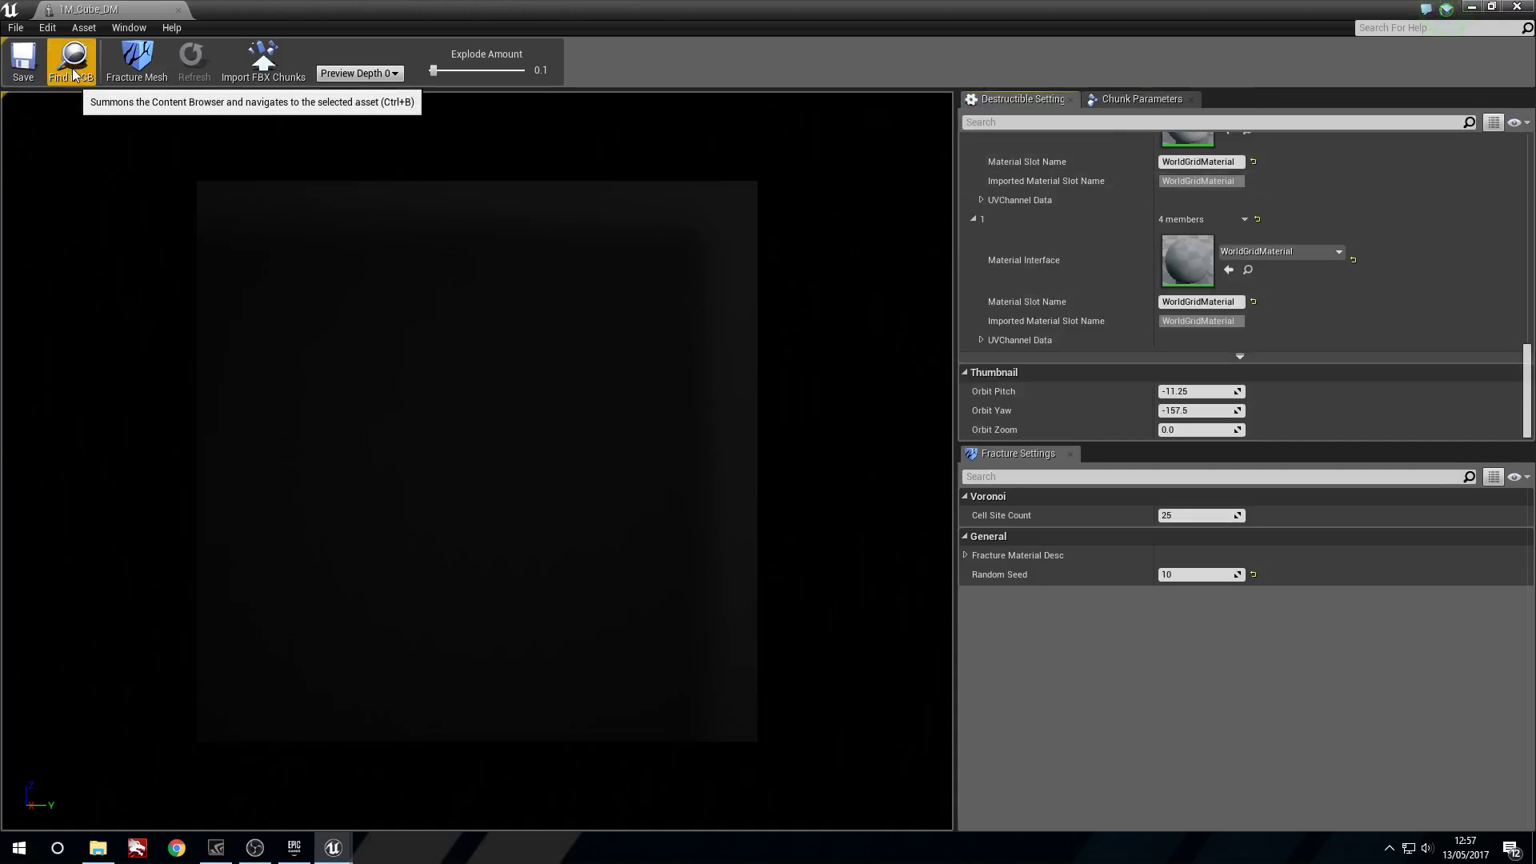
left_click(1526, 6)
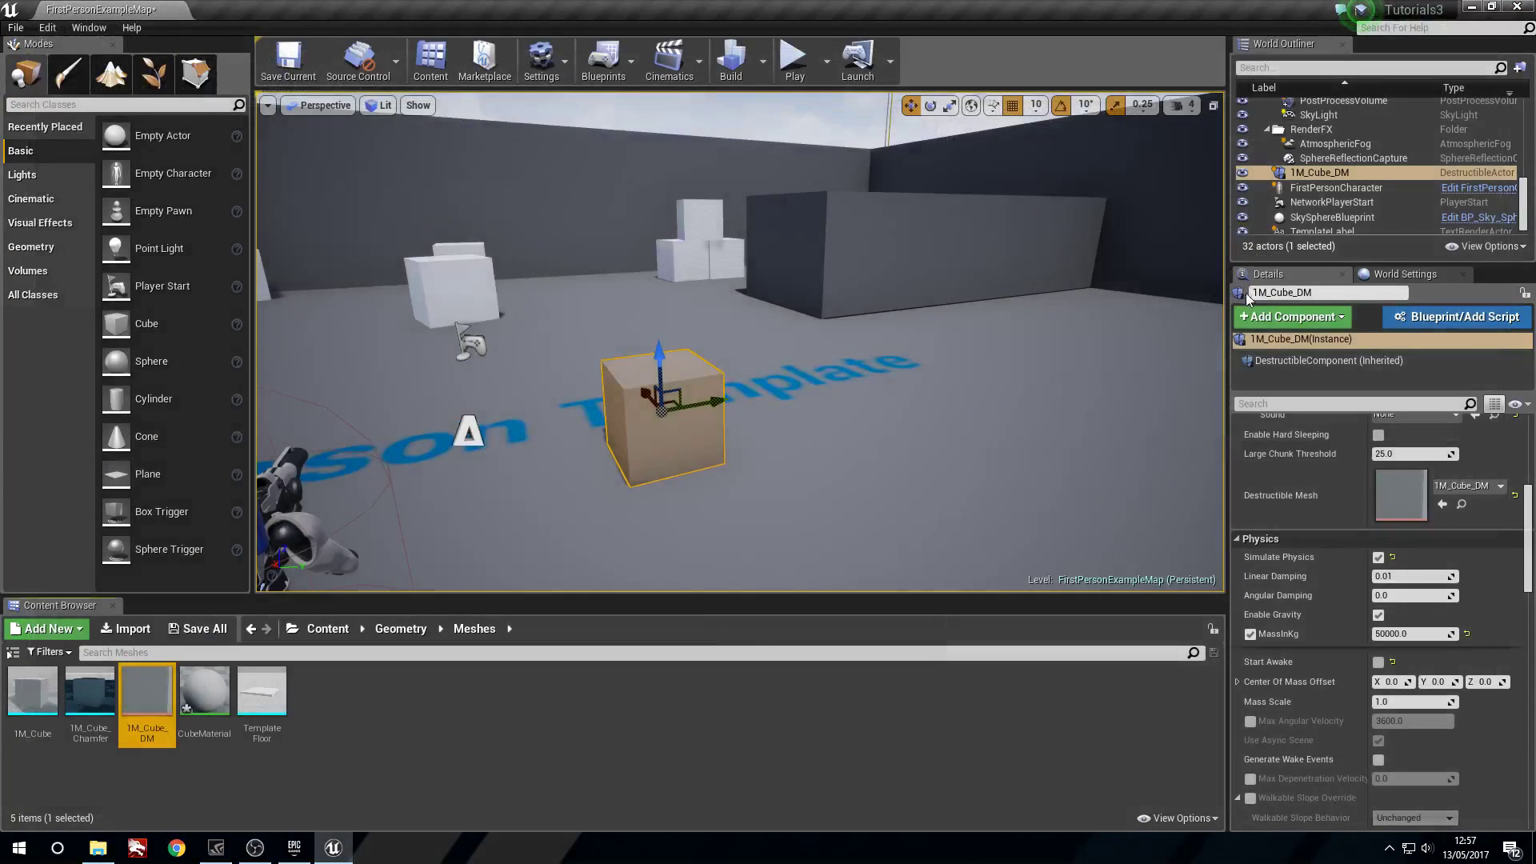
Step: Set the placed 1M_Cube_DM's MassInKg to 50000000
scroll(1375, 529, "up", 10)
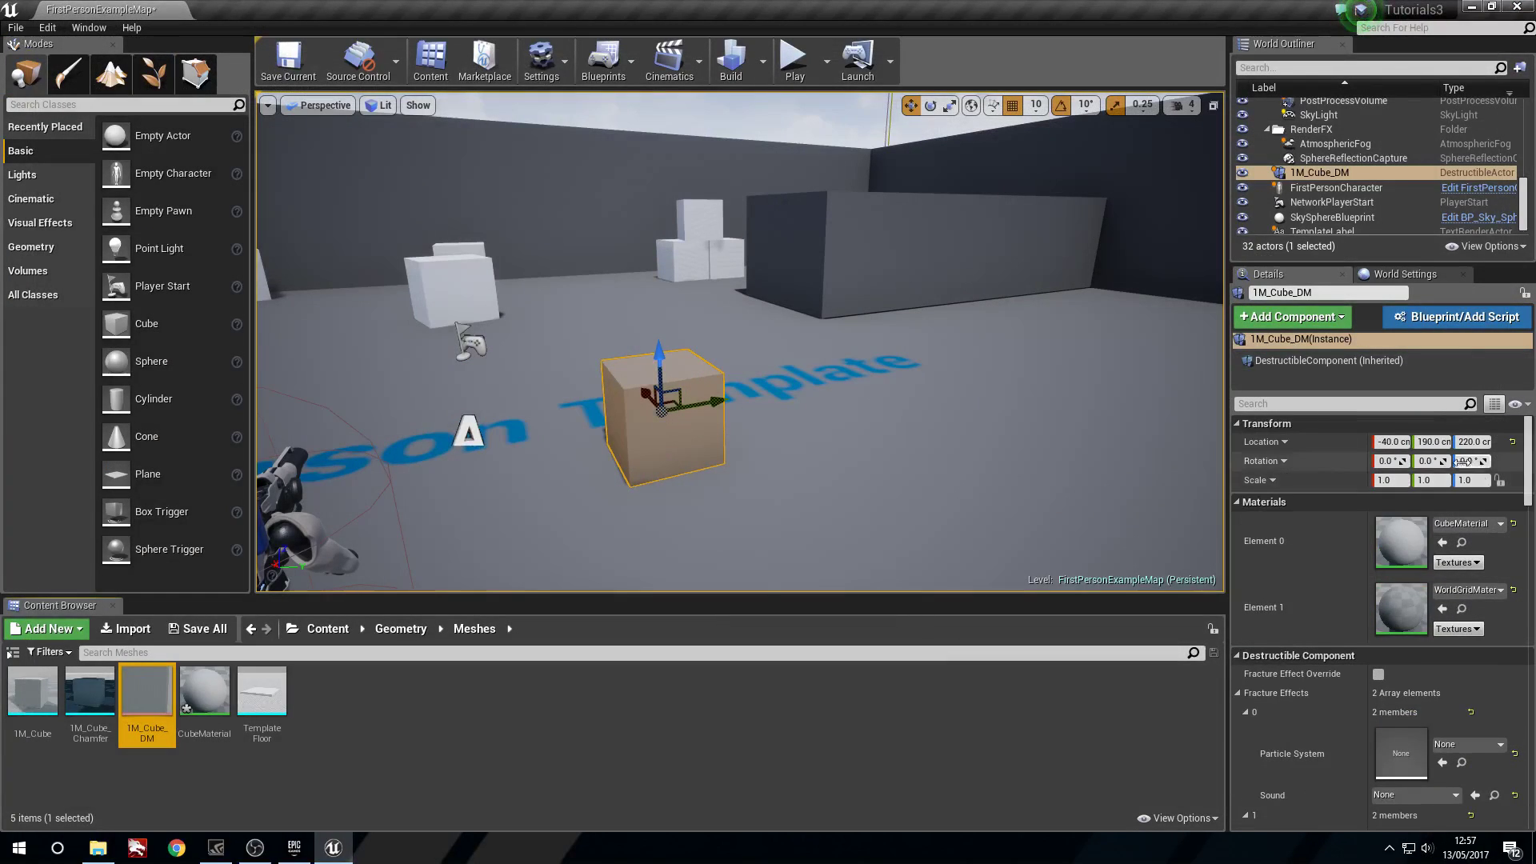
left_click(1282, 460)
left_click(1281, 460)
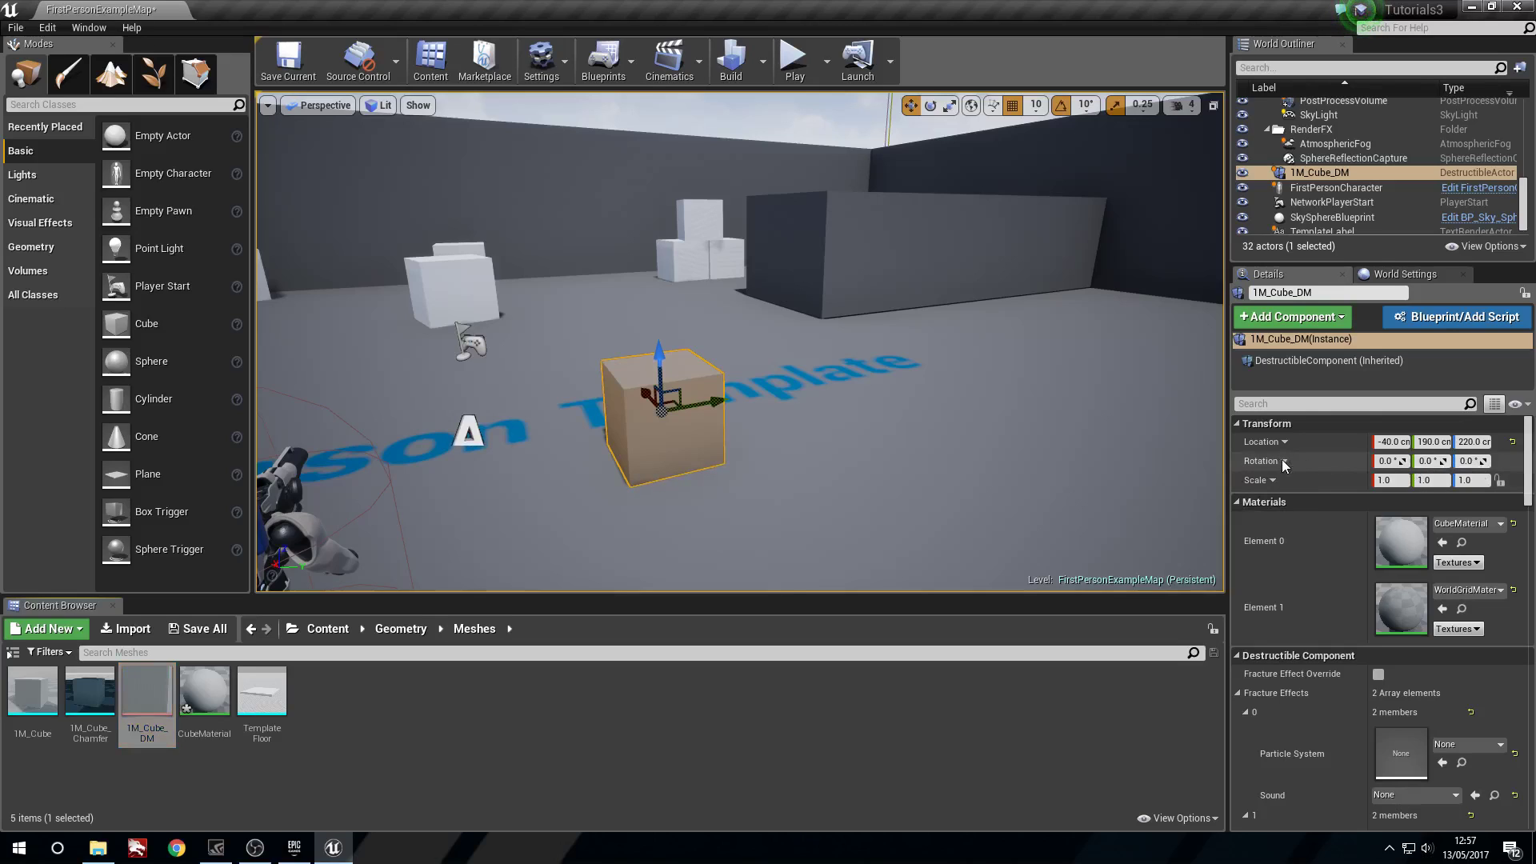
scroll(1344, 652, "down", 4)
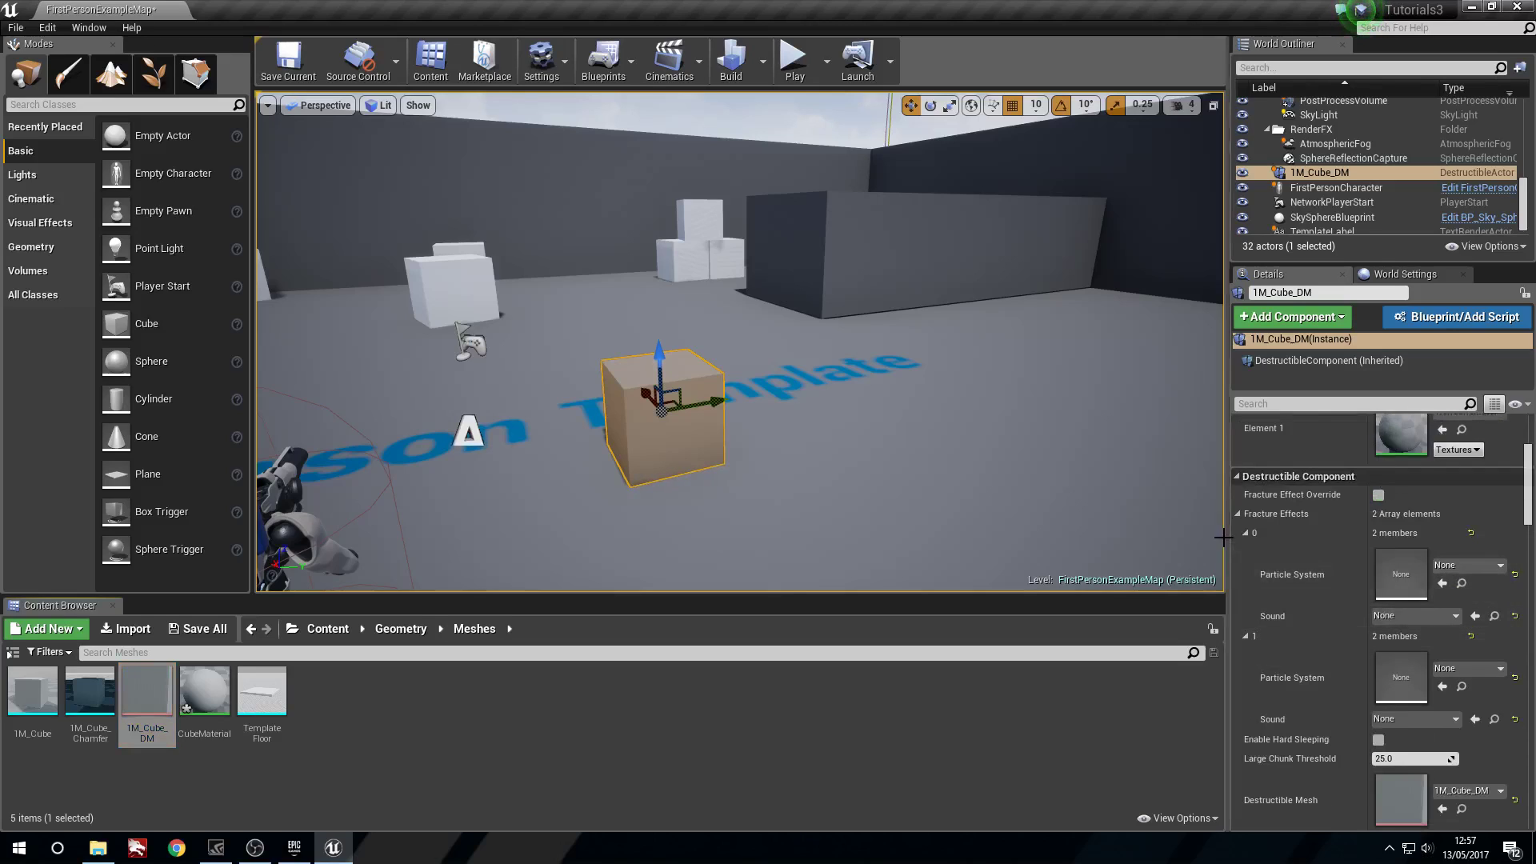
scroll(1332, 598, "down", 7)
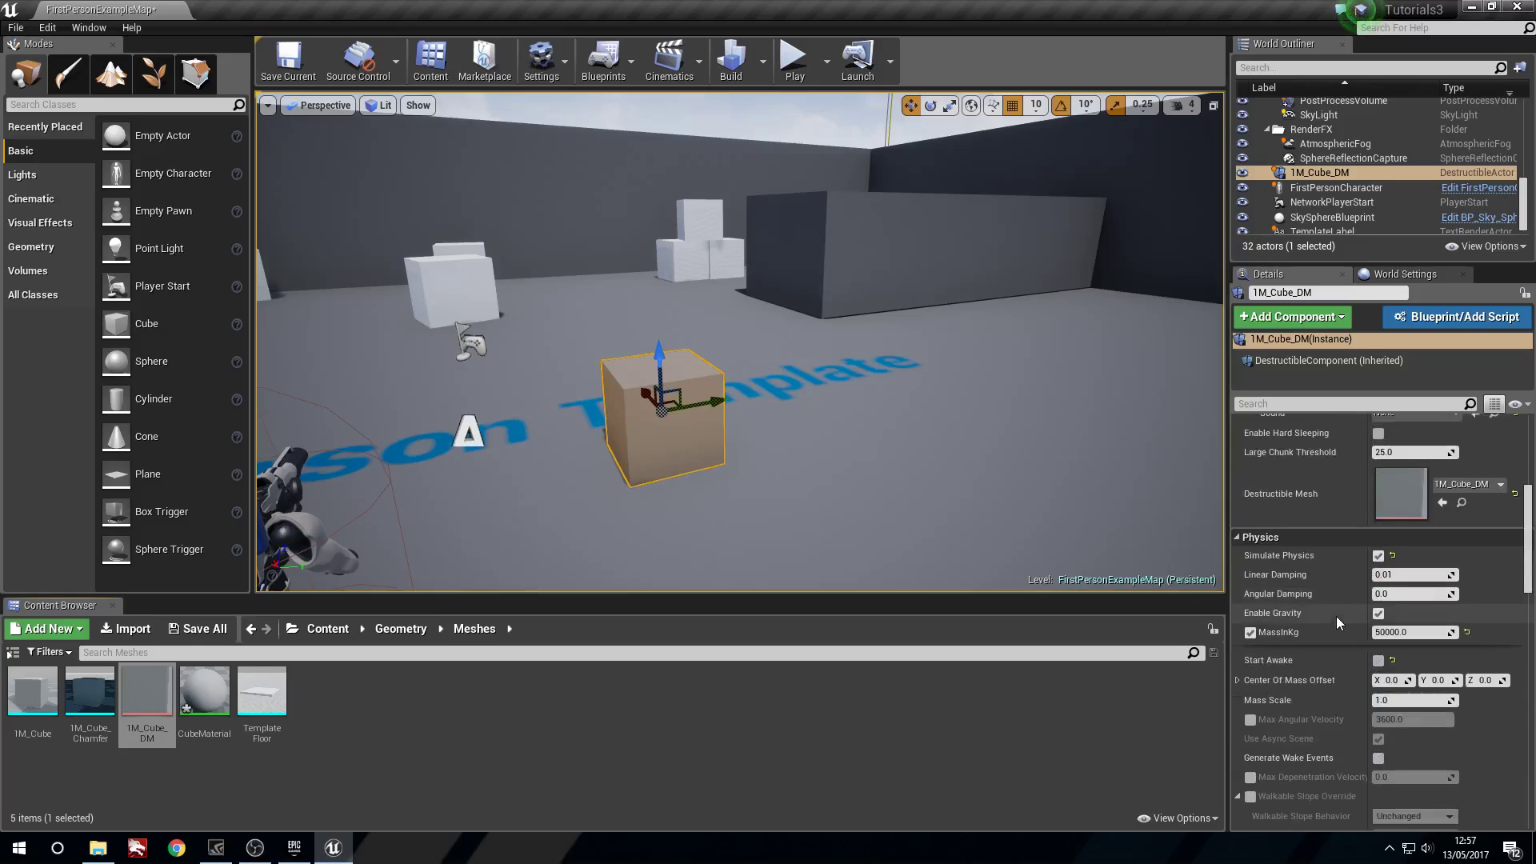
left_click(1433, 632)
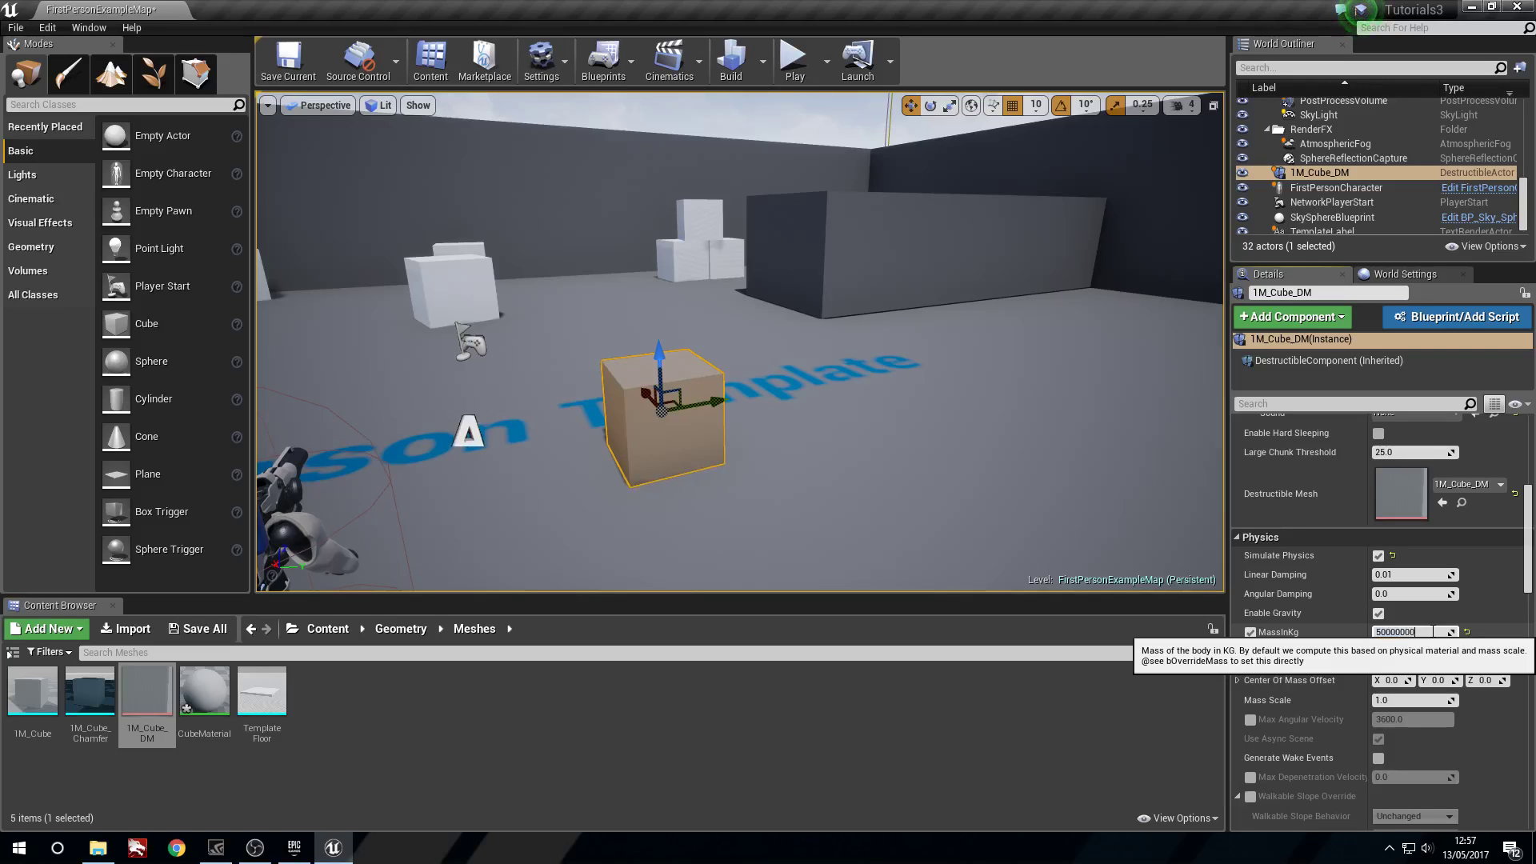
key("Return")
Step: Play-test the 50000000 kg mass by shooting the cube, and stop playing
left_click(816, 55)
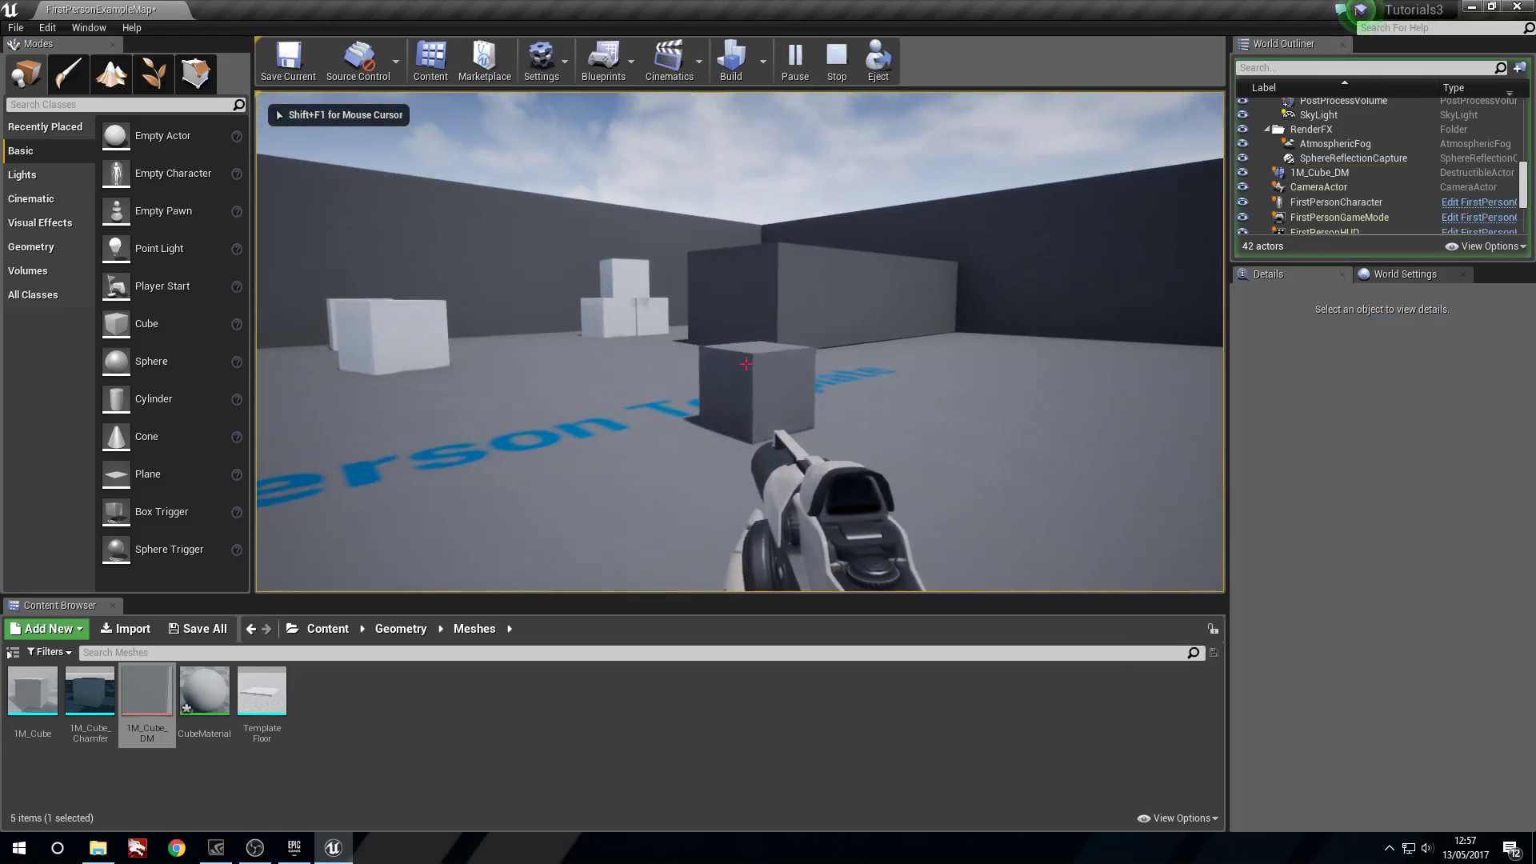
left_click(746, 364)
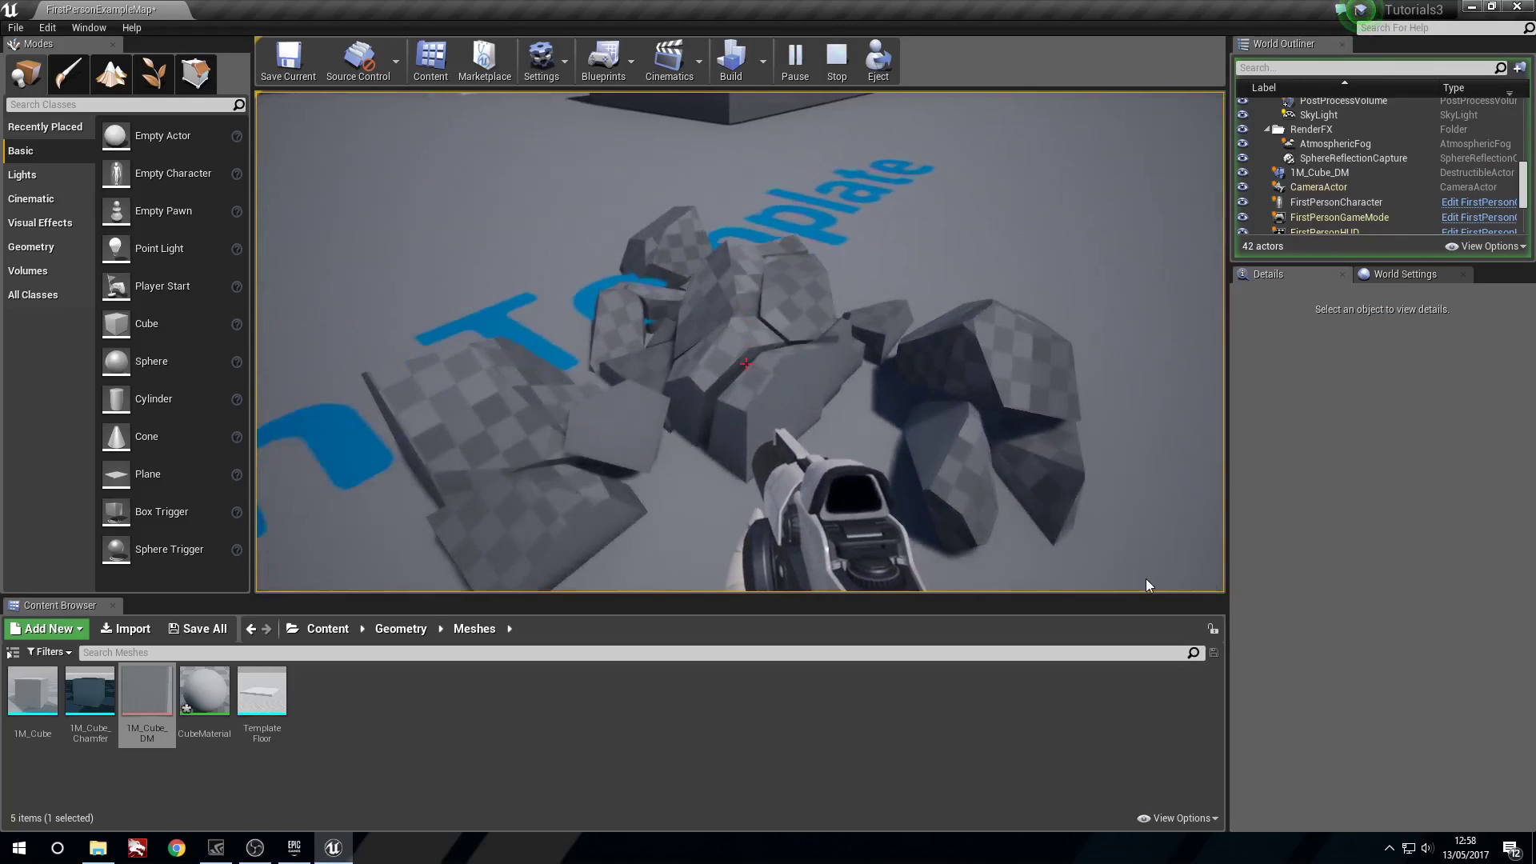
key("Escape")
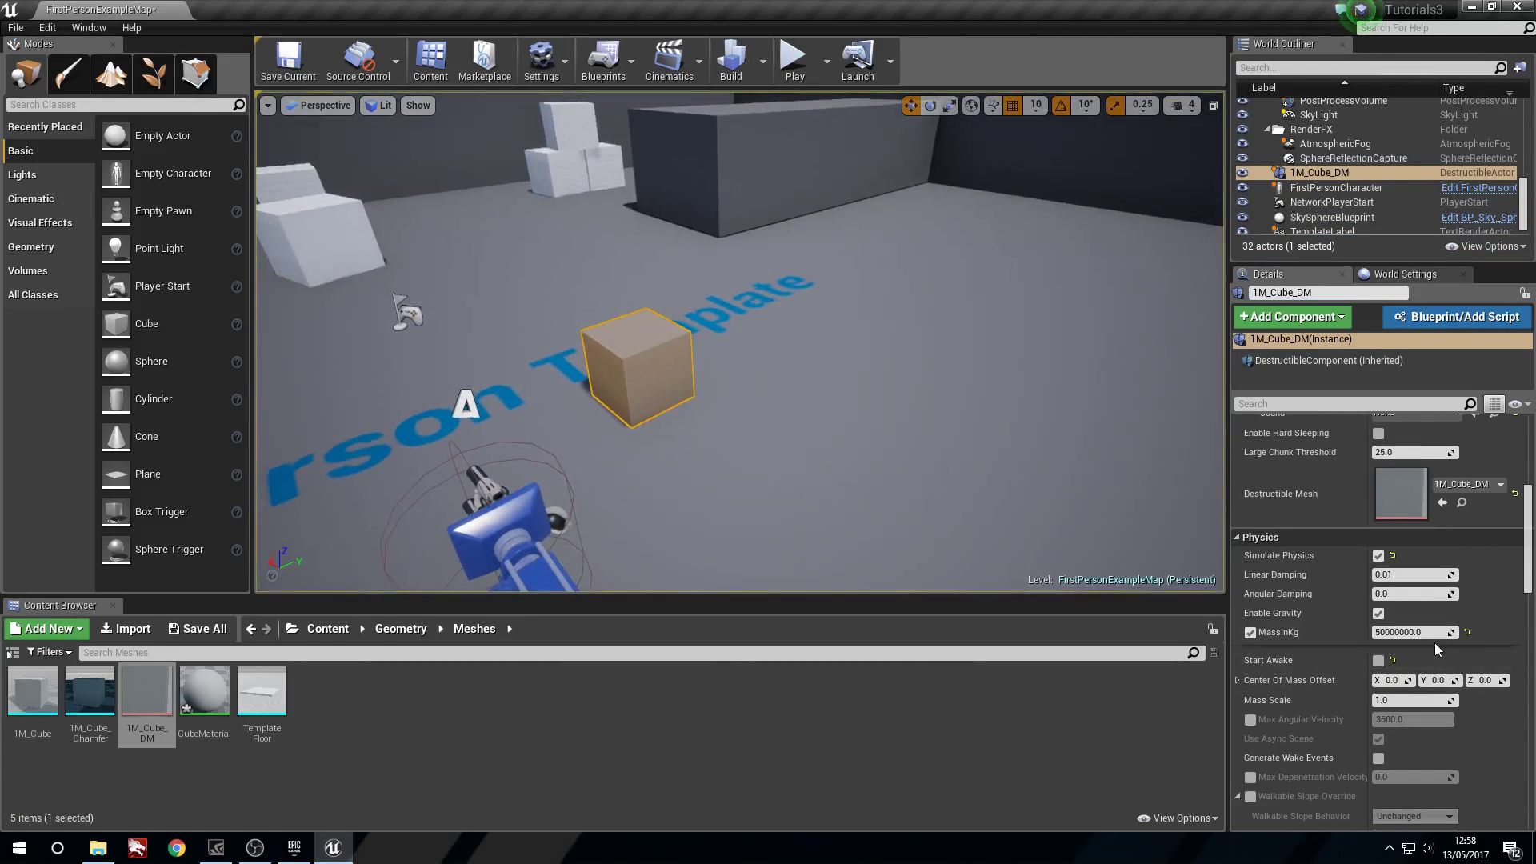
left_click(1441, 633)
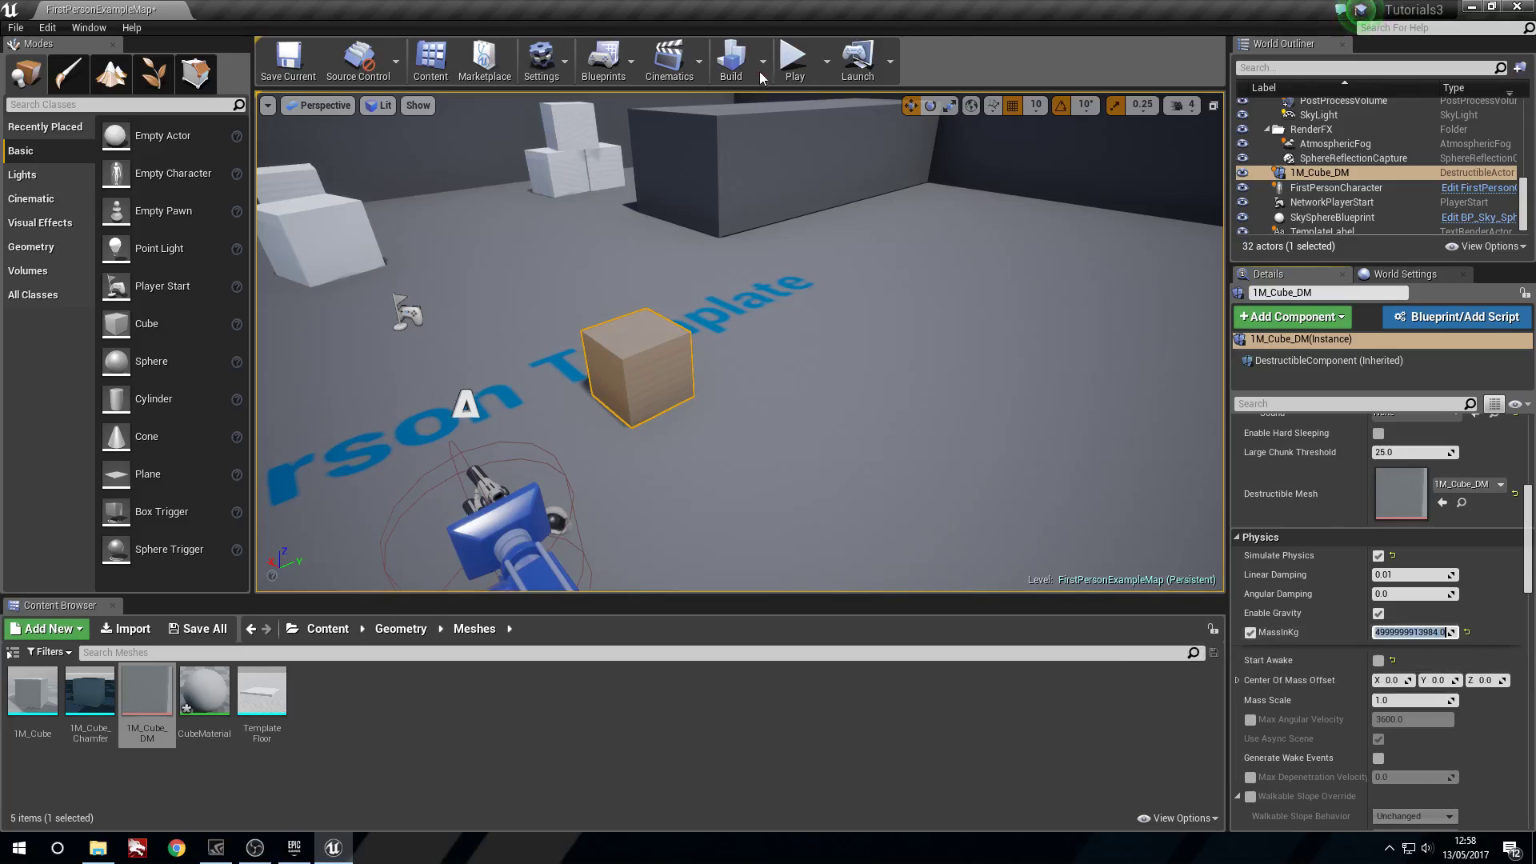
left_click(793, 64)
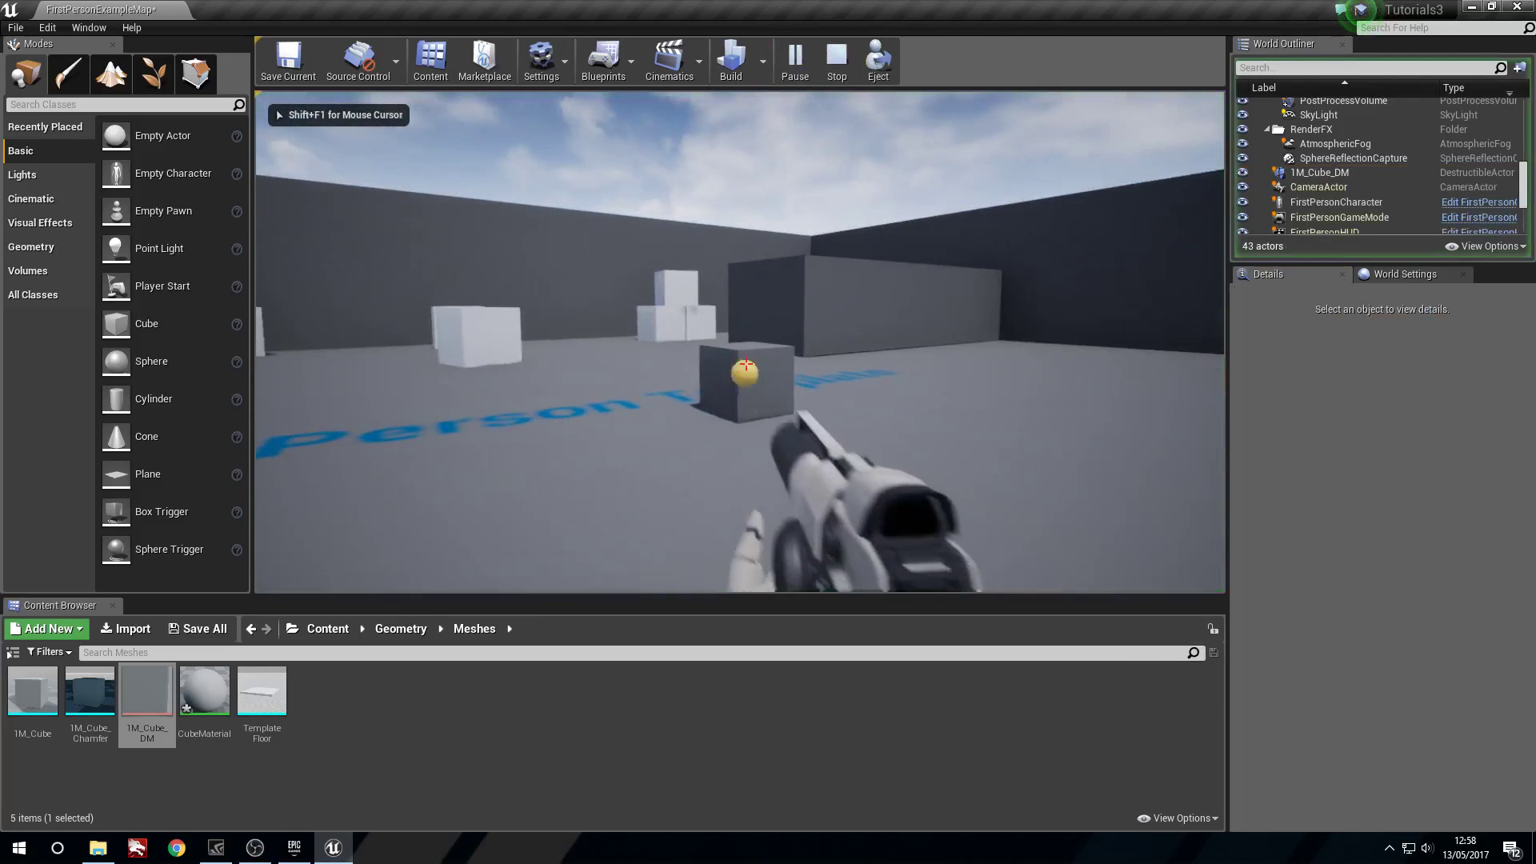
left_click(746, 364)
key("w")
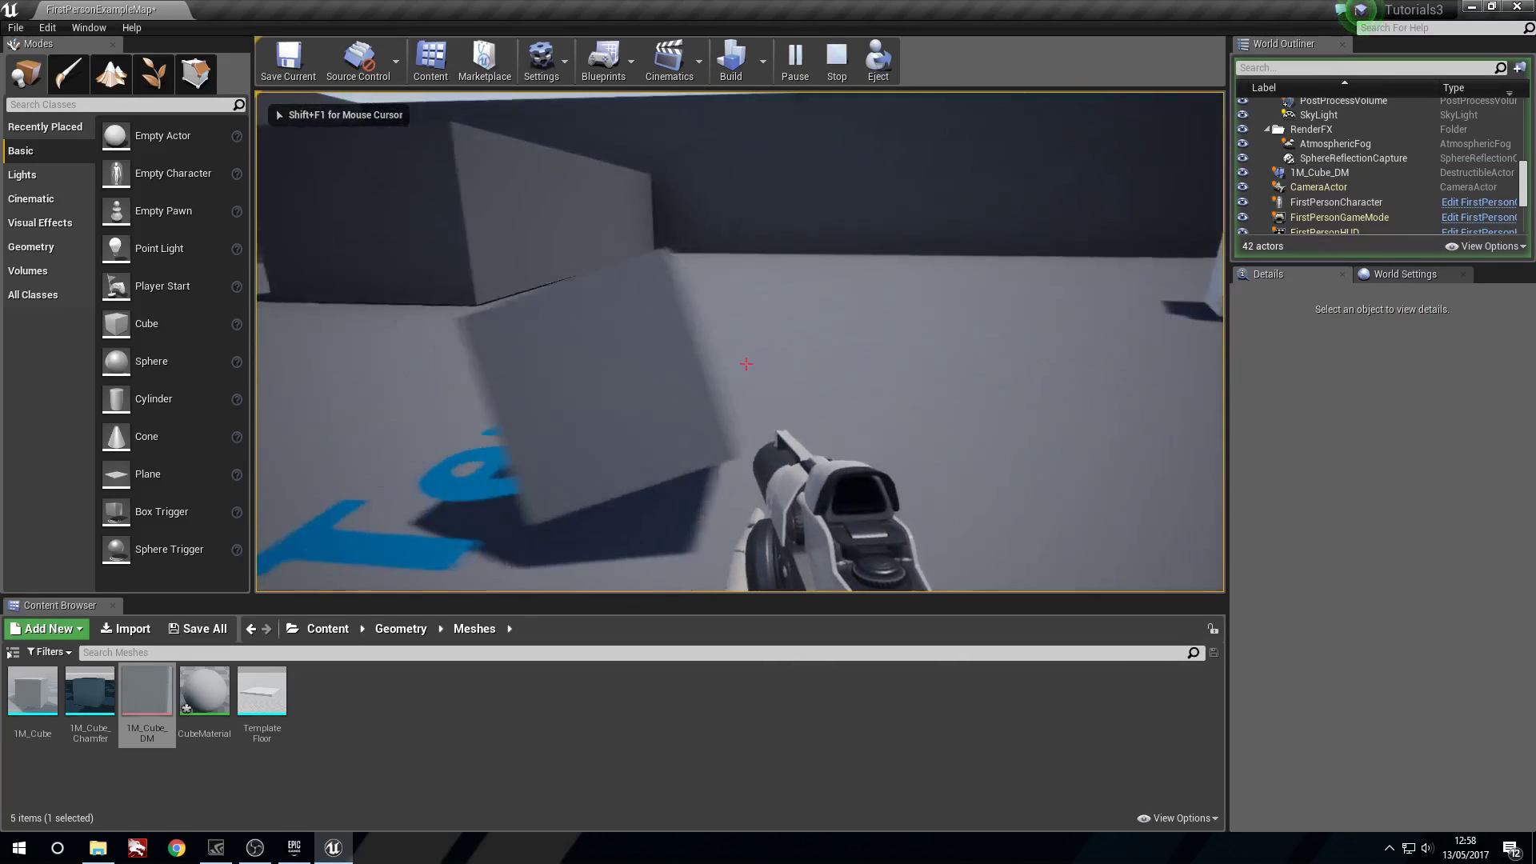
key("a")
key("s")
left_click(746, 365)
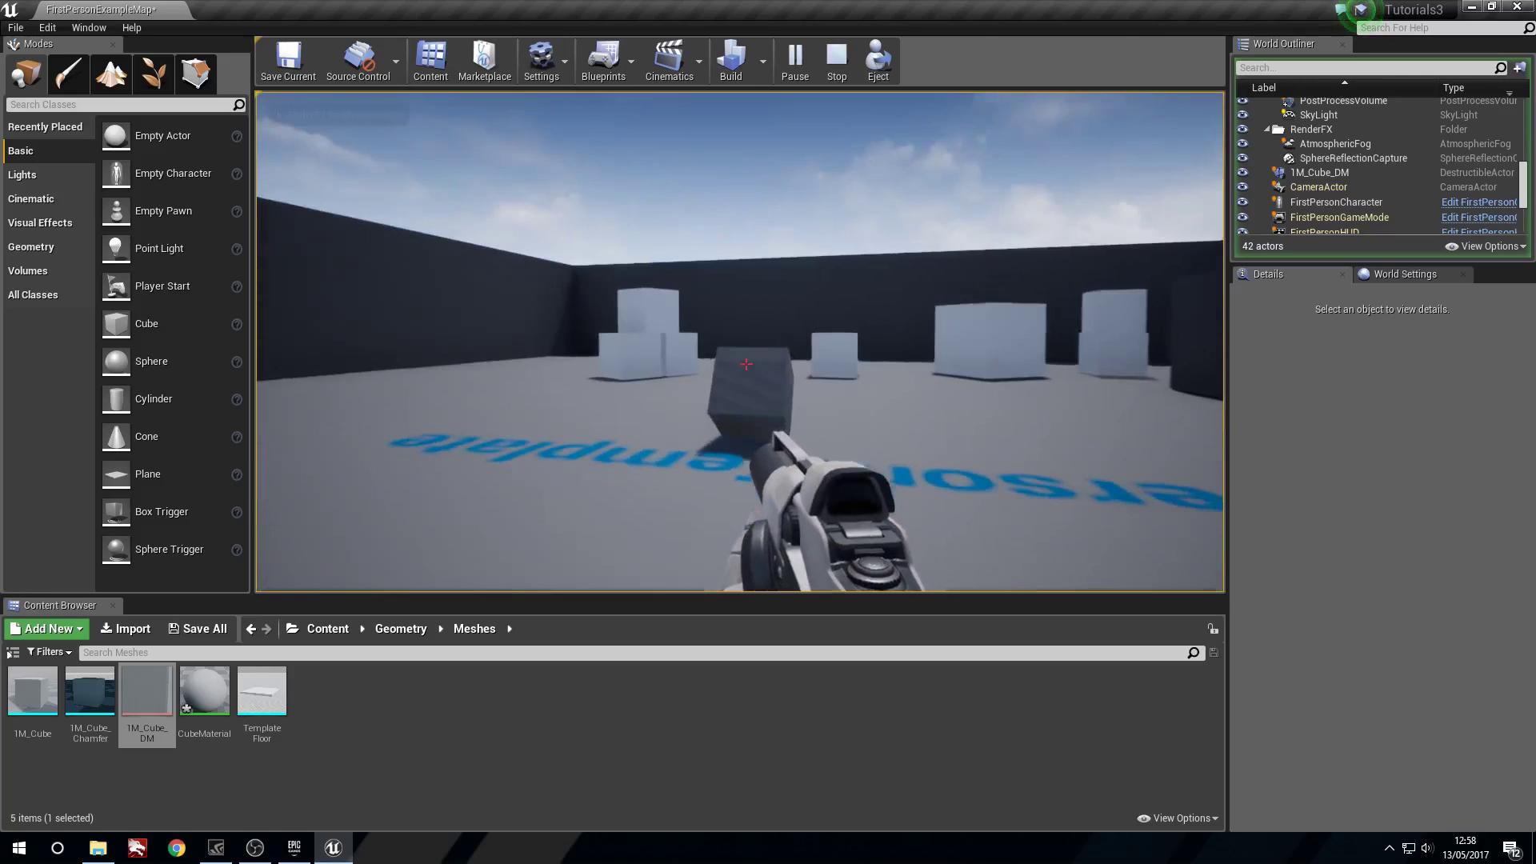
key("w")
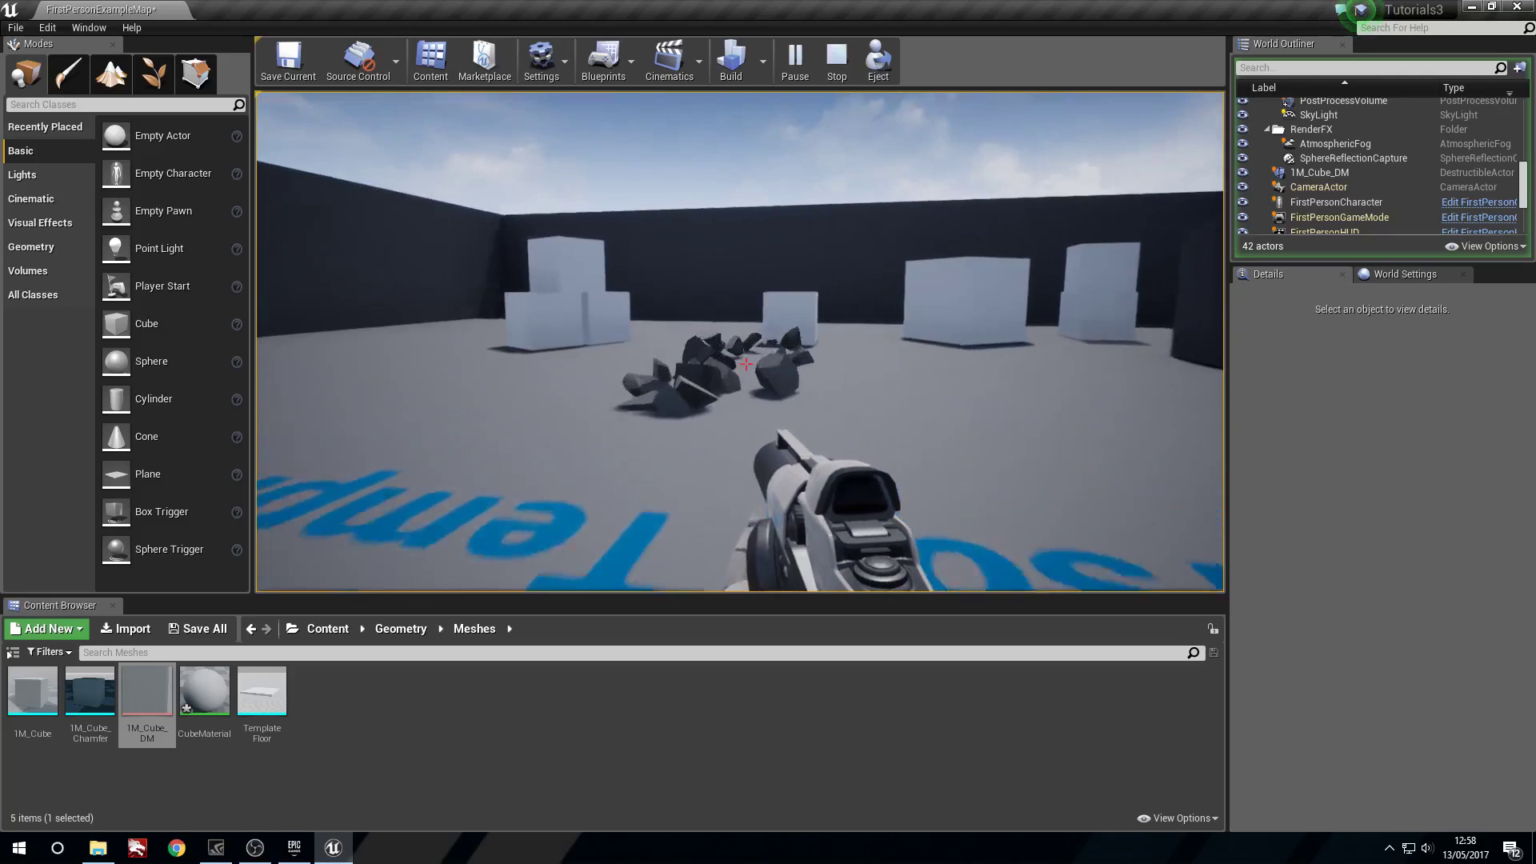
Step: Set 1M_Cube_DM's Linear Damping to 1.0 and play-test the cube by pushing and shooting it
key("shift+F1")
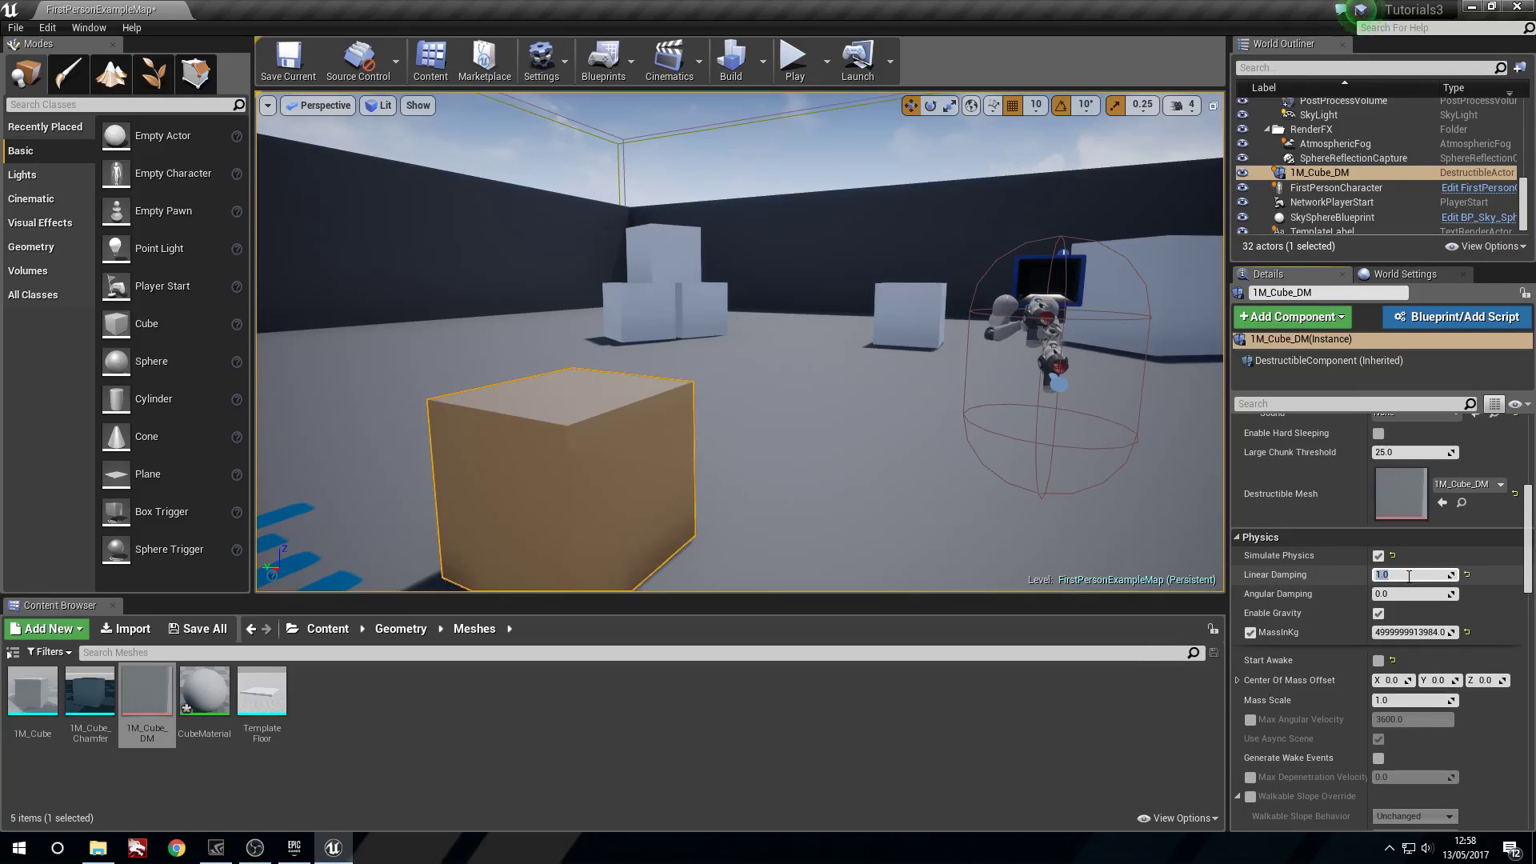
left_click(794, 58)
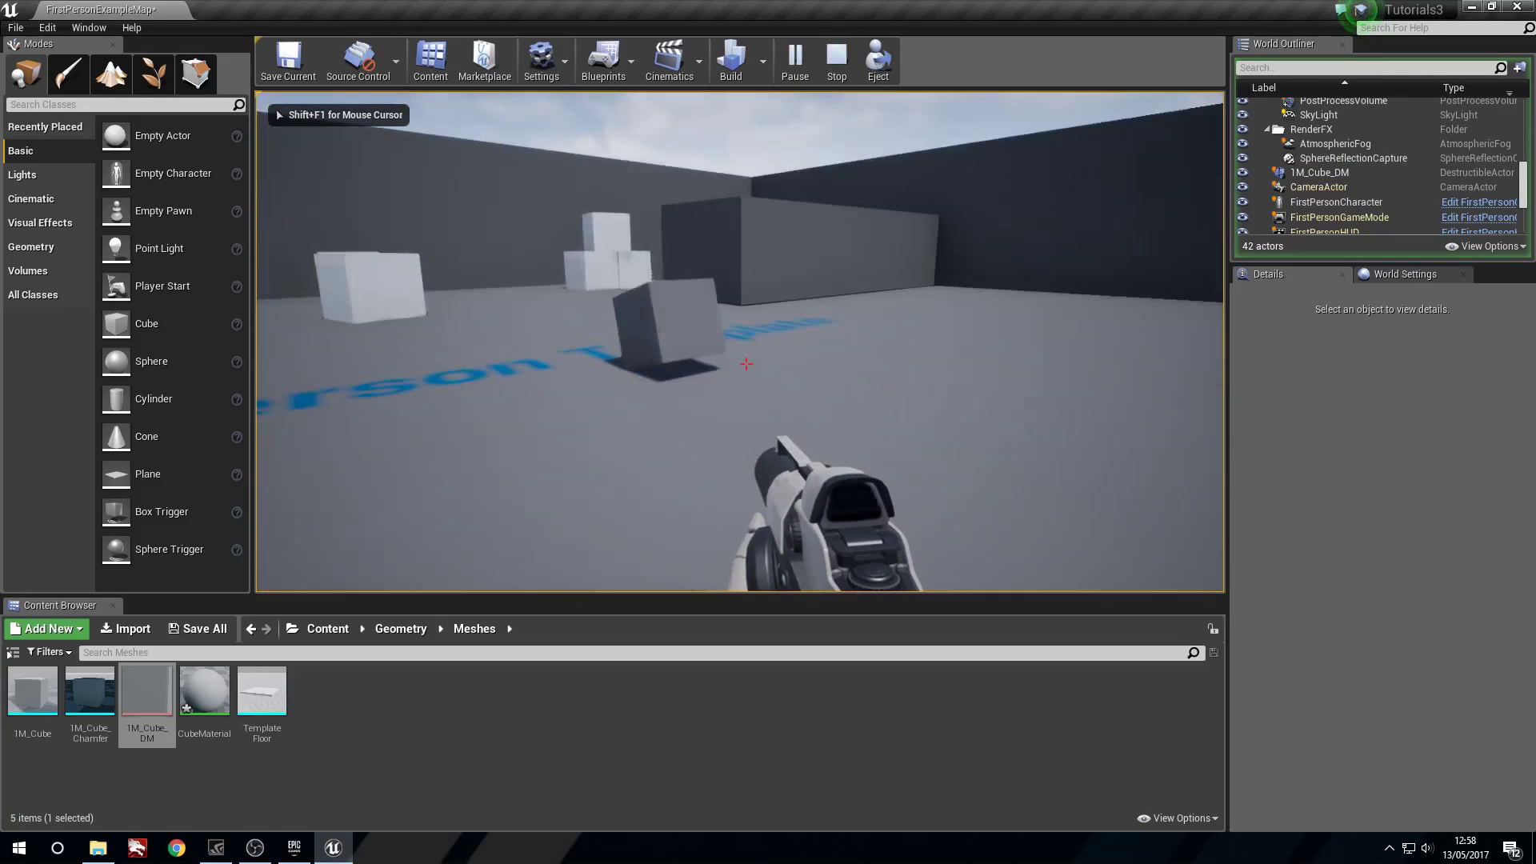
key("w")
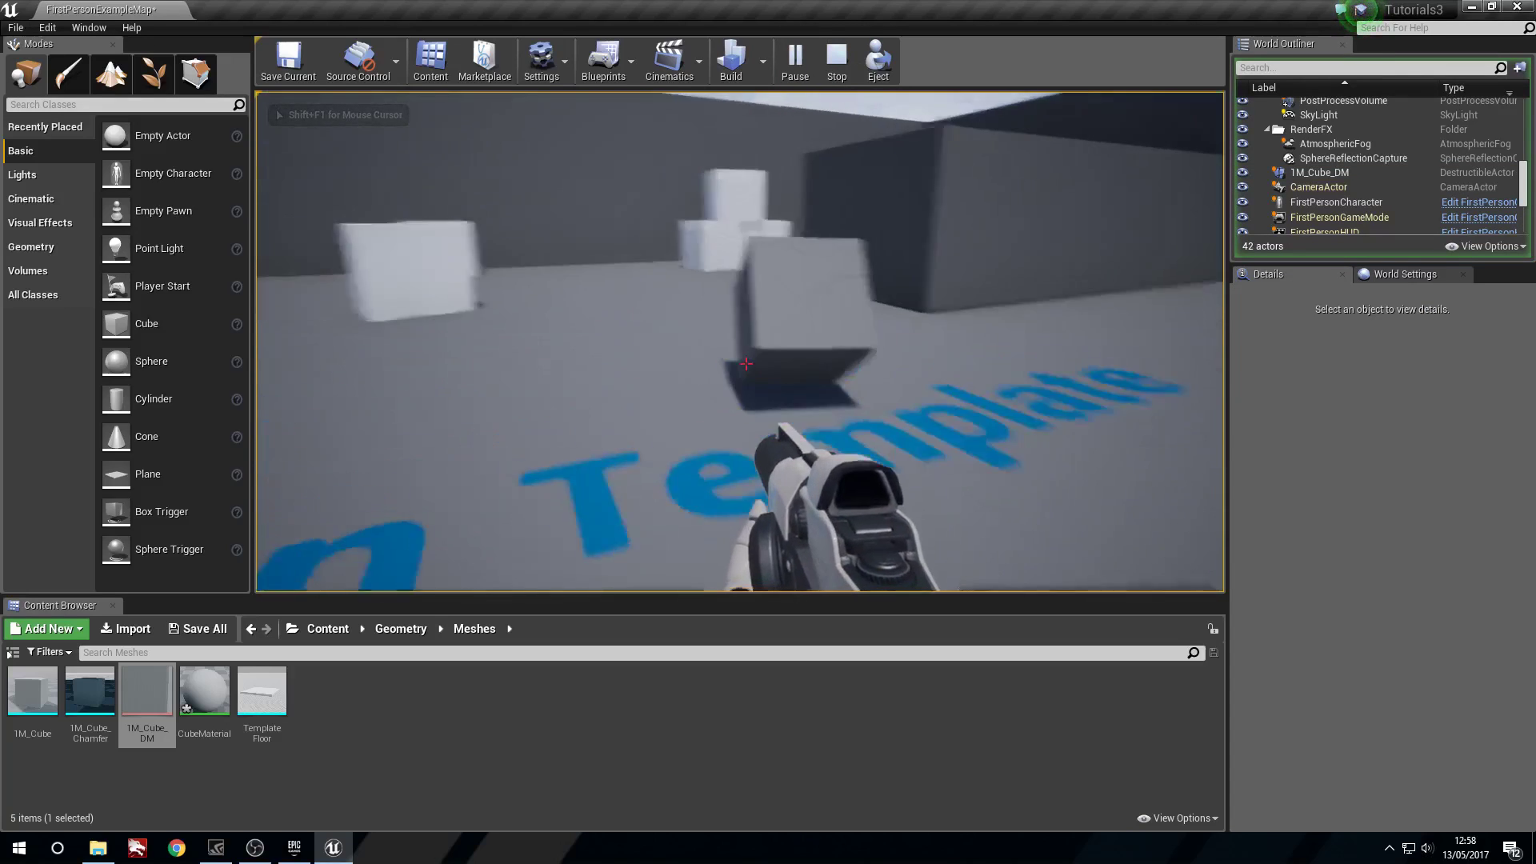
left_click(745, 365)
key("w")
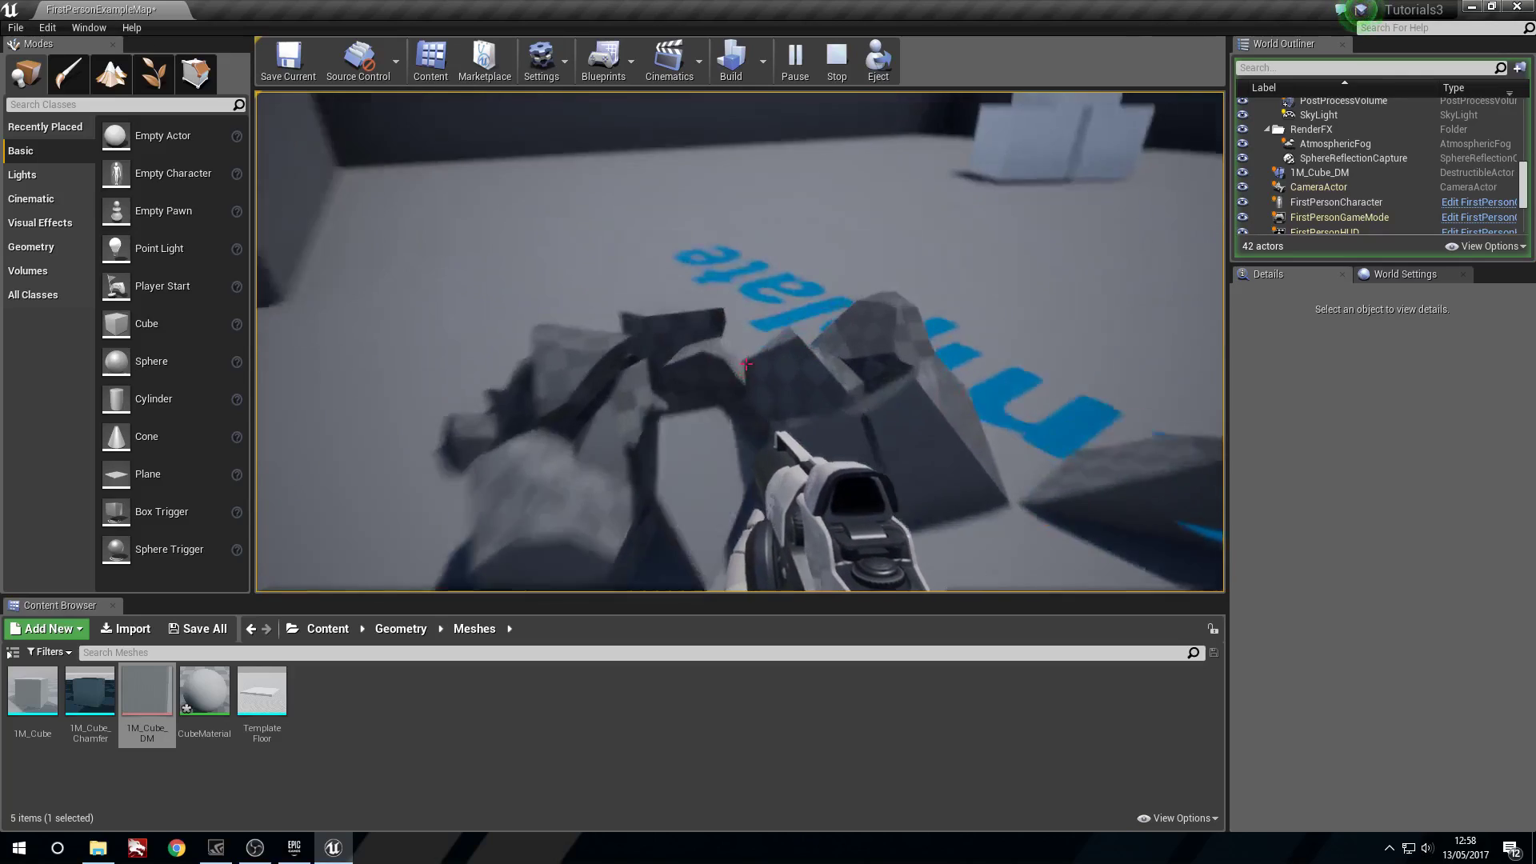
key("s")
key("Escape")
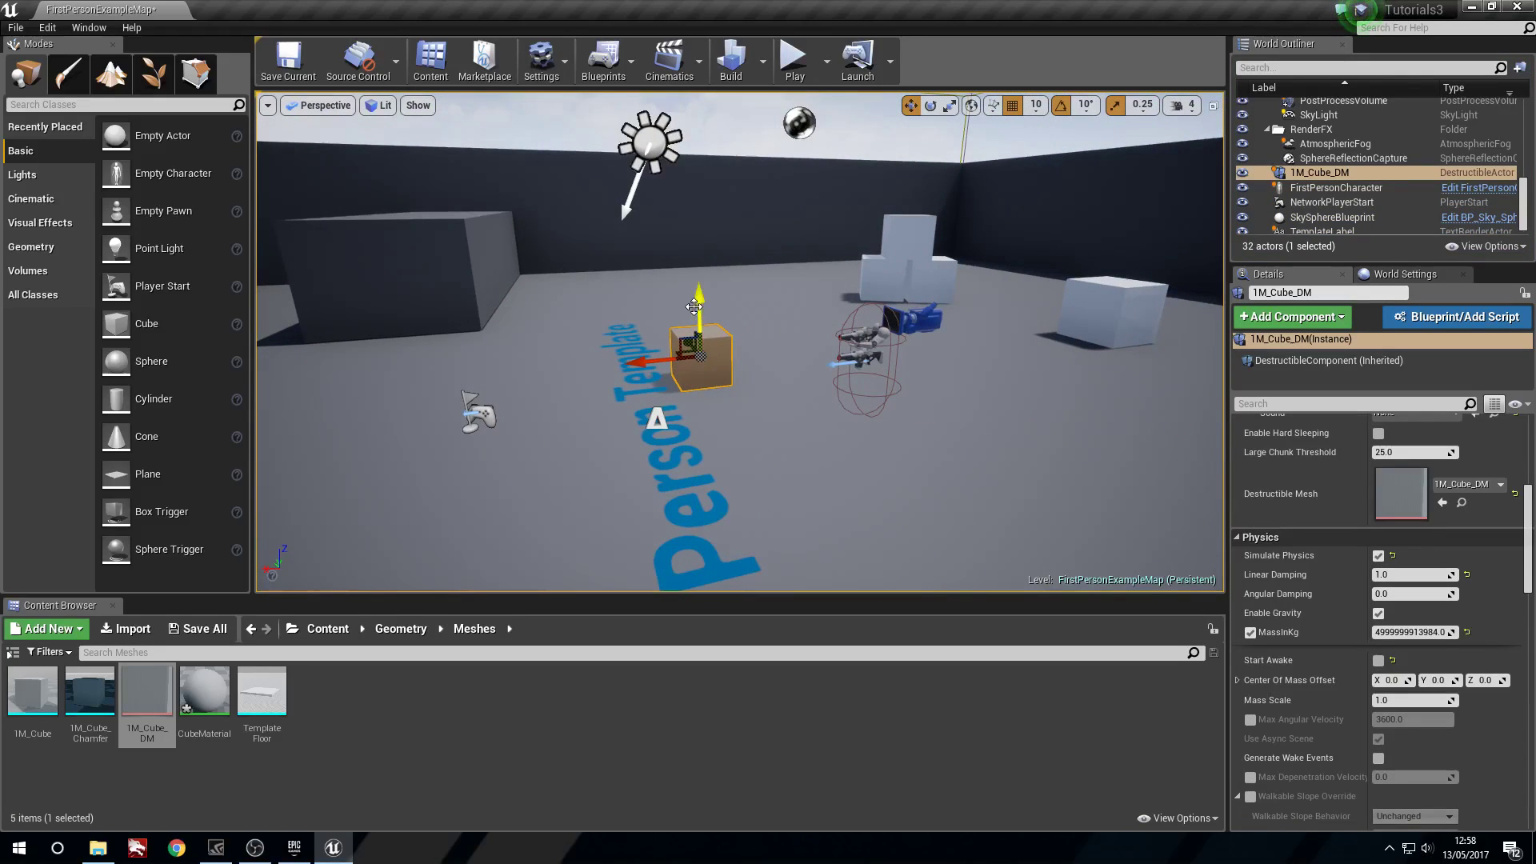
Step: Lift 1M_Cube_DM straight up, high above the arena walls, and set its Linear Damping to 0.1
left_click_drag(694, 306, 694, 123)
right_click_drag(809, 411, 759, 251)
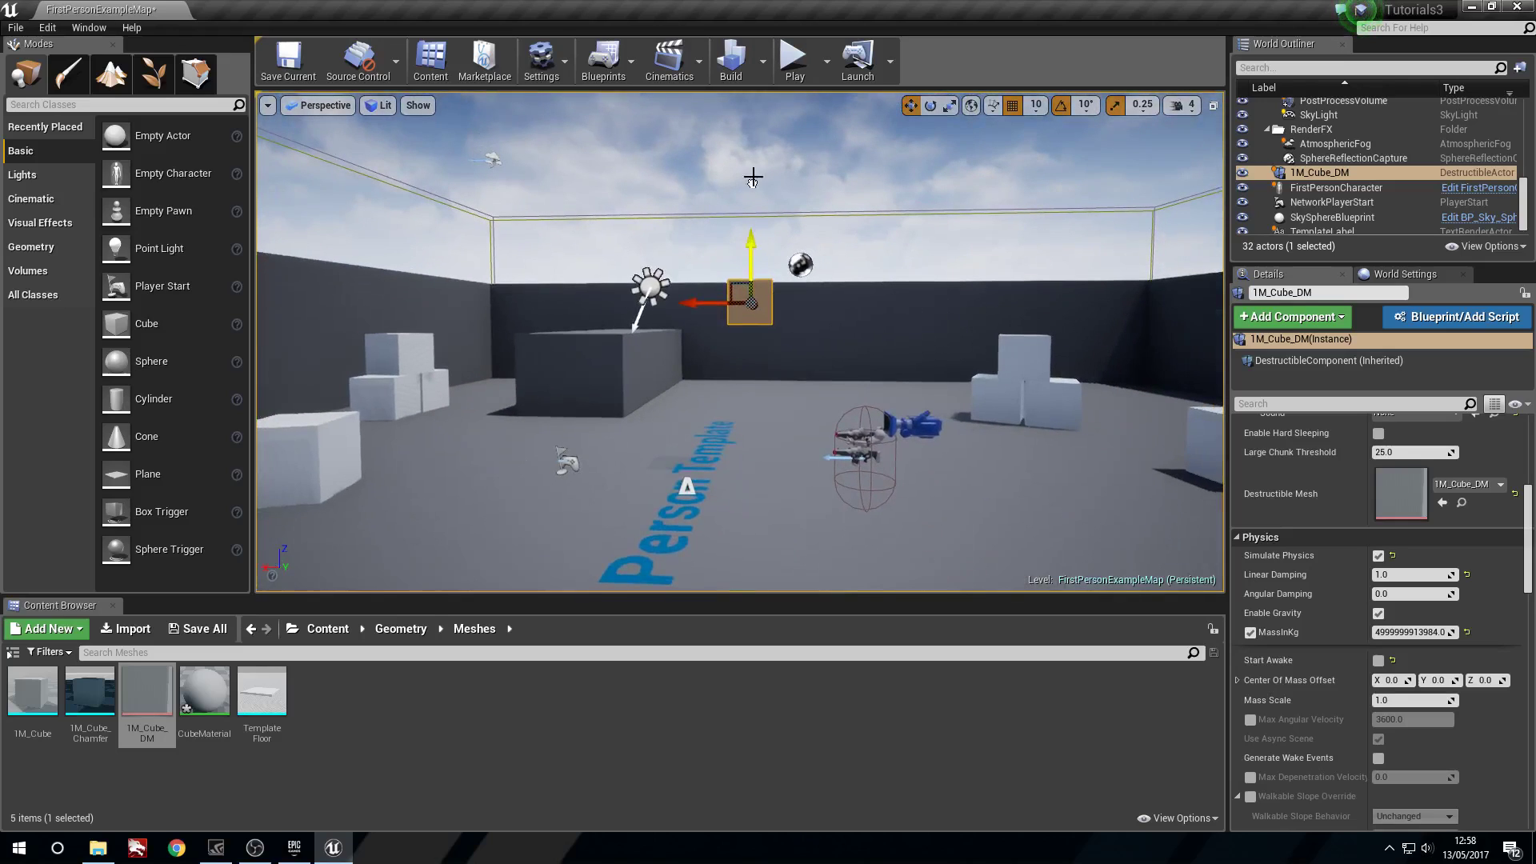
right_click_drag(787, 154, 788, 120)
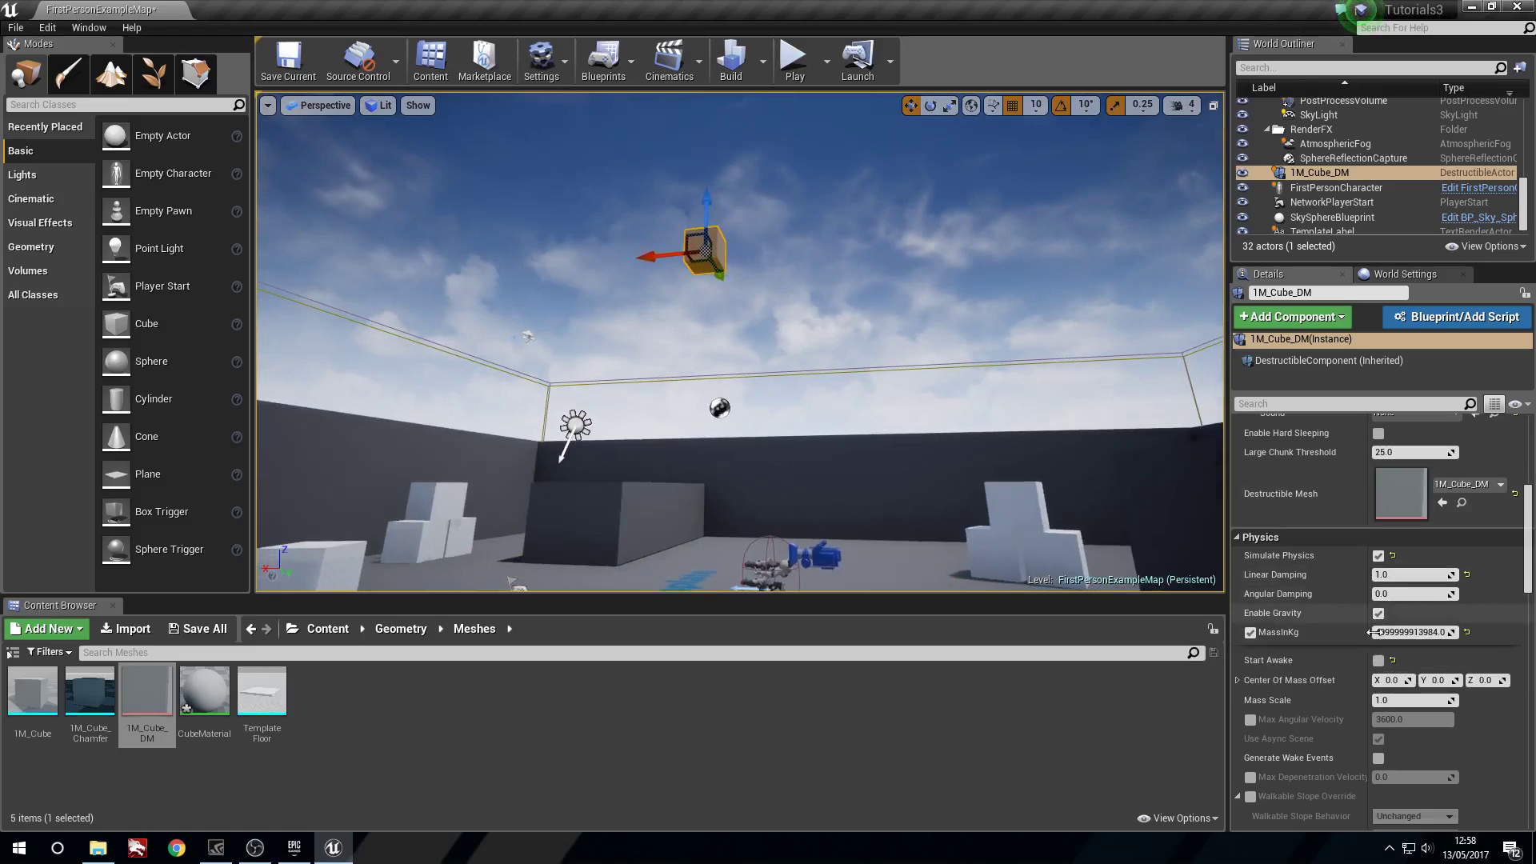
scroll(1396, 574, "down", 5)
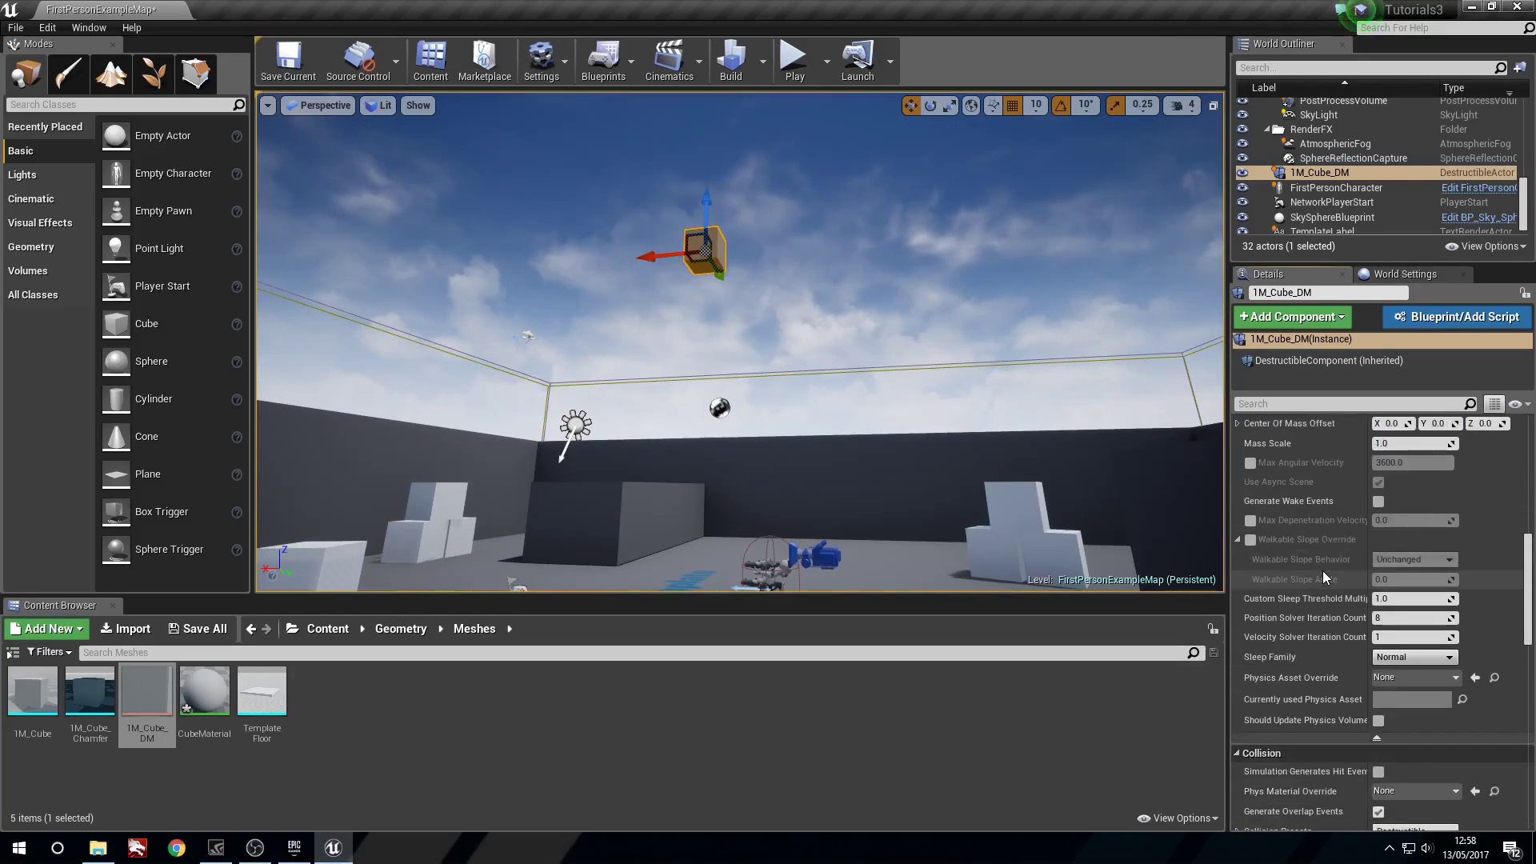
scroll(1323, 570, "up", 3)
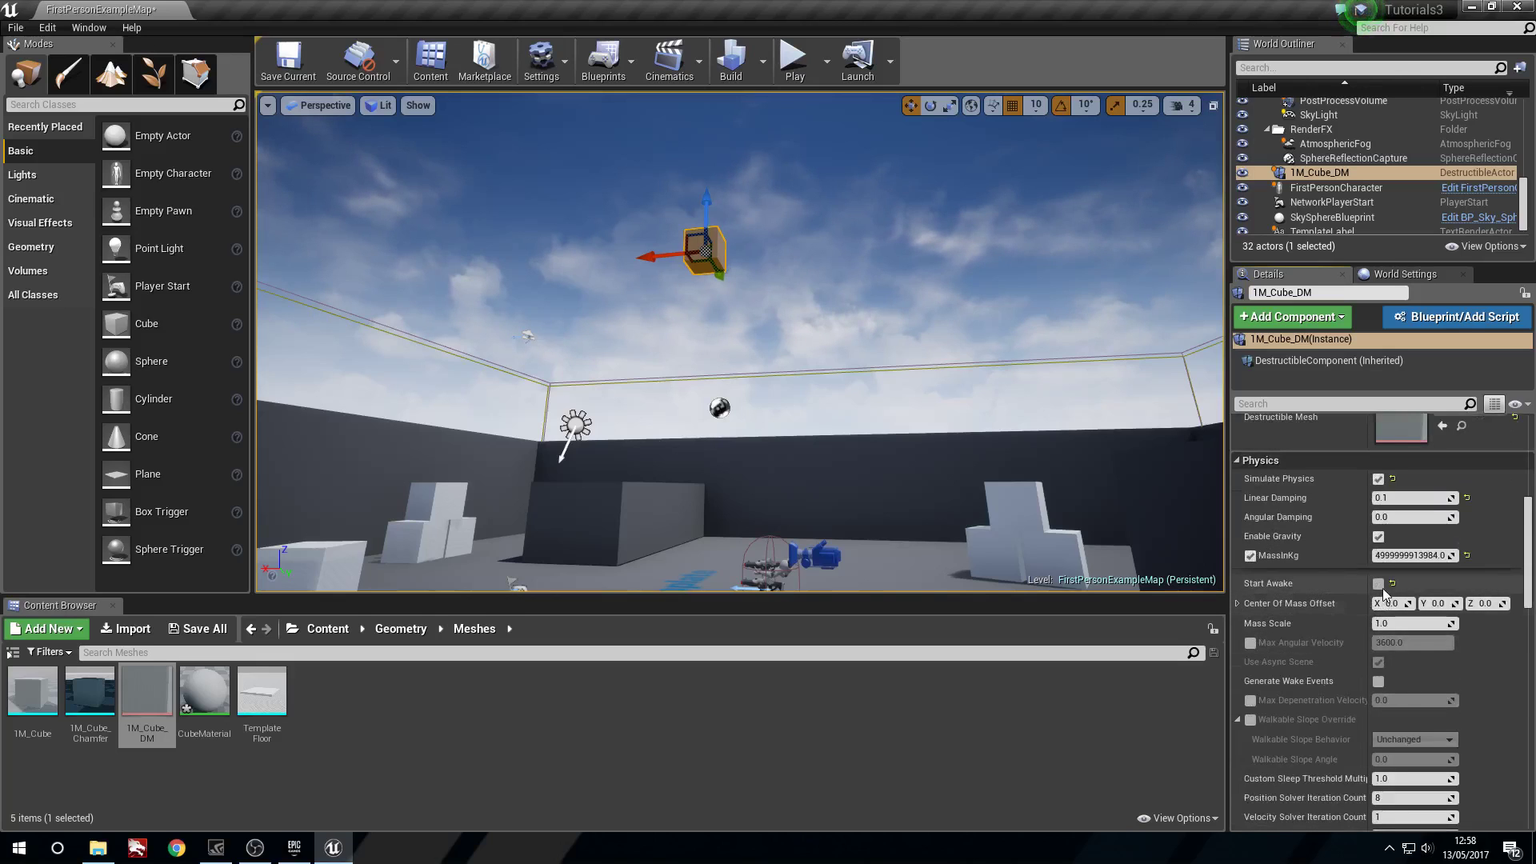
Step: Enable Start Awake on 1M_Cube_DM, play-test its drop from above the arena, and stop playing
left_click(1379, 584)
left_click(793, 64)
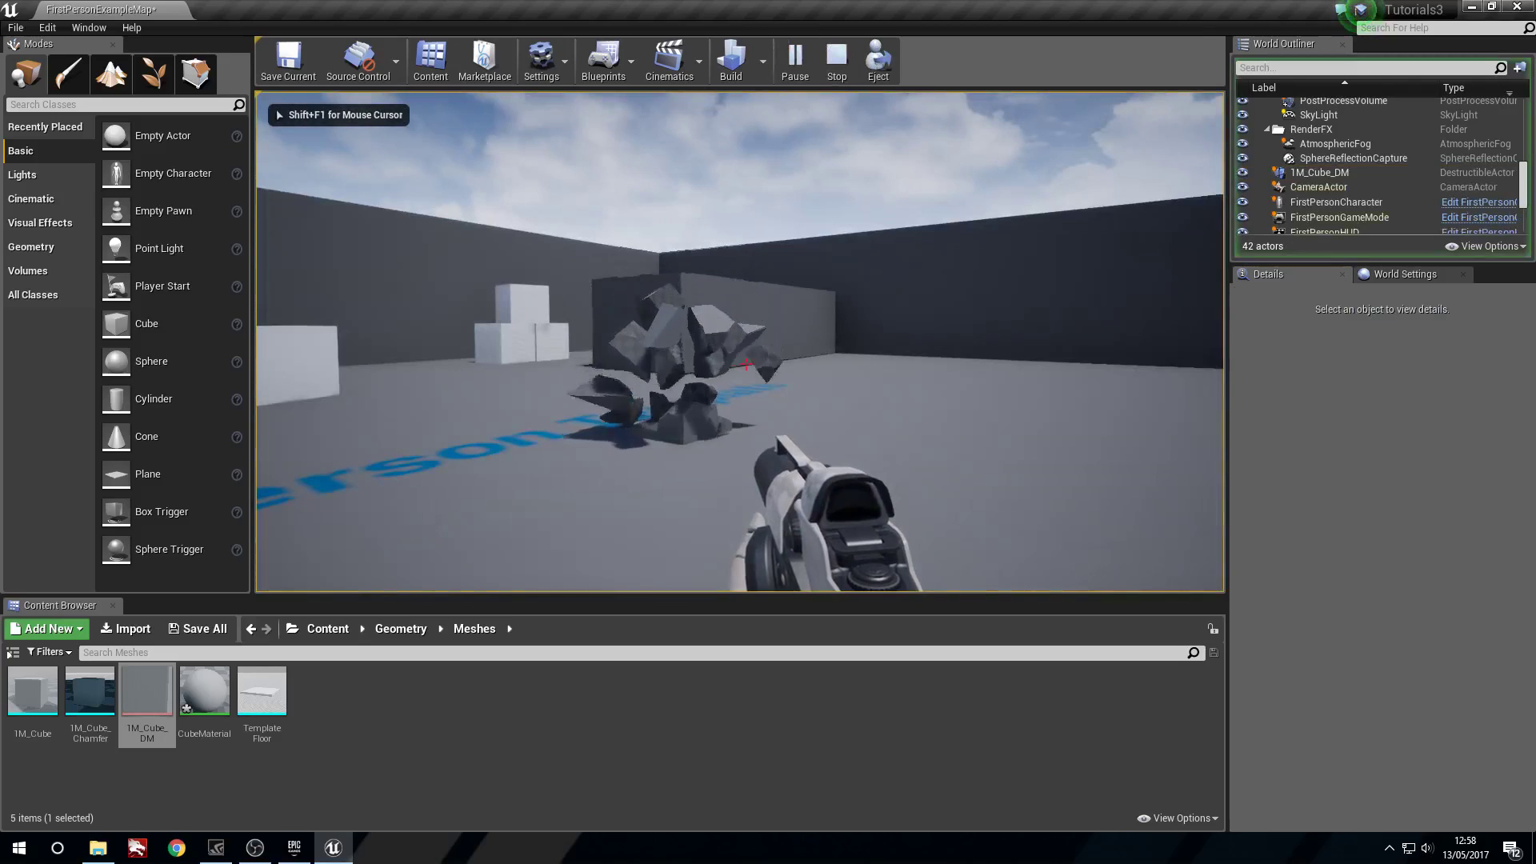
key("w")
key("s")
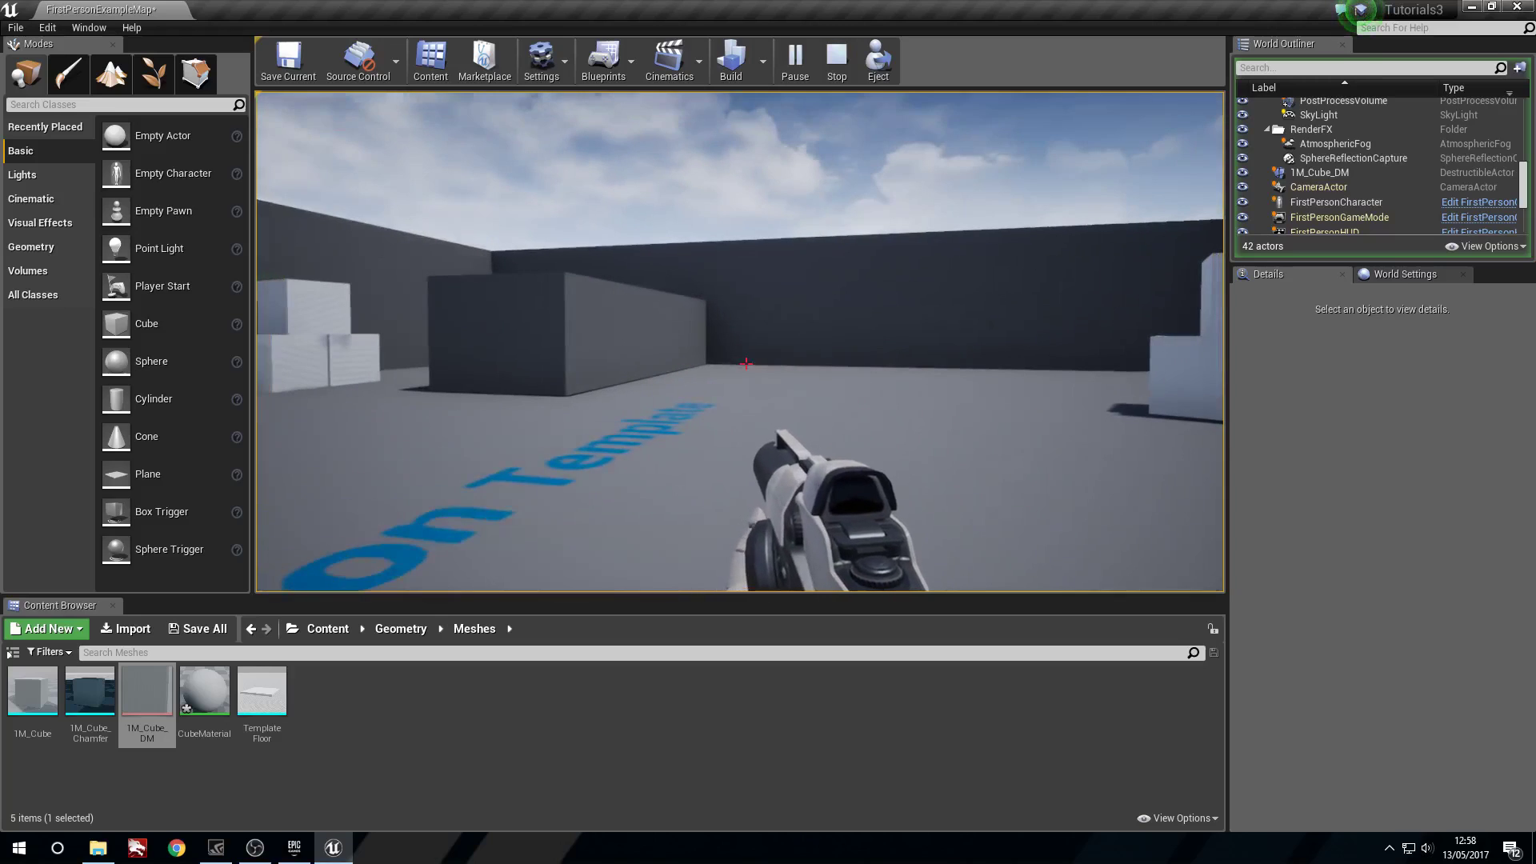
key("Escape")
Step: Disable Start Awake in 1M_Cube_DM's physics settings
right_click_drag(727, 428, 616, 405)
key("s")
key("w")
key("s")
left_click(1378, 585)
mouse_move(458, 520)
right_mouse_down()
mouse_move(432, 500)
mouse_move(408, 552)
mouse_move(472, 544)
mouse_move(459, 520)
right_mouse_up()
key("s")
key("w")
key("s")
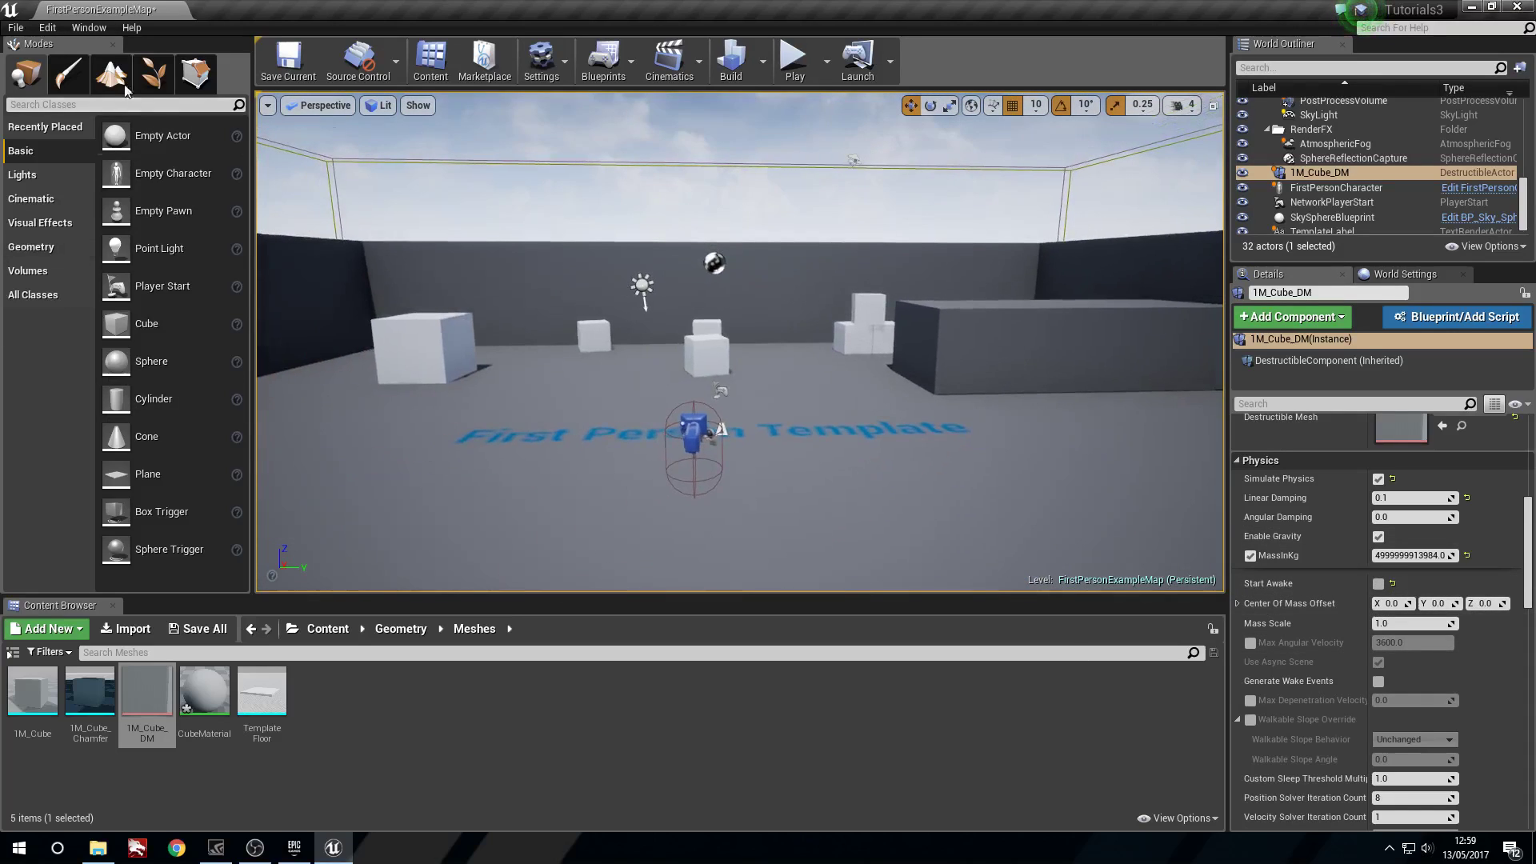
Step: Play-test the cube with Start Awake off by shooting it in mid-air, examine the debris, and stop playing
key("f")
left_click(795, 57)
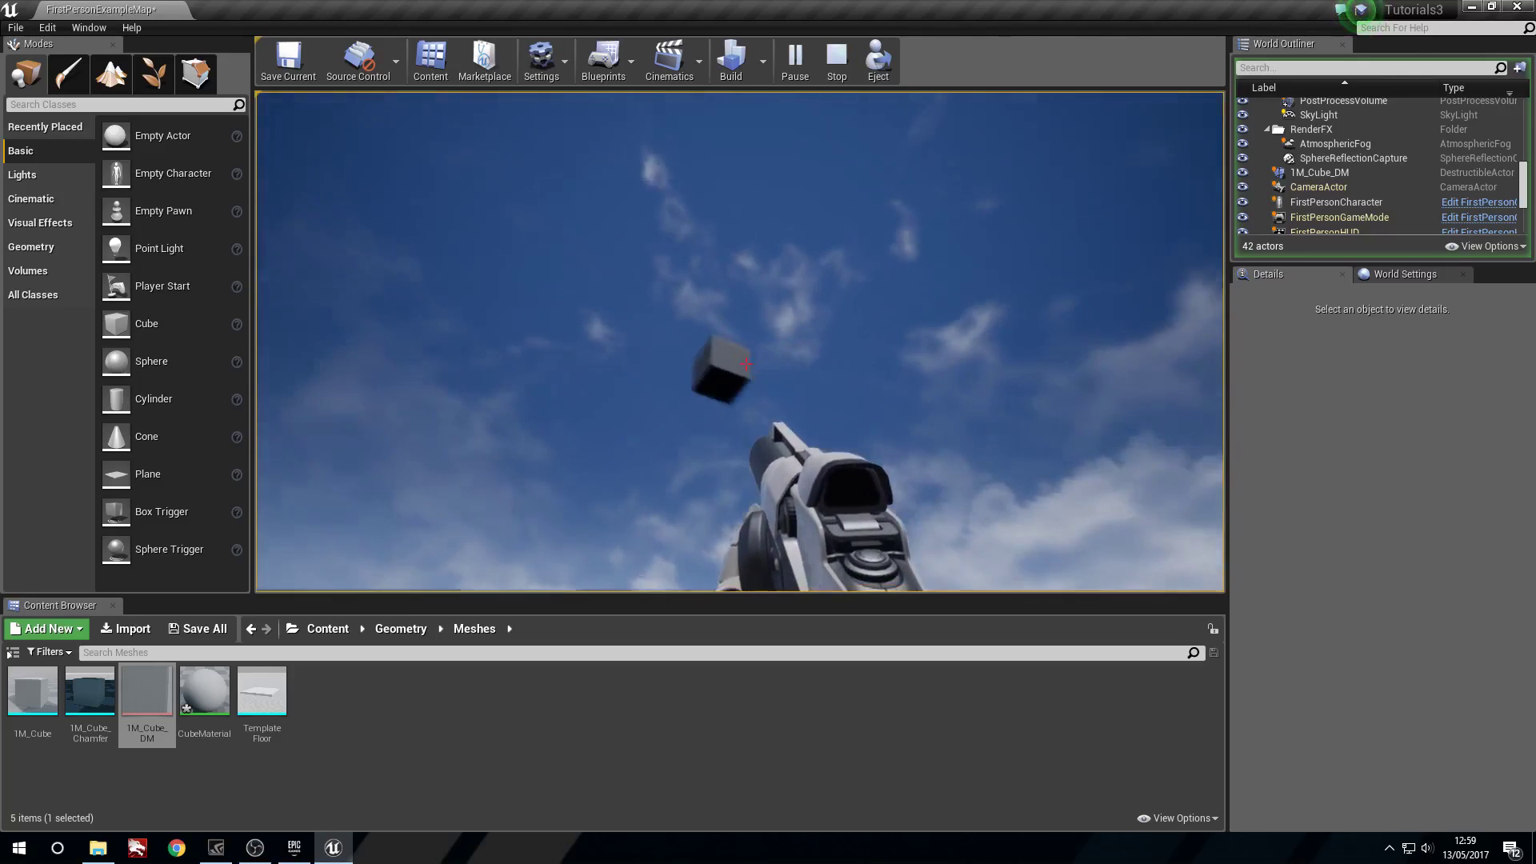
left_click(745, 368)
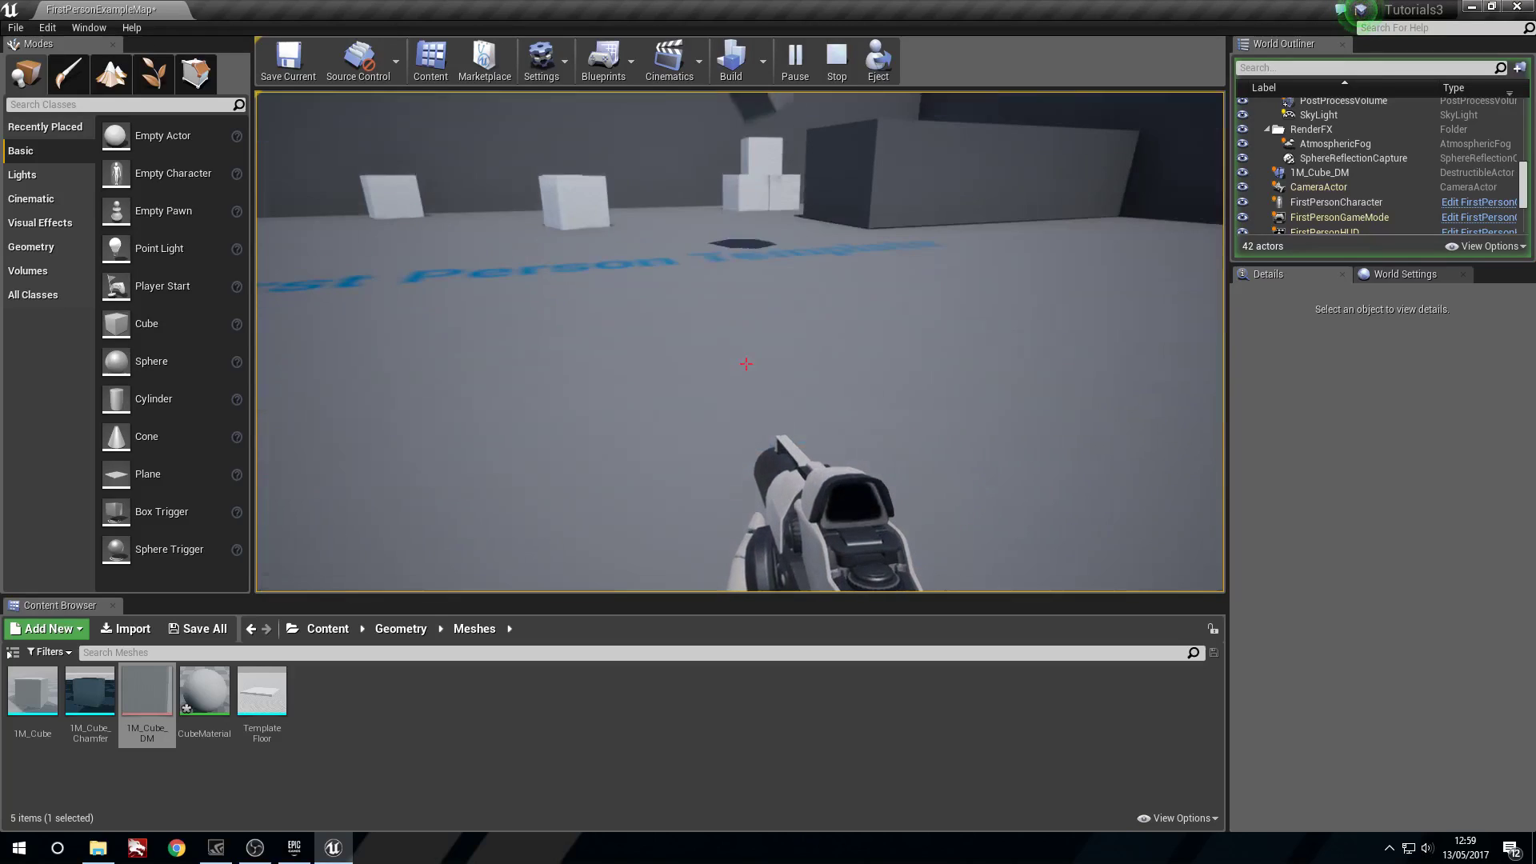
key("w")
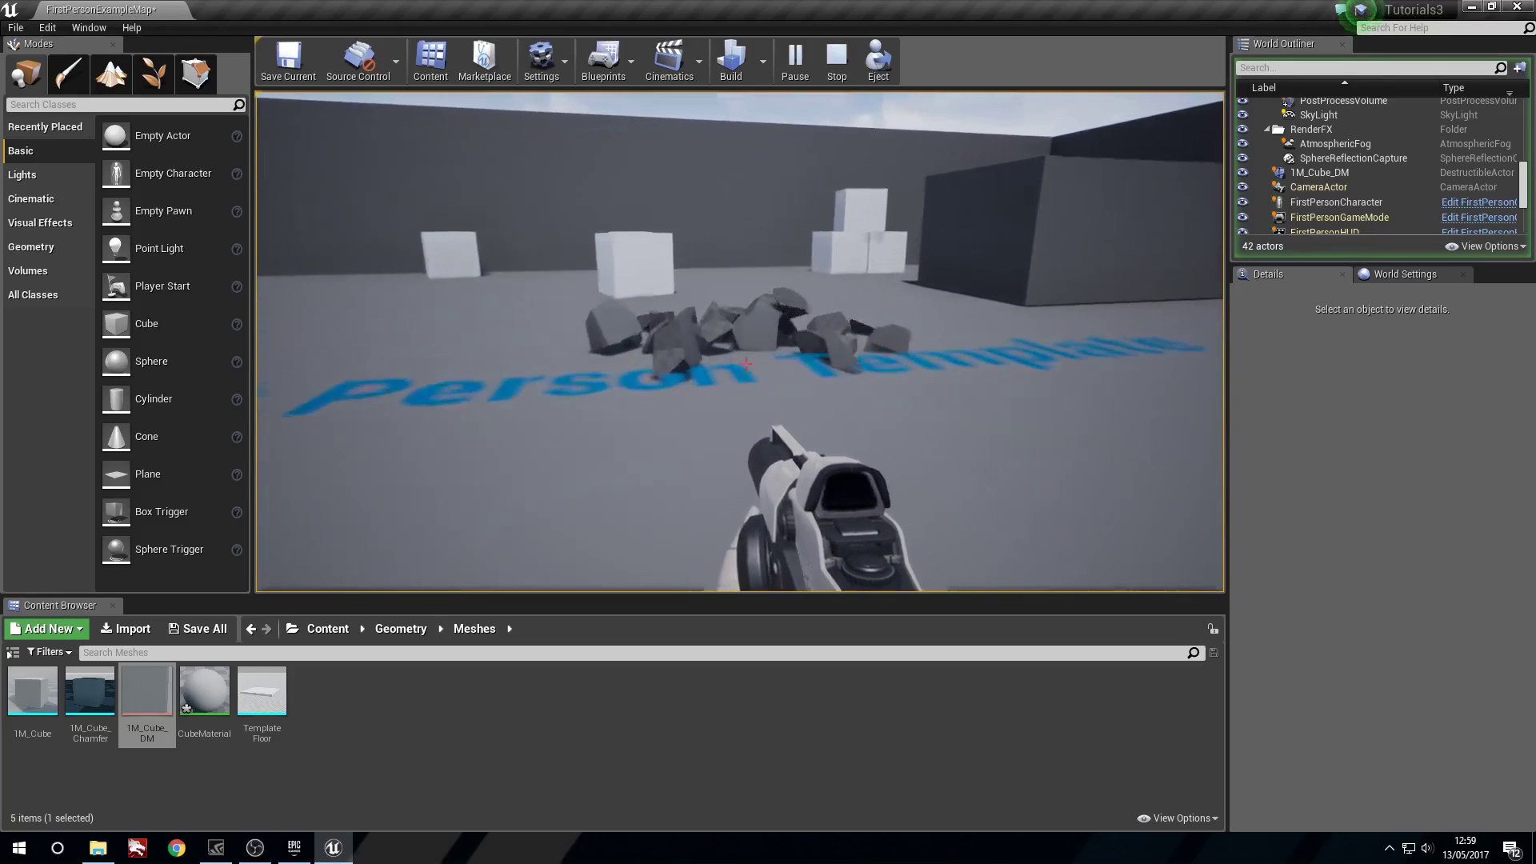
key("s")
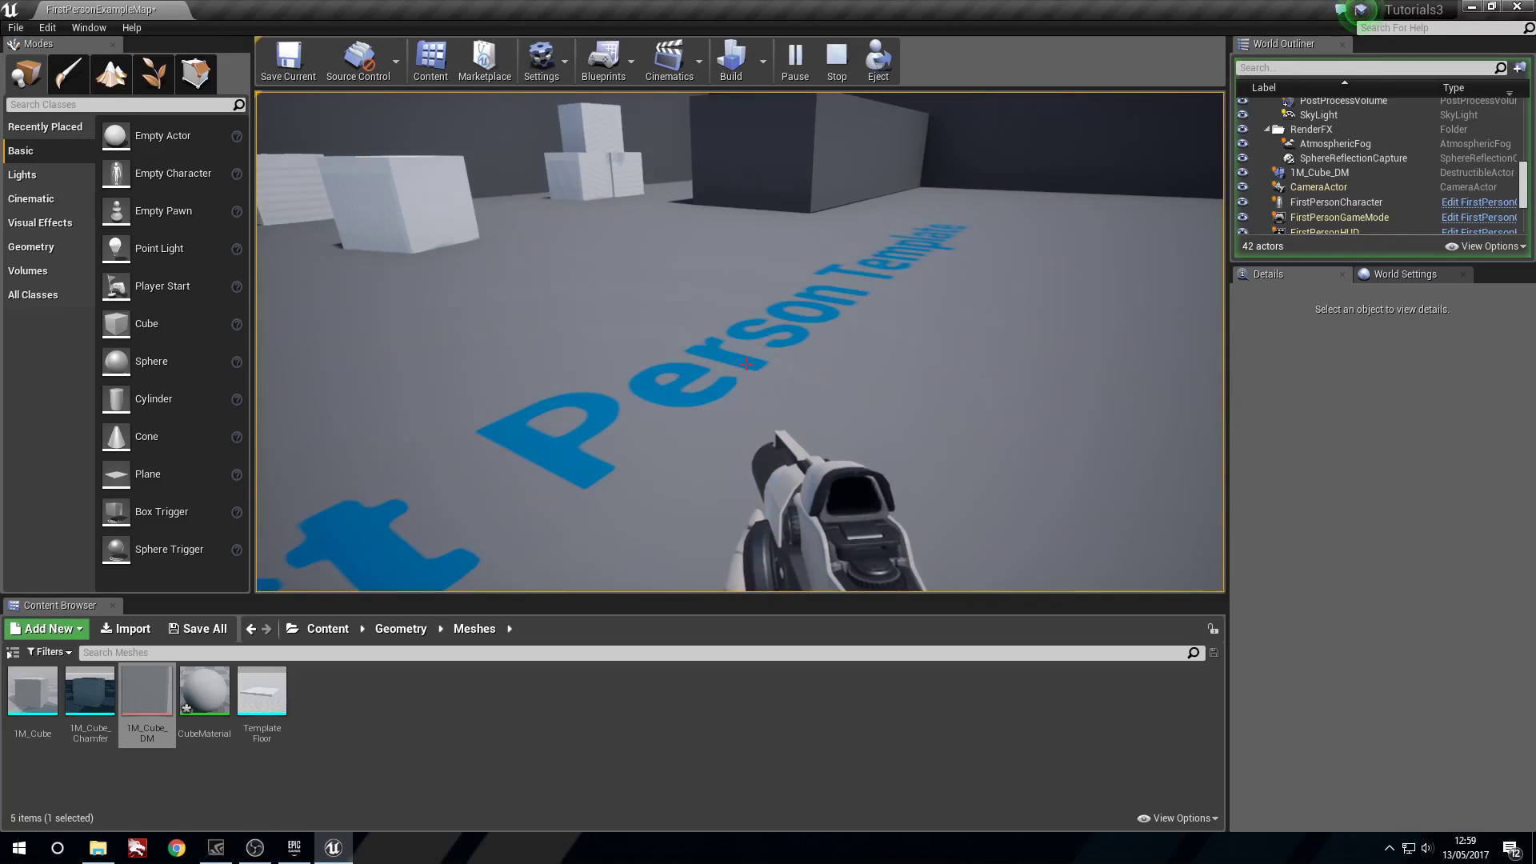
key("Escape")
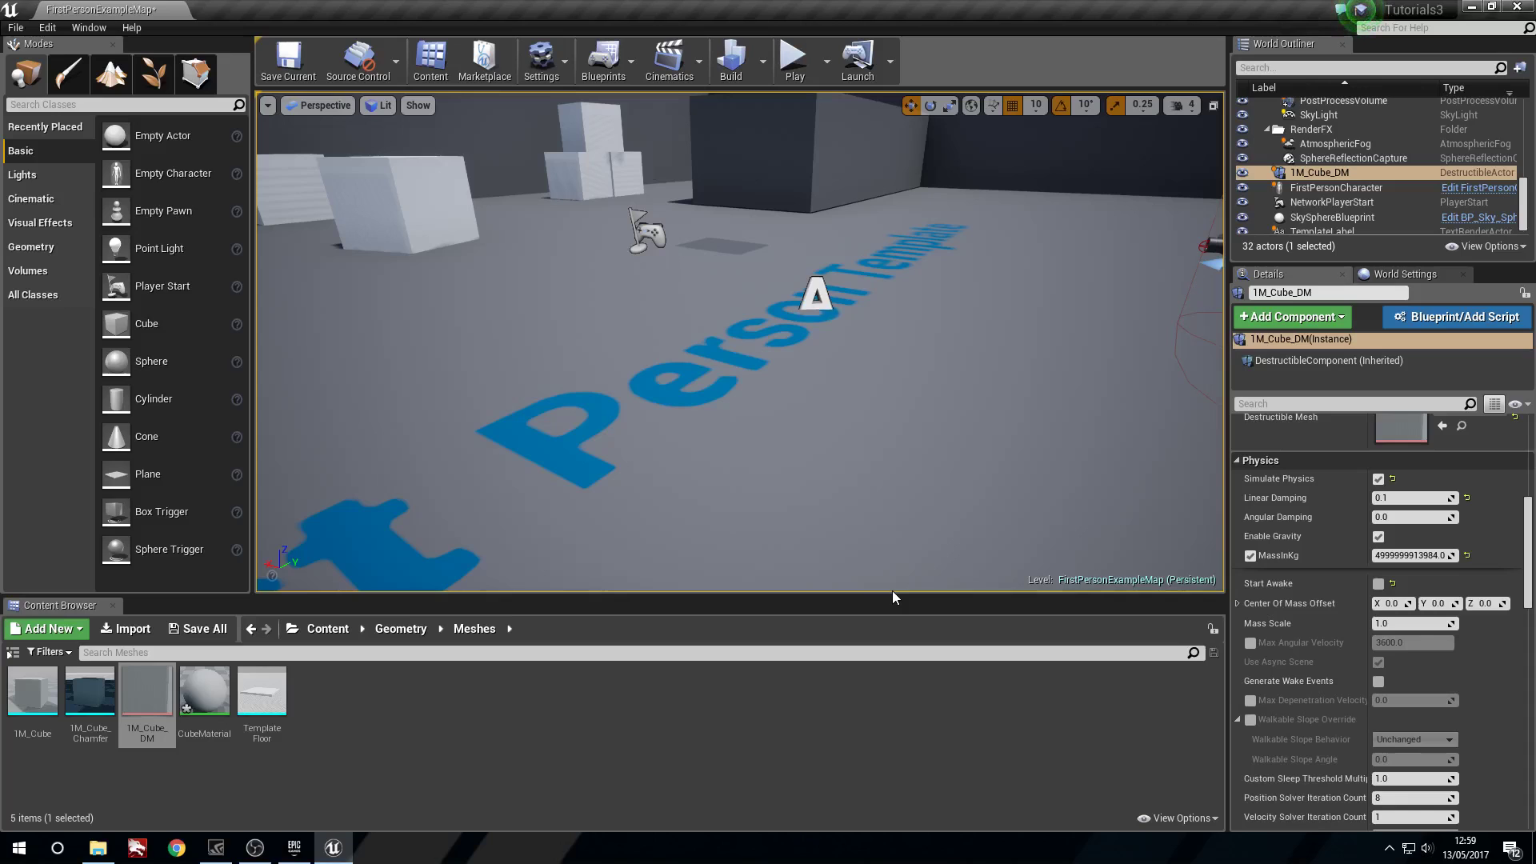
Step: Play-test the suspended cube again, looking up at it while moving around the arena, and stop playing
right_click_drag(760, 248, 856, 216)
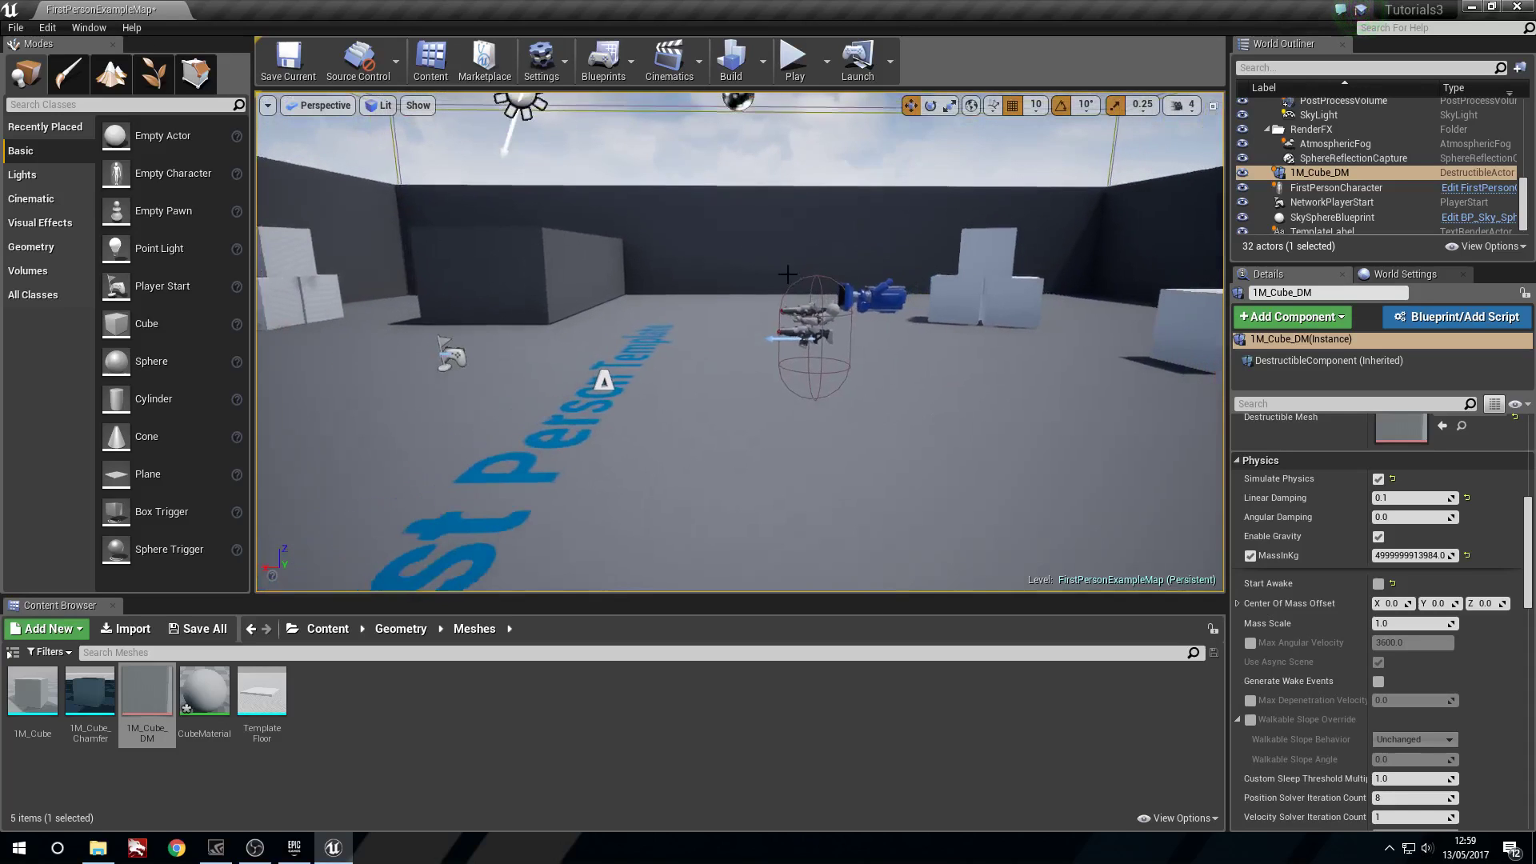
left_click(794, 56)
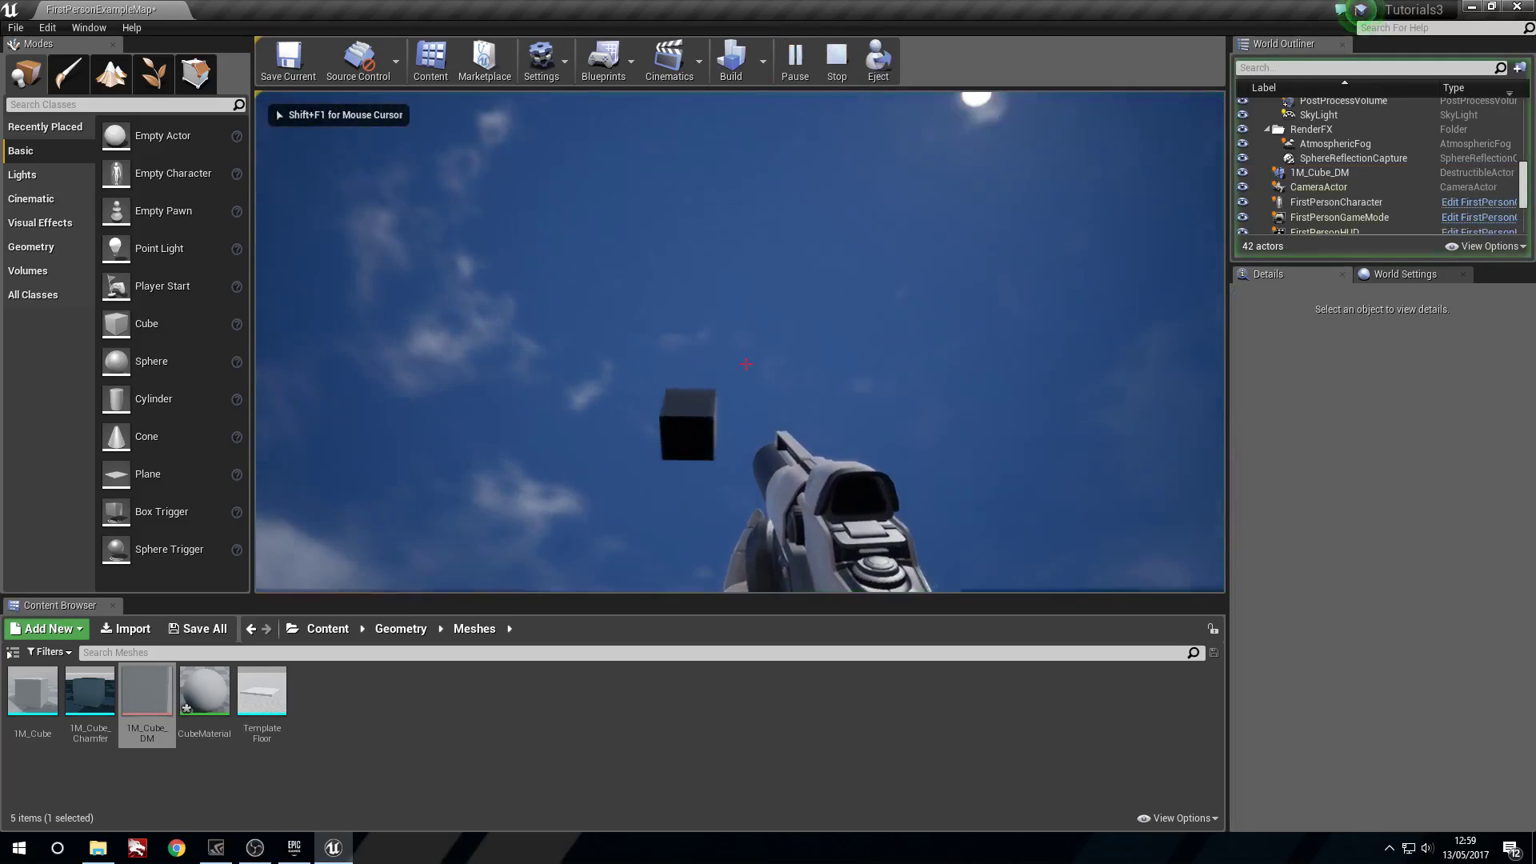
mouse_move(745, 364)
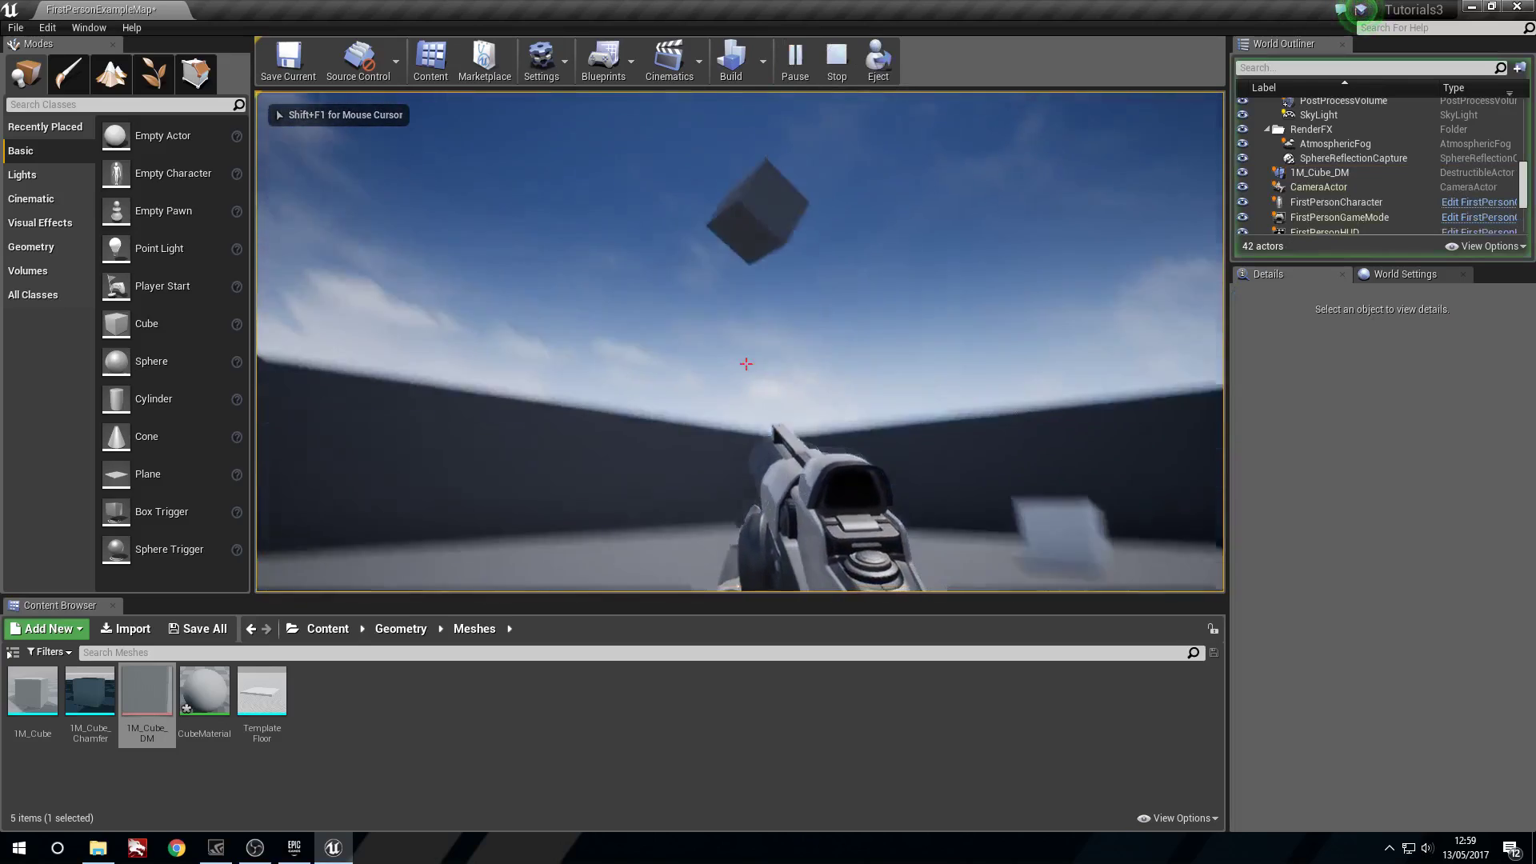
key("w")
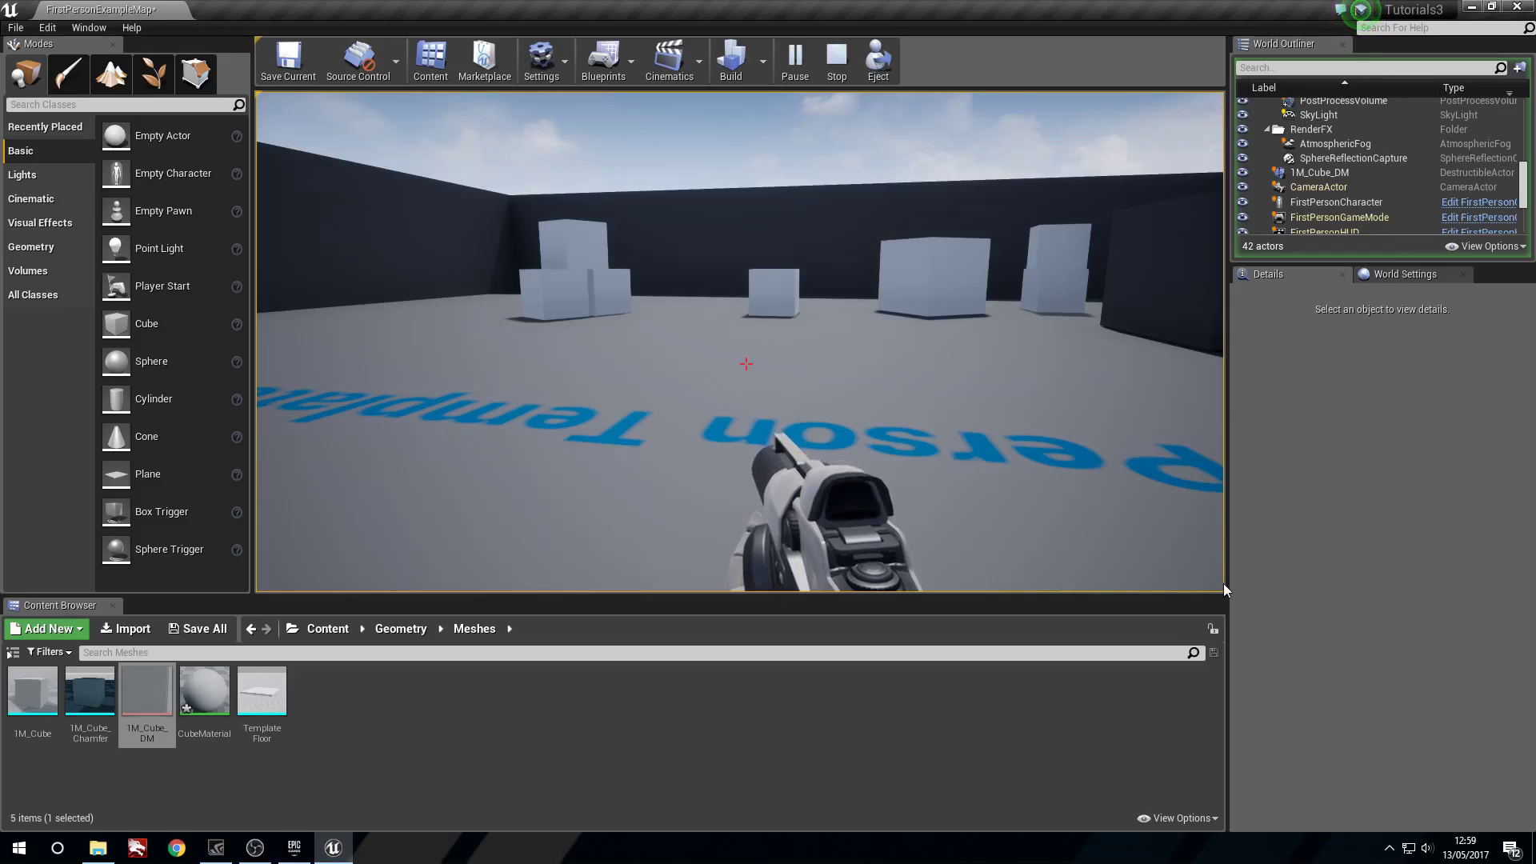
key("Escape")
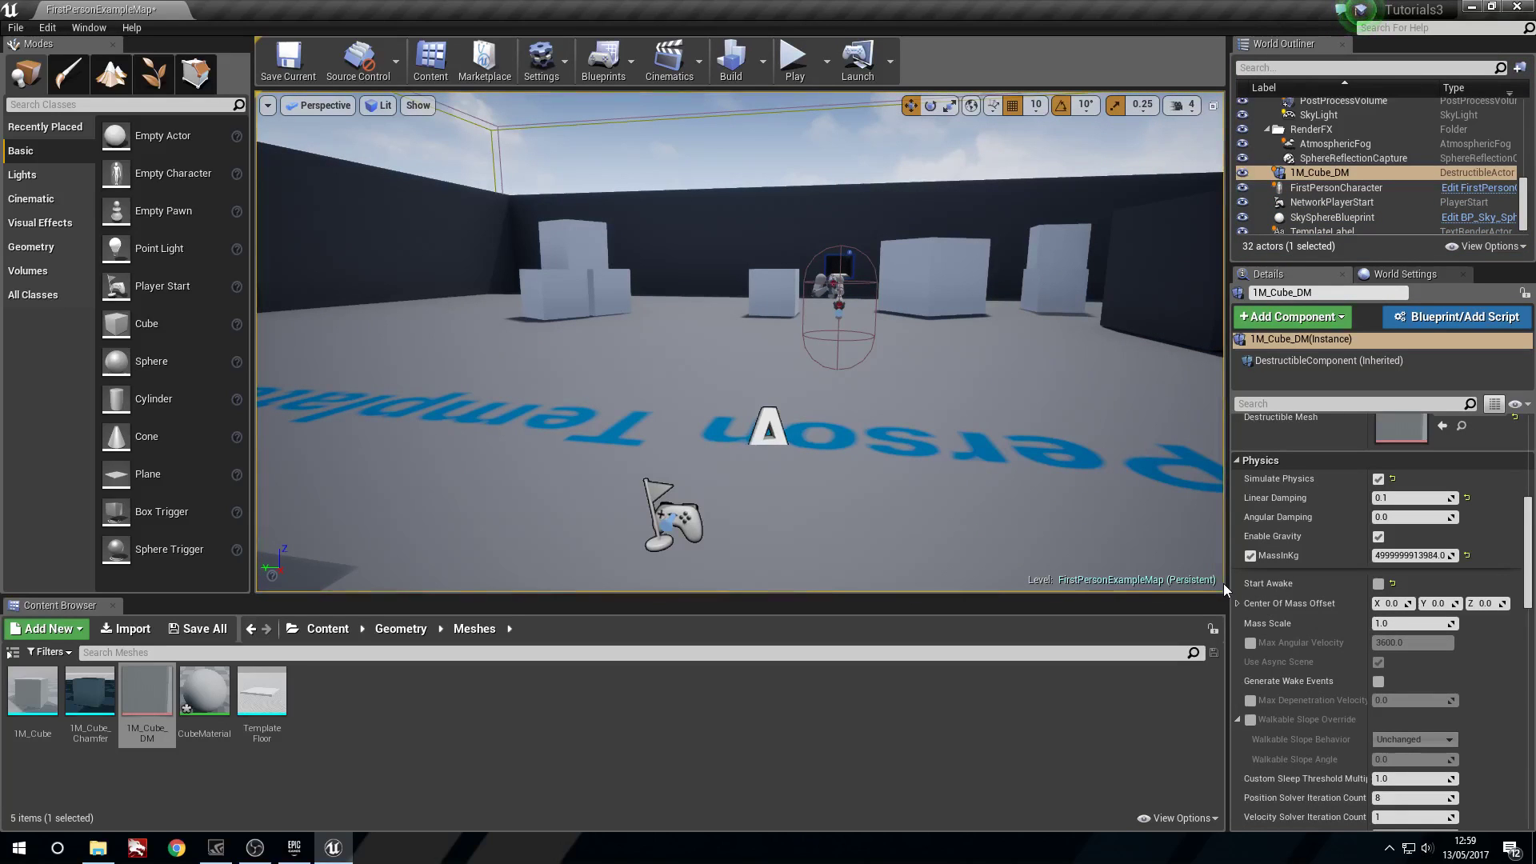
right_click_drag(1187, 511, 833, 352)
right_click_drag(1120, 380, 1049, 380)
right_click_drag(1092, 436, 1041, 363)
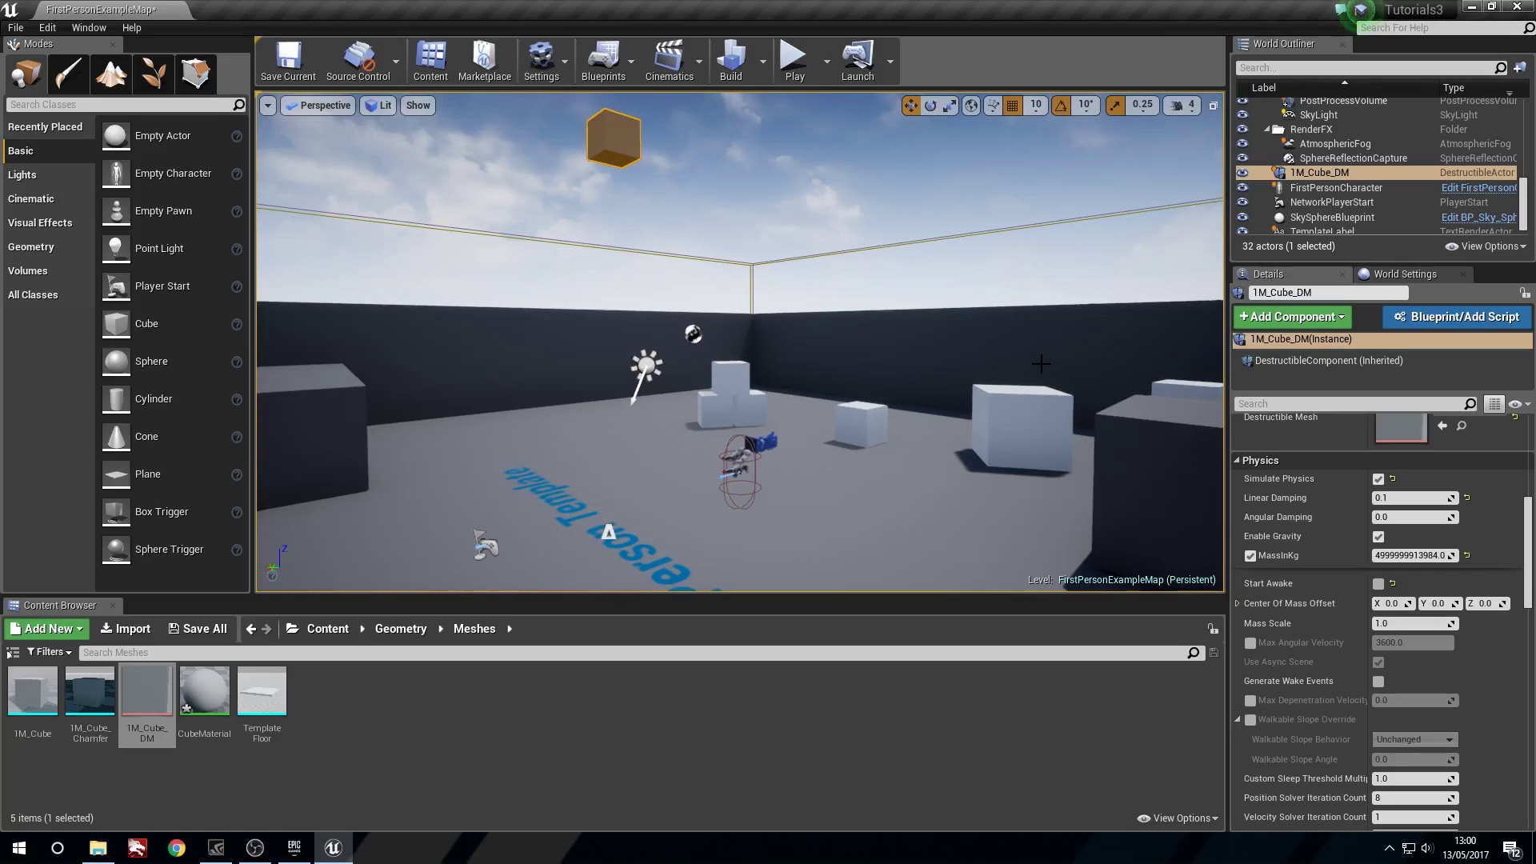